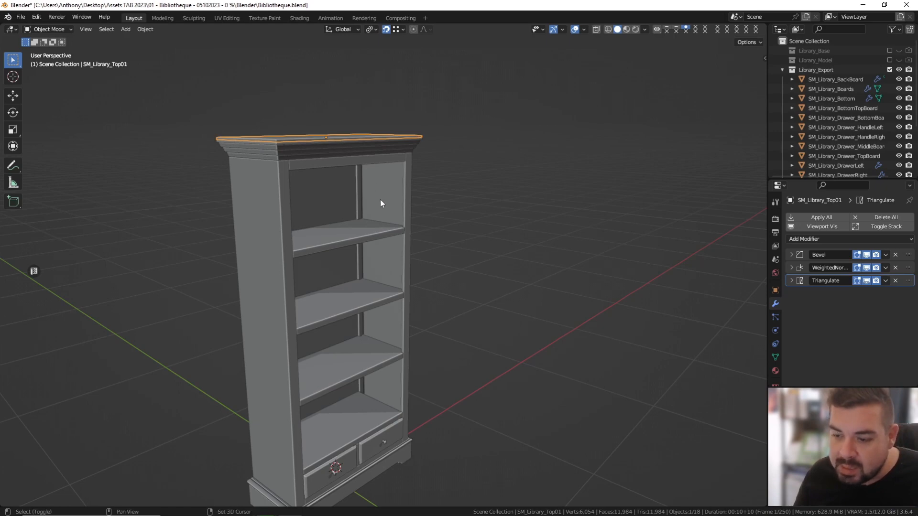
Select all the bookcase parts and examine the base, the drawer knob and the complete model.
key(a)
click(412, 178)
key(a)
click(412, 135)
shift+middle_drag(421, 408, 437, 210)
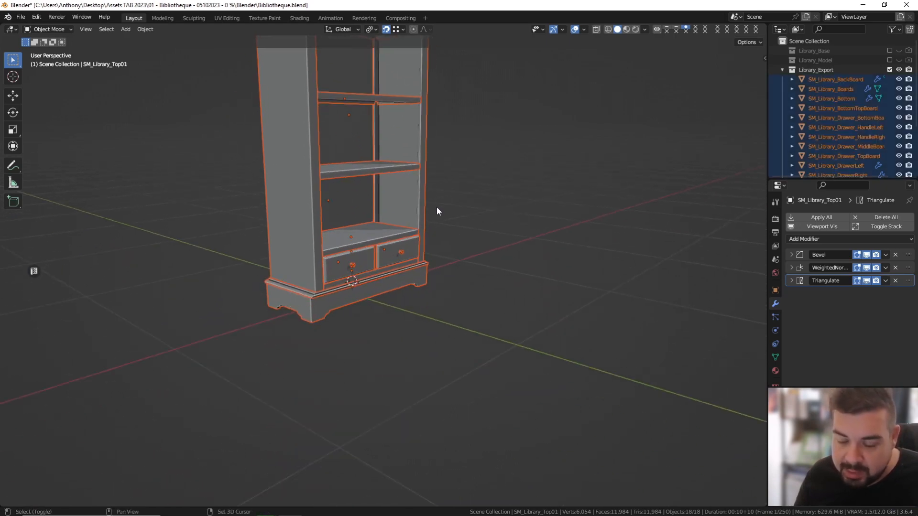
scroll(412, 263, up, 8)
middle_drag(412, 262, 403, 314)
scroll(404, 292, up, 3)
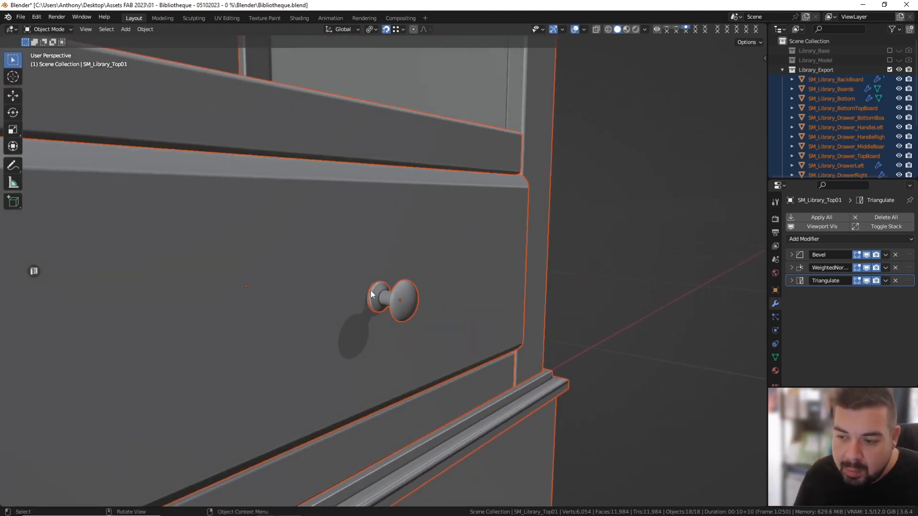
scroll(386, 300, down, 10)
middle_drag(372, 228, 378, 266)
scroll(372, 286, down, 5)
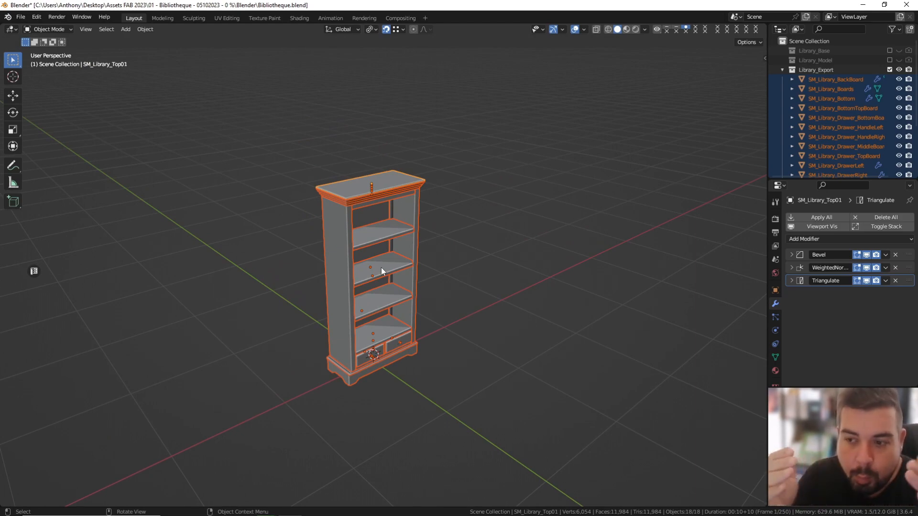
scroll(380, 267, up, 1)
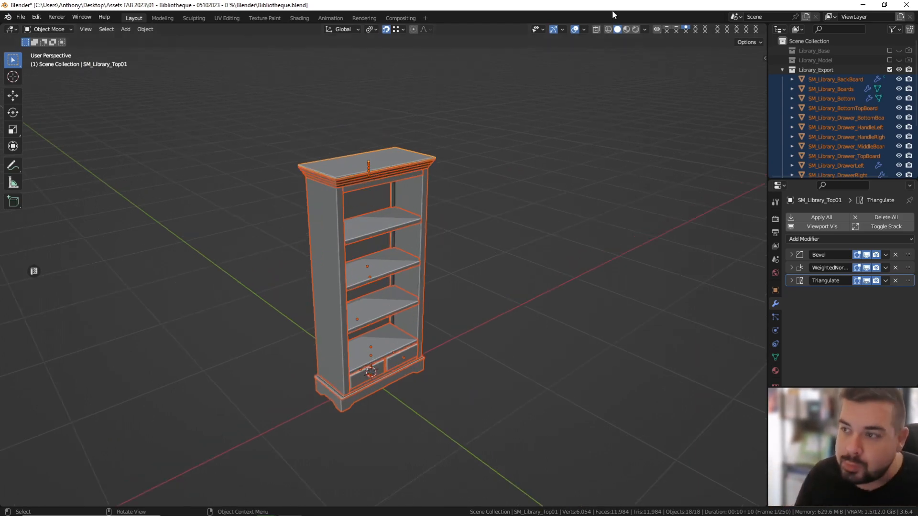
Switch the viewport to Material Preview shading and isolate the SM_Library_Boards shelves in local view.
click(626, 29)
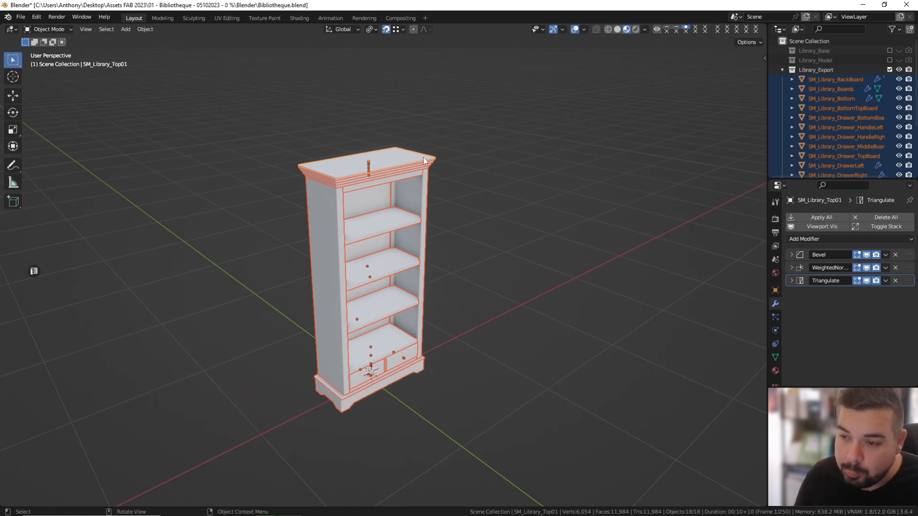
scroll(394, 152, up, 3)
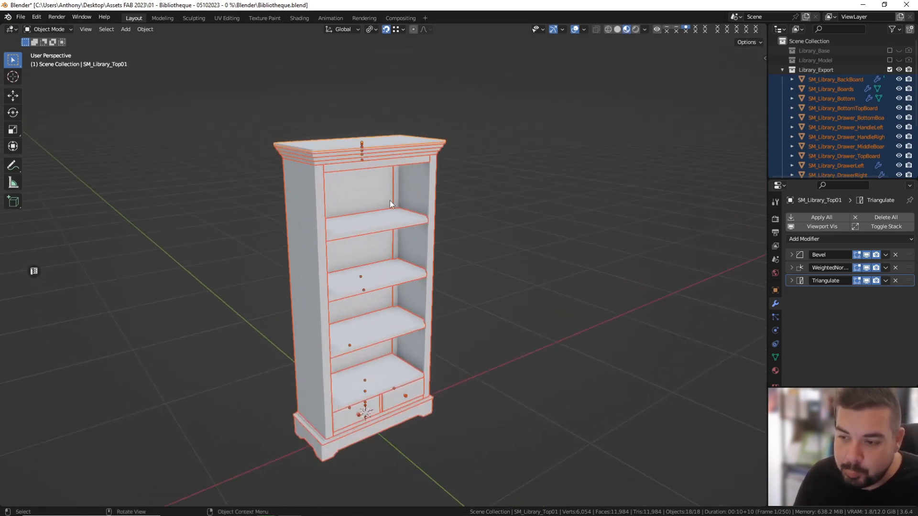
click(383, 217)
middle_drag(435, 234, 412, 191)
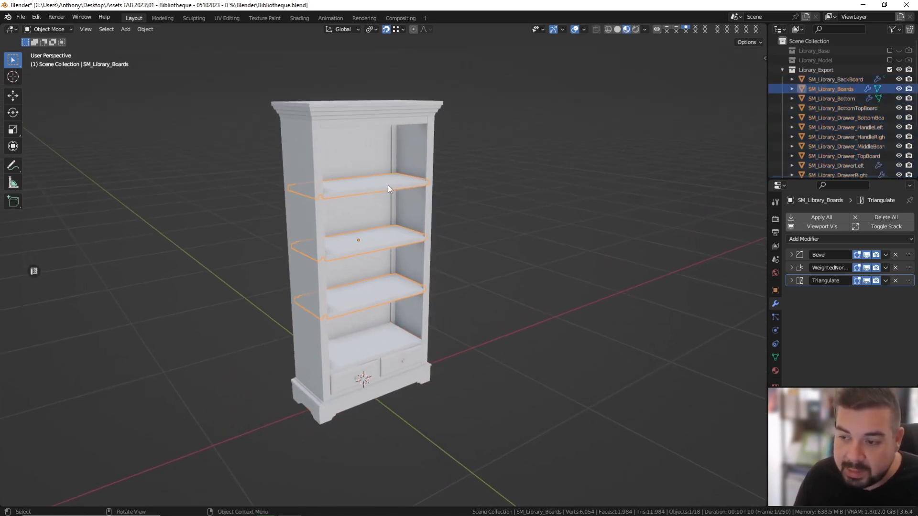
key(KP_Divide)
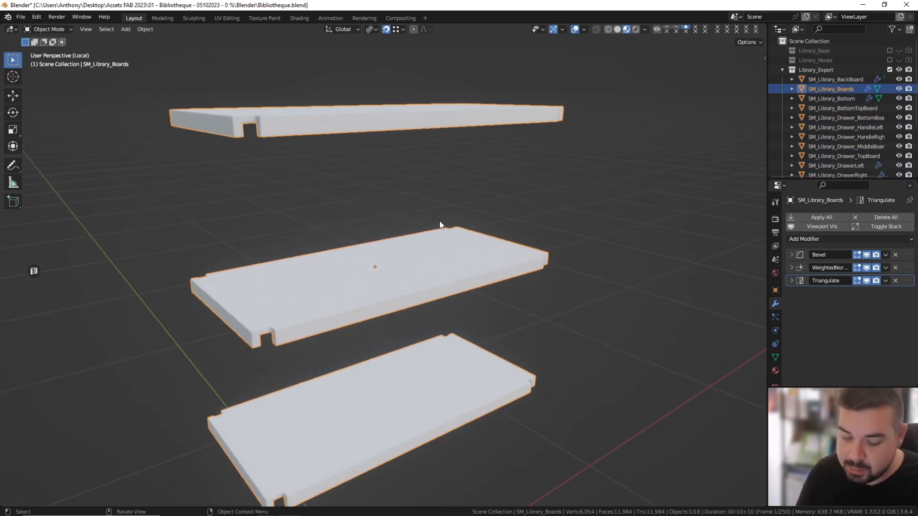
Enable the Screencast Keys overlay and hide its settings again.
key(n)
scroll(762, 377, down, 6)
click(762, 402)
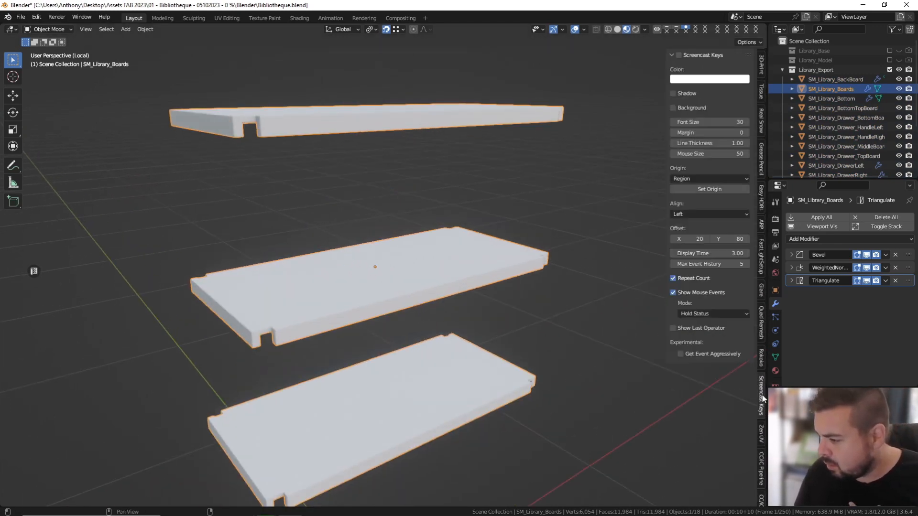
click(679, 55)
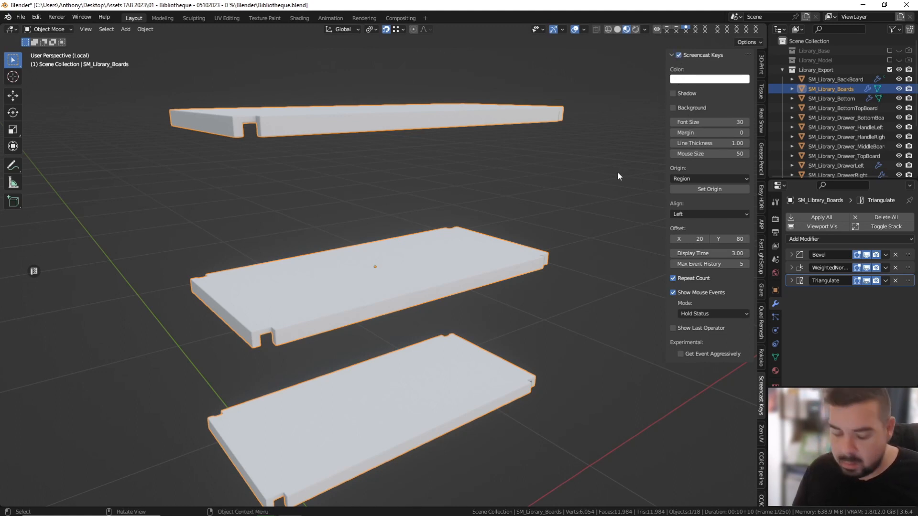
key(n)
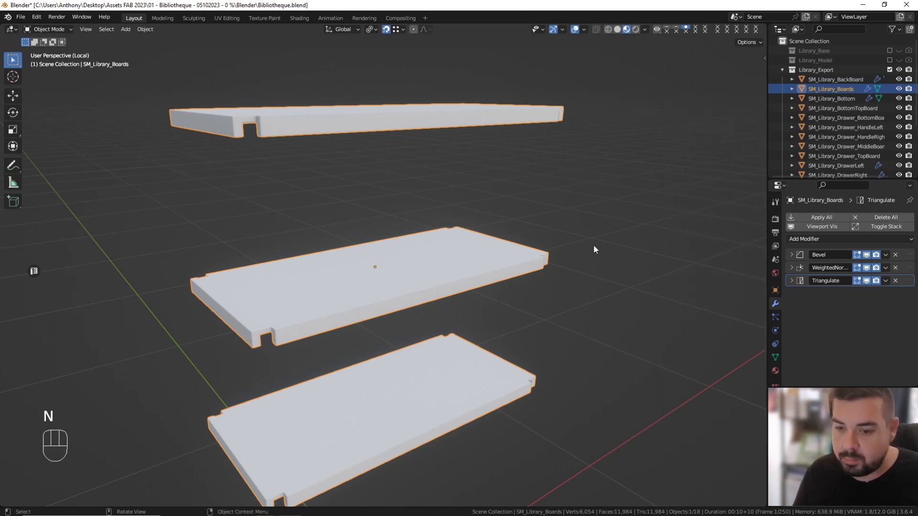
Create a new material on SM_Library_Boards and name it M_WoodOakWhite.
click(775, 371)
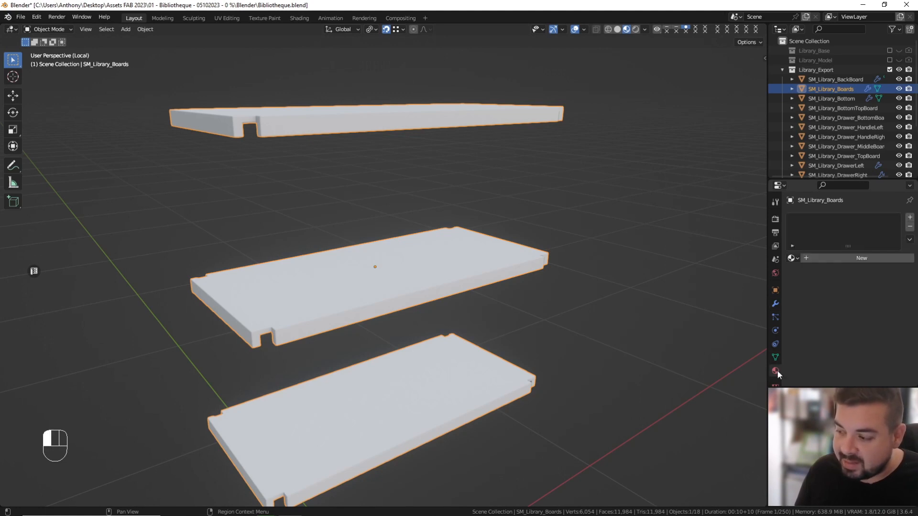
click(862, 257)
click(834, 258)
text(m)
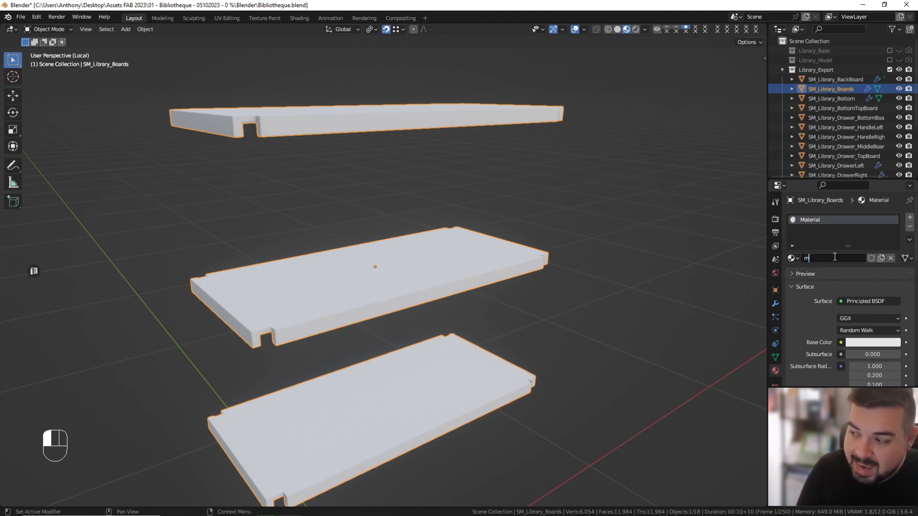
key(BackSpace)
key(BackSpace)
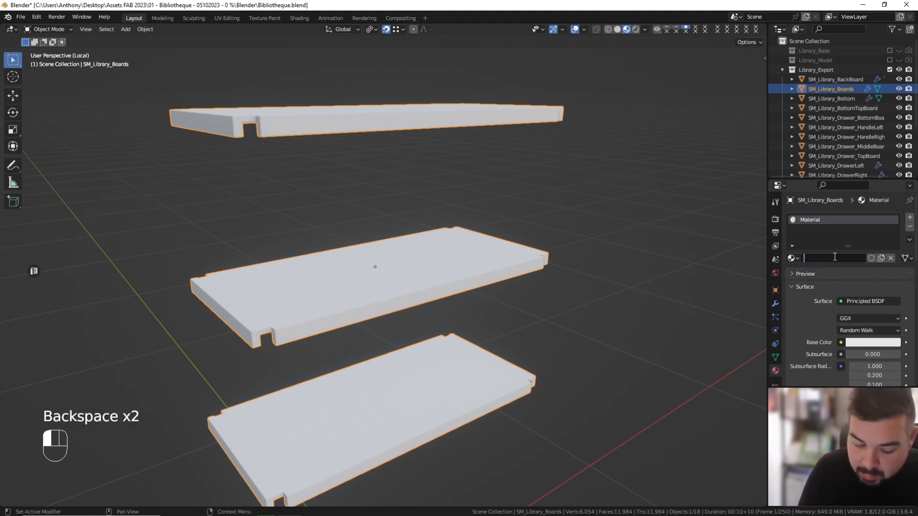
text(M_Bois)
key(BackSpace)
key(BackSpace)
key(BackSpace)
key(BackSpace)
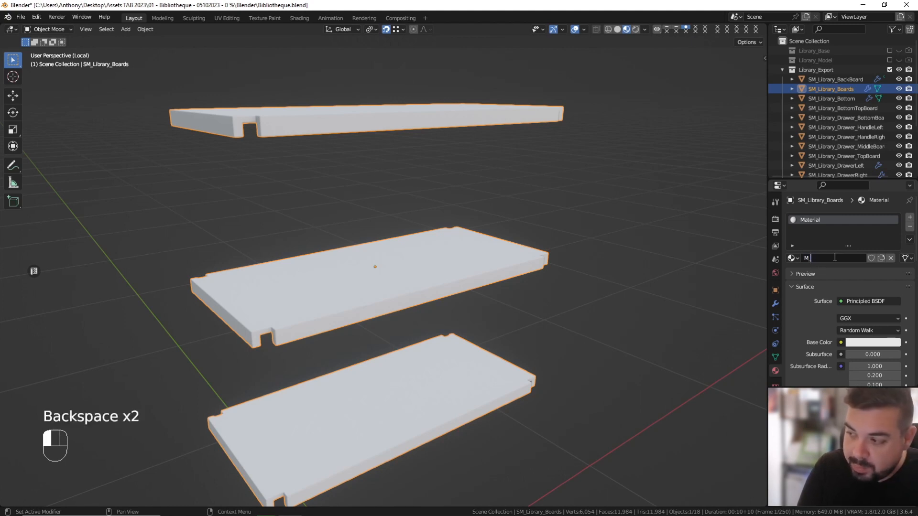
text(_WoodOakWhite)
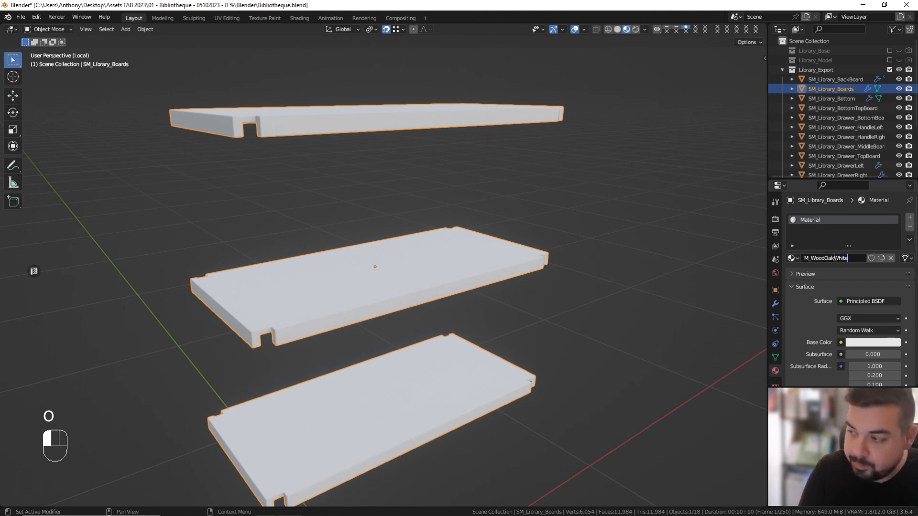
key(Return)
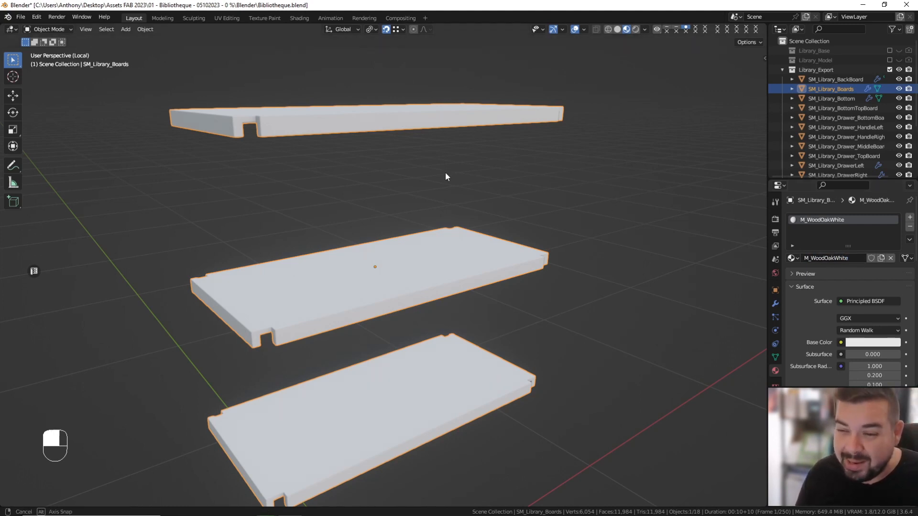
Set the base color of the M_WoodOakWhite material to a light violet.
middle_drag(446, 173, 503, 203)
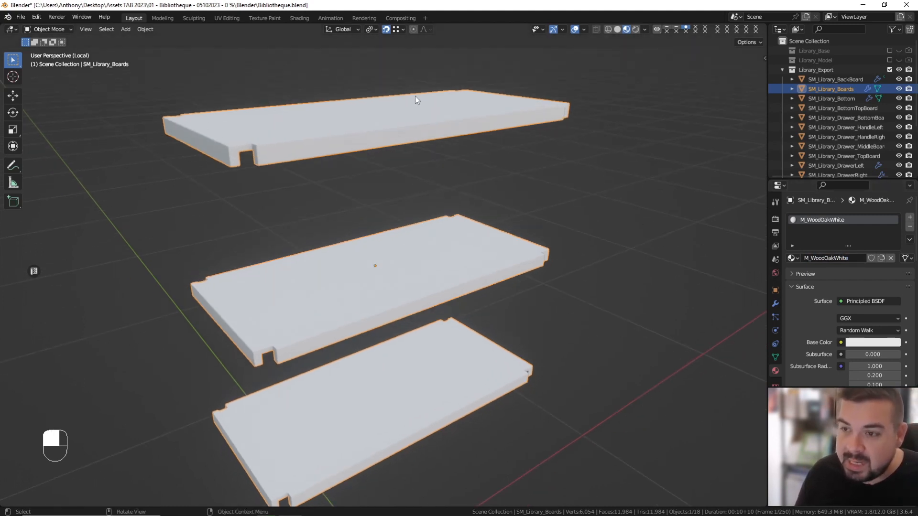
click(863, 343)
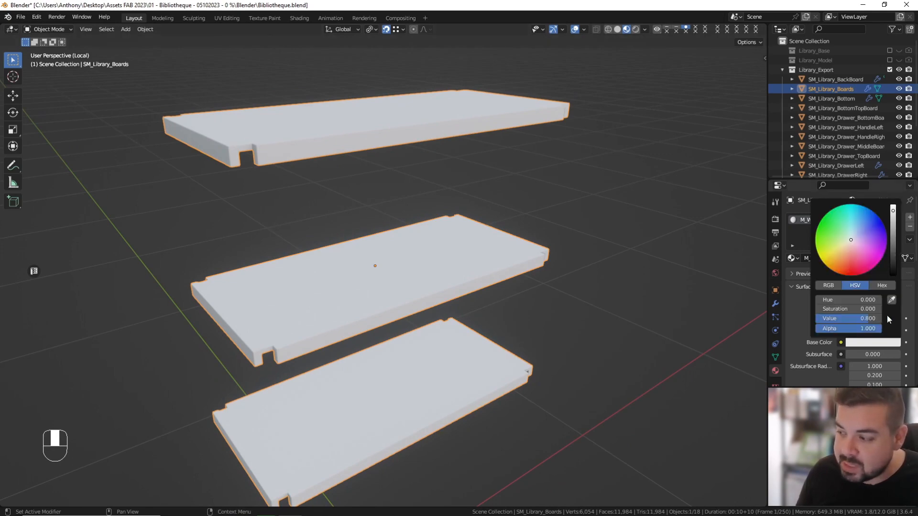
mouse_move(870, 244)
mouse_down()
mouse_move(851, 271)
mouse_move(826, 255)
mouse_move(858, 252)
mouse_move(867, 234)
mouse_up()
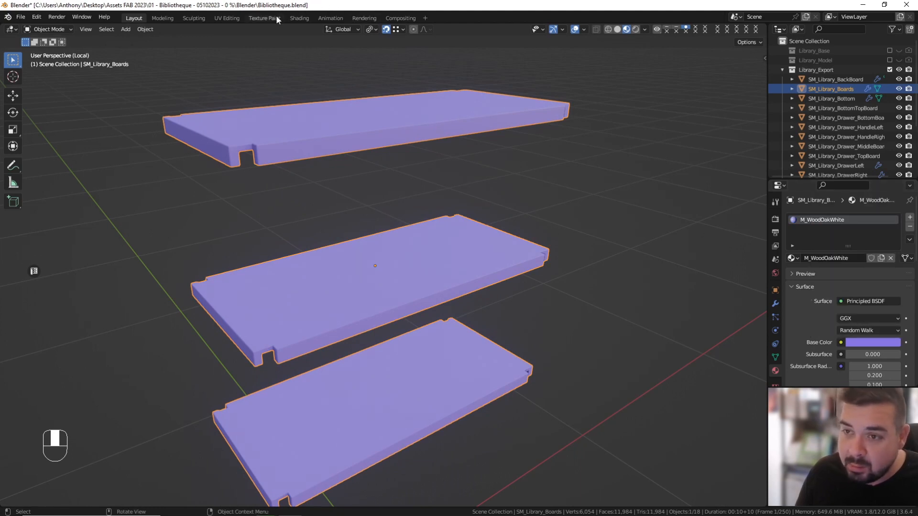
Assign a Brick Texture to the base color of M_WoodOakWhite and check its mapping on the shelves' tops, edges and undersides.
click(842, 343)
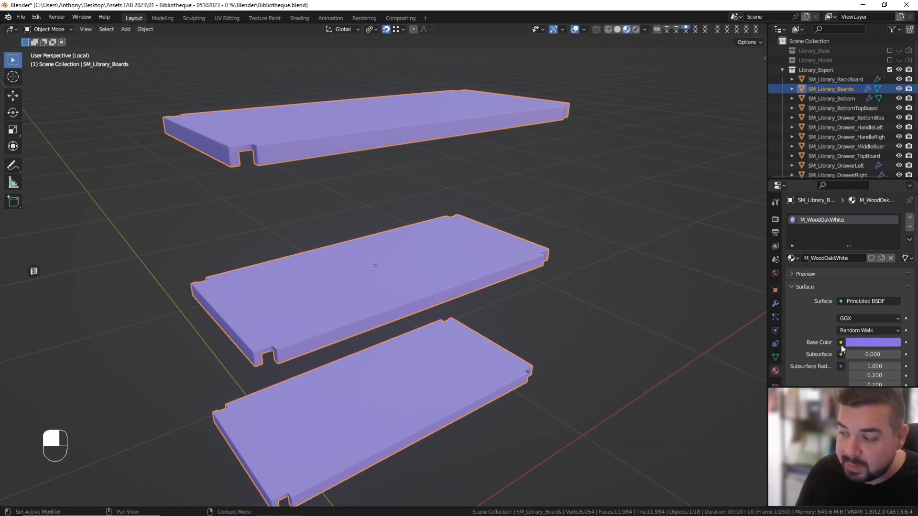
click(842, 345)
click(645, 363)
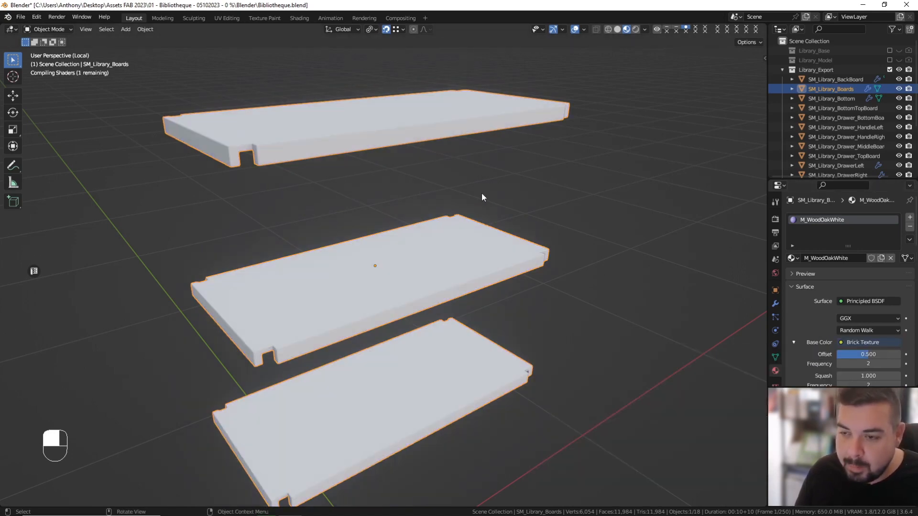
middle_drag(460, 181, 332, 297)
mouse_move(371, 180)
middle_down()
mouse_move(319, 175)
mouse_move(408, 130)
mouse_move(371, 190)
middle_up()
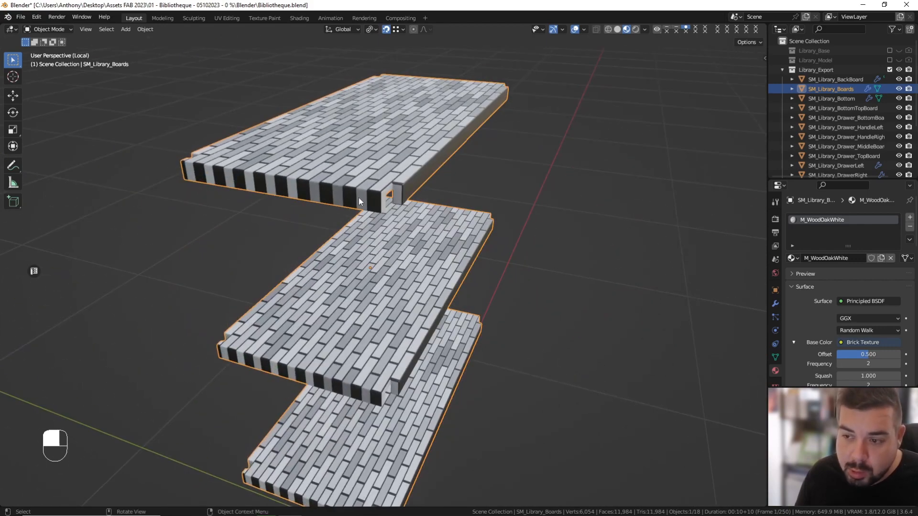
middle_drag(374, 211, 282, 142)
middle_drag(607, 128, 380, 99)
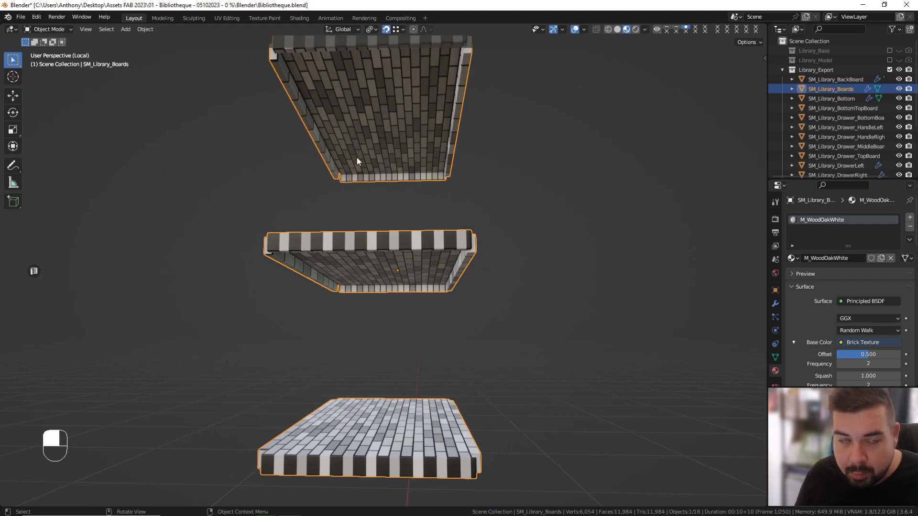
middle_drag(359, 159, 385, 175)
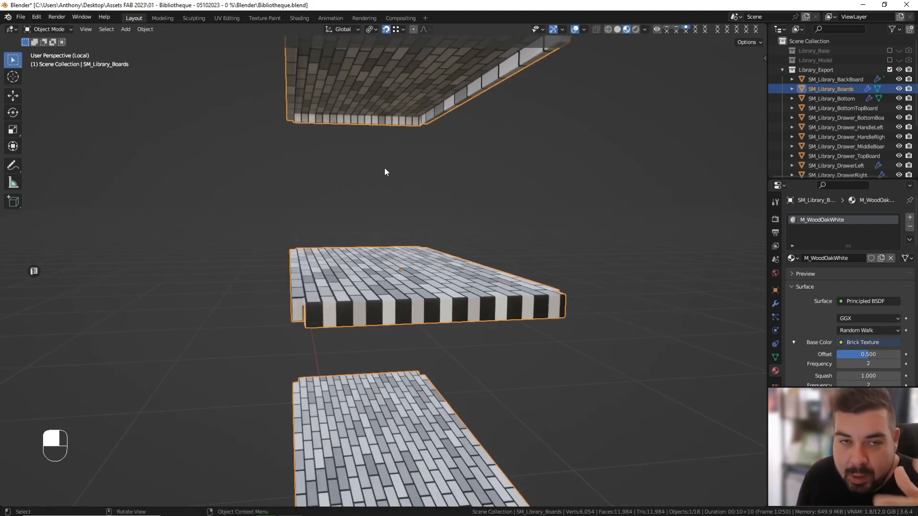
middle_drag(386, 172, 410, 186)
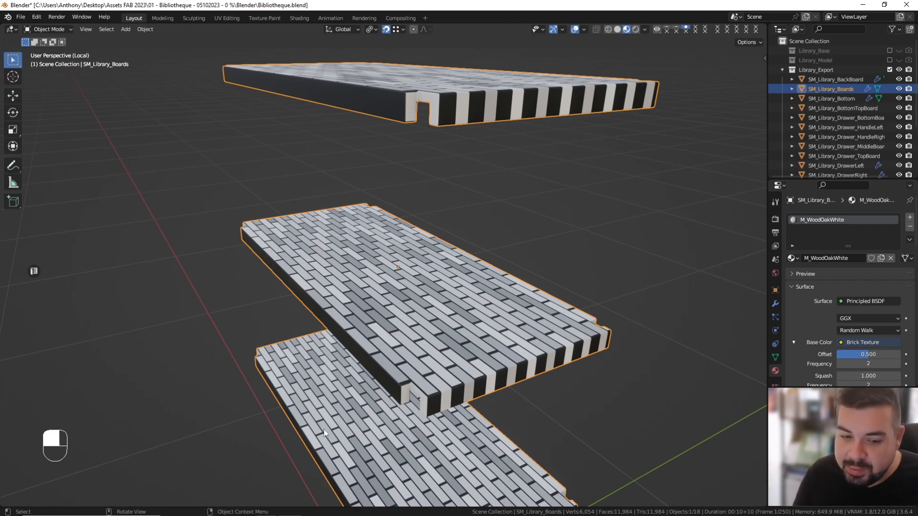
Switch to Firefox, open the Coon Vault YouTube channel and look through its playlists.
key(super)
click(220, 509)
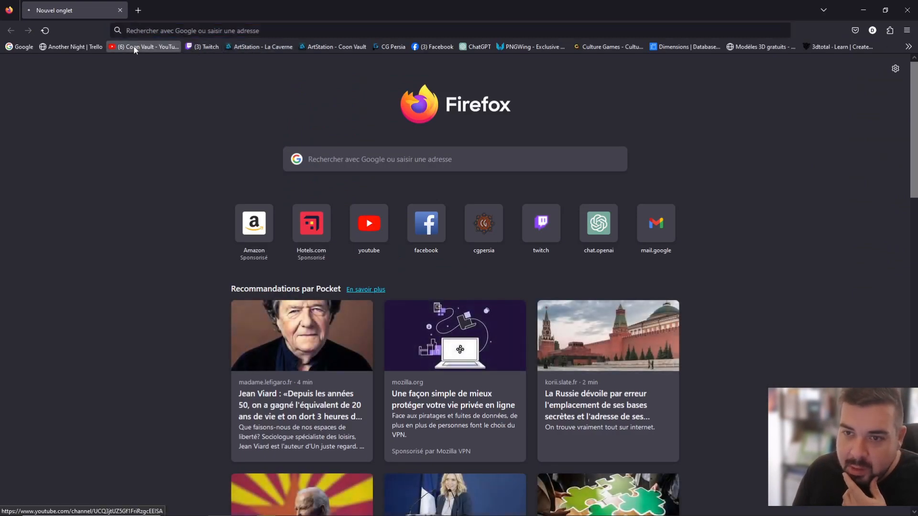
click(134, 47)
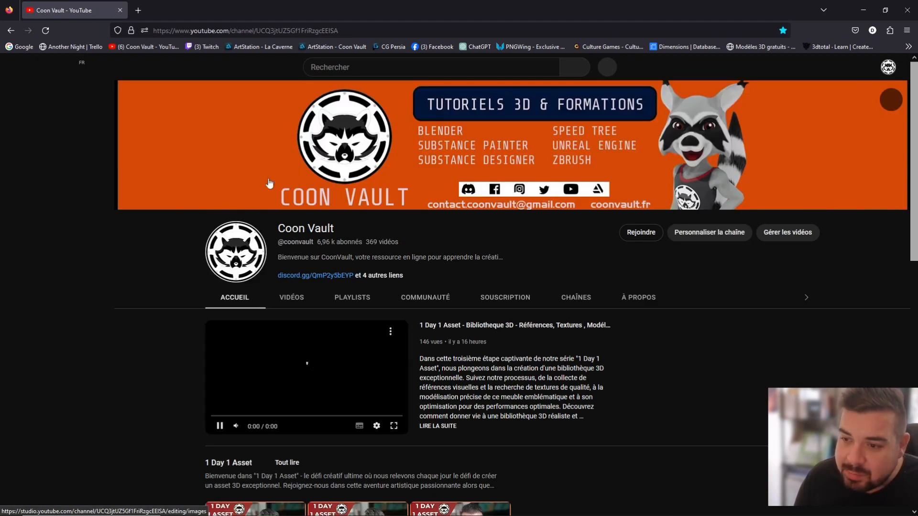
click(347, 297)
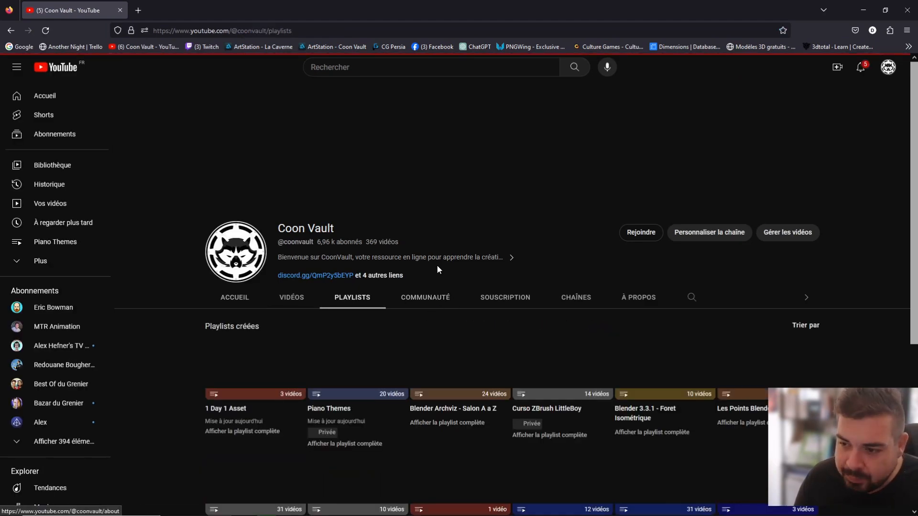
scroll(595, 340, down, 3)
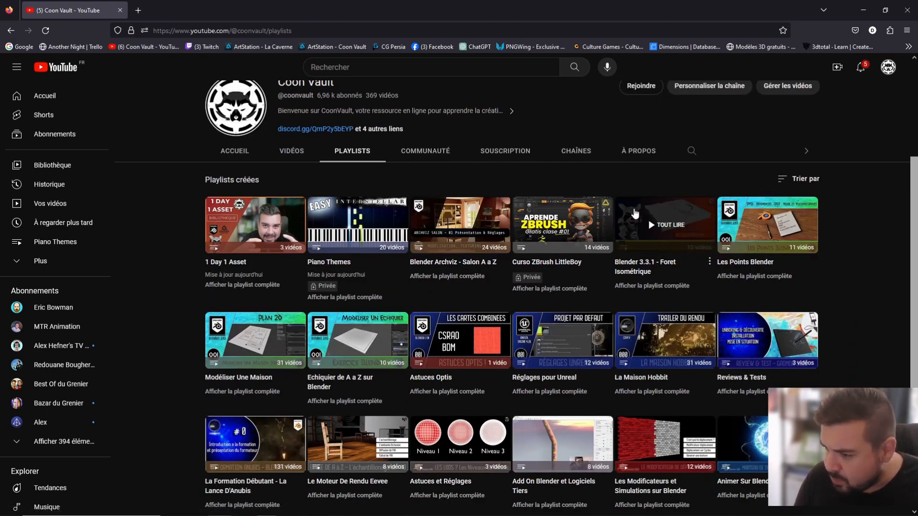
scroll(710, 257, down, 2)
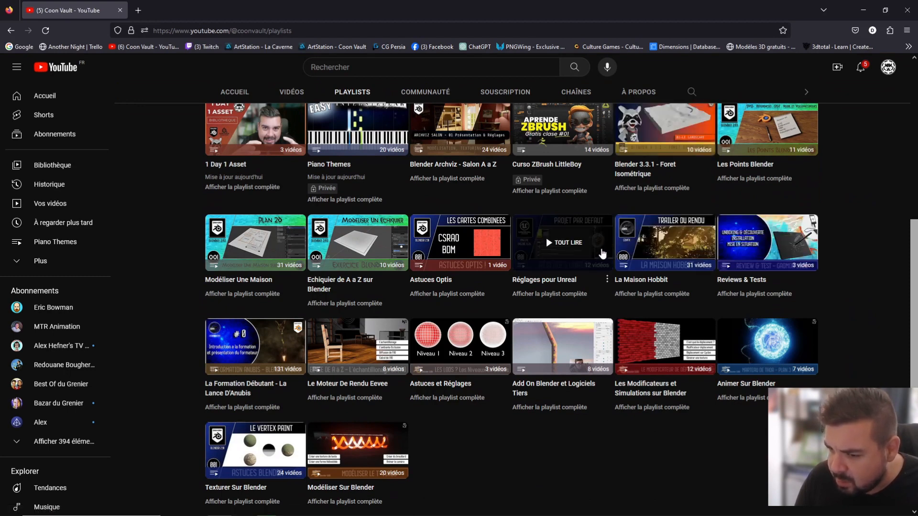
scroll(580, 284, up, 2)
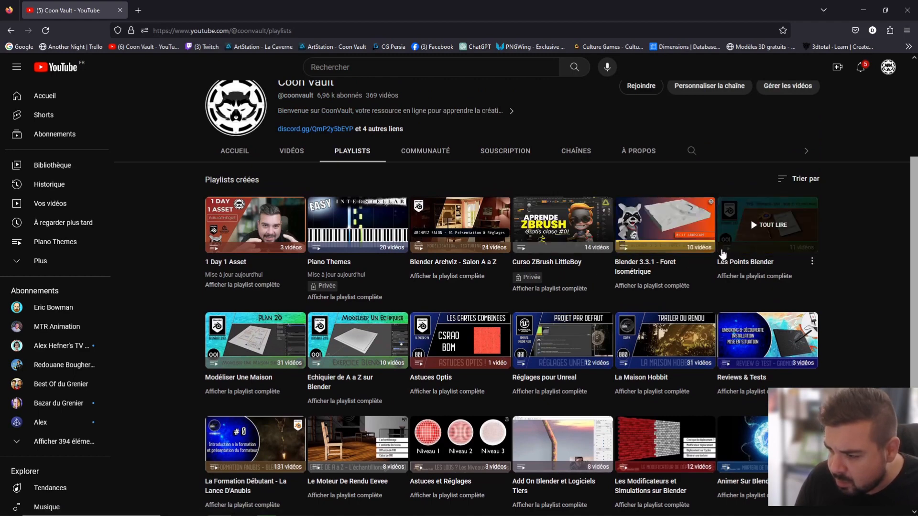
Open the Les Points Blender playlist, pause the first video and look through the episode titles.
click(767, 232)
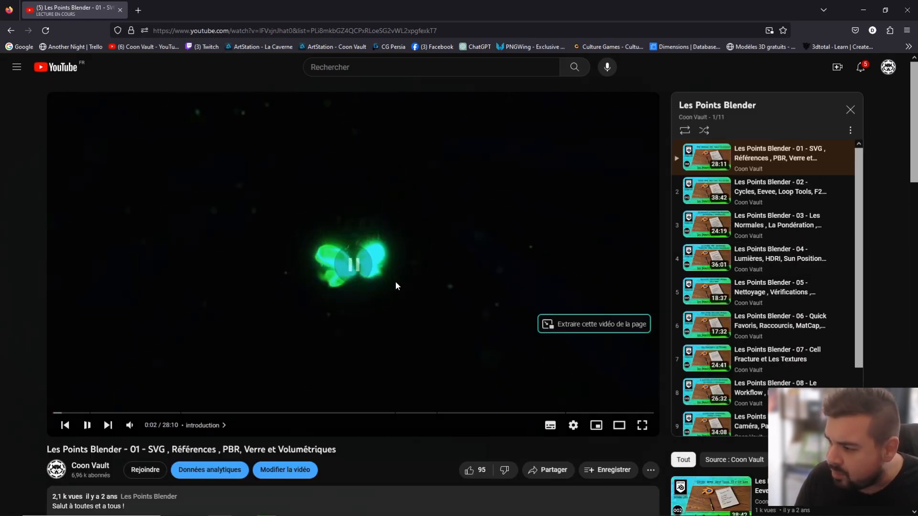
click(395, 283)
scroll(778, 328, down, 2)
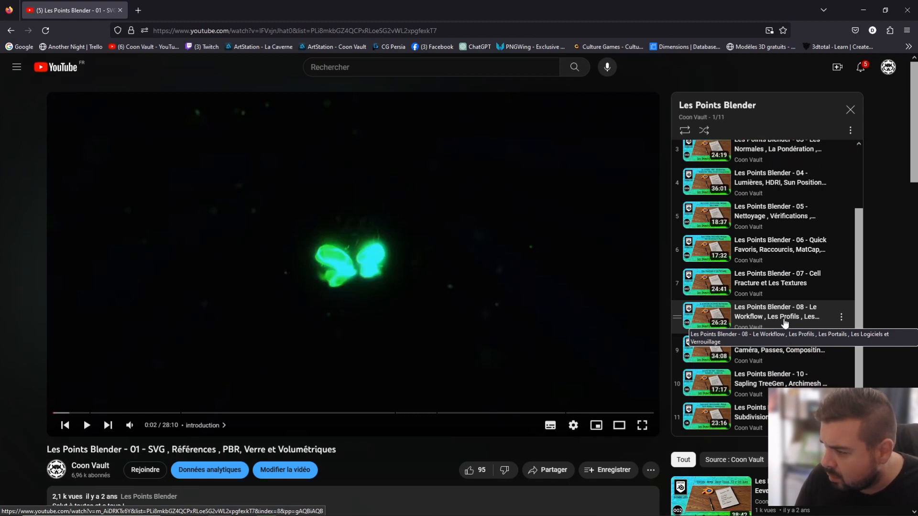
scroll(785, 323, up, 1)
scroll(795, 287, up, 1)
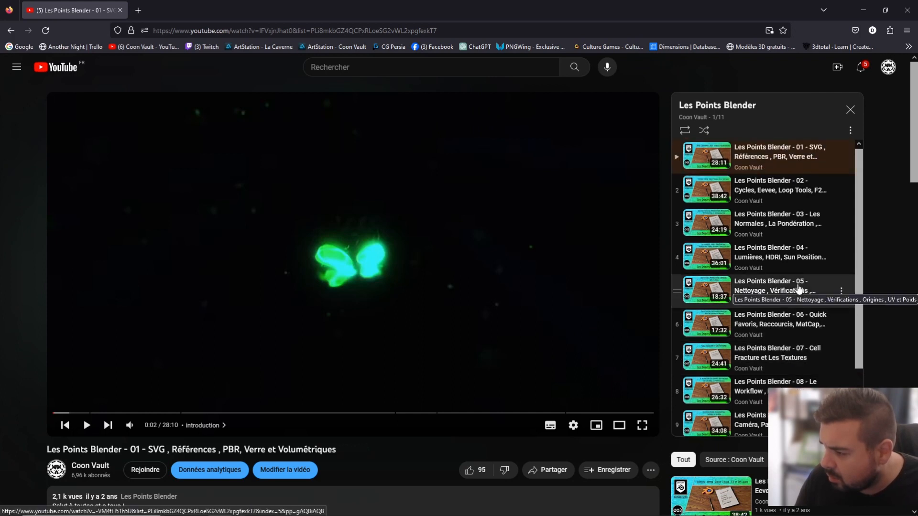
Open the Les Points Blender 05 episode, pause it and skim its Nettoyage 2 chapter for the checker-texture UV demonstration.
click(798, 287)
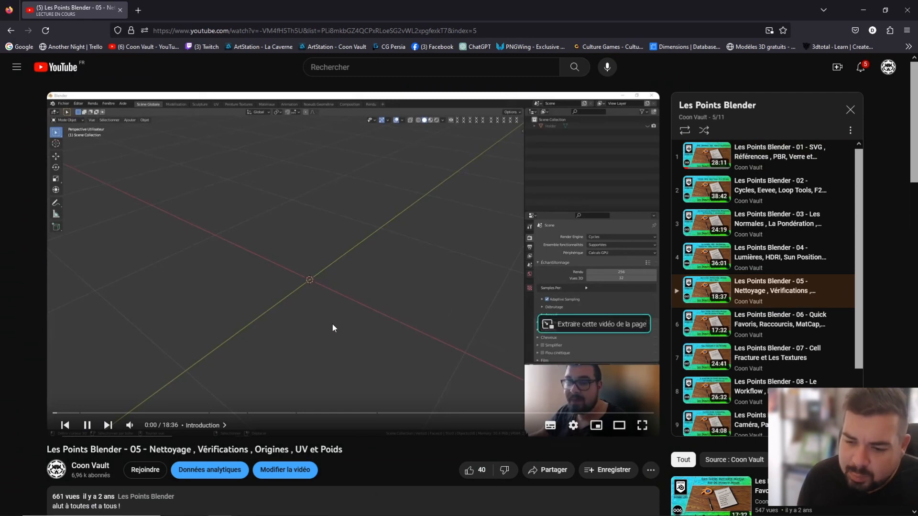
click(244, 347)
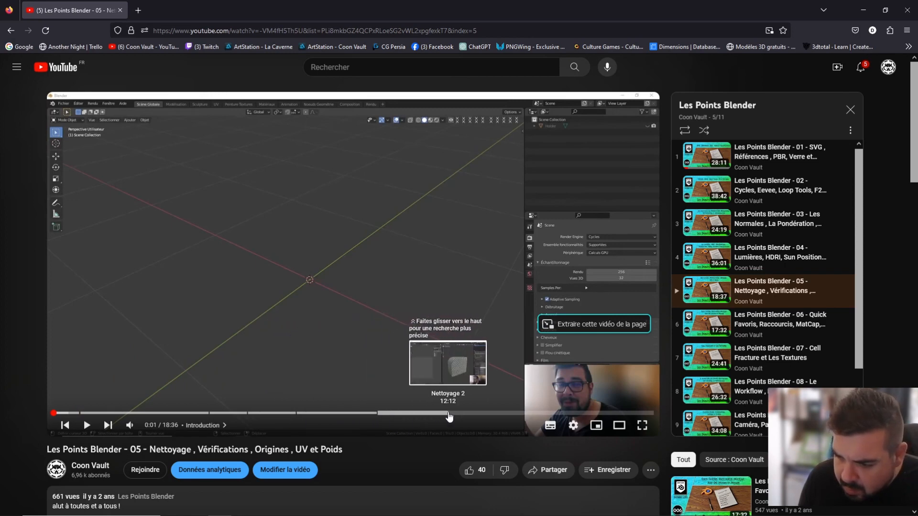
click(421, 414)
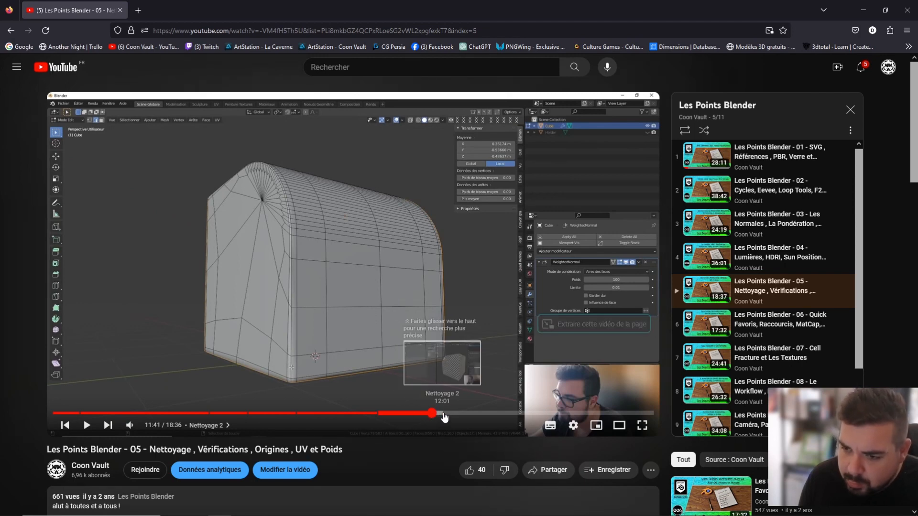
click(444, 414)
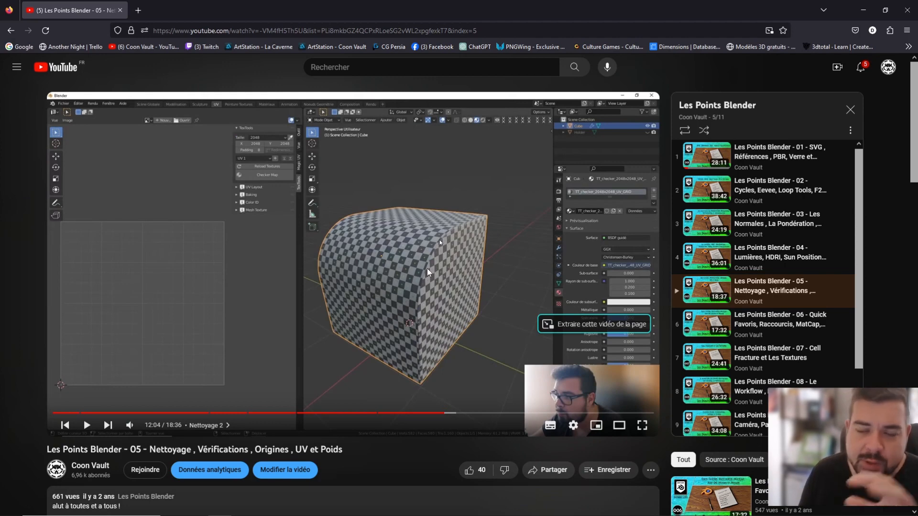
click(414, 295)
click(414, 298)
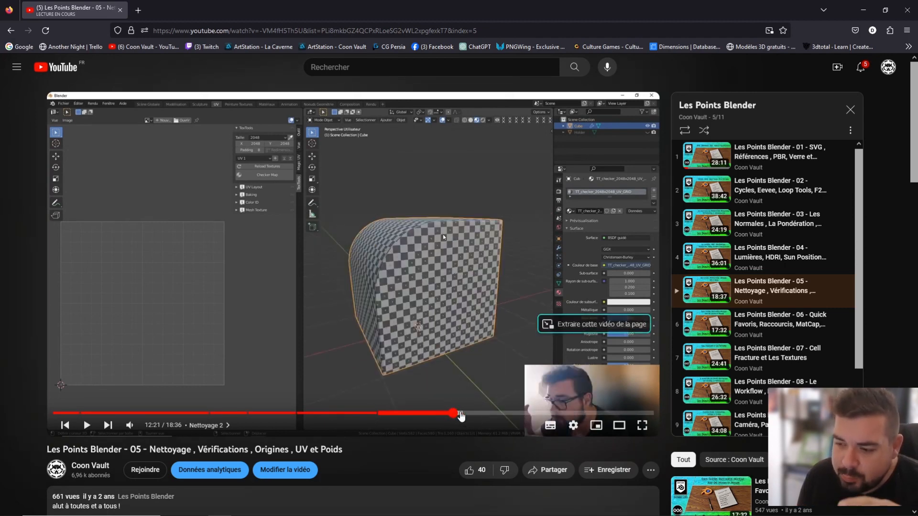
click(460, 414)
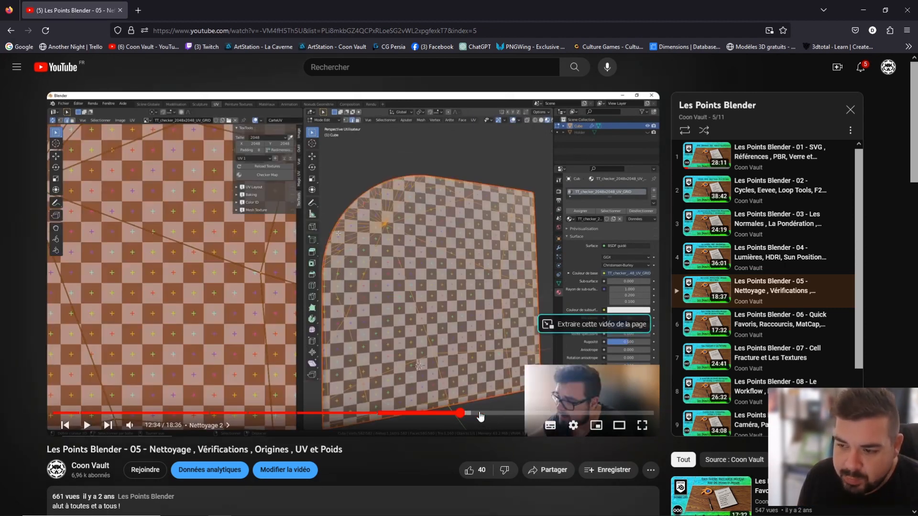
scroll(361, 379, down, 1)
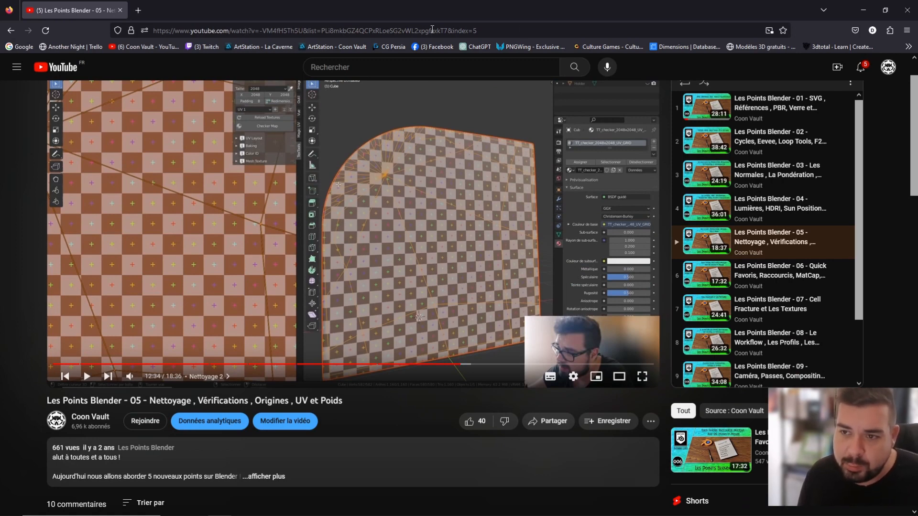
Switch back to Blender, leave the isolated view and open the shelf boards in the UV Editing workspace.
click(863, 9)
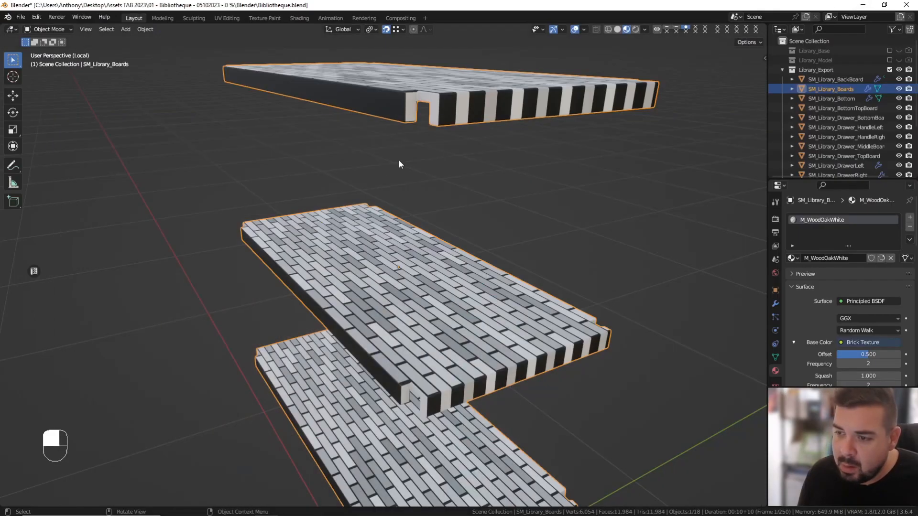
scroll(406, 177, down, 2)
shift+middle_drag(406, 179, 397, 230)
scroll(397, 231, down, 3)
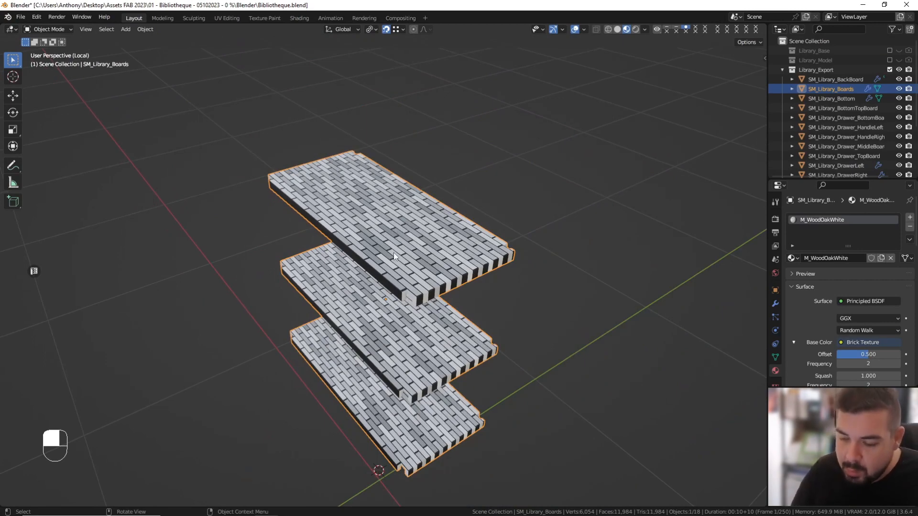
key(KP_Divide)
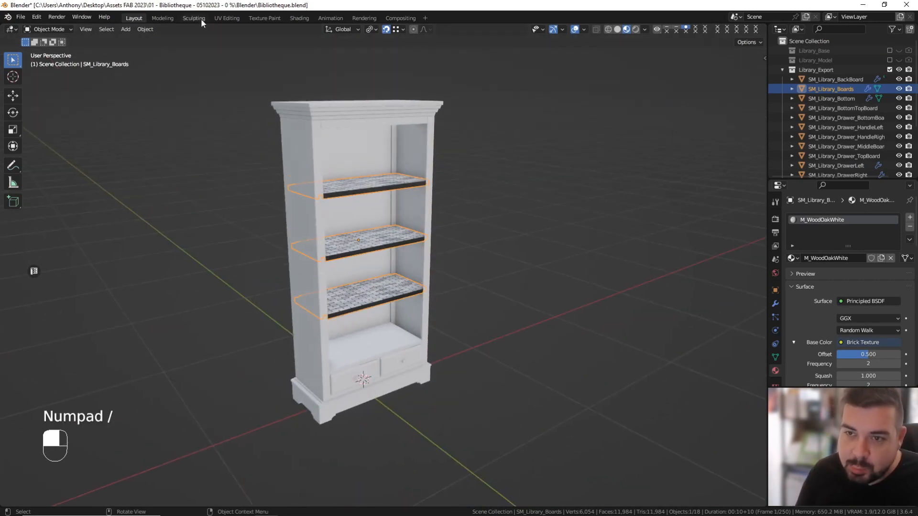
click(227, 18)
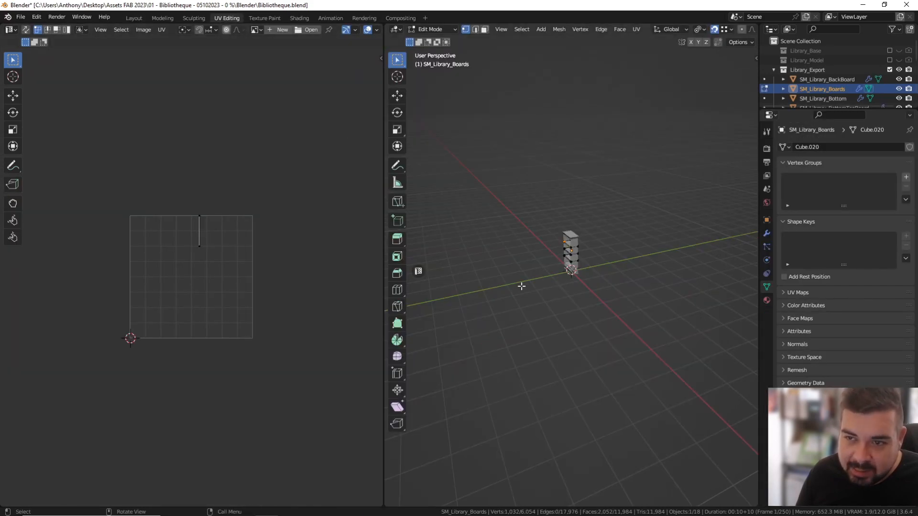
scroll(588, 267, up, 5)
middle_drag(588, 268, 581, 295)
scroll(581, 295, up, 3)
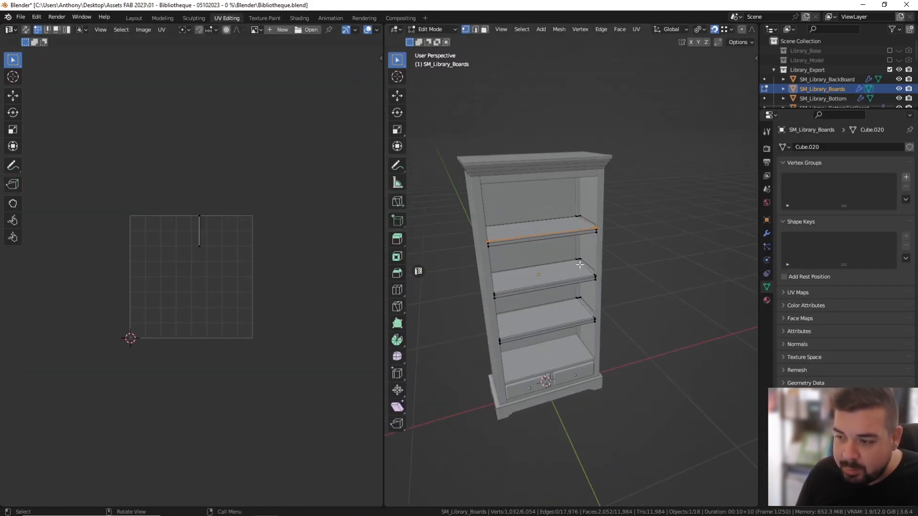
Select all geometry of the shelf boards and examine their current UV layout.
key(a)
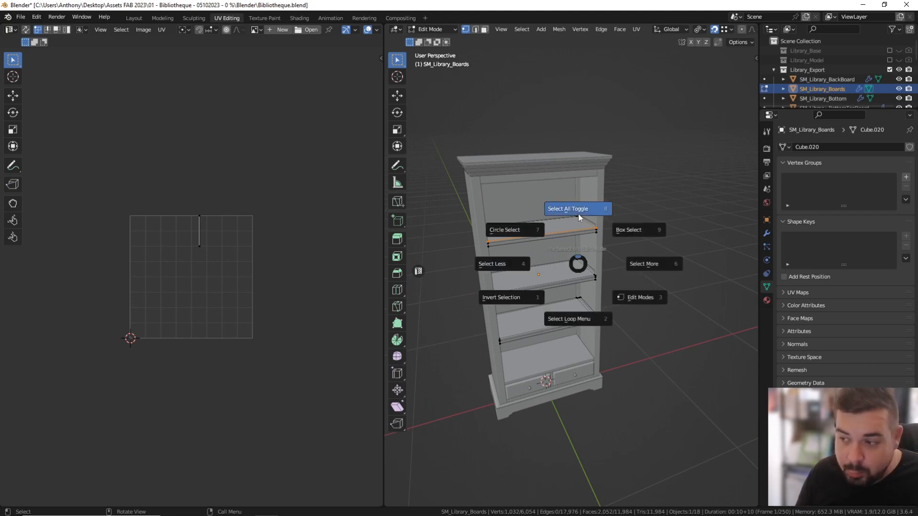
click(579, 218)
key(a)
click(579, 158)
key(Home)
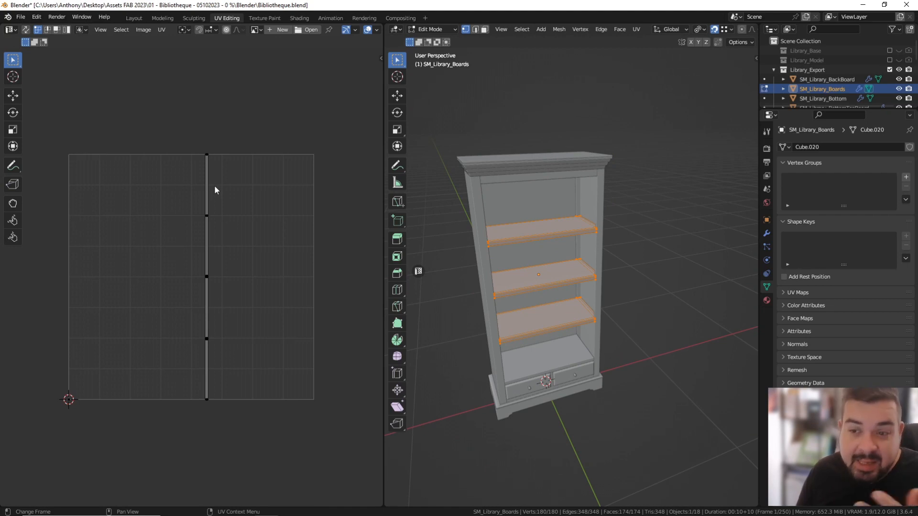
scroll(219, 237, up, 2)
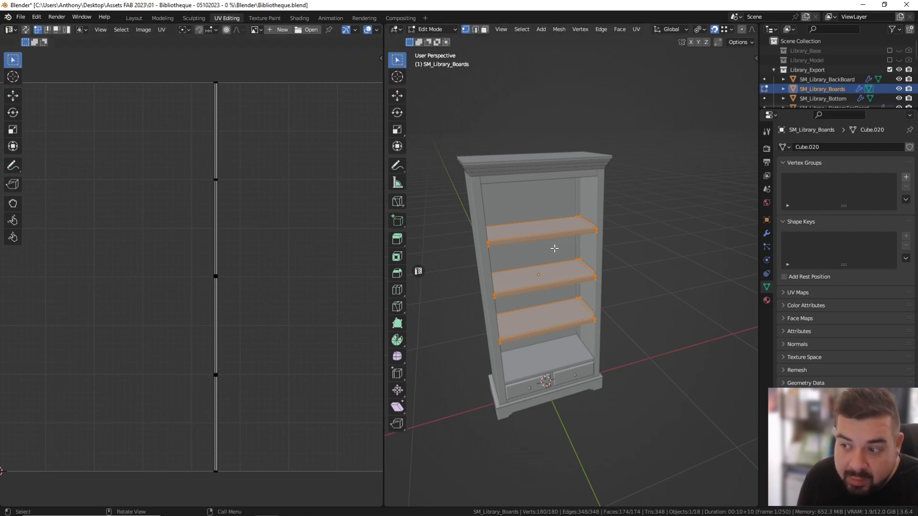
Clear the selection, change to edge selection and select all sharp edges of the shelf boards.
key(a)
click(554, 192)
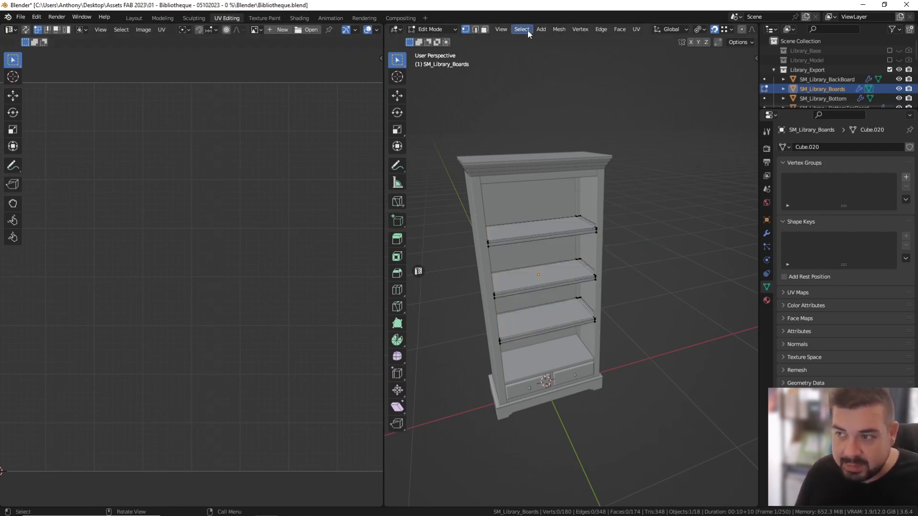
click(476, 29)
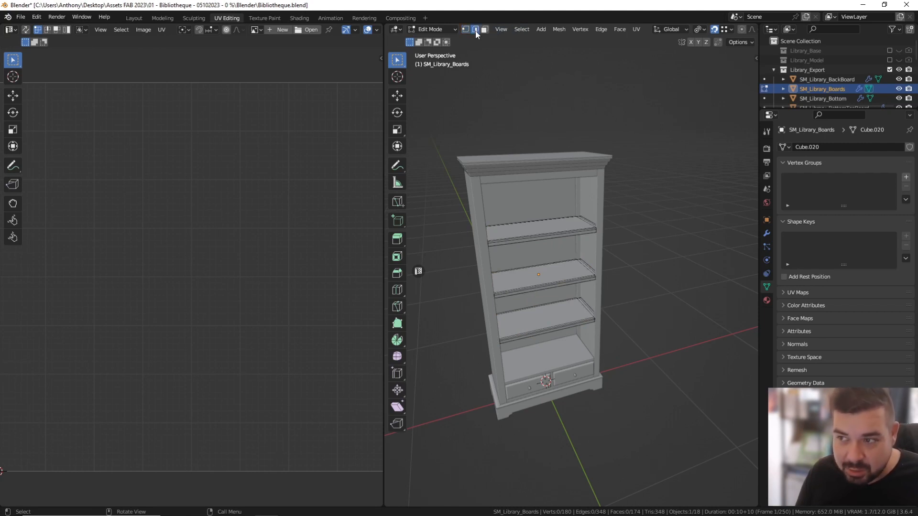
click(522, 30)
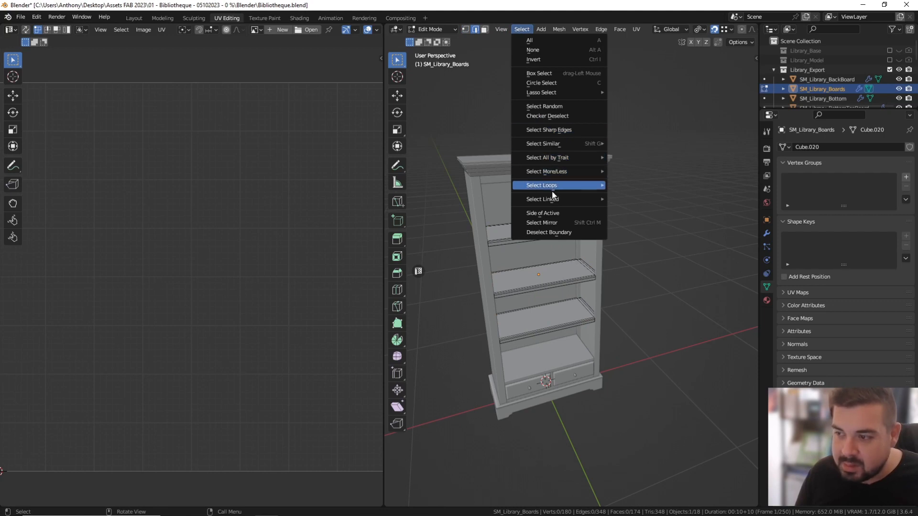
click(562, 131)
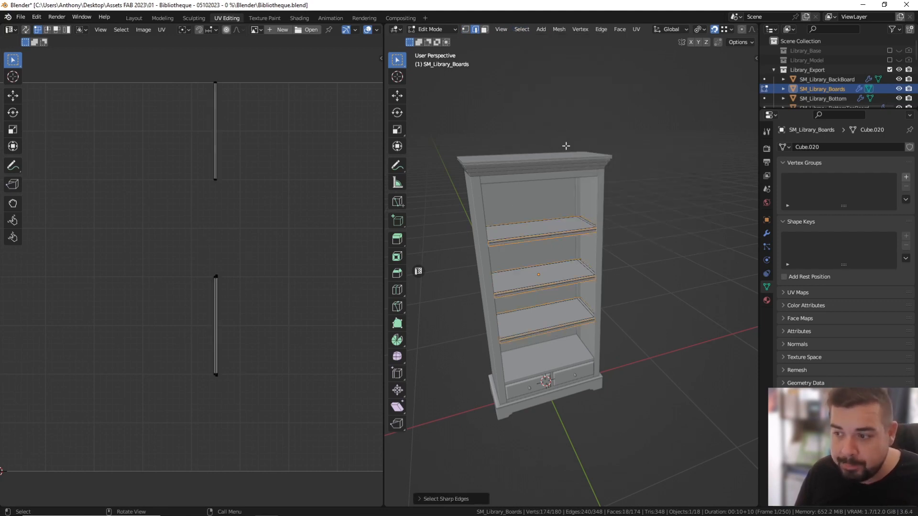
Isolate the shelf boards and mark the selected sharp edges as seams.
middle_drag(549, 237, 599, 255)
key(KP_Divide)
key(ctrl)
key(ctrl+e)
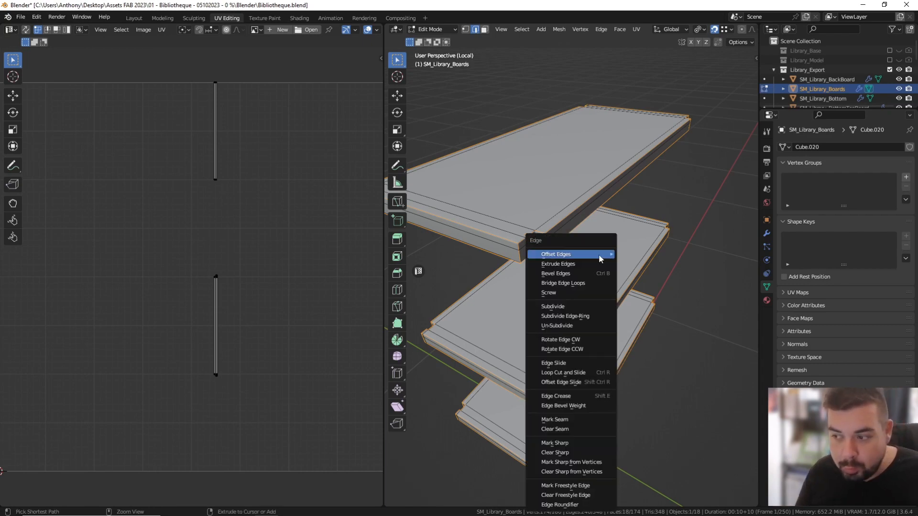
mouse_move(600, 255)
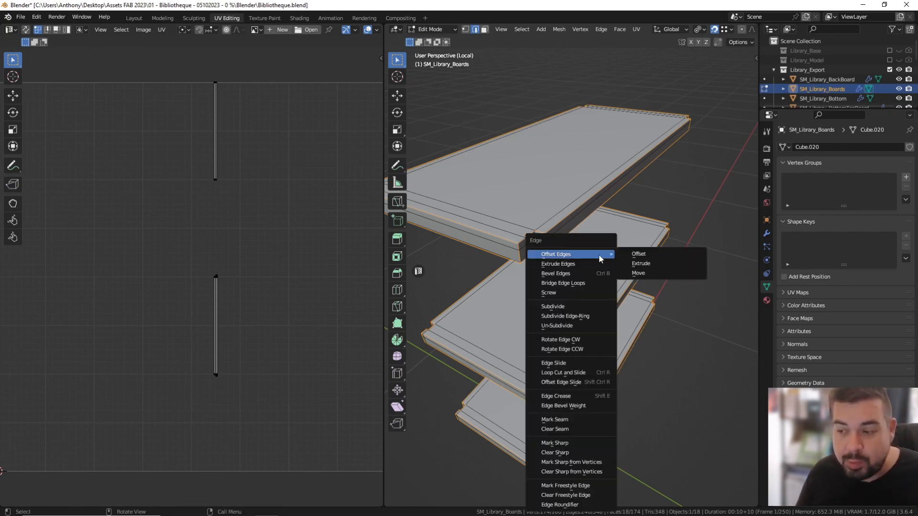
click(570, 418)
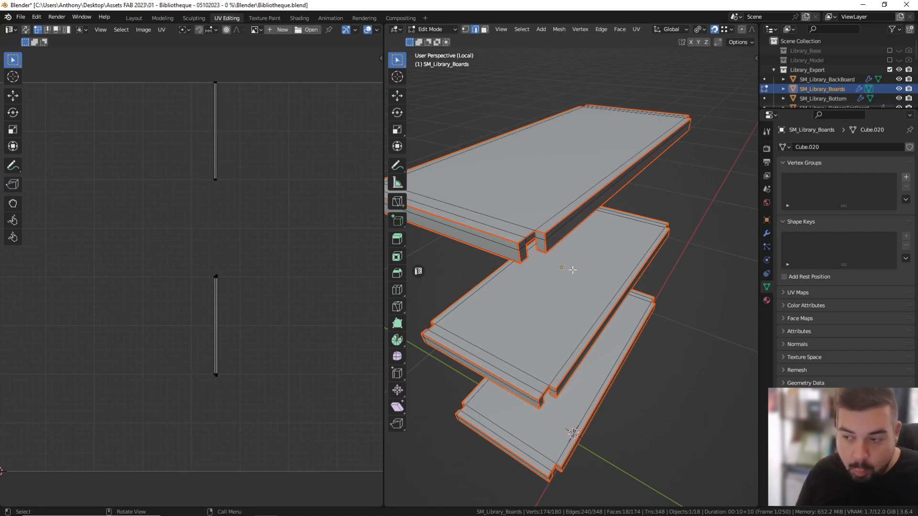
Select all geometry of the shelf boards, unwrap it along the seams and inspect the UV islands.
key(a)
click(576, 224)
key(a)
click(580, 176)
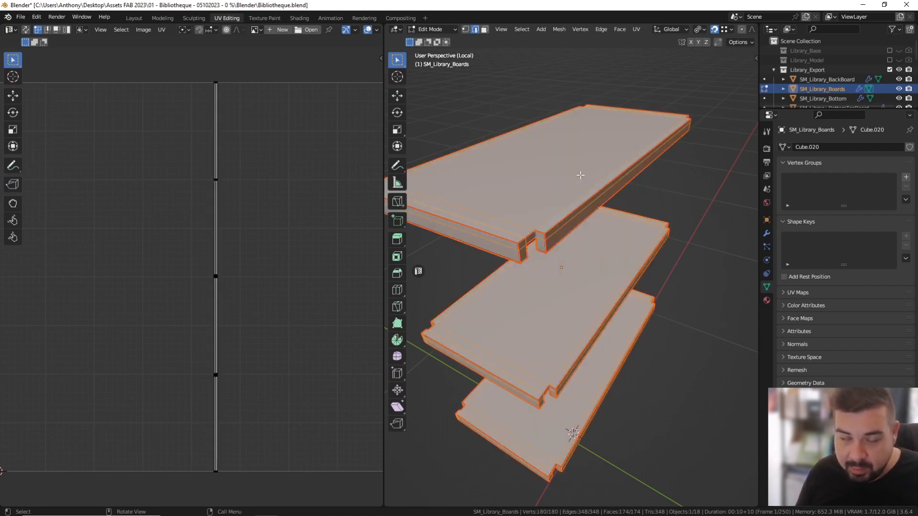
key(u)
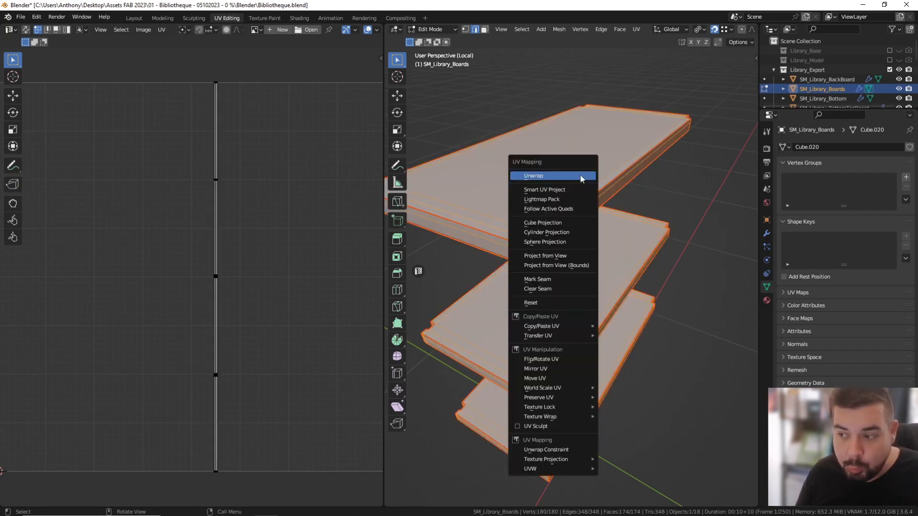
key(Up)
click(547, 176)
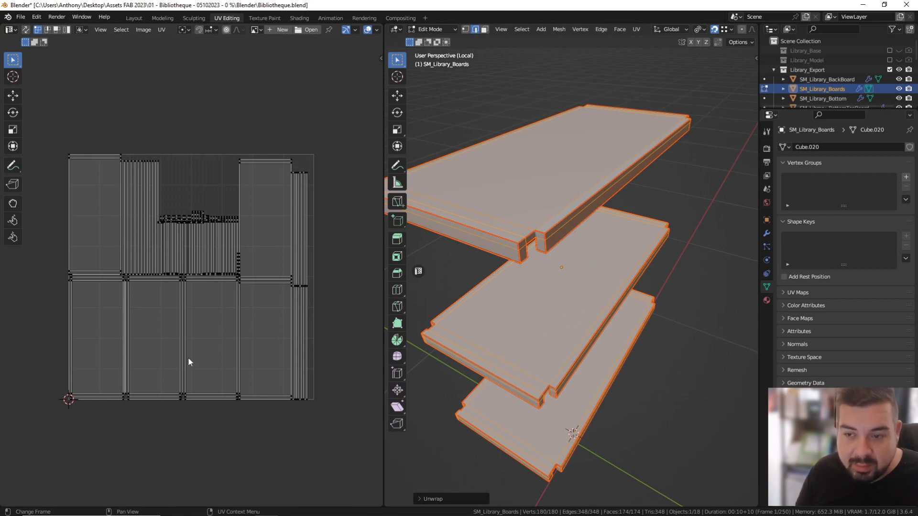
scroll(254, 228, up, 2)
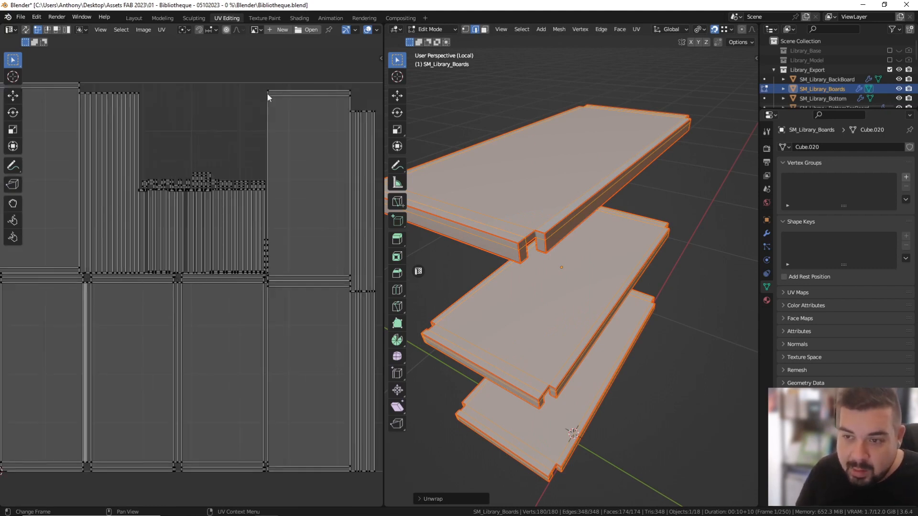
scroll(201, 184, up, 3)
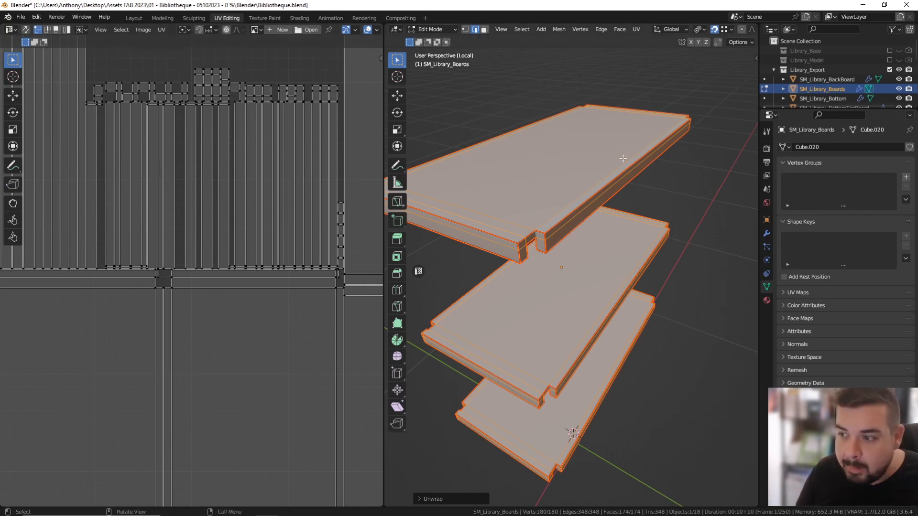
Leave Edit Mode, show the boards in material preview and check the brick texture on their surfaces.
key(Tab)
scroll(713, 30, down, 3)
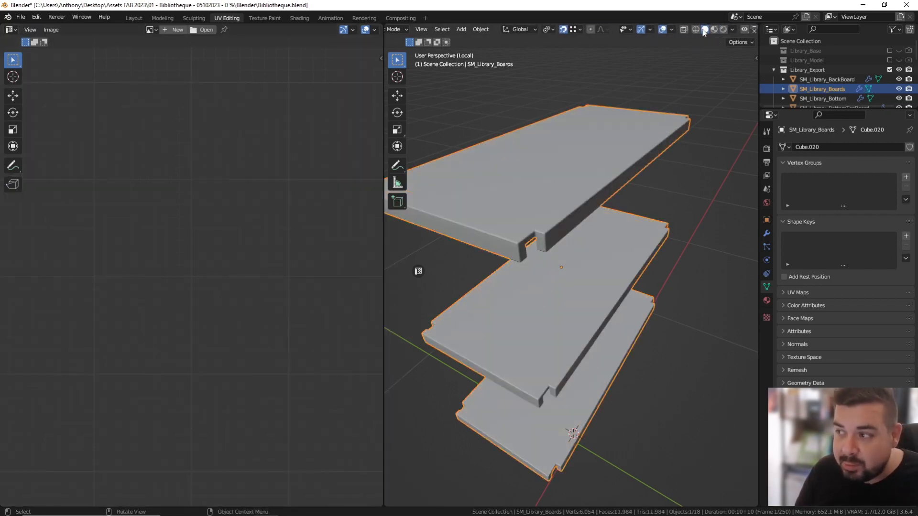
click(714, 29)
middle_drag(659, 136, 578, 220)
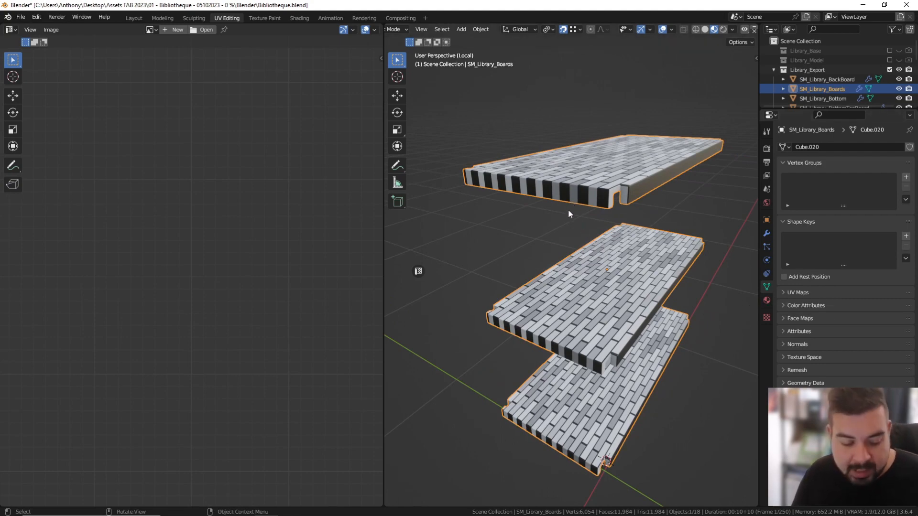
Undo the unwrap and the seam marking on the shelf boards.
key(KP_Divide)
key(Tab)
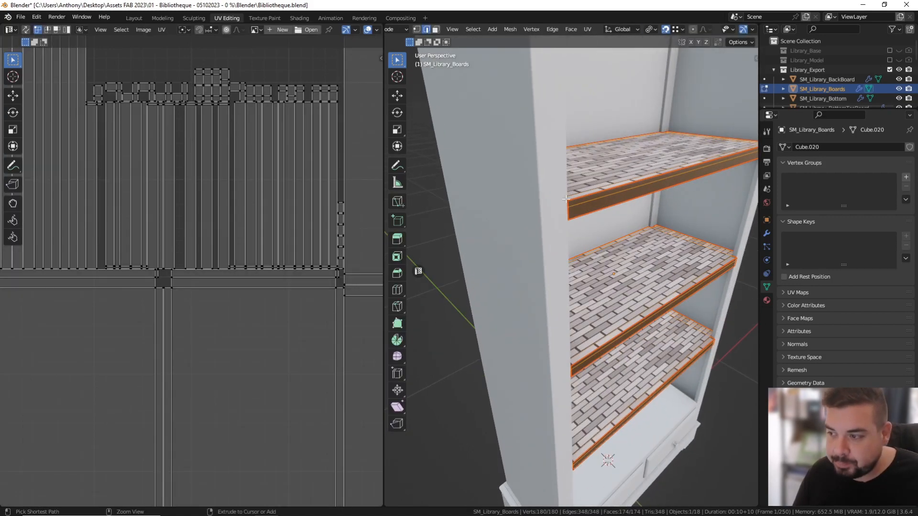
key(alt+a)
key(a)
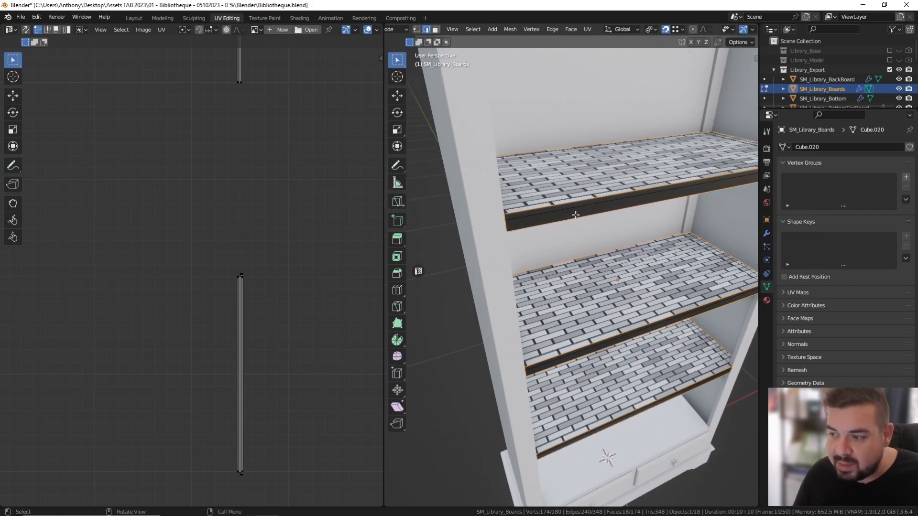
Isolate the shelf boards in Object Mode and bring up their M_WoodOakWhite node setup in the Shading workspace.
key(KP_Divide)
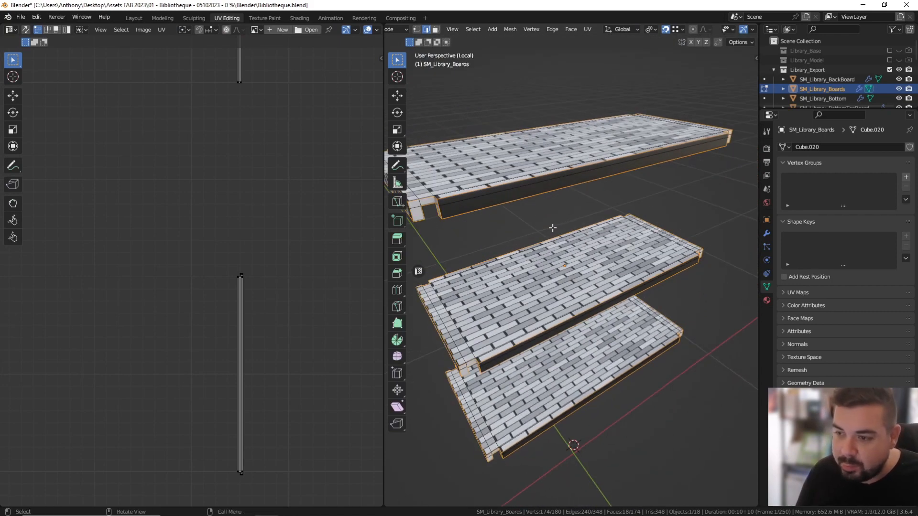
key(Tab)
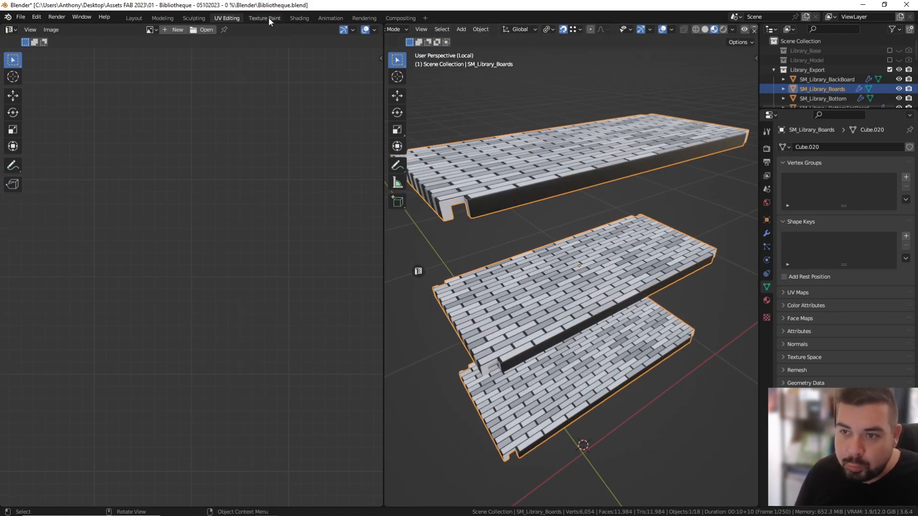
click(298, 18)
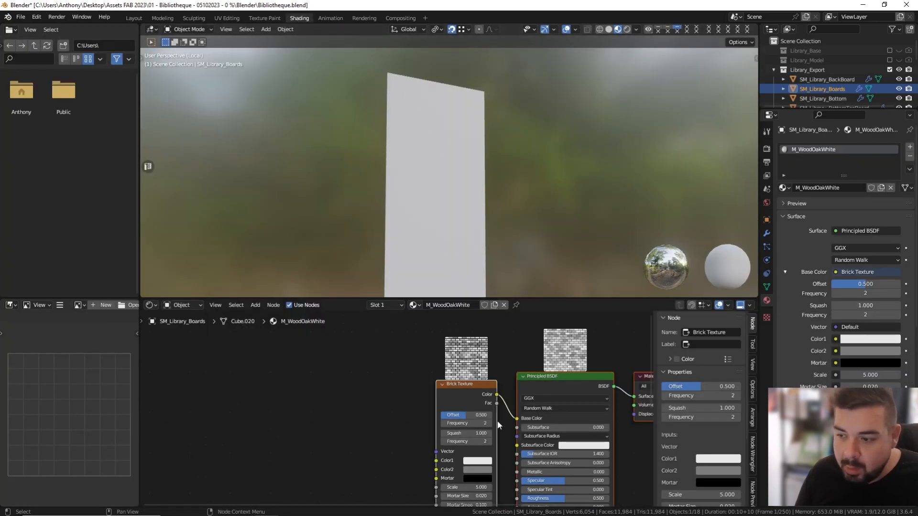
scroll(498, 420, down, 1)
middle_drag(498, 420, 436, 388)
scroll(437, 390, down, 1)
middle_drag(474, 268, 581, 246)
key(KP_Decimal)
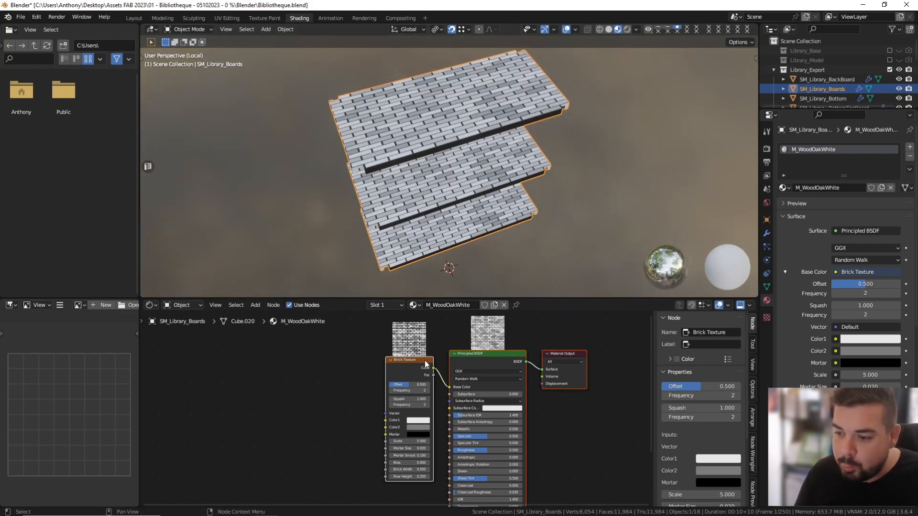
Spread the Brick Texture and Principled BSDF nodes apart in the M_WoodOakWhite node graph.
drag(412, 361, 382, 363)
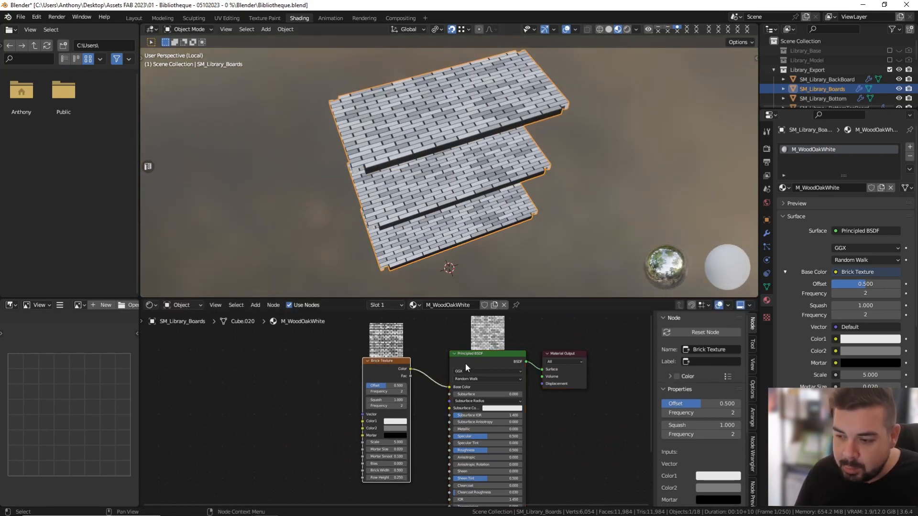
drag(484, 354, 481, 354)
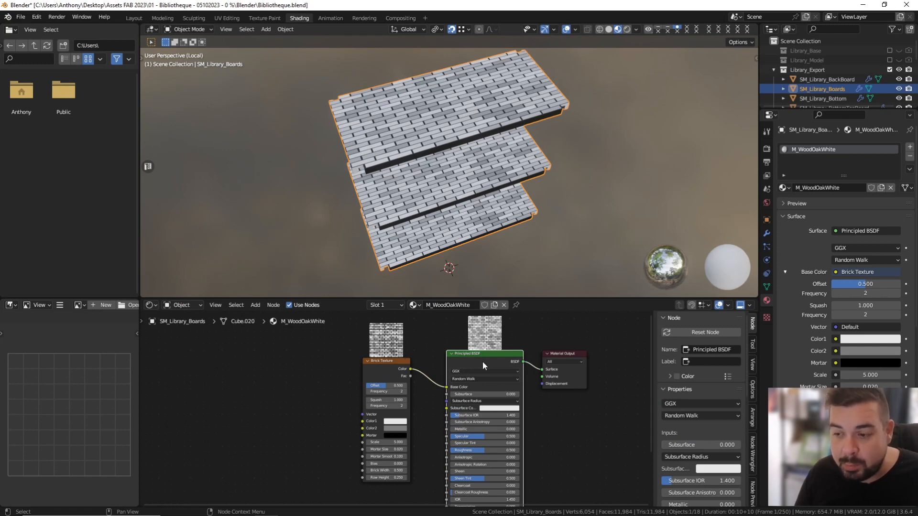
drag(486, 354, 483, 353)
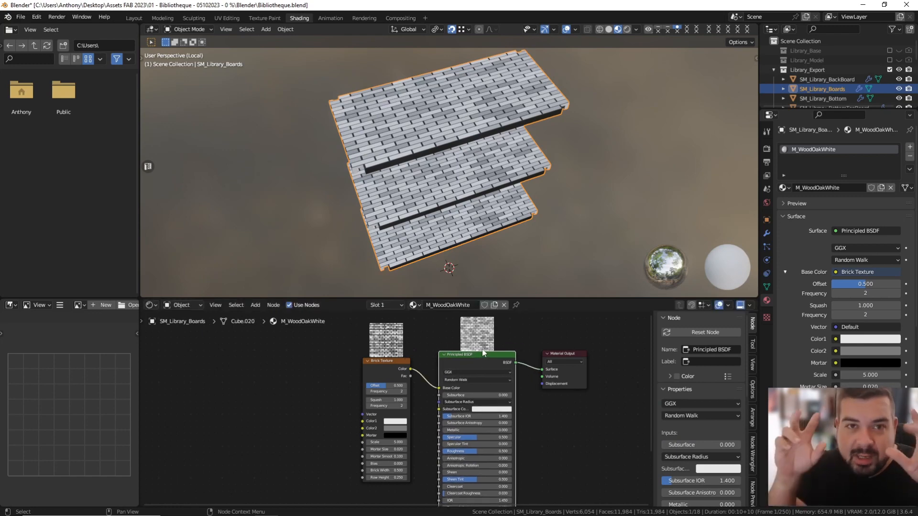
drag(387, 363, 370, 362)
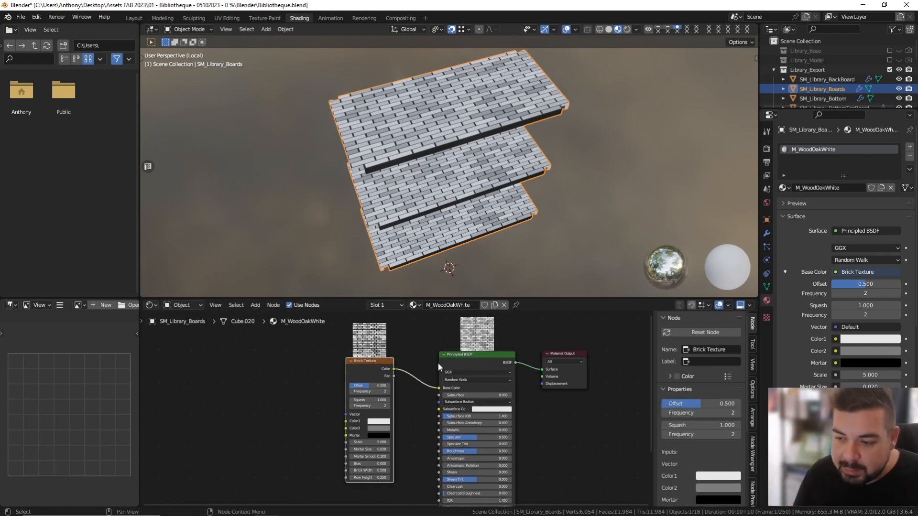
drag(473, 355, 467, 354)
click(564, 363)
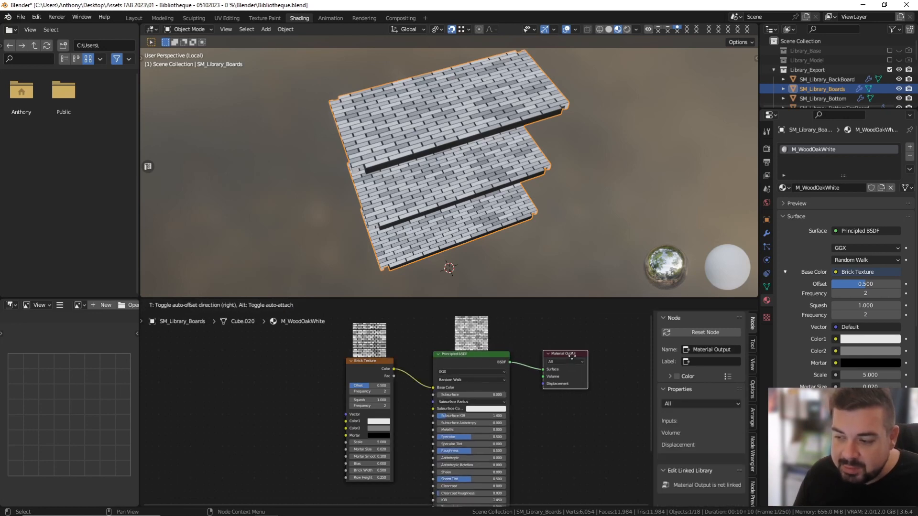
Set the Brick Texture node's Scale to 3.900.
middle_drag(379, 371, 468, 362)
click(419, 365)
scroll(470, 386, up, 2)
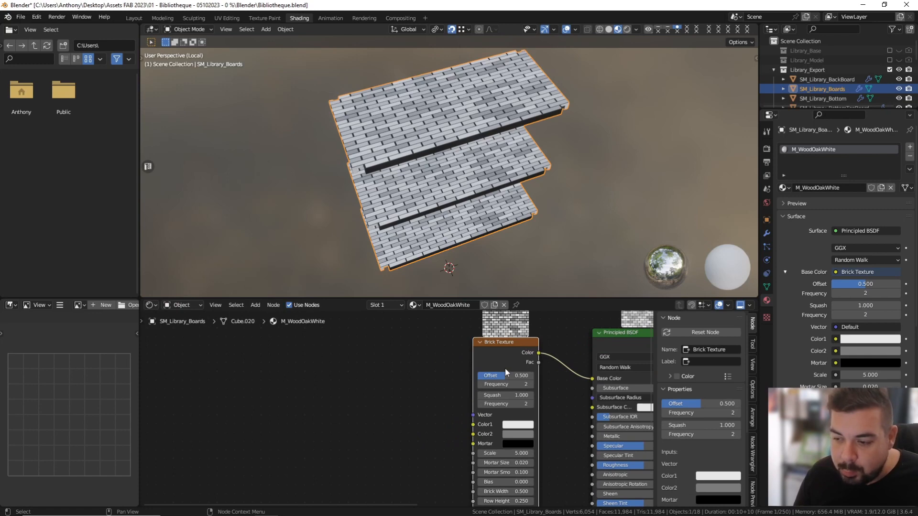
mouse_move(493, 453)
mouse_down()
mouse_move(518, 453)
mouse_move(492, 453)
mouse_move(516, 464)
mouse_move(483, 464)
mouse_up()
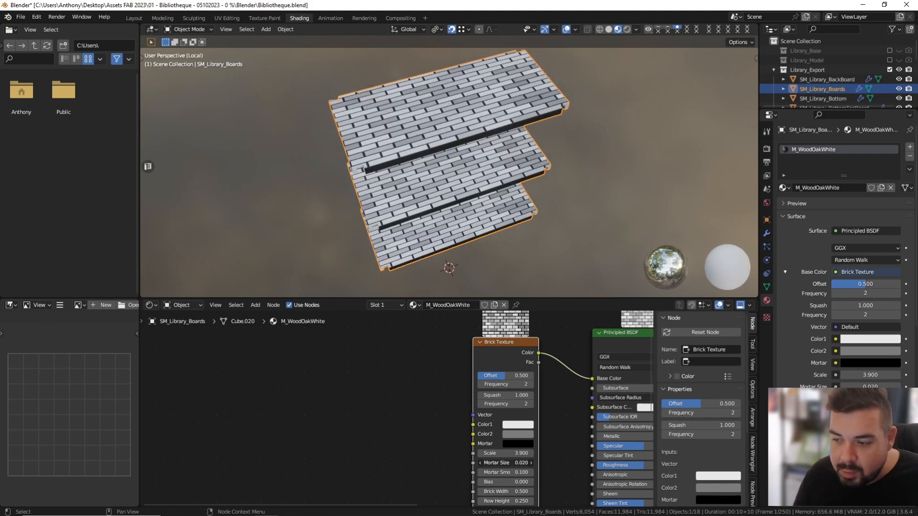
Make room around the Brick Texture node and add a Texture Coordinate node ahead of it.
middle_drag(449, 433, 461, 432)
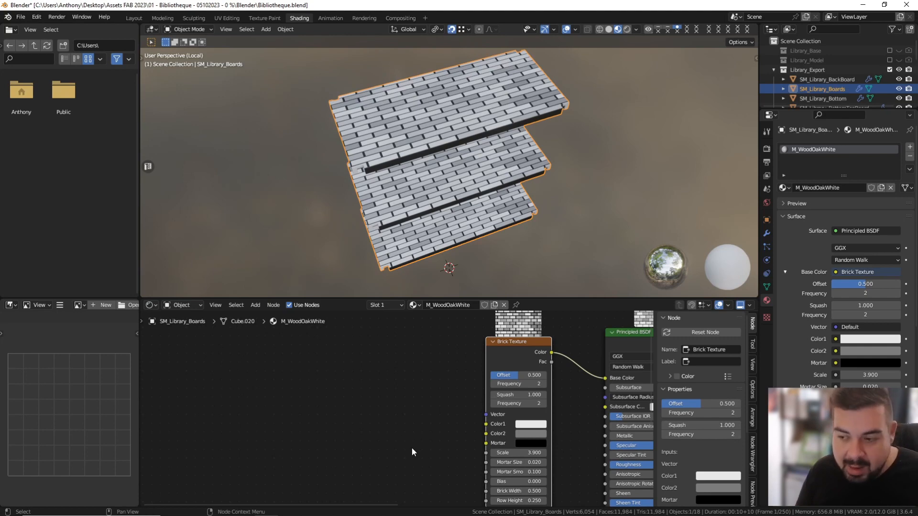
key(shift+a)
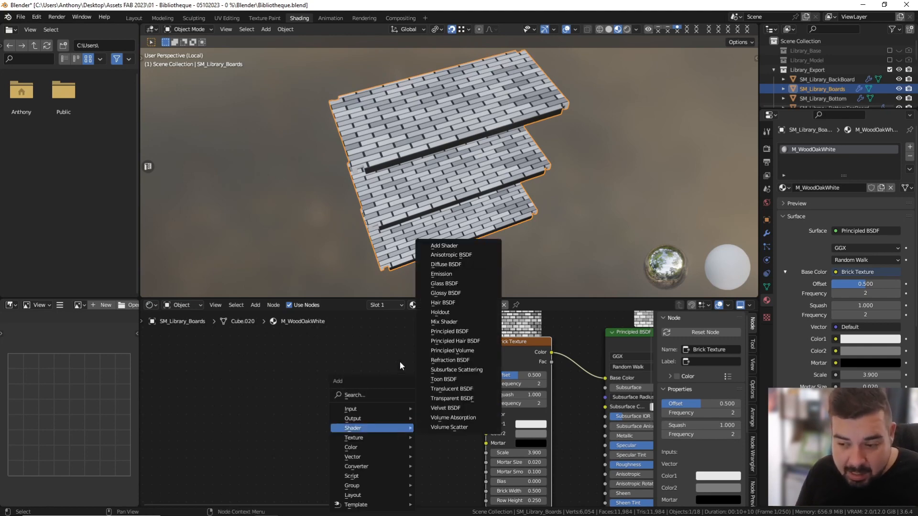
key(shift+a)
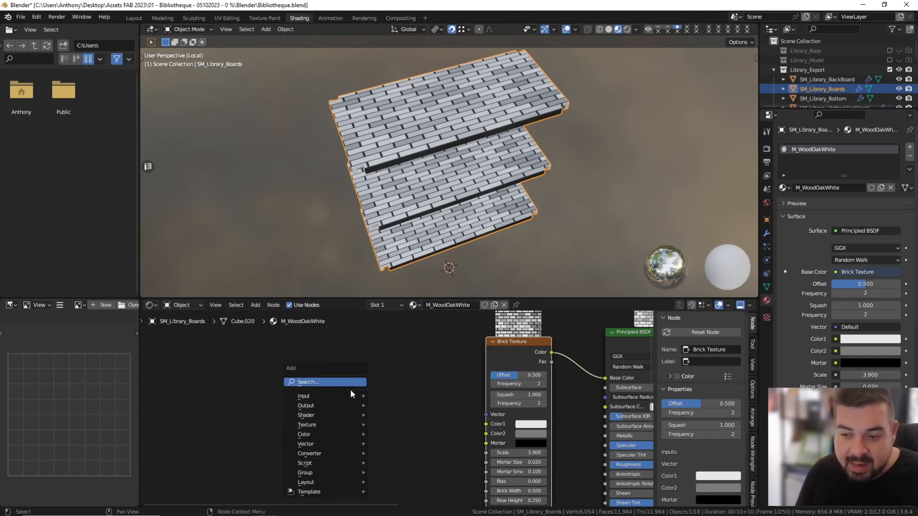
mouse_move(349, 394)
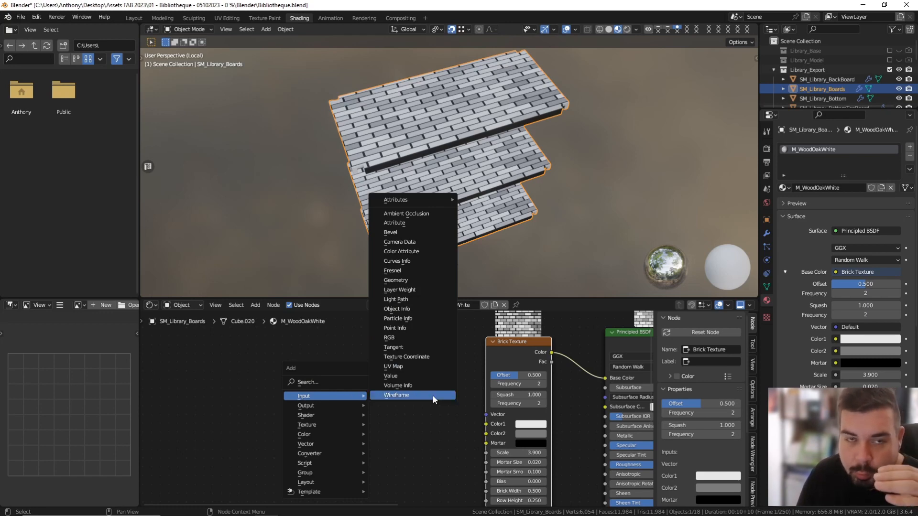
drag(527, 349, 494, 350)
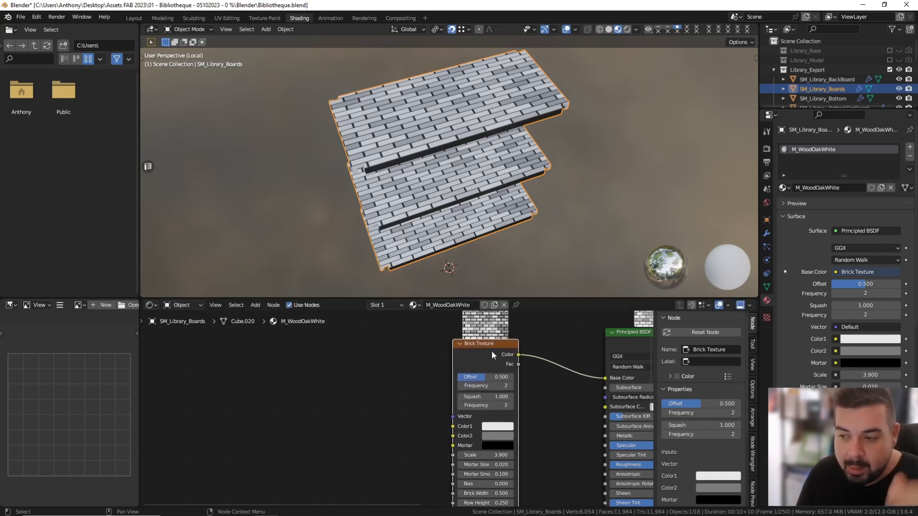
key(shift+a)
mouse_move(339, 382)
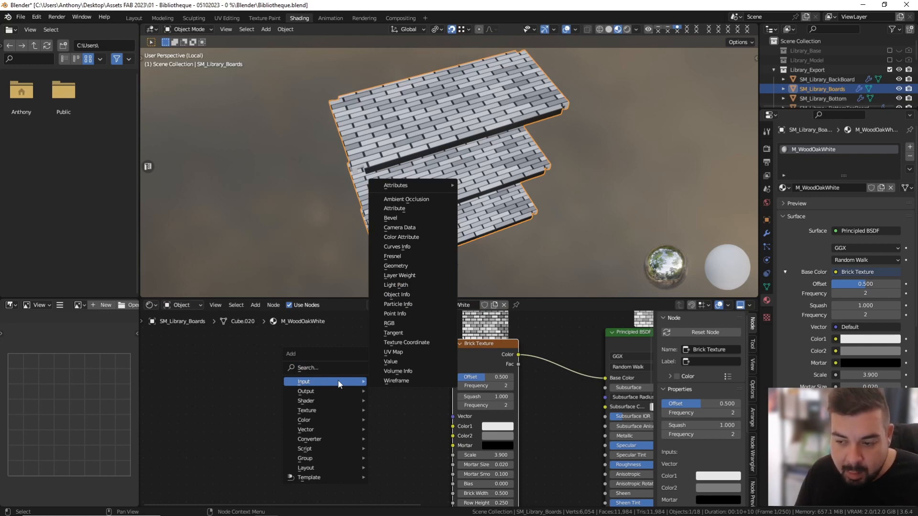
click(416, 343)
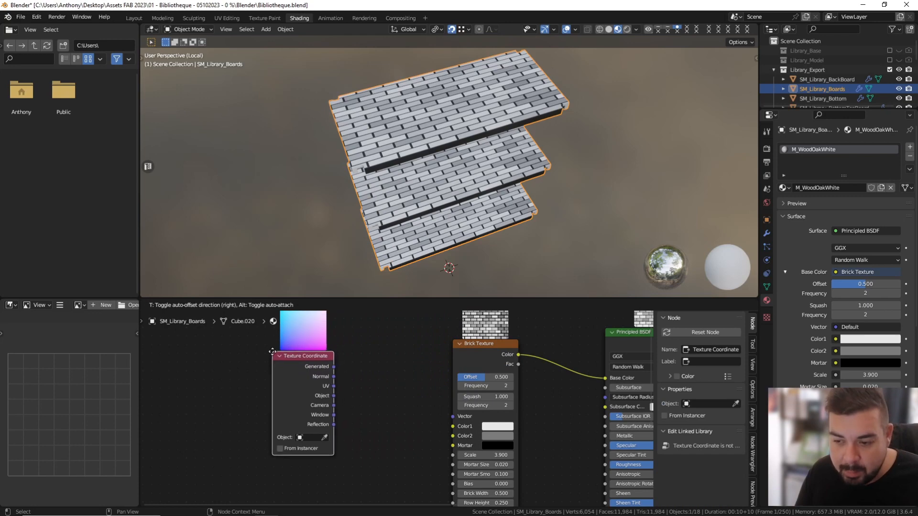
click(259, 366)
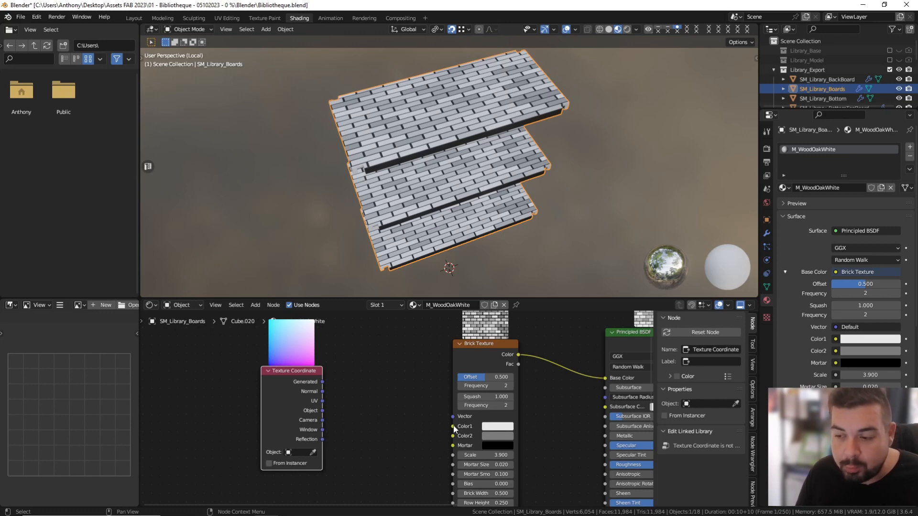
Connect the Texture Coordinate node's Generated output to the Brick Texture's Vector input and check the mapping on the boards.
middle_drag(462, 466, 462, 411)
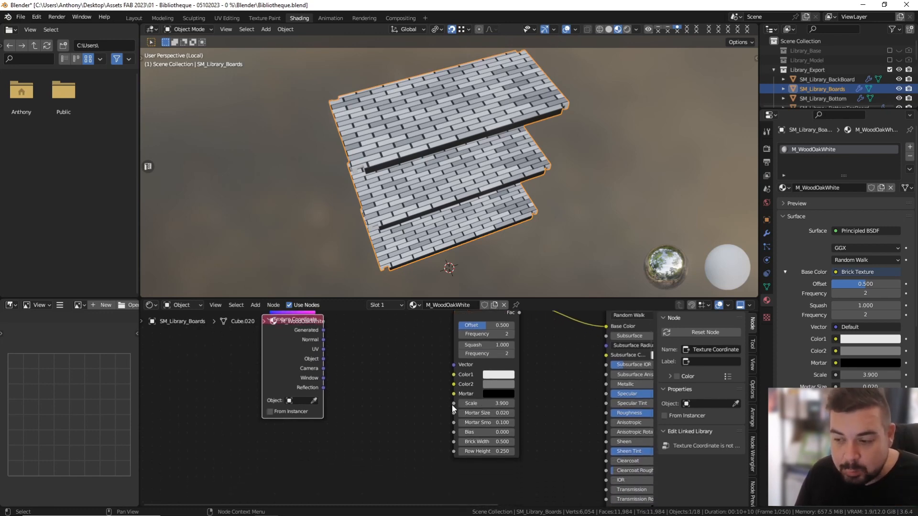
middle_drag(423, 405, 422, 414)
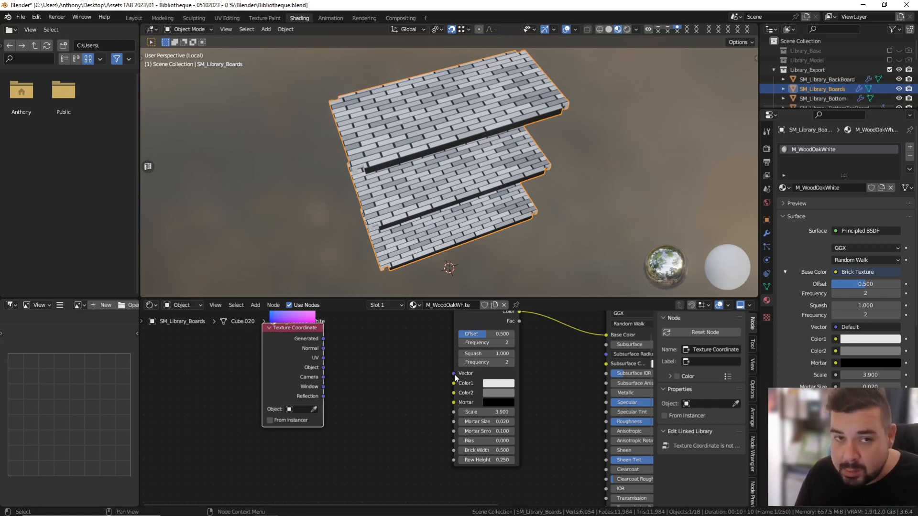
middle_drag(374, 369, 373, 386)
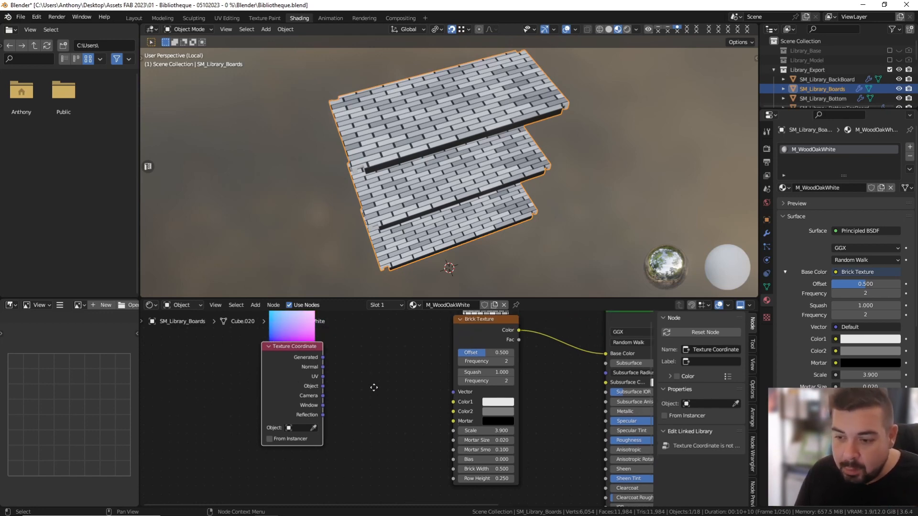
drag(322, 357, 454, 391)
middle_drag(438, 220, 409, 108)
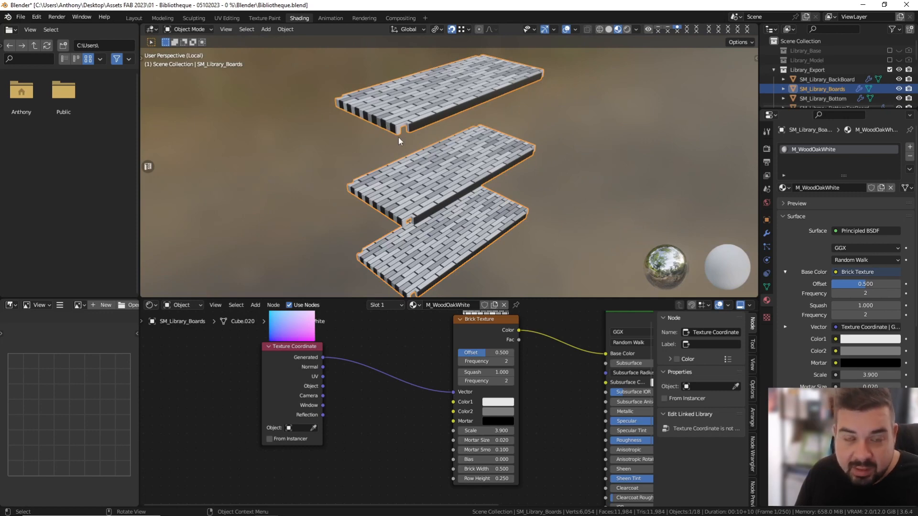
Connect the Texture Coordinate node's UV output to the Brick Texture's Vector input and look over the boards.
drag(326, 377, 455, 392)
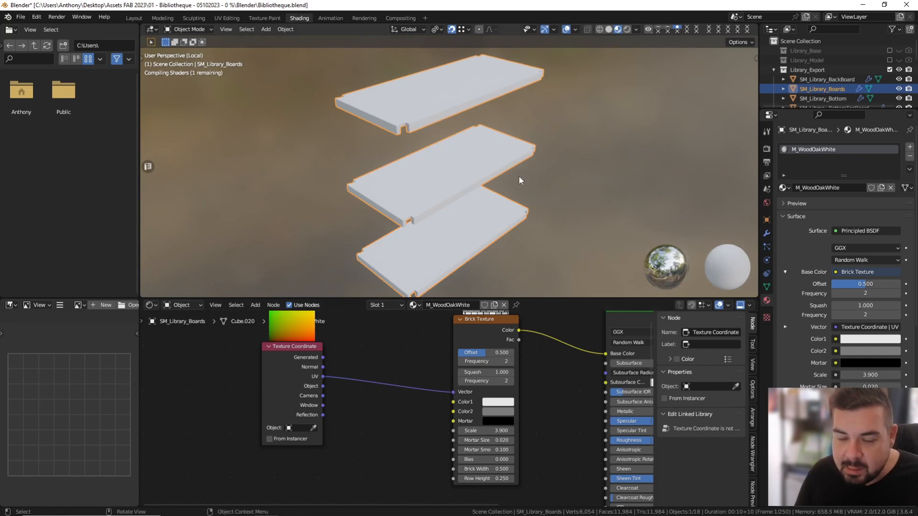
mouse_move(514, 180)
middle_down()
mouse_move(468, 202)
mouse_move(513, 188)
middle_up()
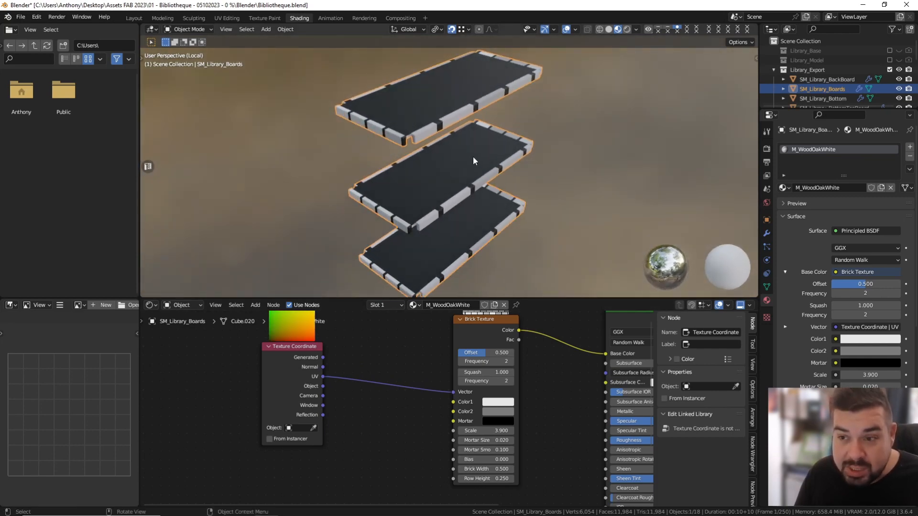
drag(310, 349, 326, 356)
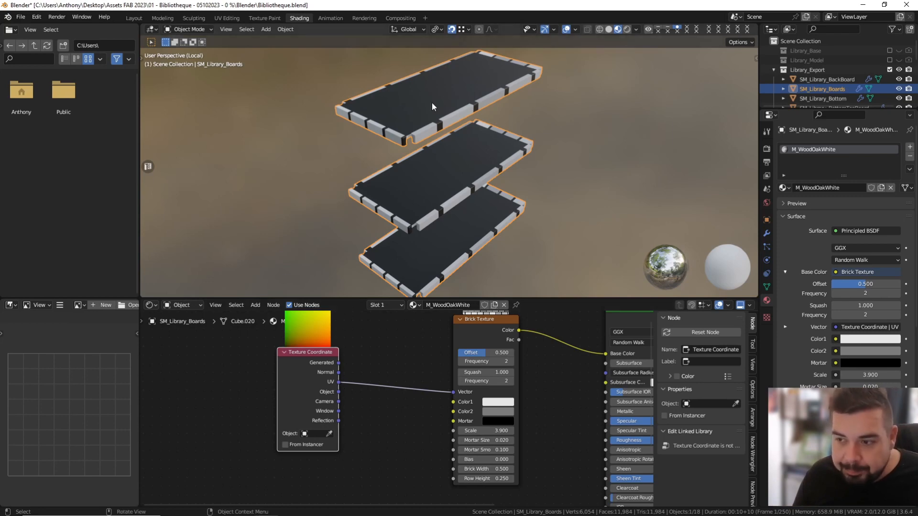
Switch to the UV Editing workspace, select all geometry of the shelf boards and examine their existing UV layout.
click(234, 16)
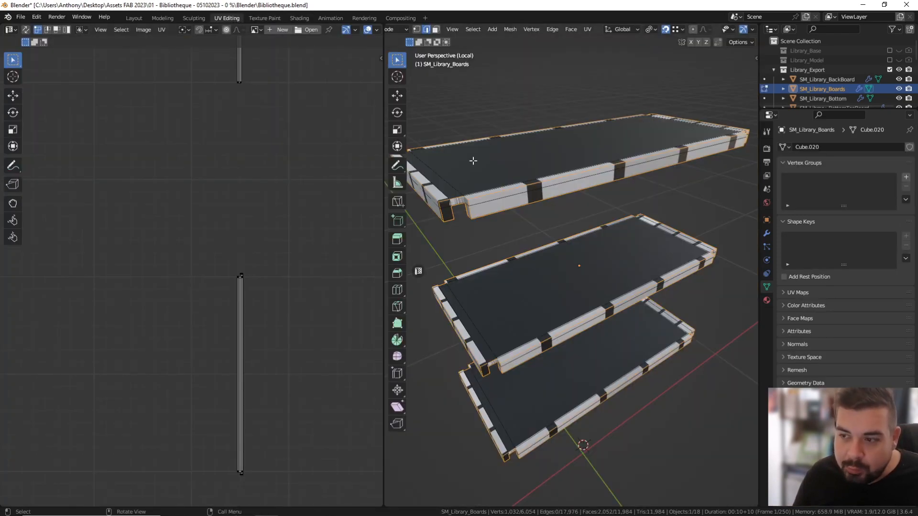
key(a)
click(537, 151)
key(a)
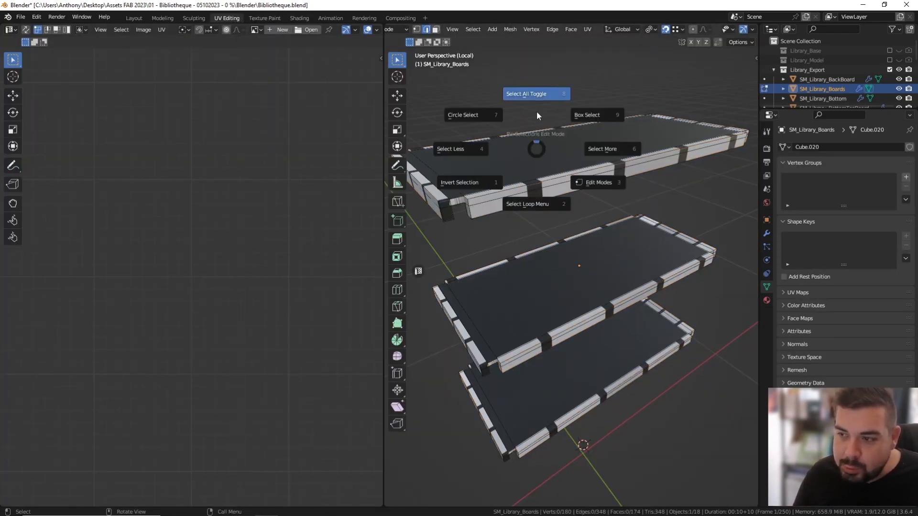
click(537, 101)
scroll(256, 191, down, 3)
scroll(255, 205, down, 3)
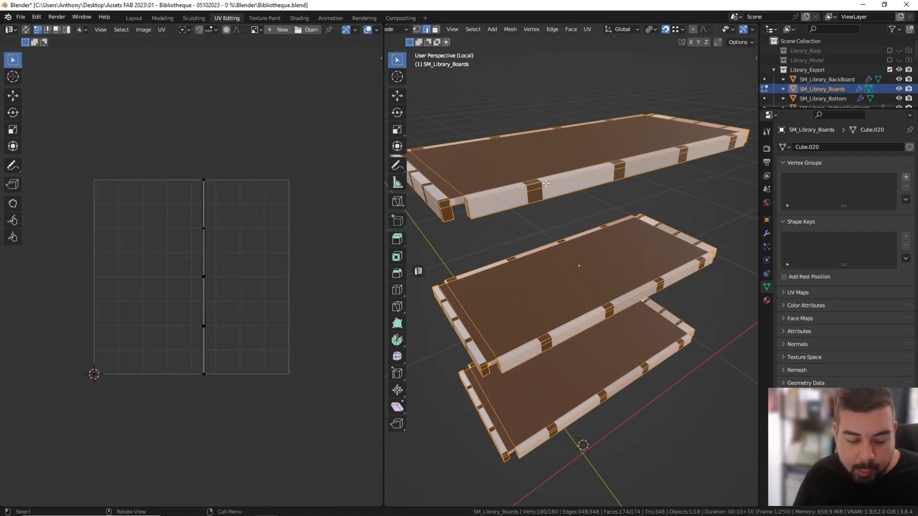
Deselect everything, select the sharp edges of the shelf boards and mark them as seams.
key(a)
click(494, 39)
click(472, 29)
mouse_move(503, 172)
click(516, 131)
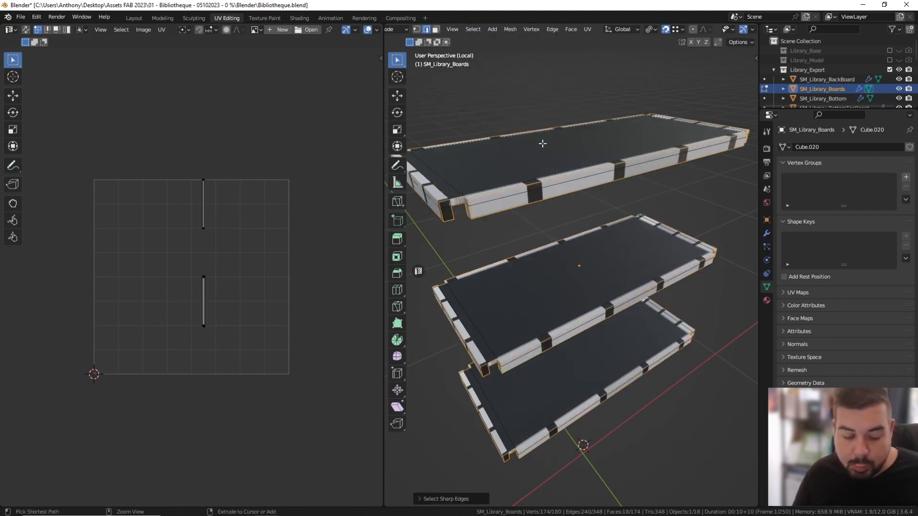
key(ctrl+e)
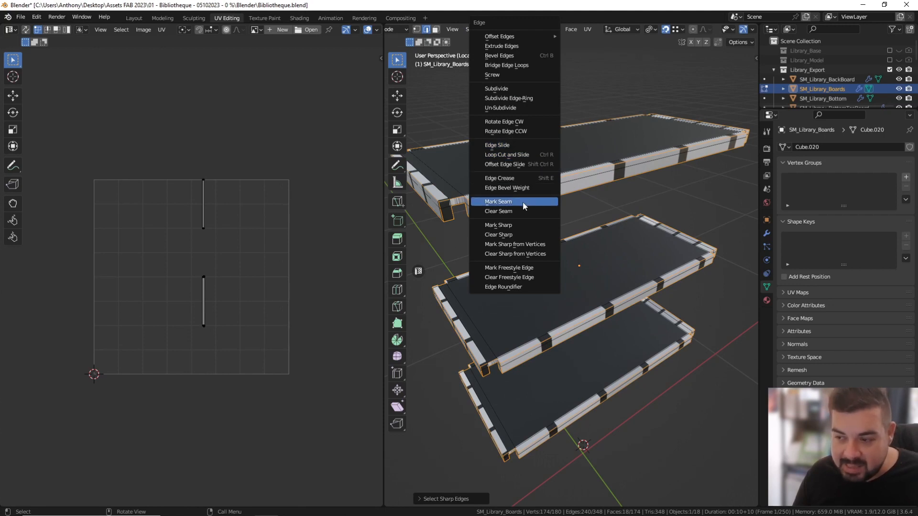
click(524, 202)
Select all geometry of the shelf boards and unwrap it along the marked seams.
key(a)
click(533, 147)
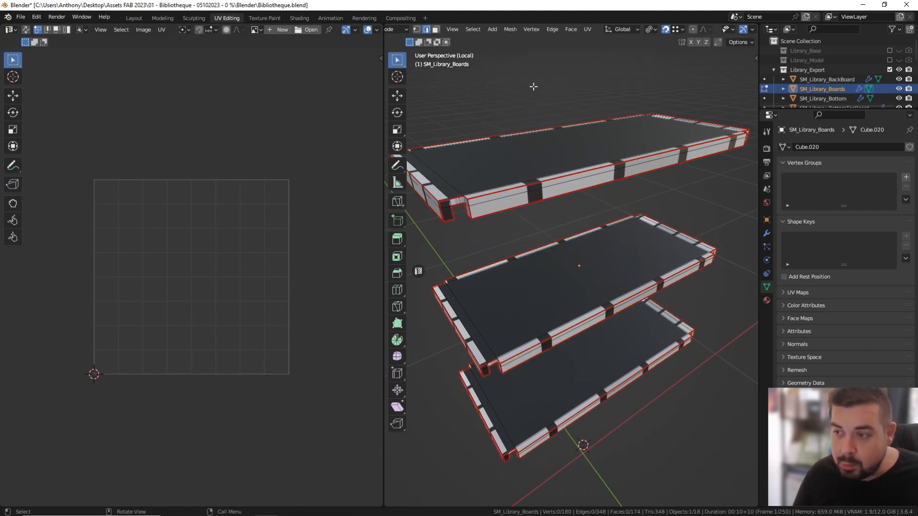
key(a)
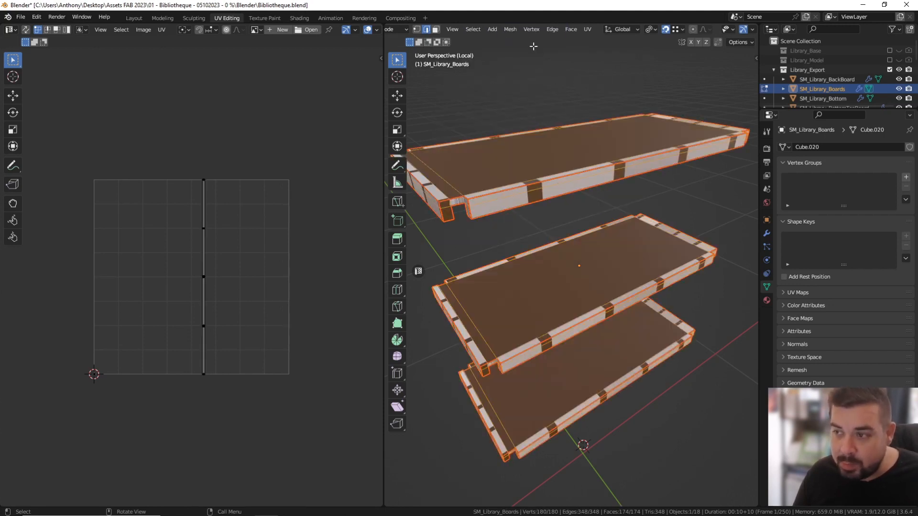
key(u)
click(546, 116)
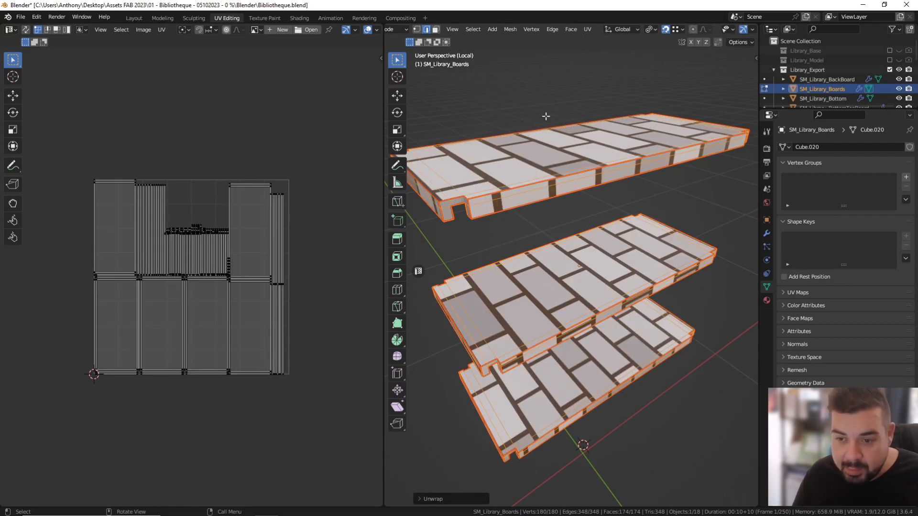
Return the shelf boards to Object Mode and examine the brick texture mapping on their tops, edges and undersides.
middle_drag(567, 185, 585, 211)
key(Tab)
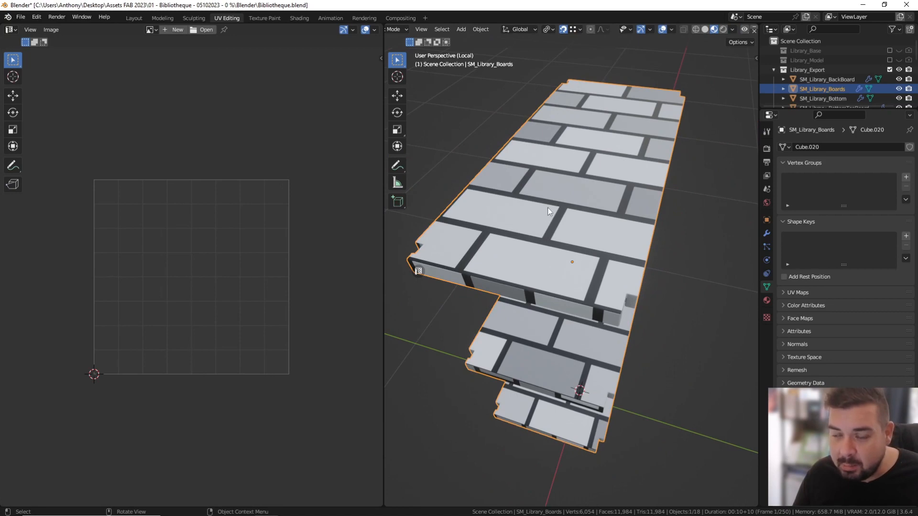
key(Tab)
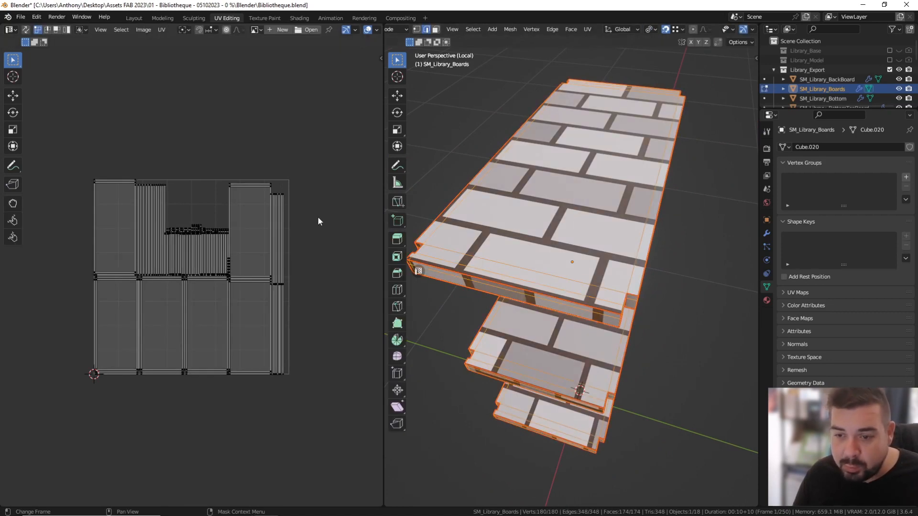
key(Tab)
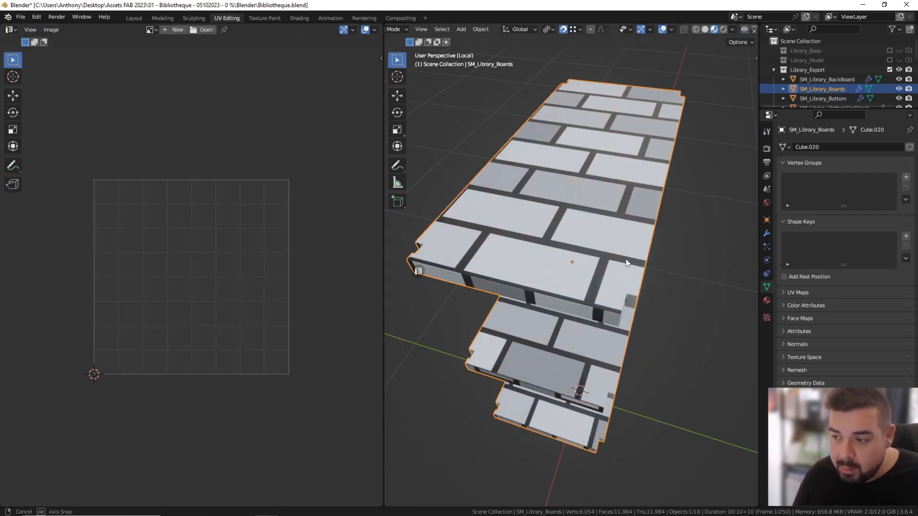
middle_drag(559, 211, 548, 190)
middle_drag(601, 159, 498, 126)
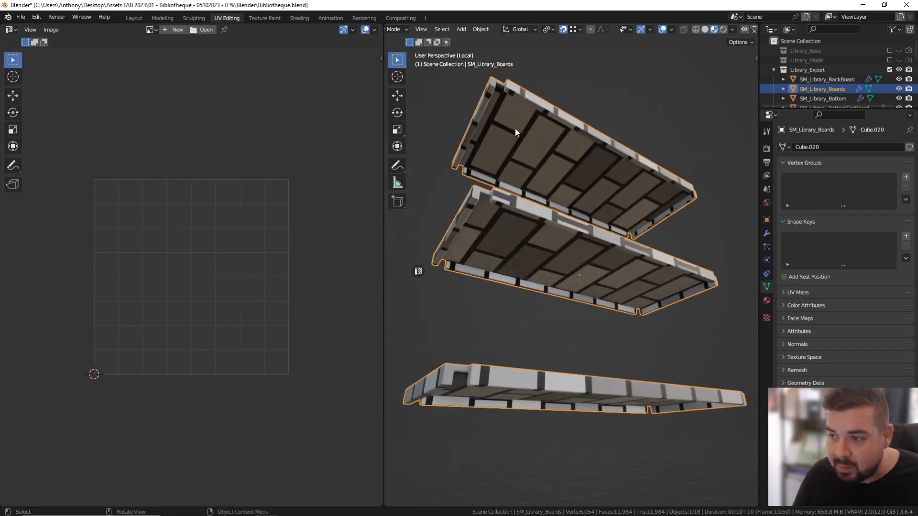
middle_drag(539, 148, 544, 187)
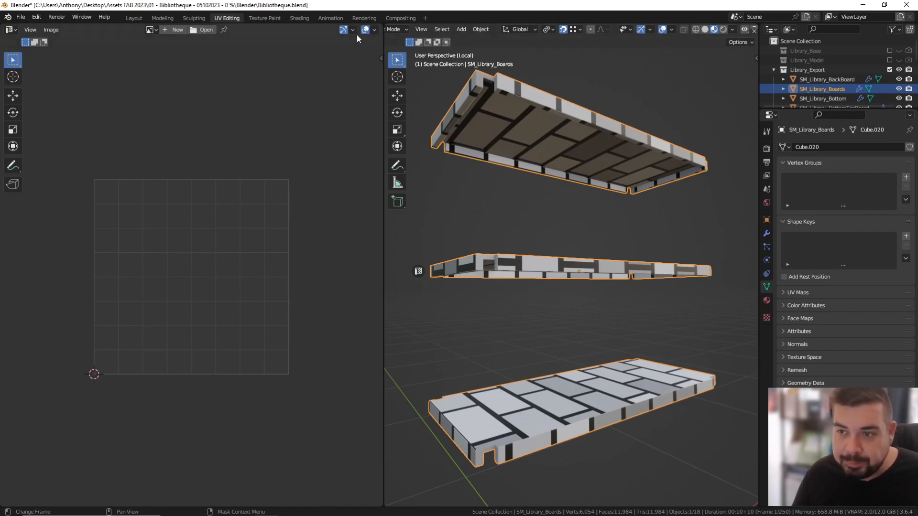
Switch to the Shading workspace and delete the Brick Texture node from the M_WoodOakWhite material.
click(299, 18)
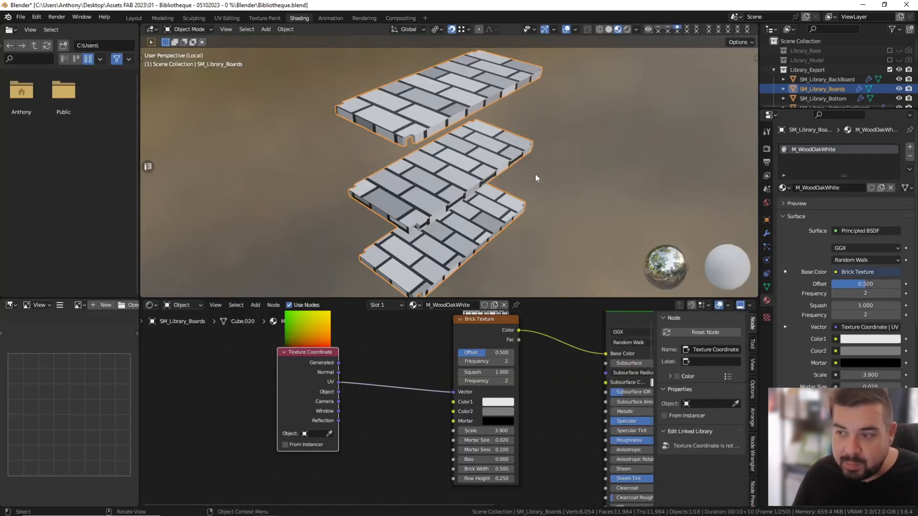
middle_drag(436, 351, 426, 400)
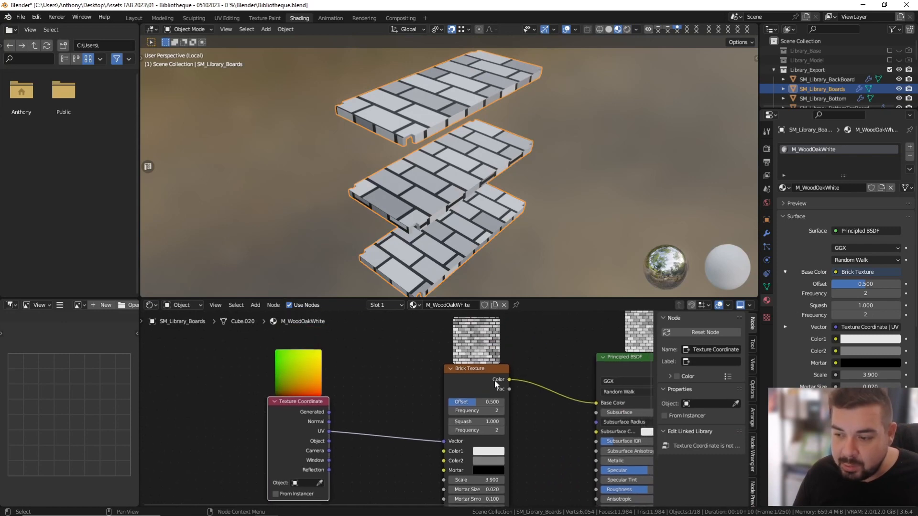
click(494, 371)
key(x)
Add a Noise Texture node, feed its Vector from the Texture Coordinate UV output and link its Fac to the Base Color.
key(shift+a)
mouse_move(440, 394)
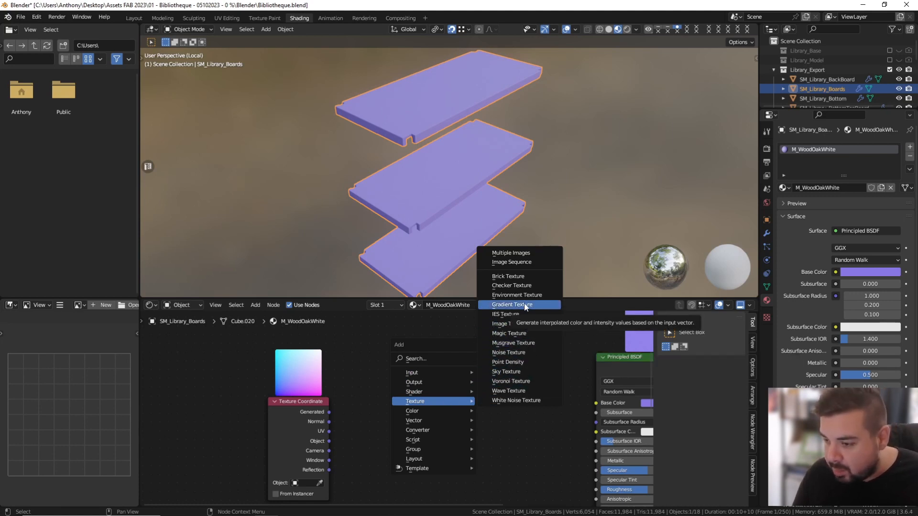
click(521, 352)
click(456, 362)
middle_drag(344, 394, 340, 375)
drag(324, 413, 451, 393)
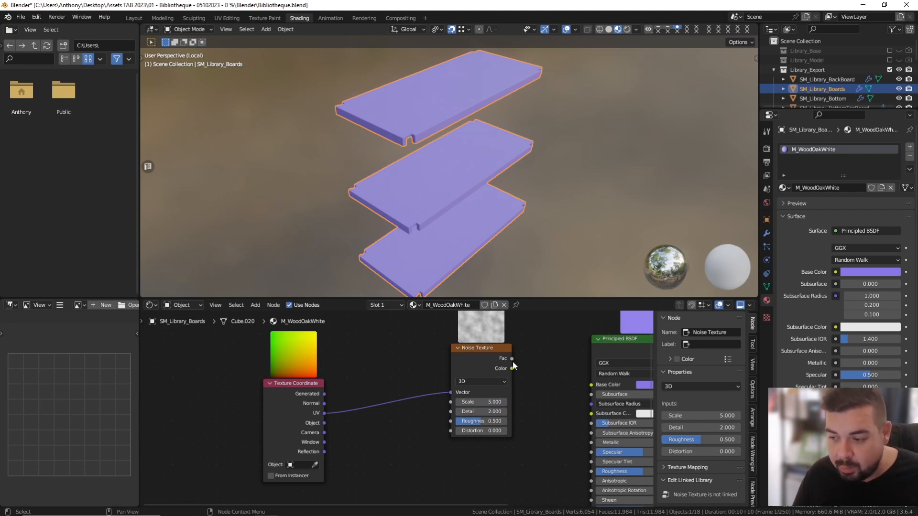
mouse_move(507, 355)
mouse_down()
mouse_move(486, 367)
mouse_move(516, 367)
mouse_up()
click(537, 351)
middle_drag(581, 375, 533, 367)
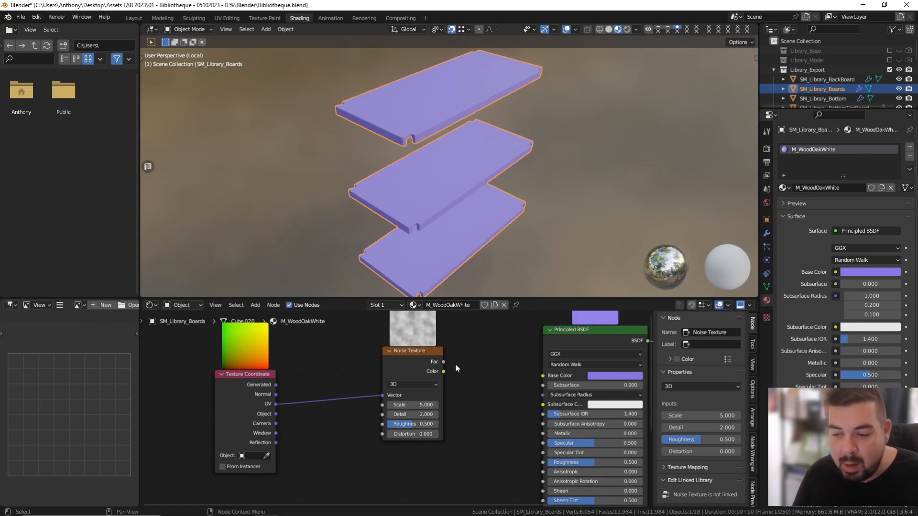
drag(444, 362, 543, 376)
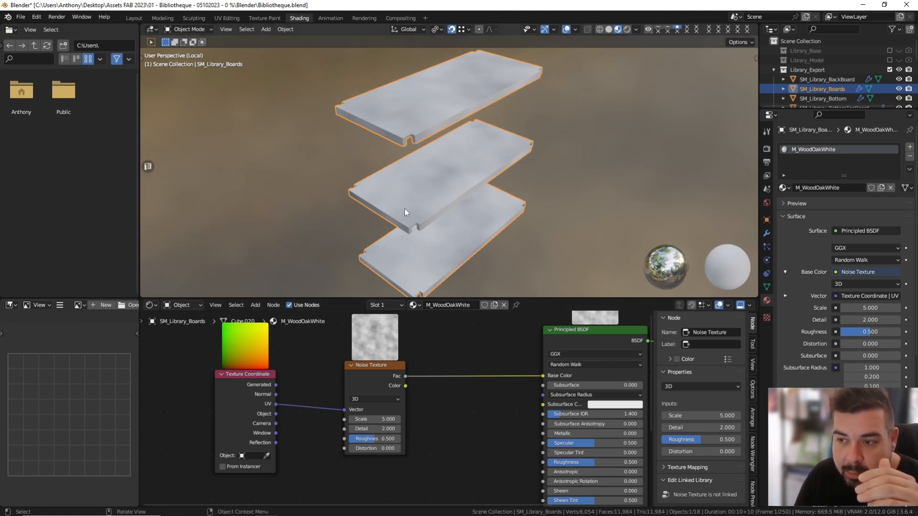
Insert a Color Ramp between the Noise Texture and the Principled BSDF and move its black stop to about 0.405.
scroll(404, 208, up, 5)
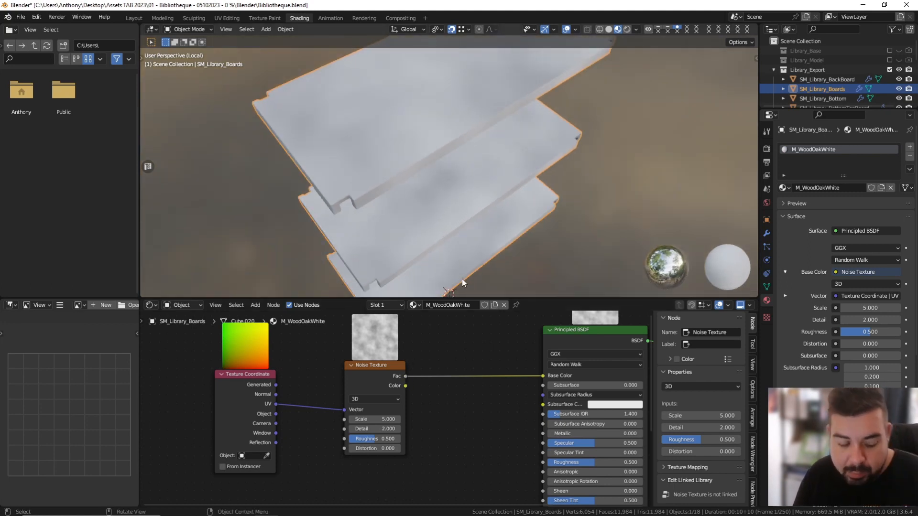
key(shift+a)
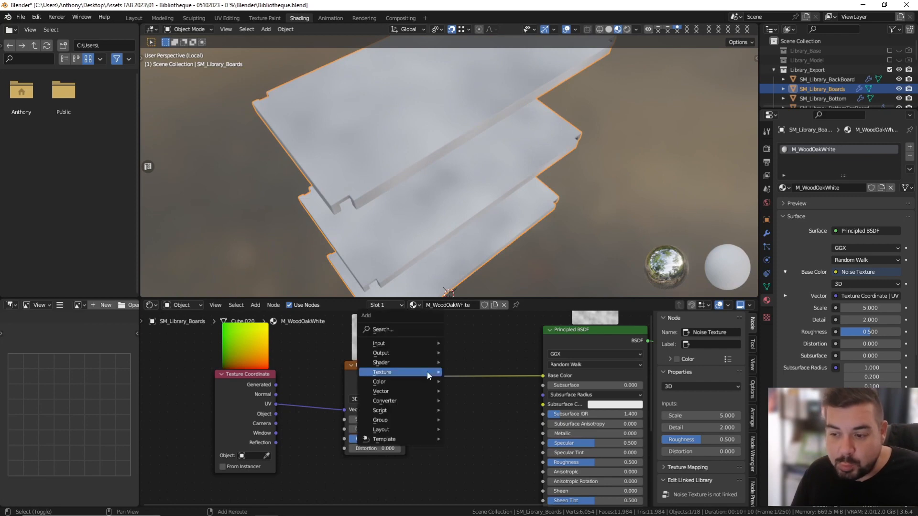
mouse_move(401, 403)
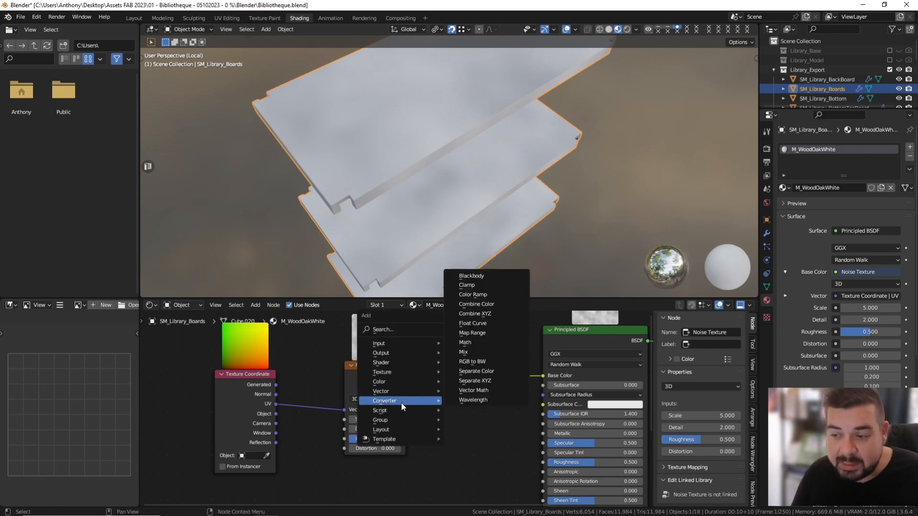
click(477, 295)
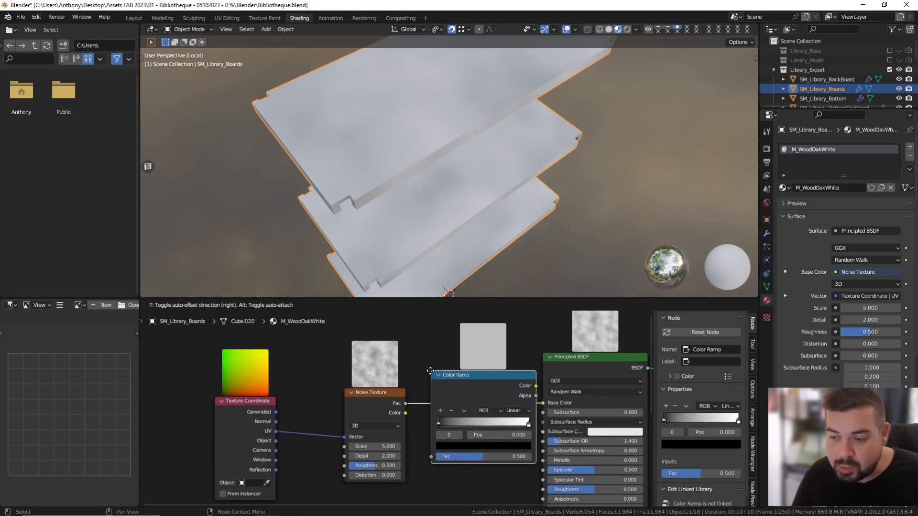
click(431, 371)
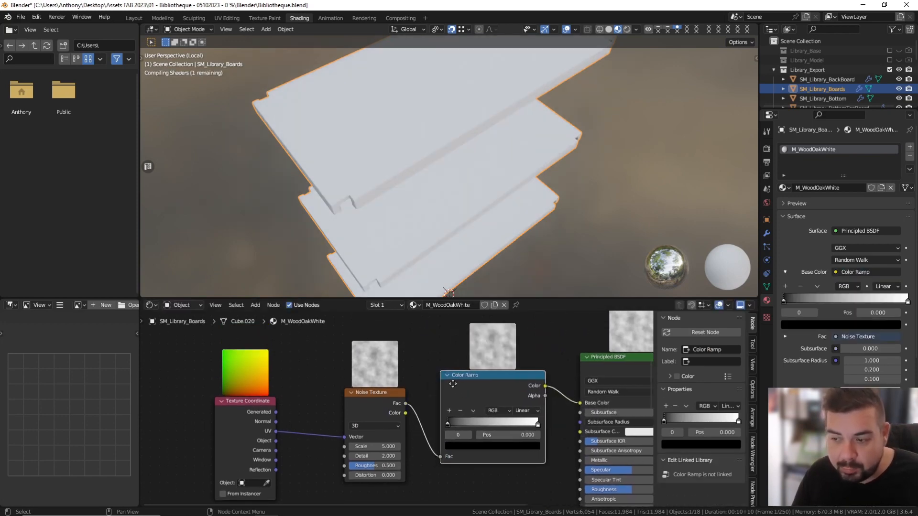
drag(434, 416, 465, 415)
mouse_move(524, 417)
mouse_down()
mouse_move(463, 417)
mouse_move(523, 418)
mouse_up()
mouse_move(461, 419)
mouse_down()
mouse_move(429, 419)
mouse_move(466, 414)
mouse_up()
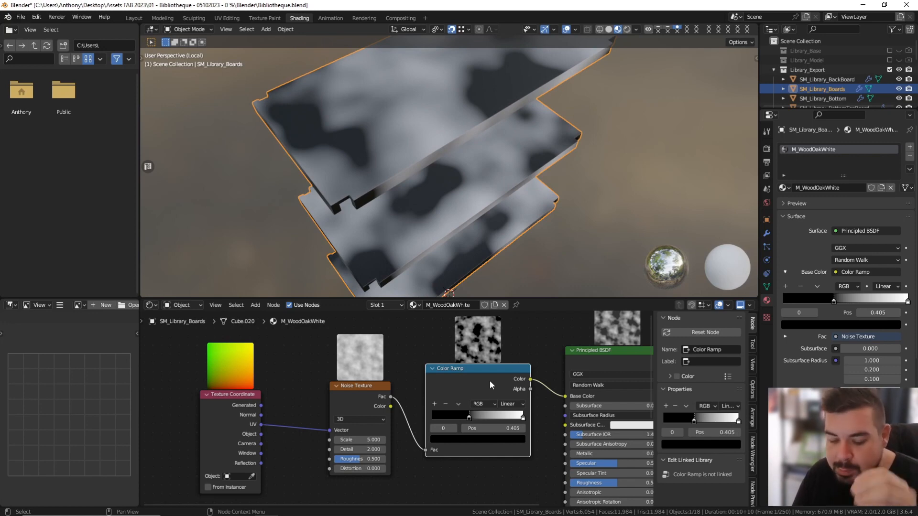
Delete the Color Ramp, Noise Texture and Texture Coordinate nodes, and shift the Principled BSDF node slightly.
key(x)
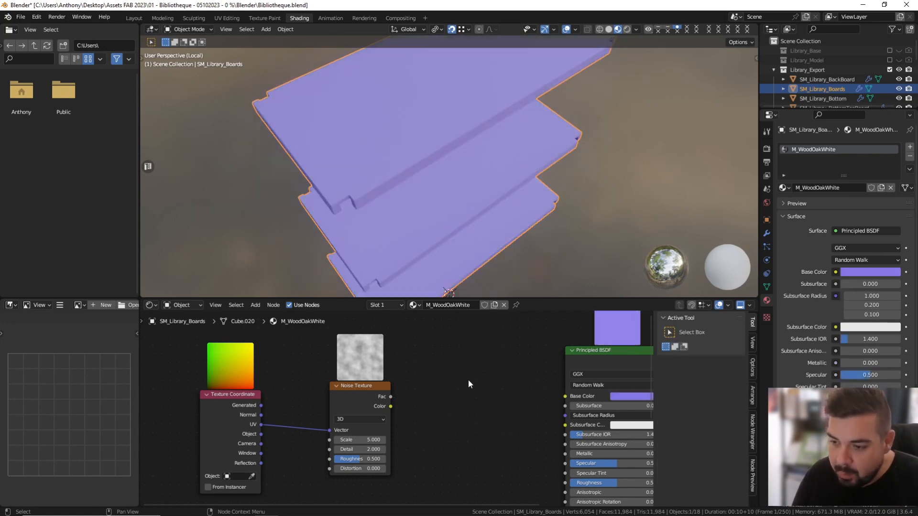
click(369, 393)
scroll(438, 381, down, 3)
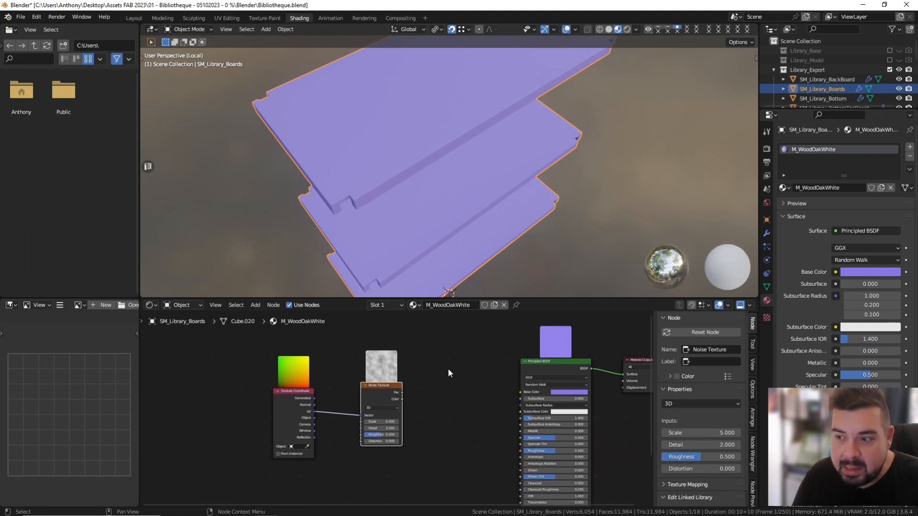
key(x)
click(305, 397)
key(x)
drag(552, 371, 531, 373)
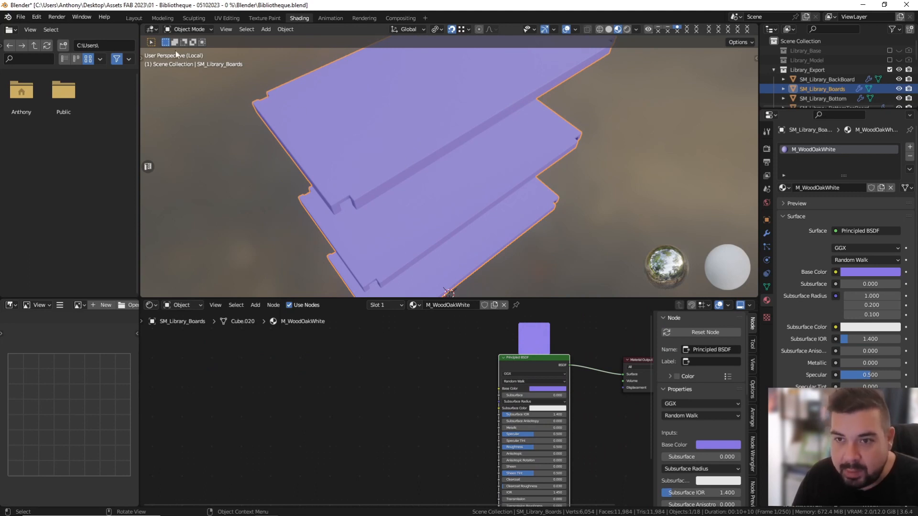
click(138, 20)
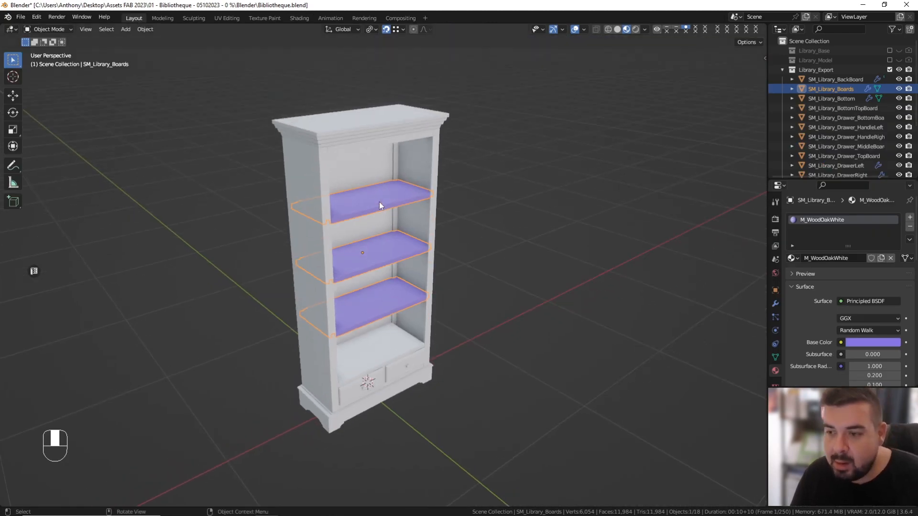
shift+middle_drag(377, 214, 419, 203)
scroll(421, 211, up, 2)
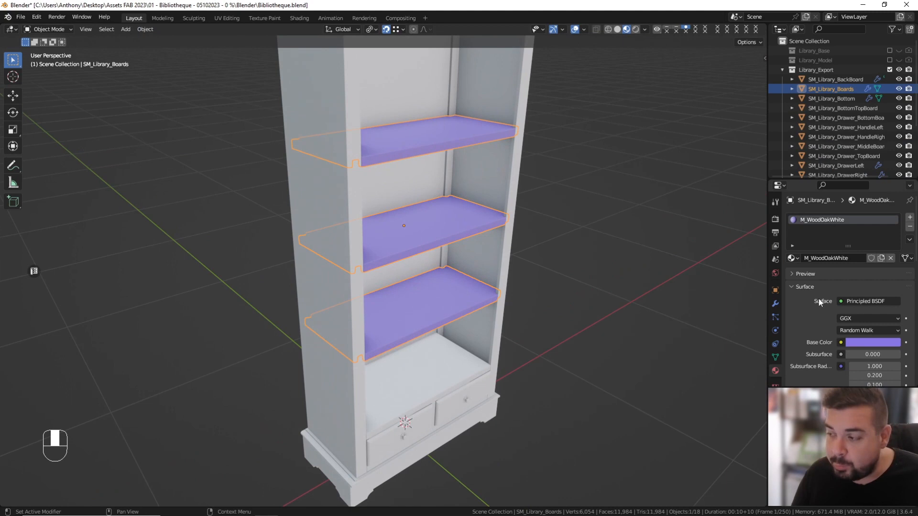
click(840, 343)
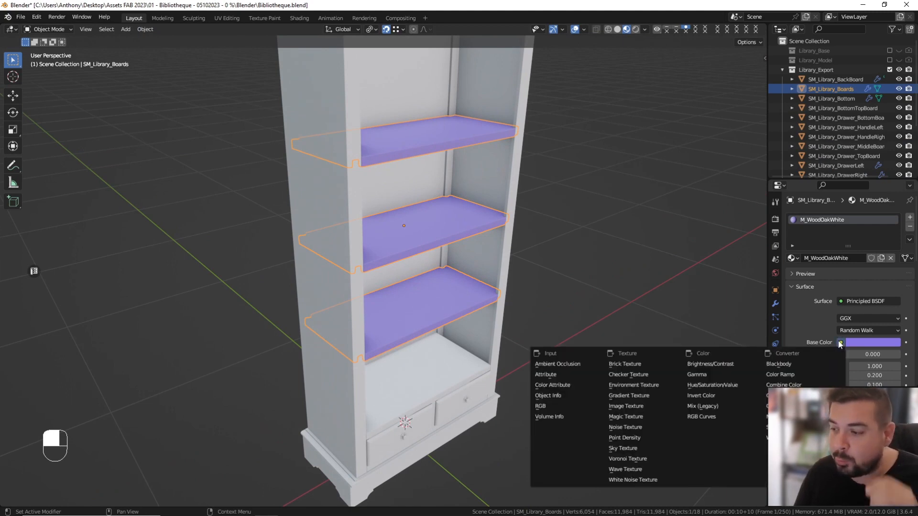
right_click(681, 280)
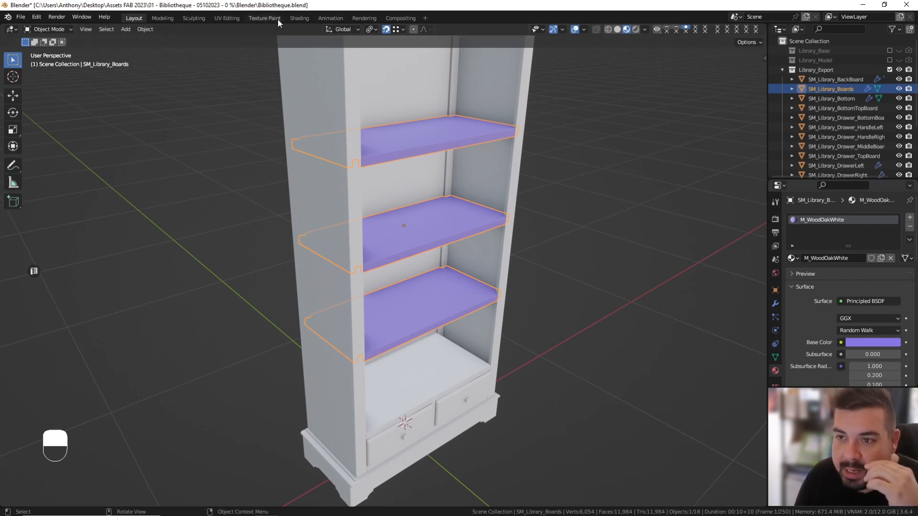
click(291, 18)
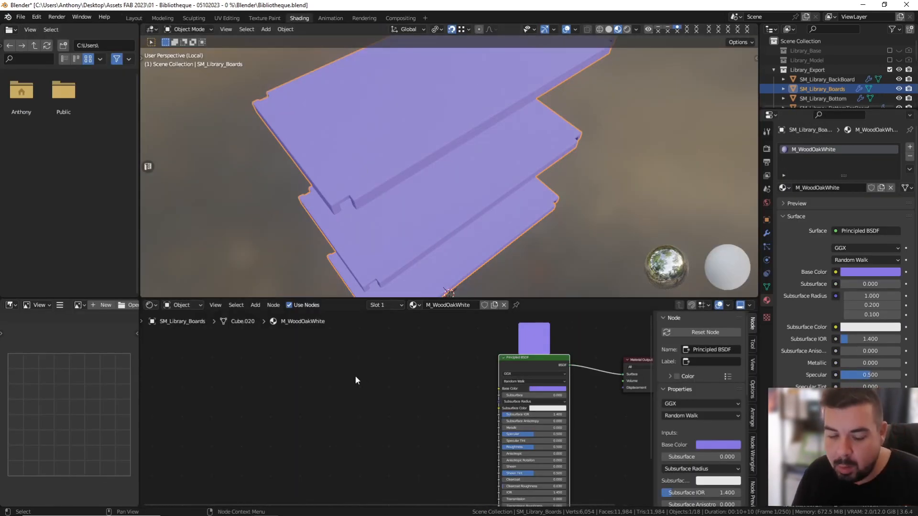
Add an Image Texture node and connect its Color output to the Base Color of the Principled BSDF.
key(shift+a)
mouse_move(355, 376)
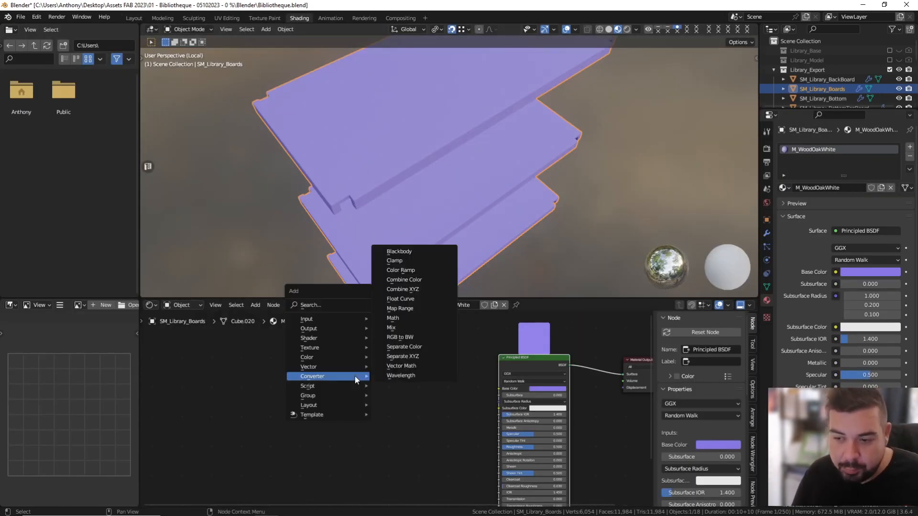
mouse_move(347, 352)
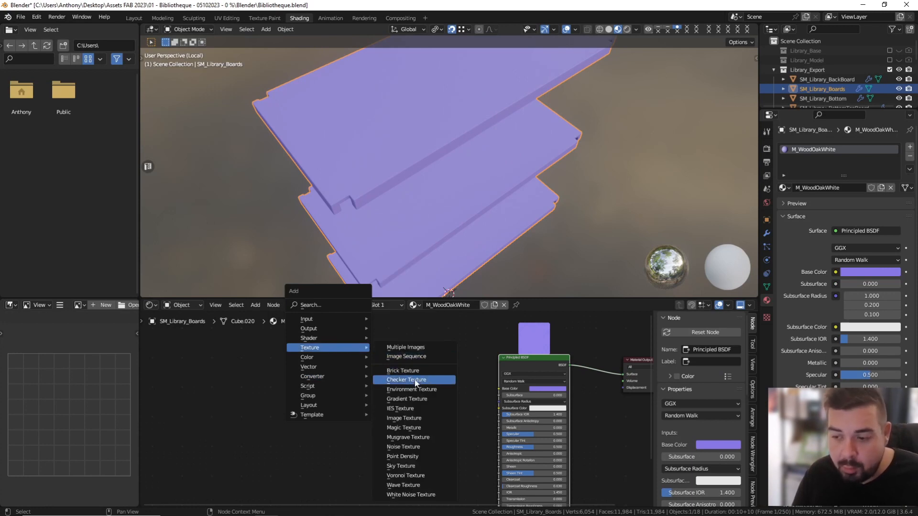
click(426, 418)
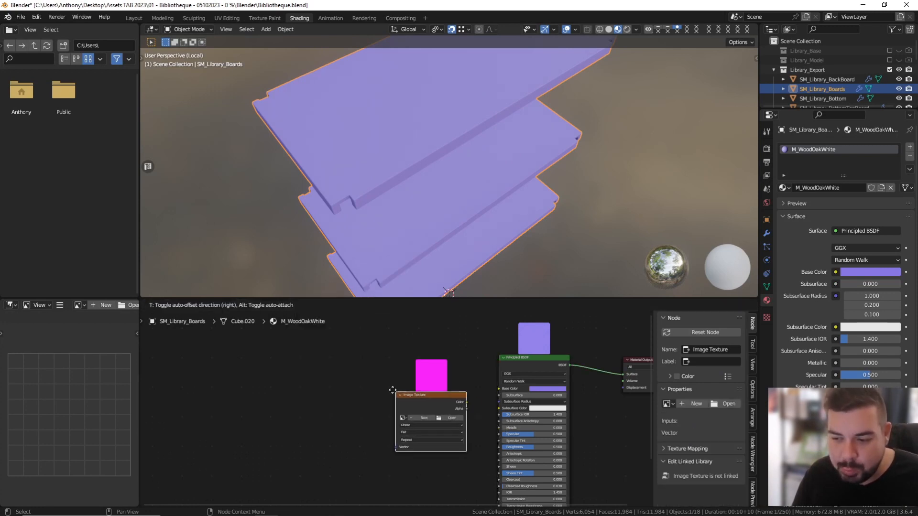
click(416, 386)
scroll(416, 386, up, 2)
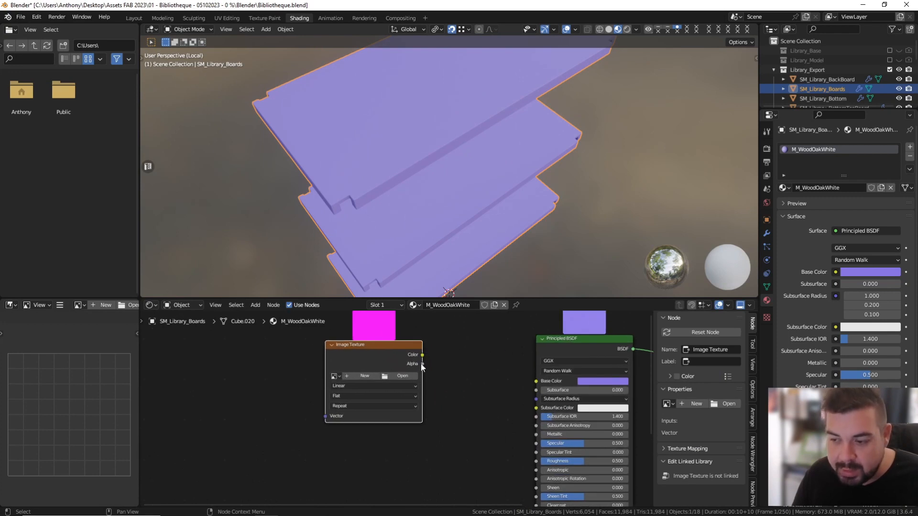
drag(422, 355, 537, 381)
middle_drag(451, 382, 480, 375)
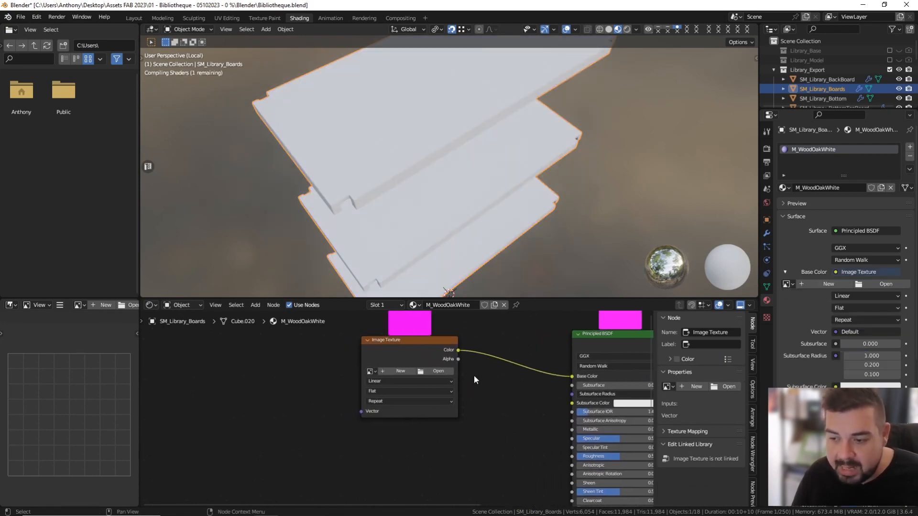
Start a new image for the Image Texture node and name it T_TexelDensity.
click(397, 371)
click(413, 390)
text(T)
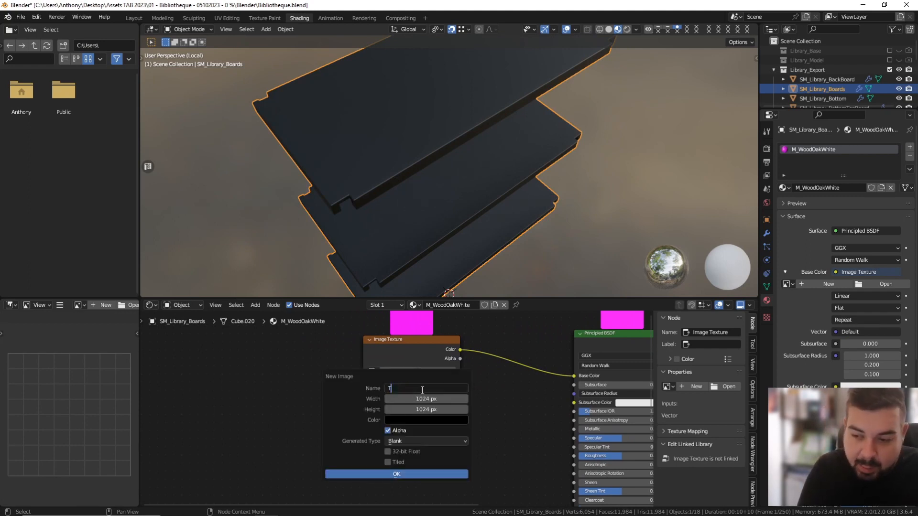
text(_Tex)
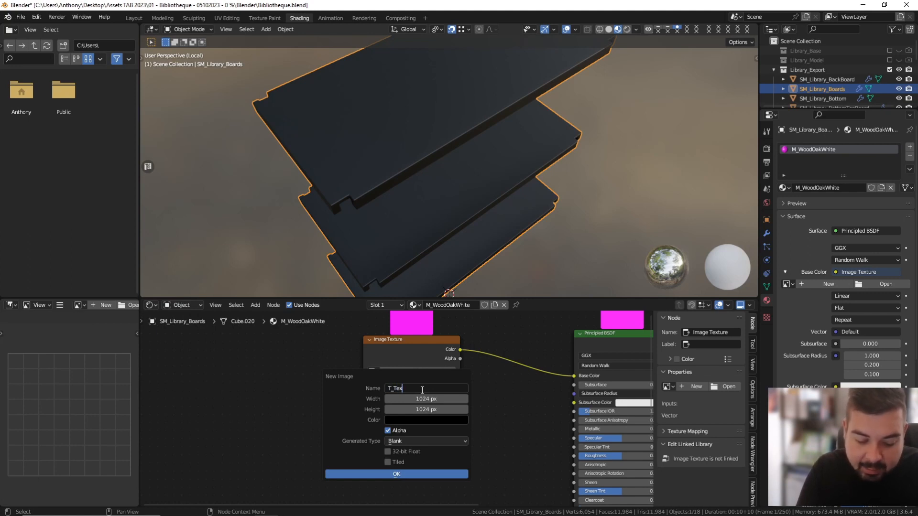
text(elDensity)
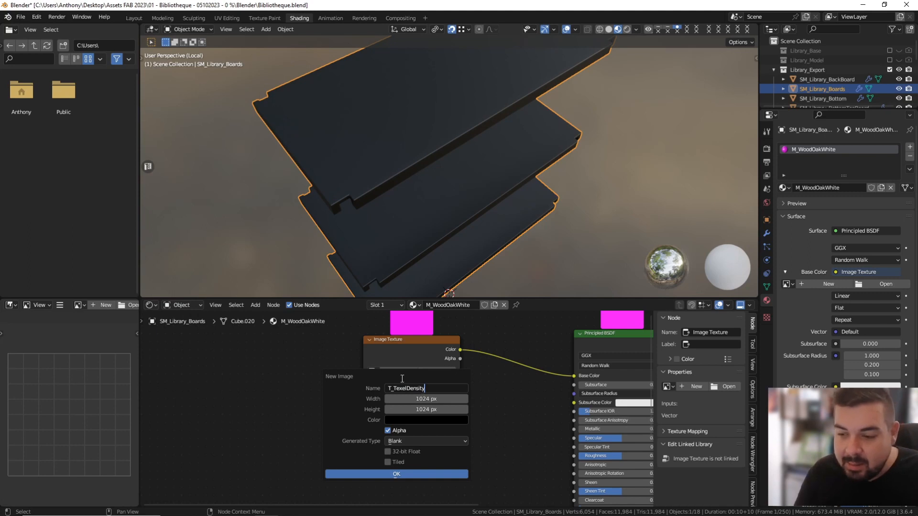
Set the new image's width and height to 4096 px.
click(431, 398)
text(4096)
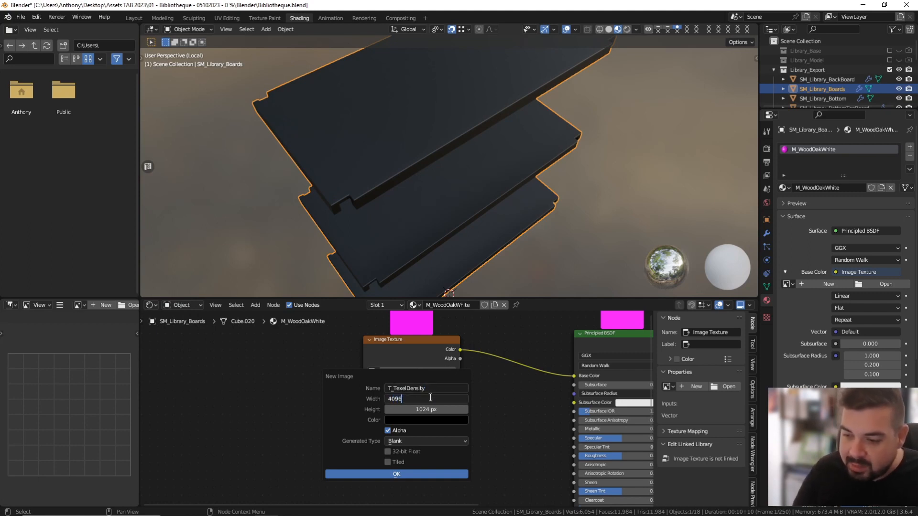
click(435, 409)
text(4096)
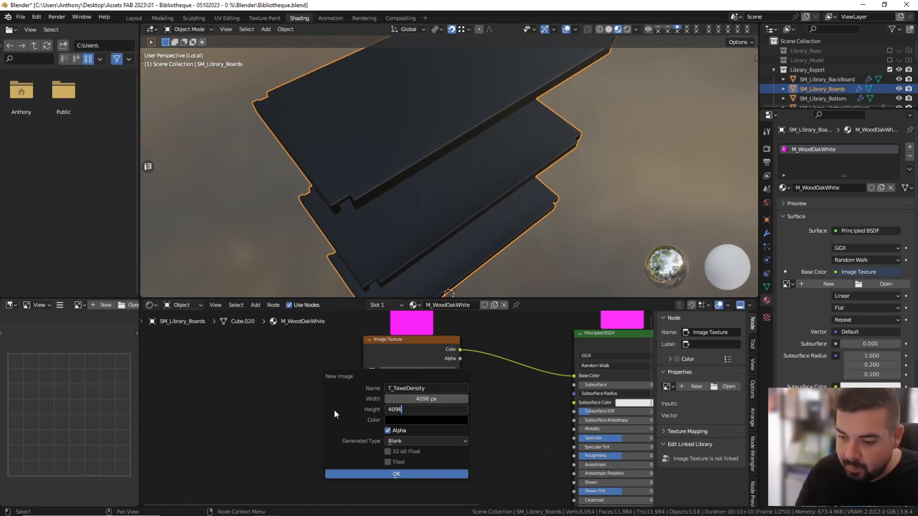
key(Return)
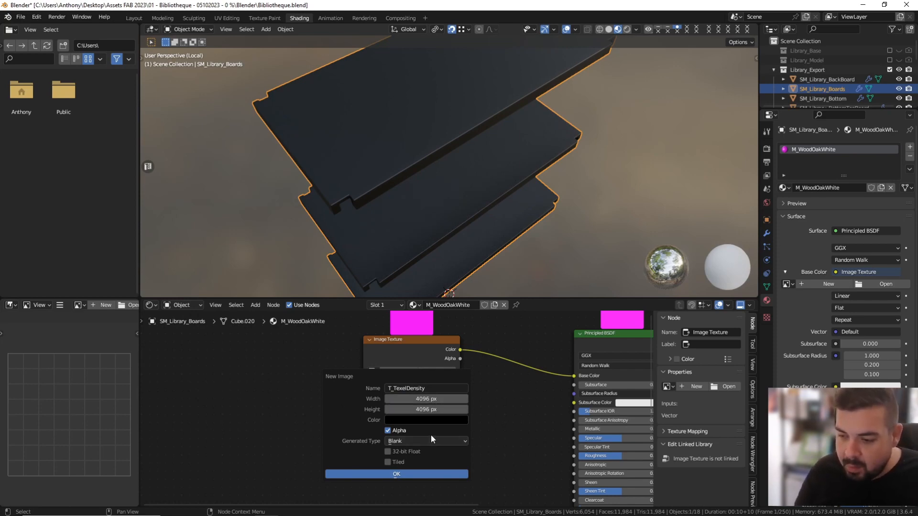
Set the new image's width and height to 2048 px.
click(422, 400)
text(2048)
click(421, 409)
text(2048)
key(Return)
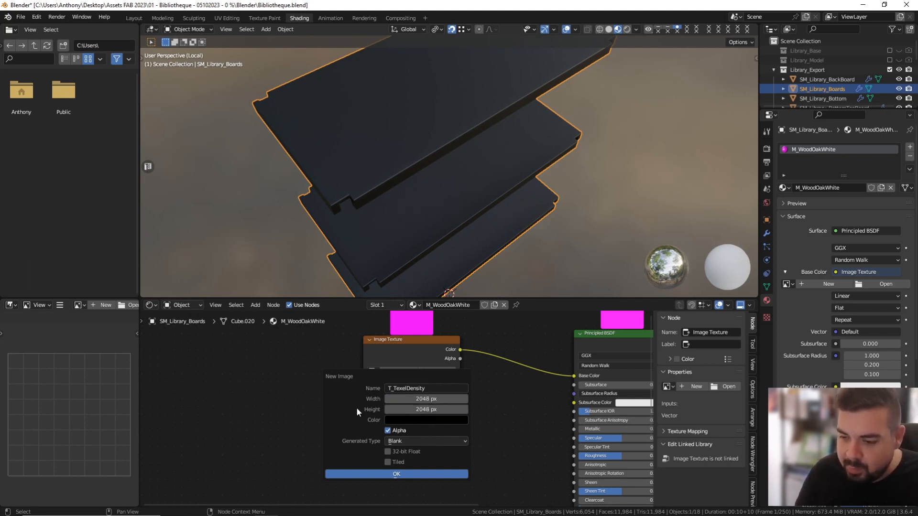
Turn off Alpha for the new image and set its generated type to UV Grid.
click(389, 432)
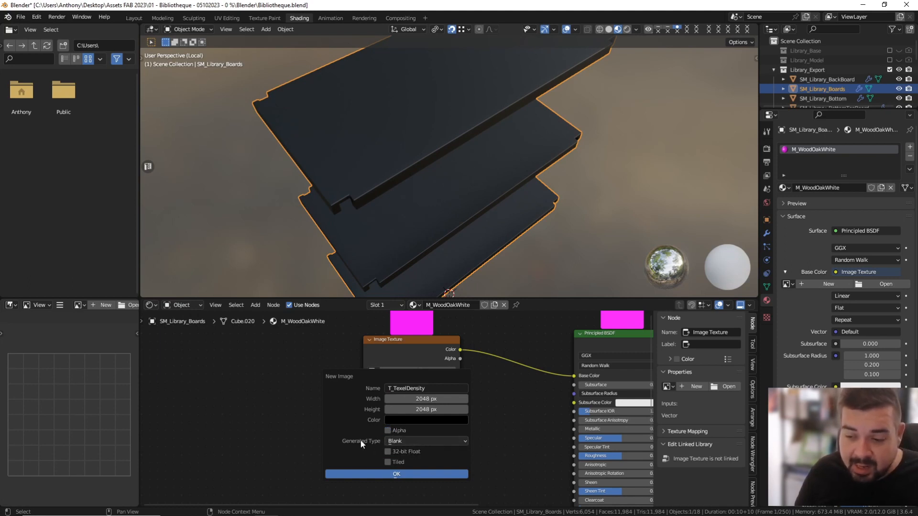
click(437, 441)
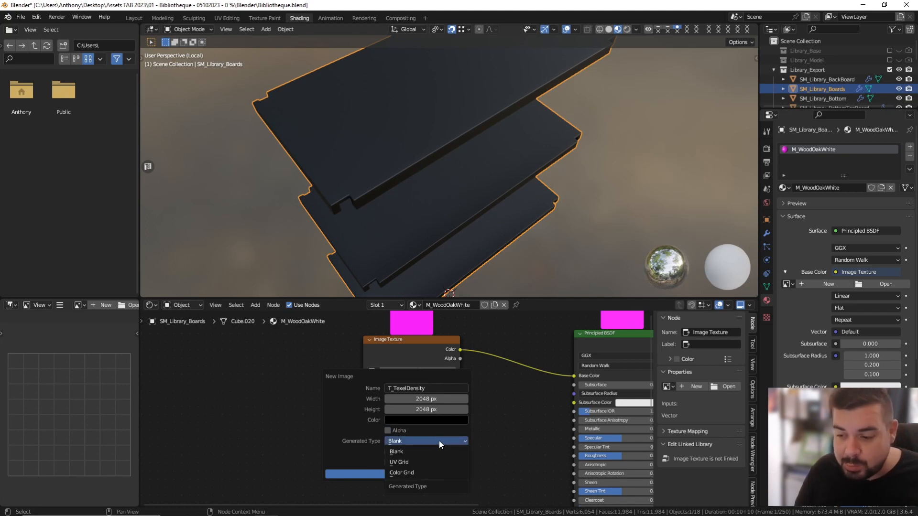
click(412, 462)
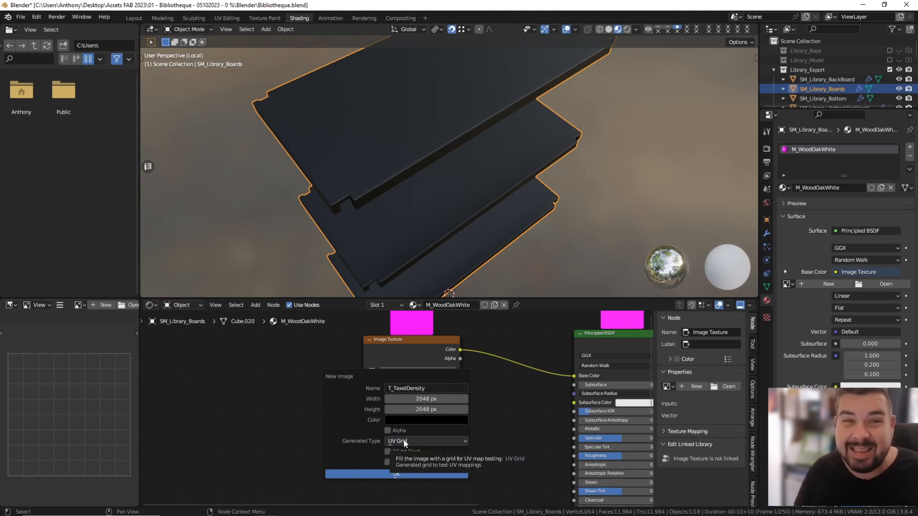
Create the T_TexelDensity UV grid image and examine its checker pattern on the top and edges of the shelf boards.
click(402, 473)
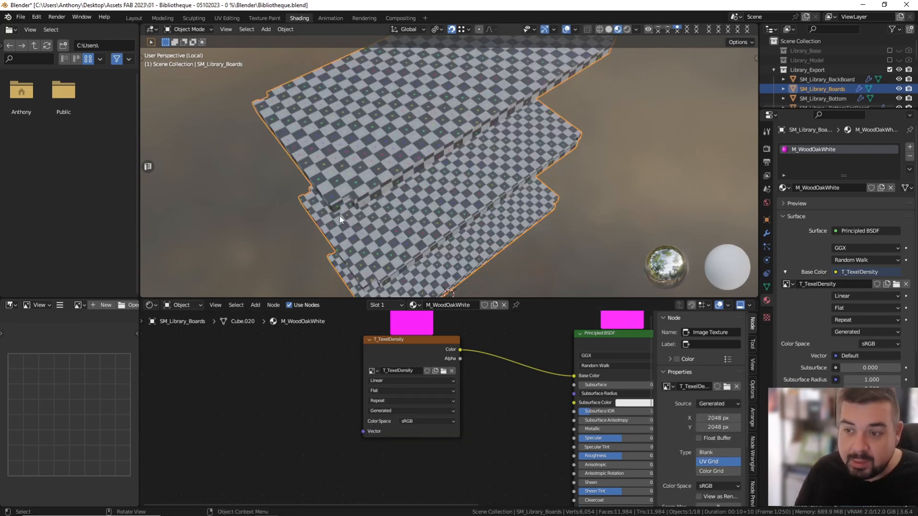
middle_drag(357, 194, 357, 185)
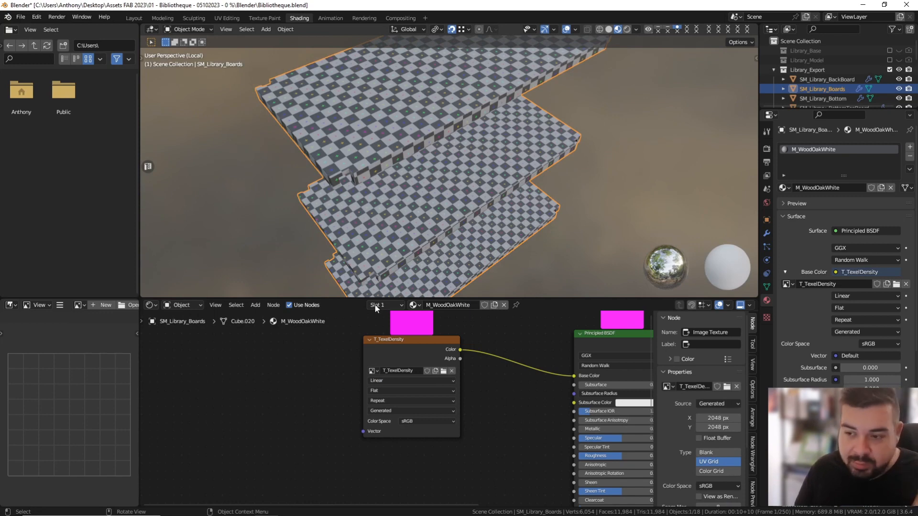
middle_drag(405, 326, 435, 340)
mouse_move(439, 192)
middle_down()
mouse_move(443, 124)
mouse_move(444, 194)
middle_up()
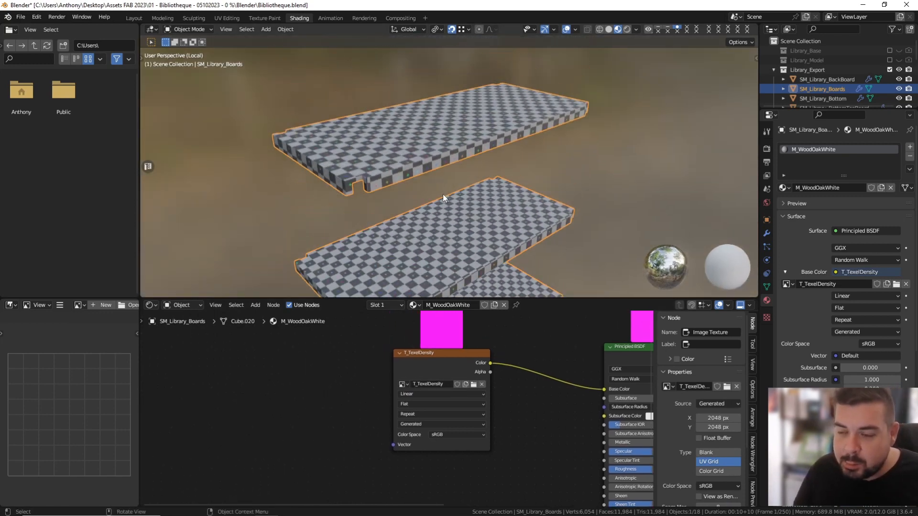
scroll(443, 194, up, 4)
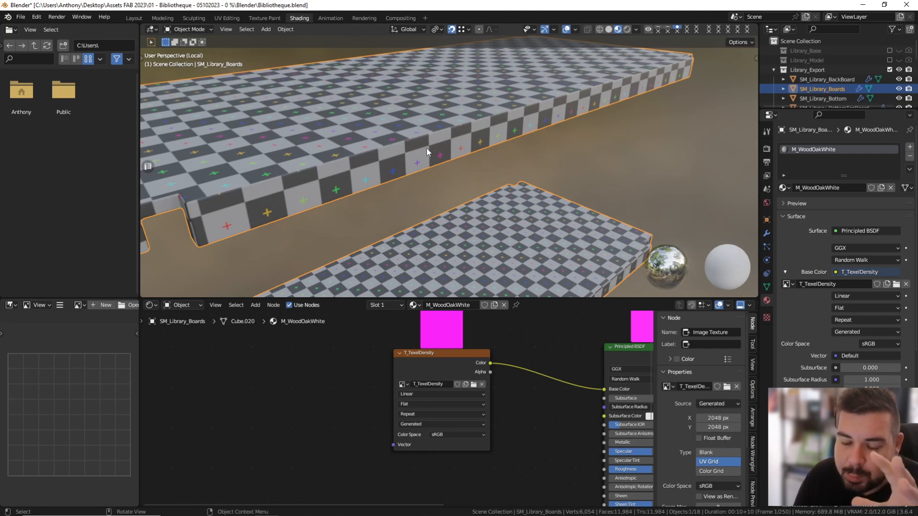
scroll(414, 168, down, 3)
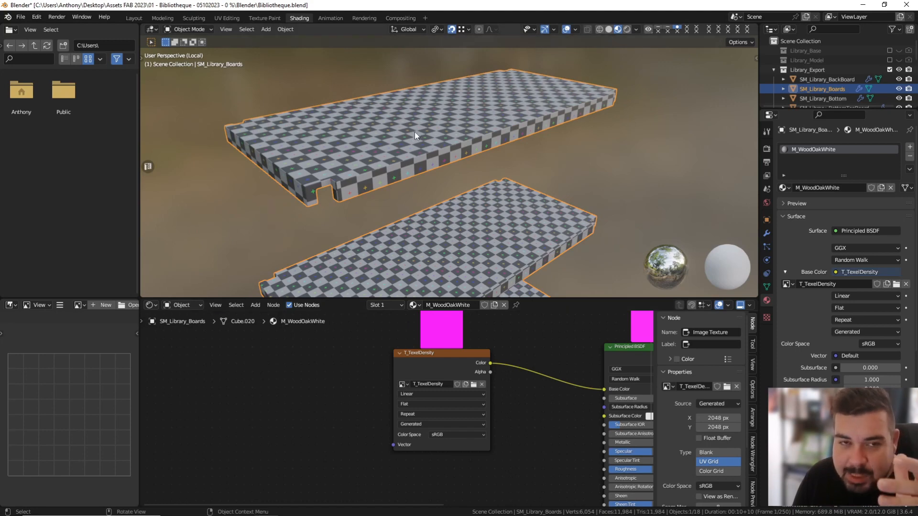
scroll(416, 141, down, 2)
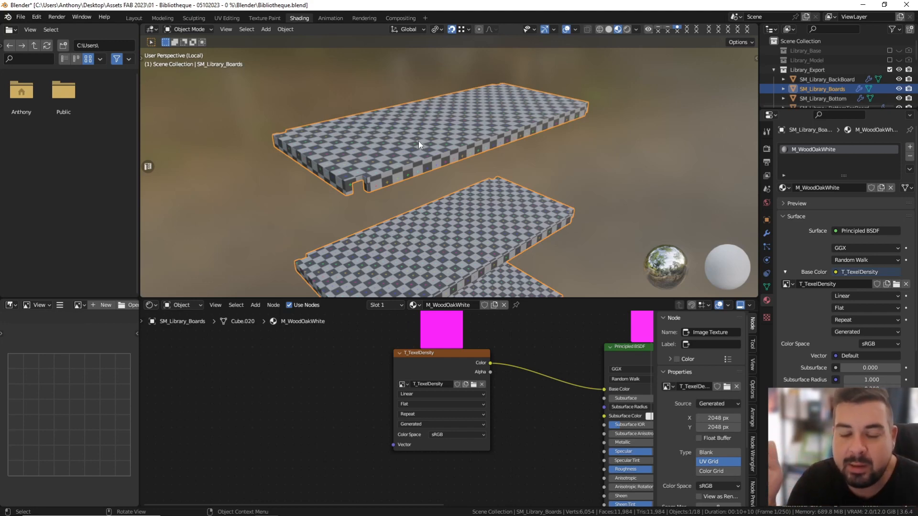
click(481, 358)
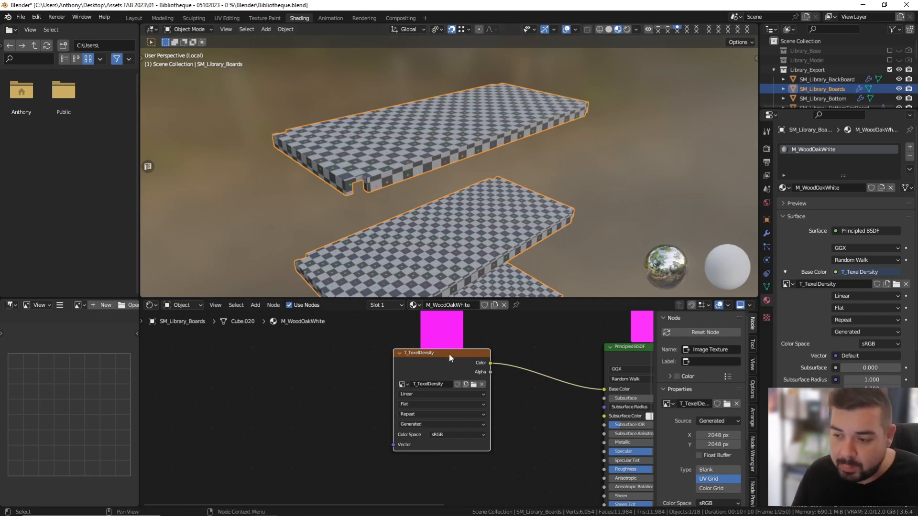
key(ctrl+t)
middle_drag(355, 368, 391, 362)
drag(387, 366, 383, 390)
key(x)
drag(316, 368, 429, 438)
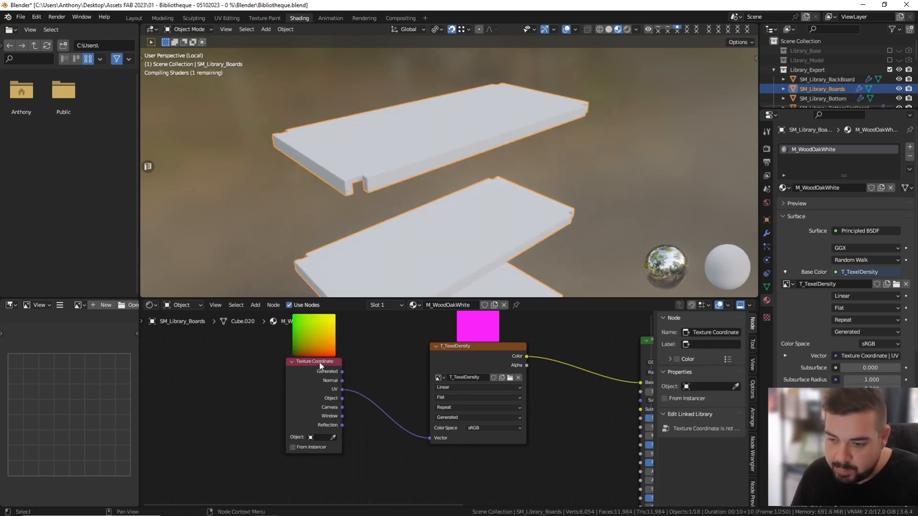
key(x)
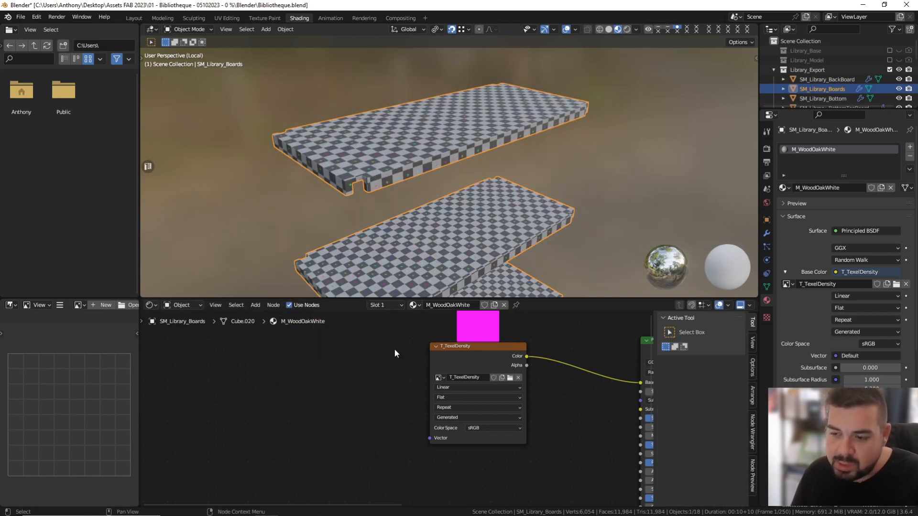
Add Texture Coordinate and Mapping nodes to the T_TexelDensity image node and space them away from it.
click(468, 348)
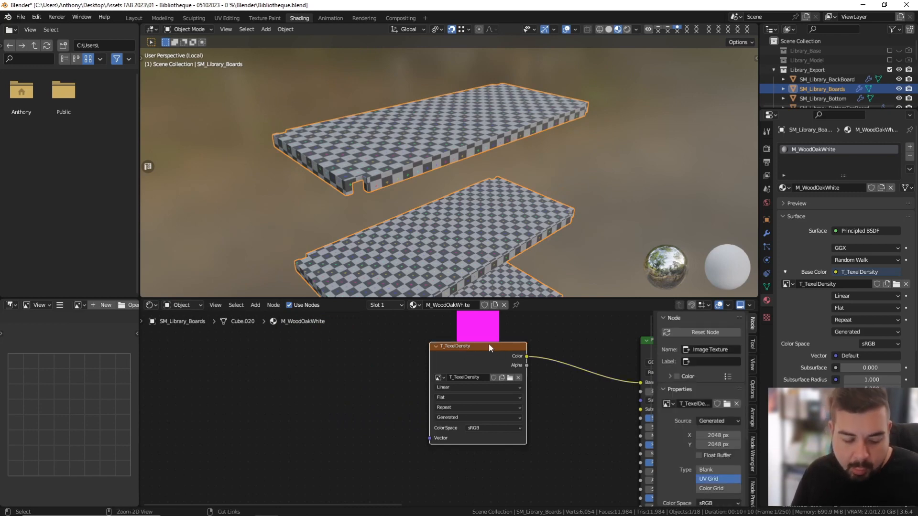
key(ctrl+t)
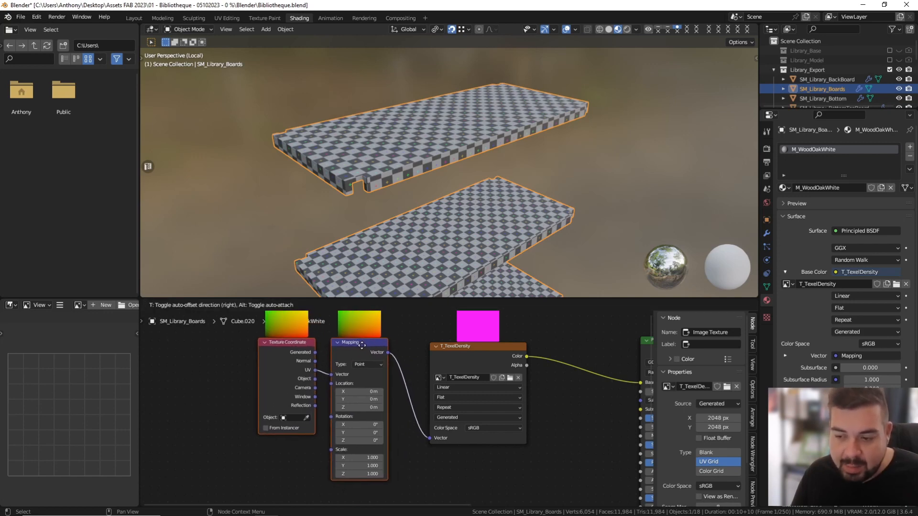
drag(369, 355, 347, 346)
drag(341, 424, 352, 425)
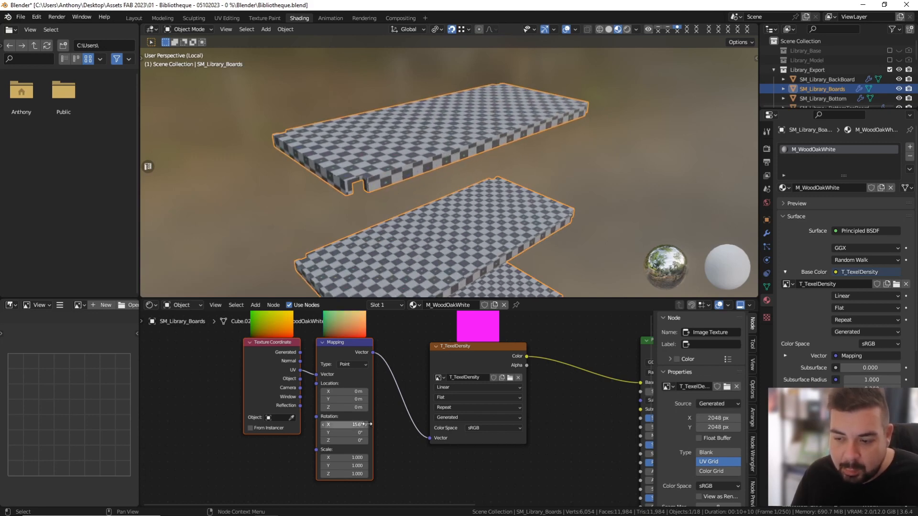
key(ctrl+z)
drag(338, 344, 321, 340)
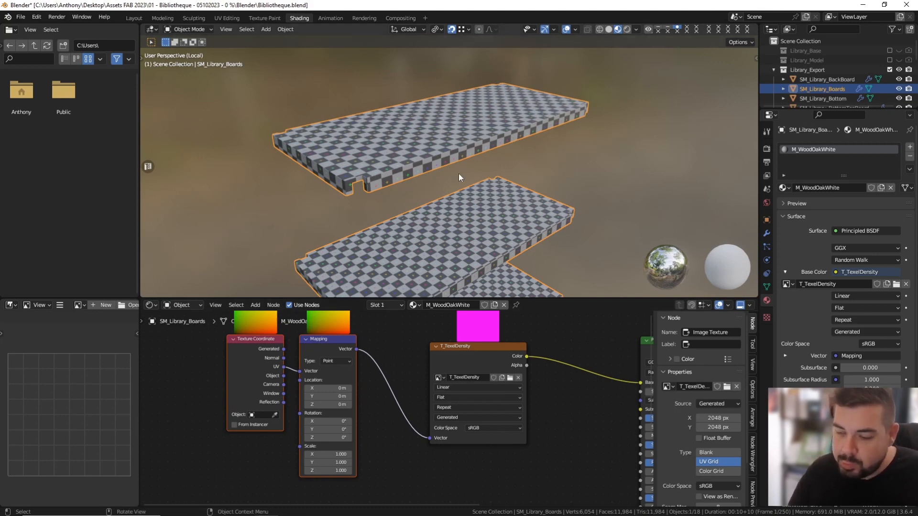
Leave local view, assign M_WoodOakWhite to the bookcase sides, and make it a separate material copy.
key(KP_Divide)
click(395, 162)
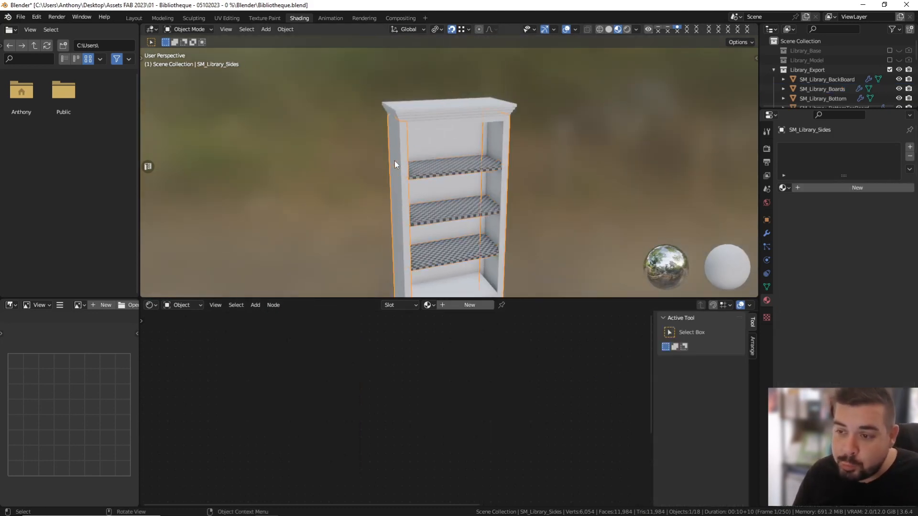
click(784, 188)
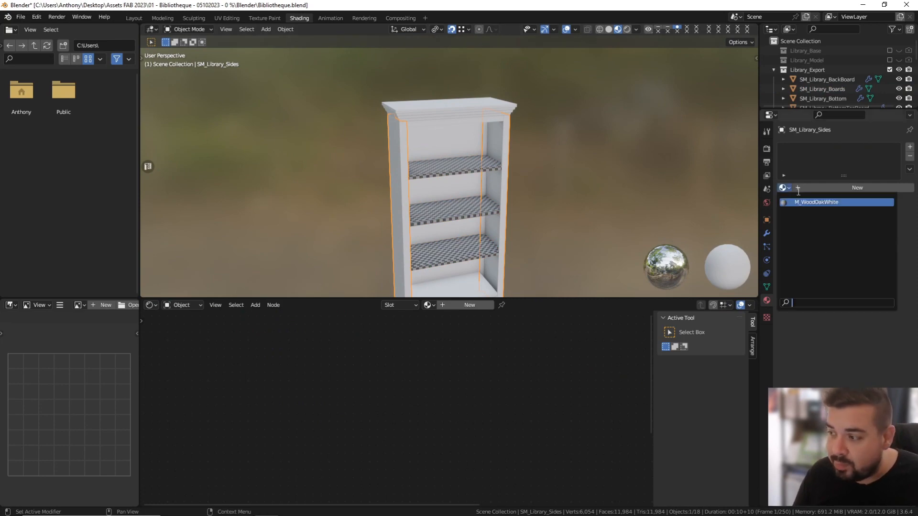
click(815, 202)
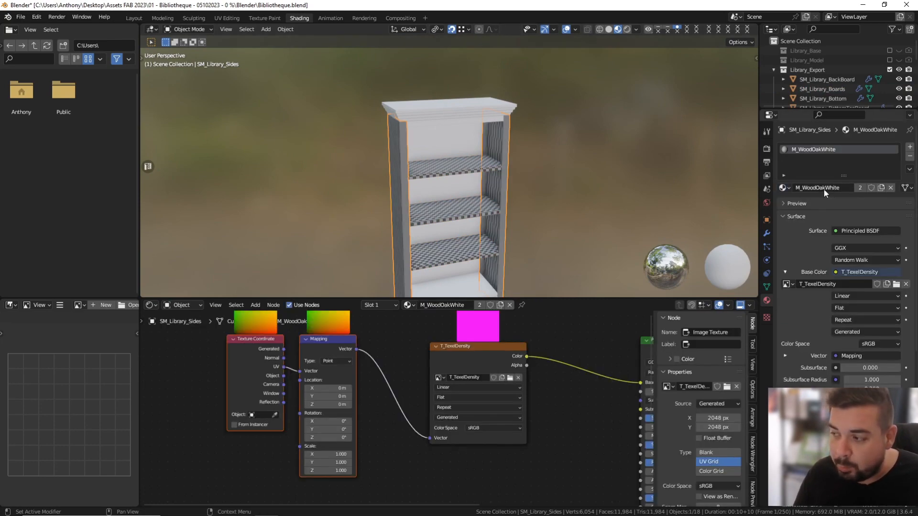
click(882, 186)
Set the Mapping node's X and Y scale to 0.5 in the sides' material.
middle_drag(320, 397, 353, 398)
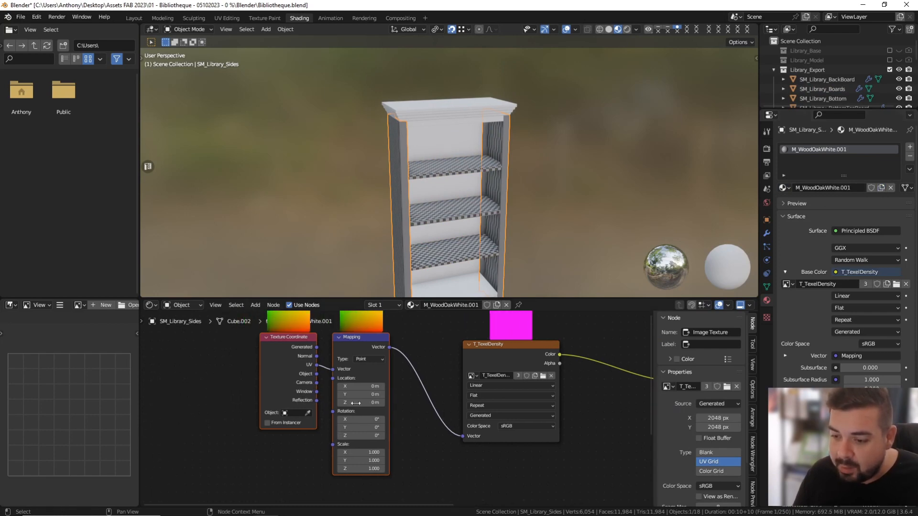
click(365, 452)
text(.5)
key(Return)
click(370, 461)
text(.)
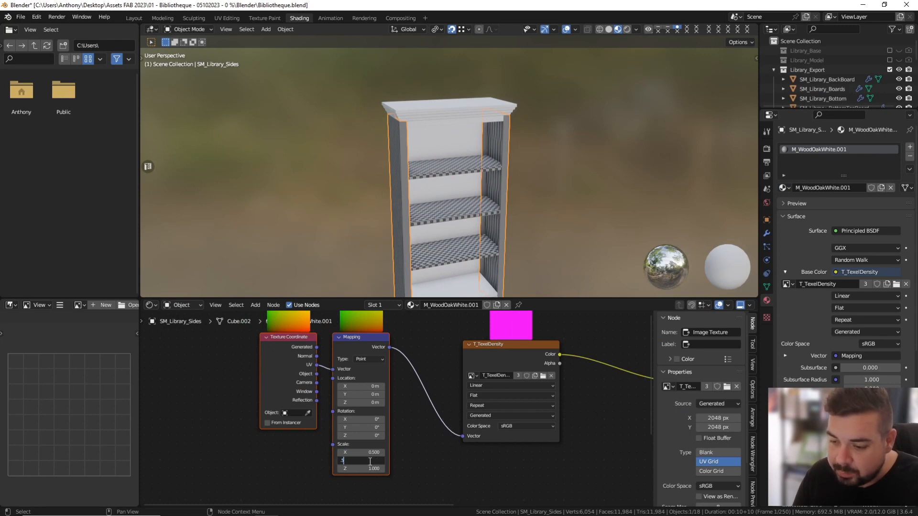
text(5)
key(Return)
Select the sharp edges of the bookcase sides in Edit Mode and mark them as seams.
middle_drag(397, 200, 490, 188)
key(Tab)
key(a)
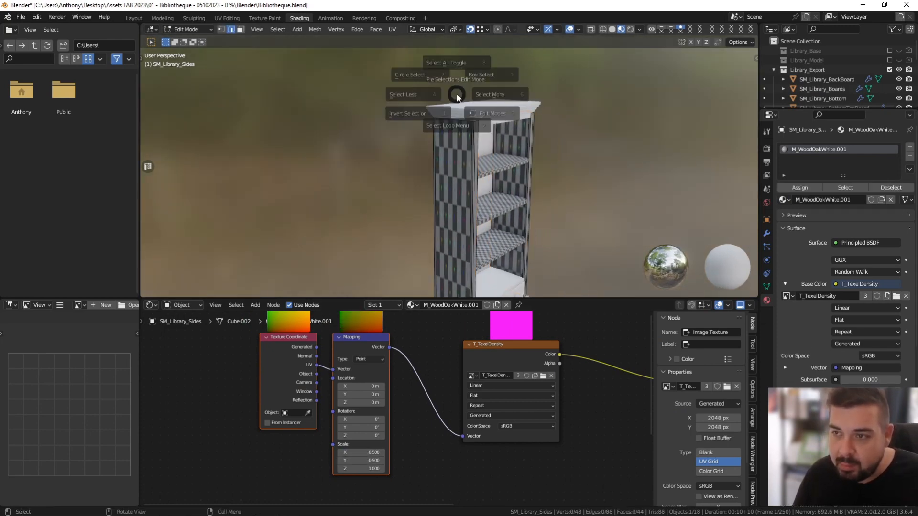
click(457, 48)
key(a)
click(466, 120)
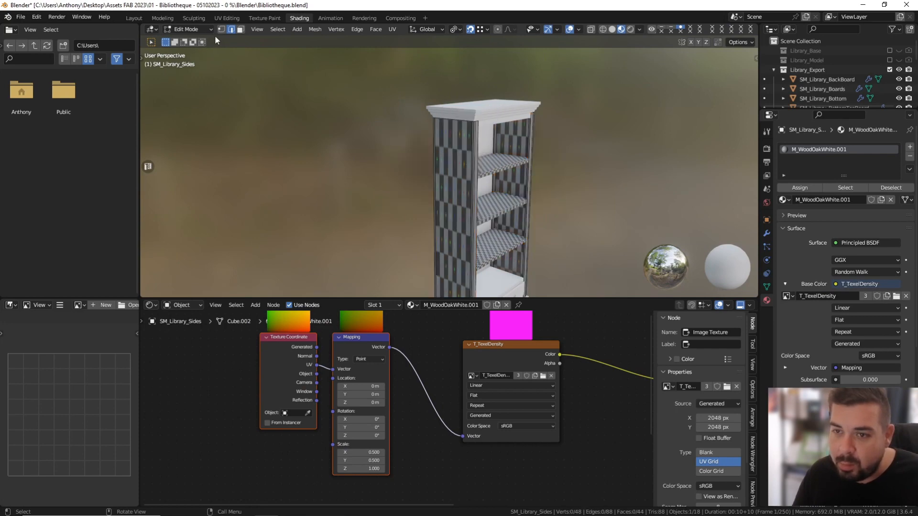
click(277, 29)
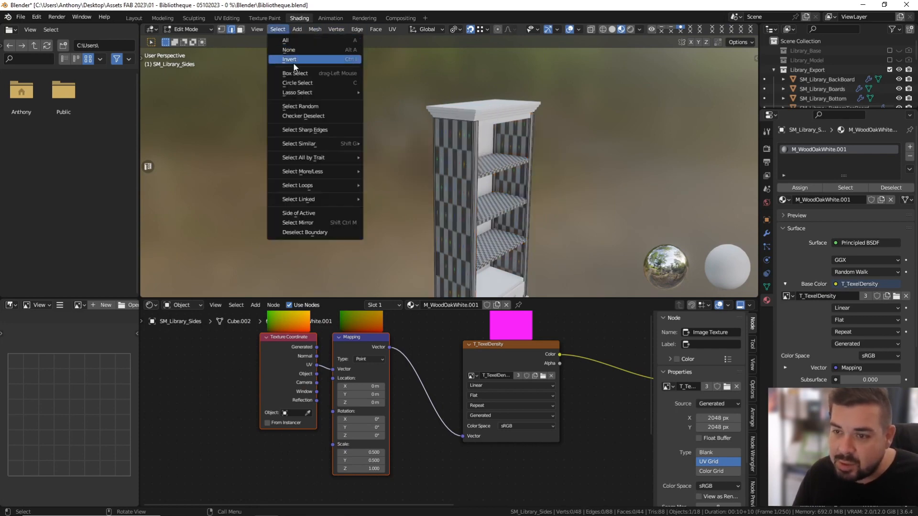
click(311, 130)
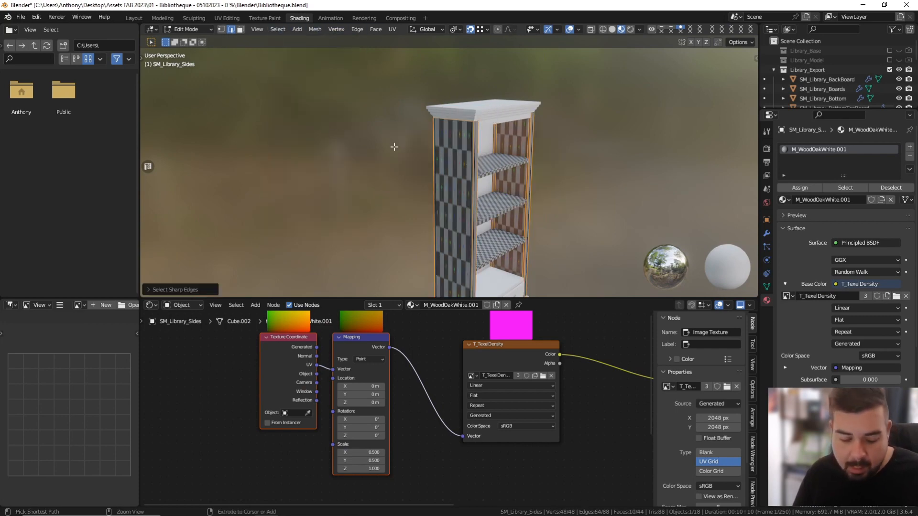
key(ctrl+e)
click(371, 201)
Unwrap the entire mesh of the bookcase sides and compare its grid squares with those on the shelf boards.
key(a)
key(u)
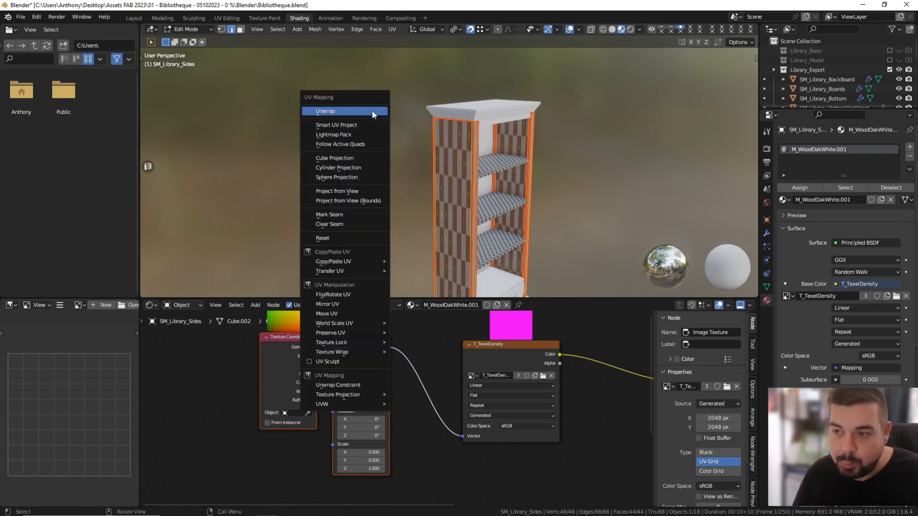
click(372, 111)
key(Tab)
middle_drag(472, 168, 440, 183)
scroll(451, 168, up, 5)
scroll(458, 155, up, 4)
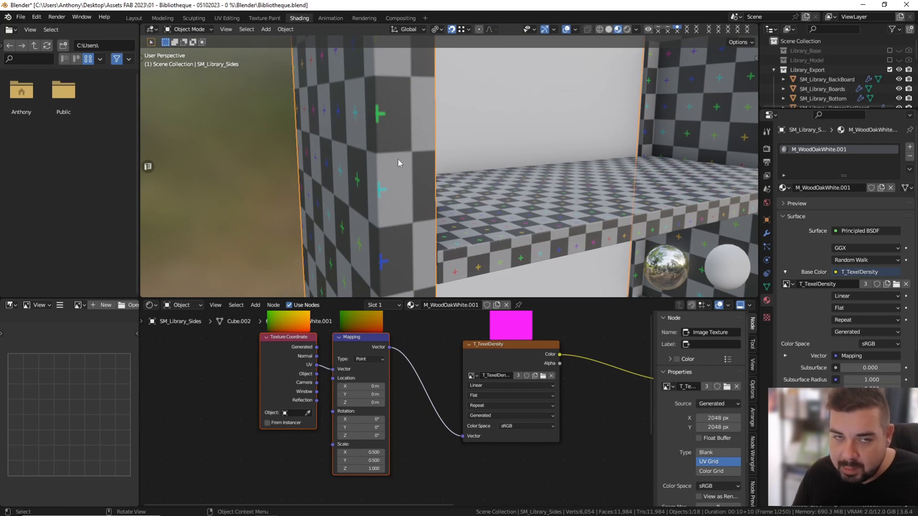
middle_drag(514, 223, 452, 228)
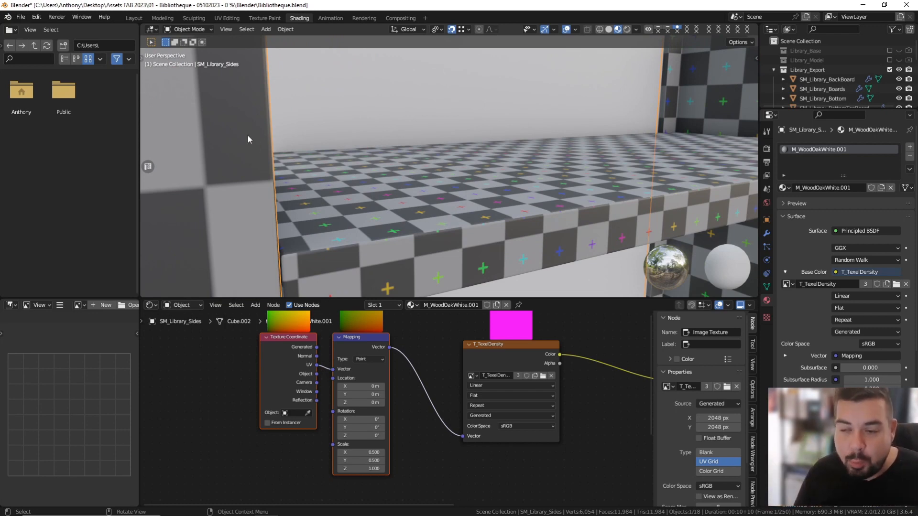
scroll(346, 168, down, 6)
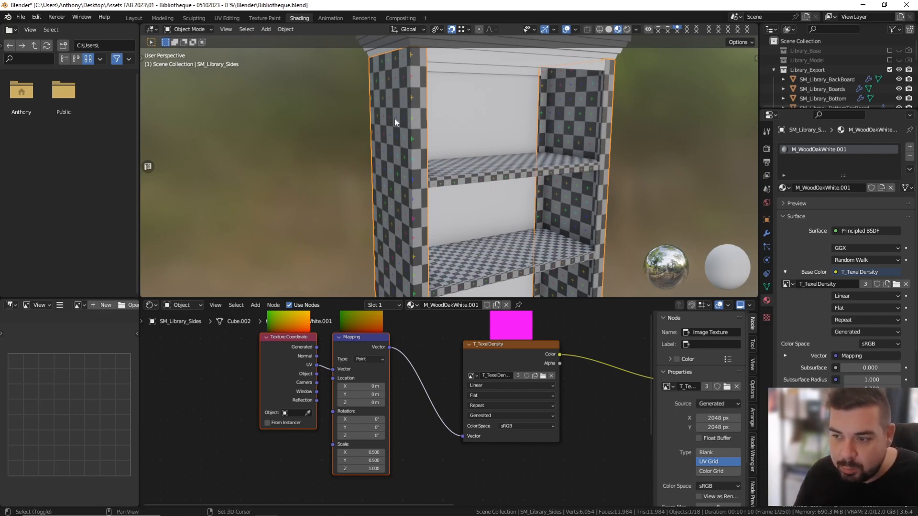
Unwrap the bookcase sides and shelf boards together in Edit Mode, and compare their grid squares up close.
shift+click(491, 174)
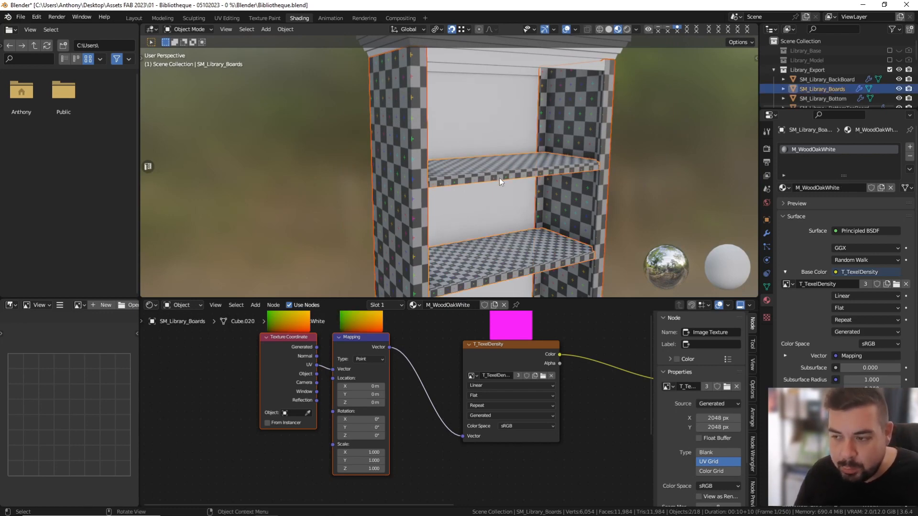
key(Tab)
key(a)
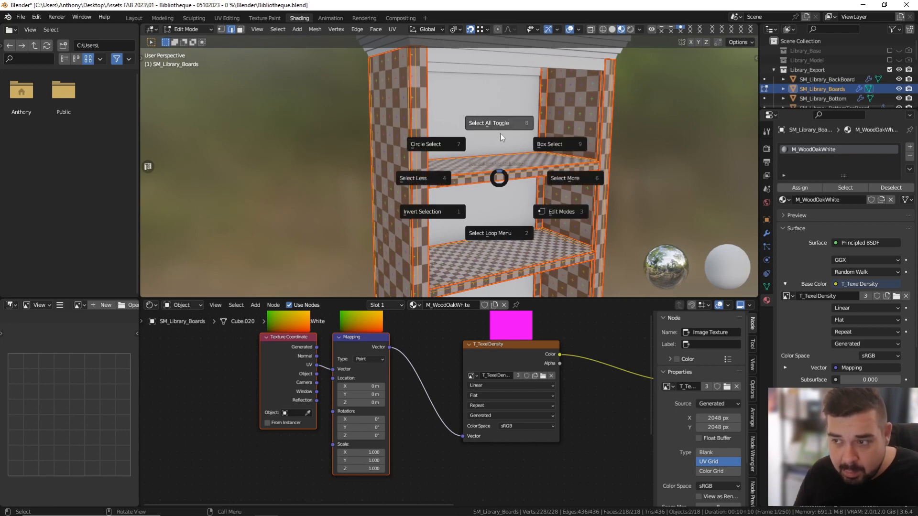
click(503, 80)
key(u)
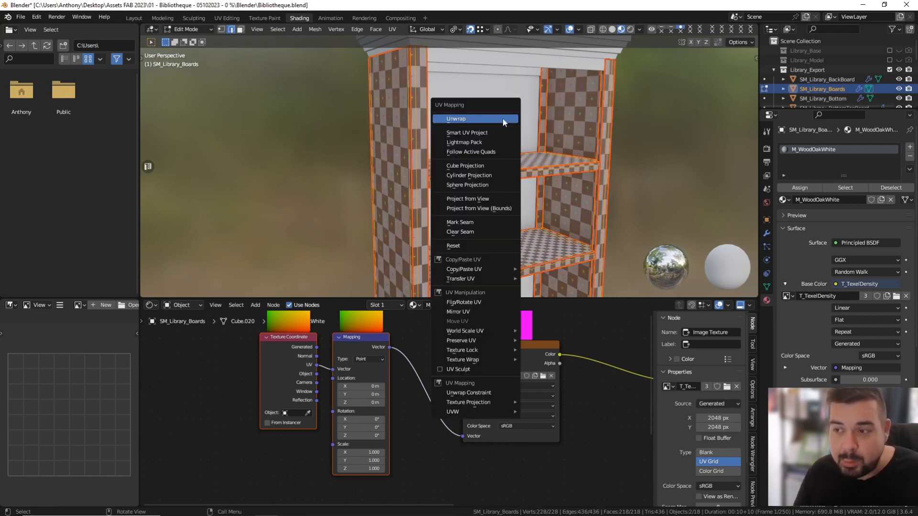
click(503, 118)
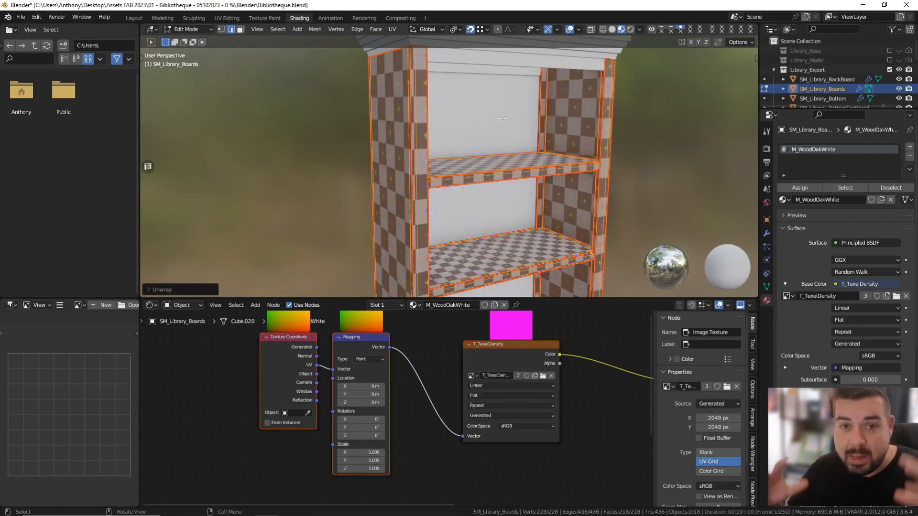
key(Tab)
middle_drag(503, 118, 371, 159)
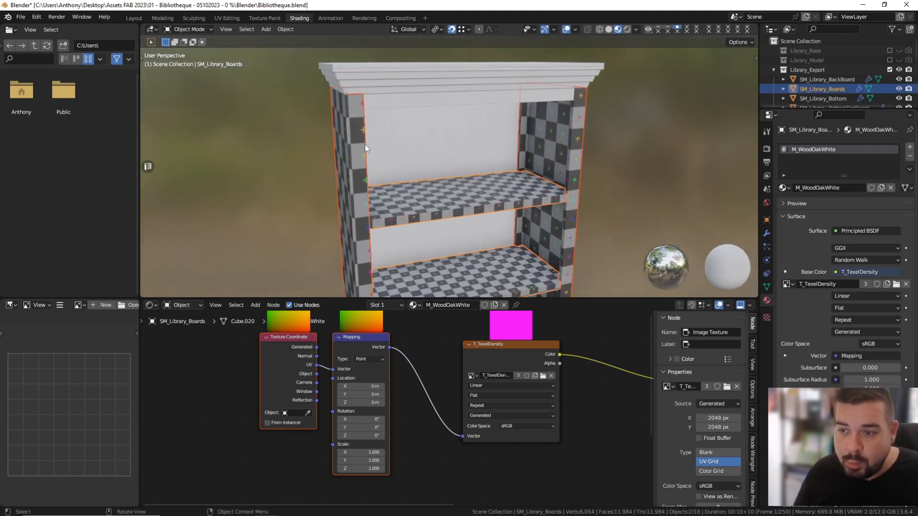
scroll(411, 225, up, 6)
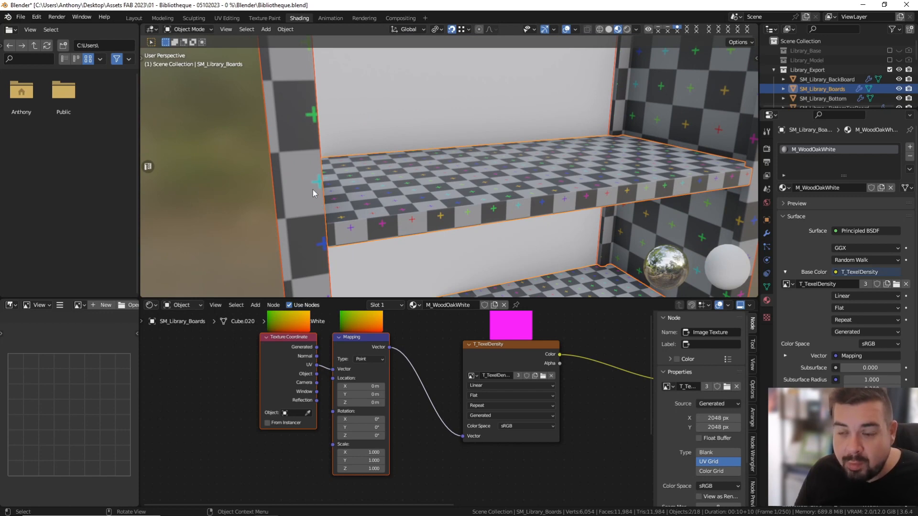
Try linking the shelf boards' material to the bookcase sides, and undo the link.
click(302, 154)
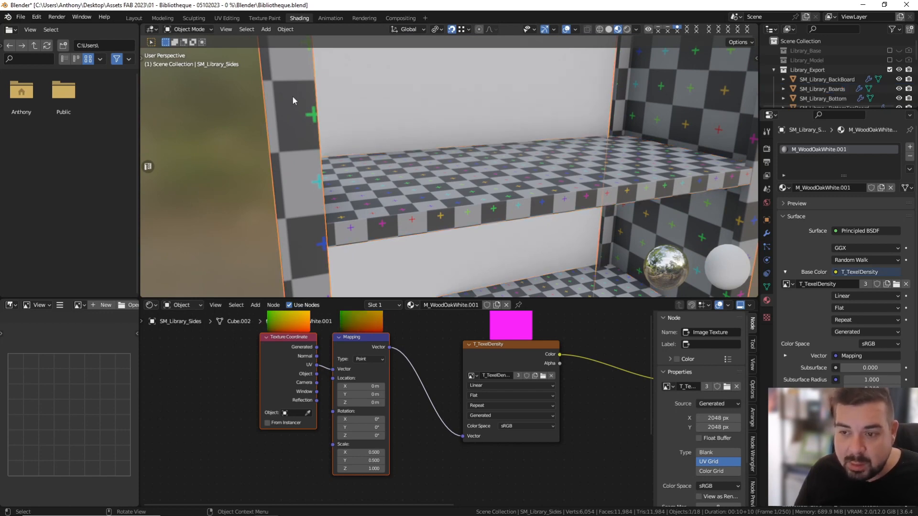
shift+click(463, 186)
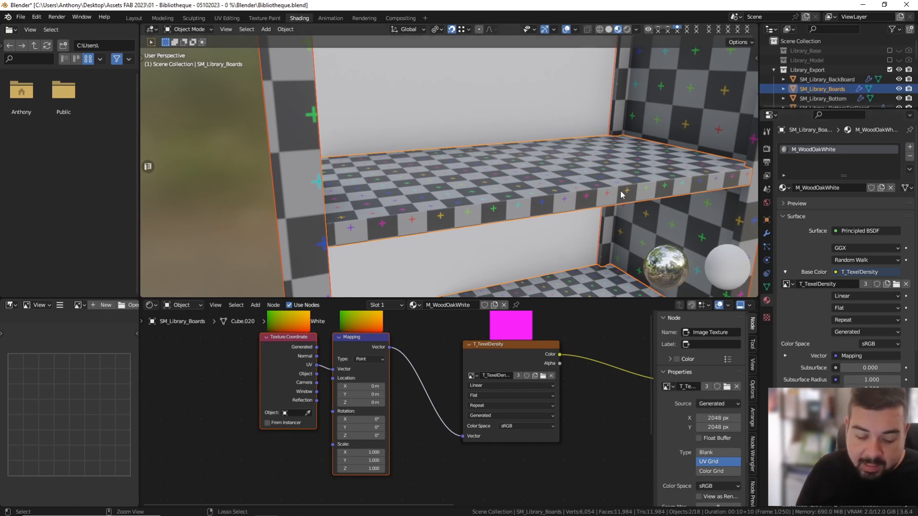
key(ctrl+l)
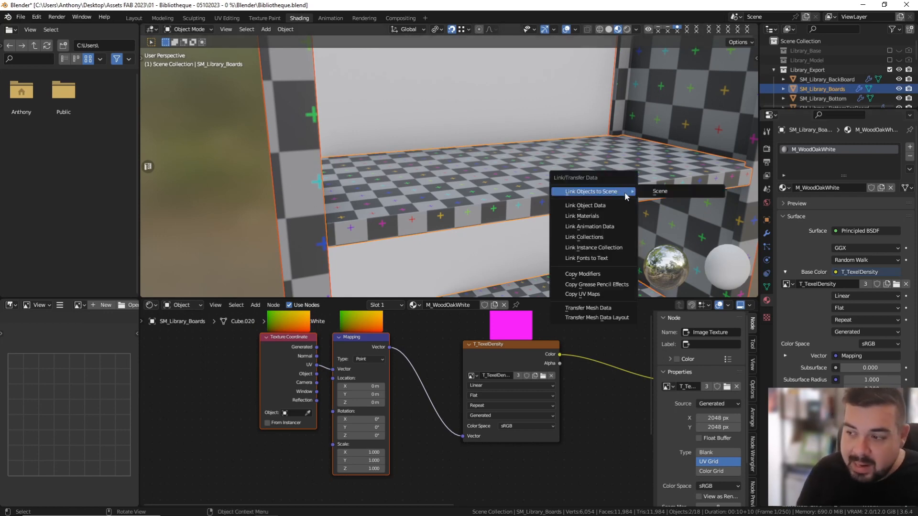
click(601, 216)
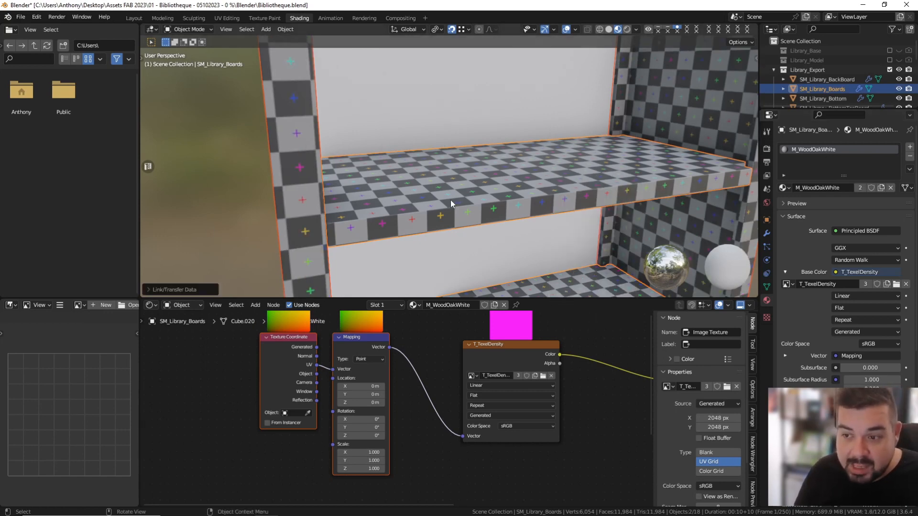
key(ctrl+z)
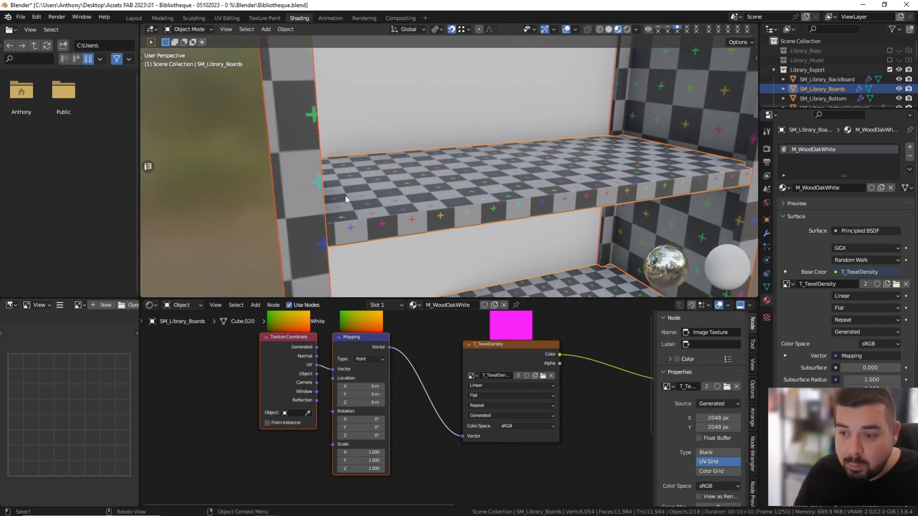
Assign the M_WoodOakWhite material to the bookcase sides and deselect everything.
click(303, 177)
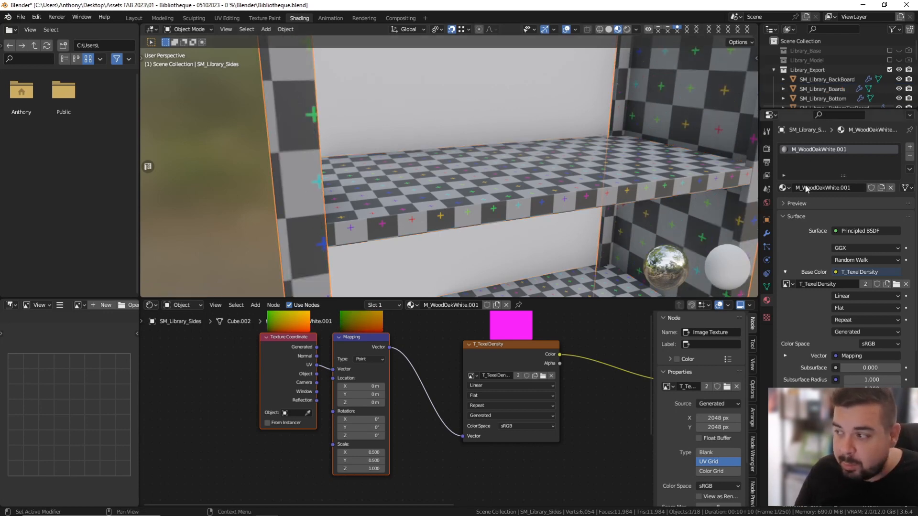
click(785, 188)
click(820, 202)
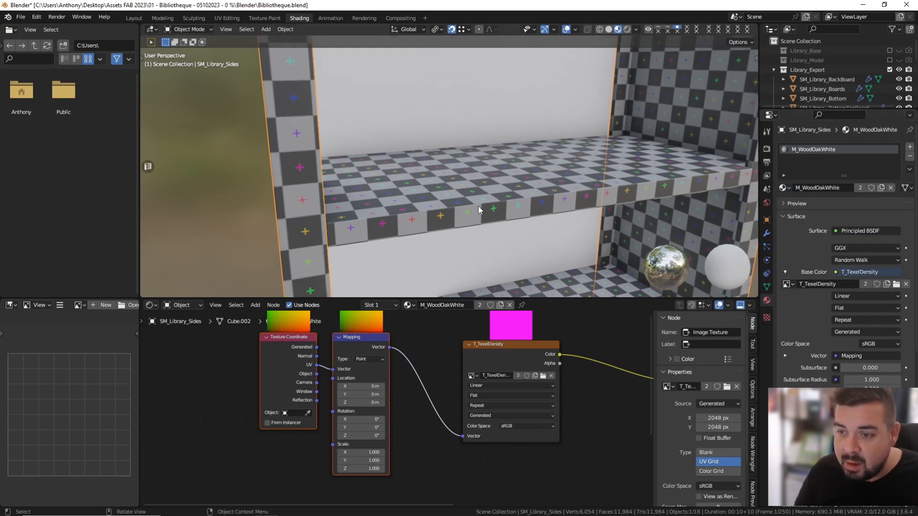
key(a)
click(487, 136)
Examine the grid squares on the bookcase sides and shelf boards from several angles for matching texel density.
middle_drag(487, 139, 470, 183)
scroll(470, 229, up, 2)
scroll(467, 172, up, 3)
middle_drag(381, 113, 380, 190)
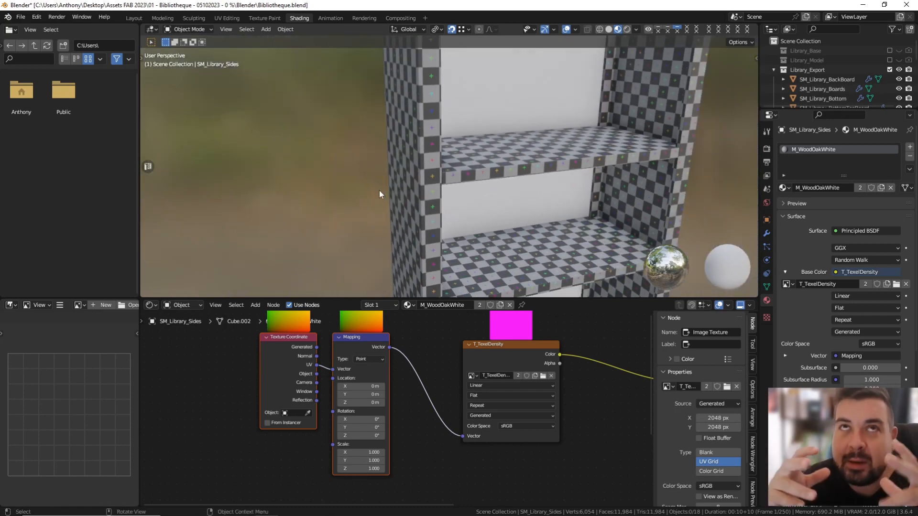
middle_drag(380, 190, 429, 220)
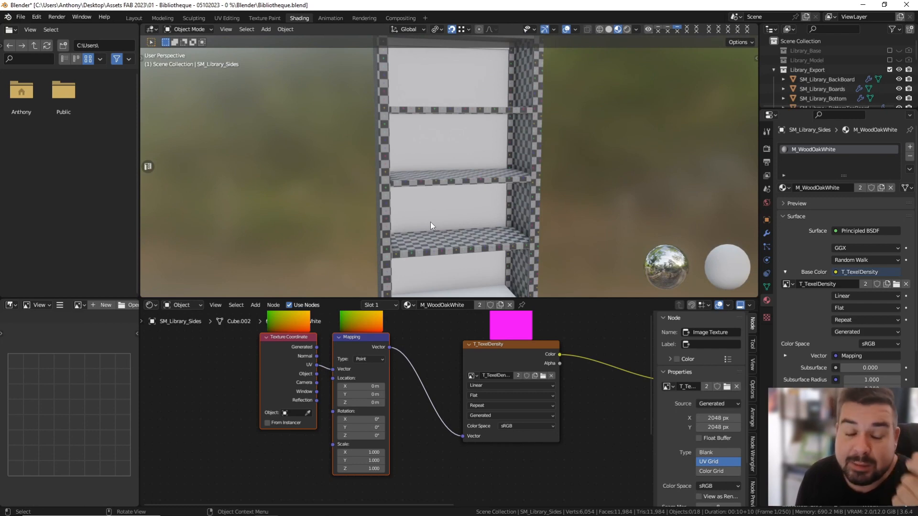
middle_drag(431, 222, 456, 99)
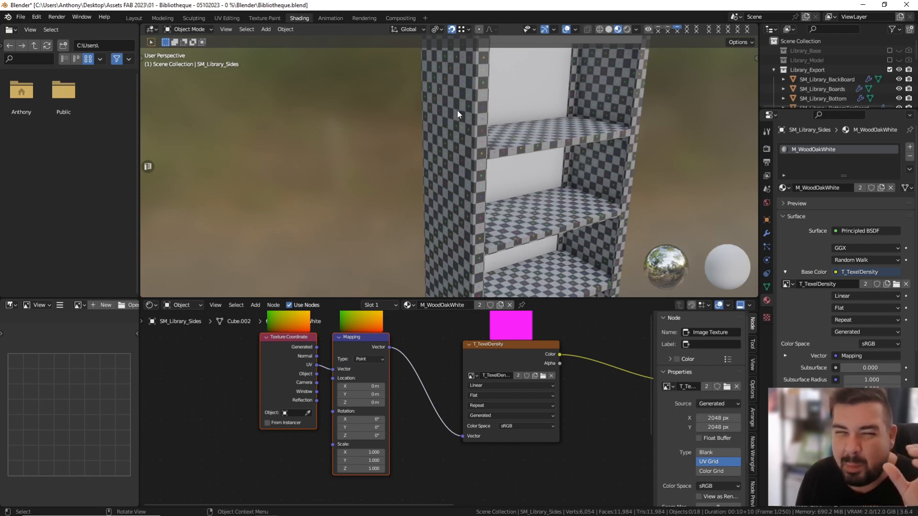
middle_drag(481, 128, 472, 145)
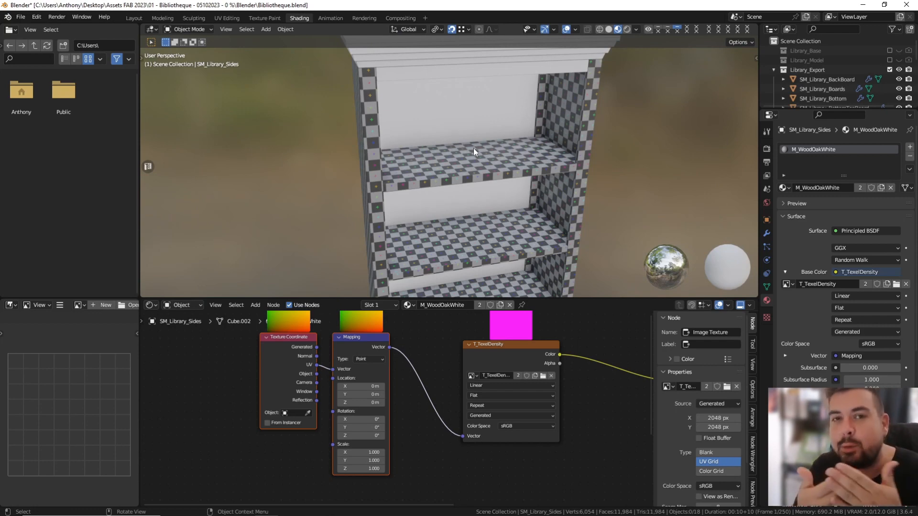
mouse_move(473, 148)
middle_down()
mouse_move(499, 142)
mouse_move(428, 148)
mouse_move(459, 154)
middle_up()
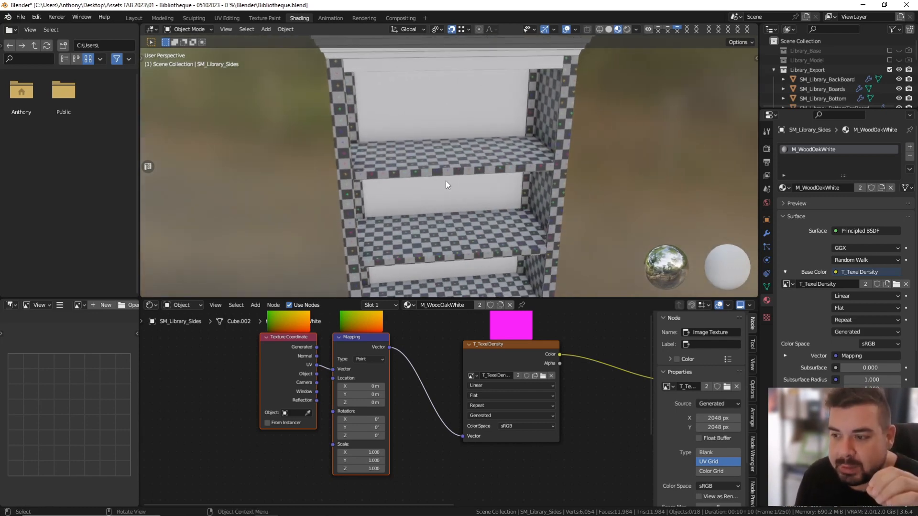
Assign the existing M_WoodOakWhite material to the bookcase's back board.
click(433, 138)
middle_drag(443, 191, 512, 190)
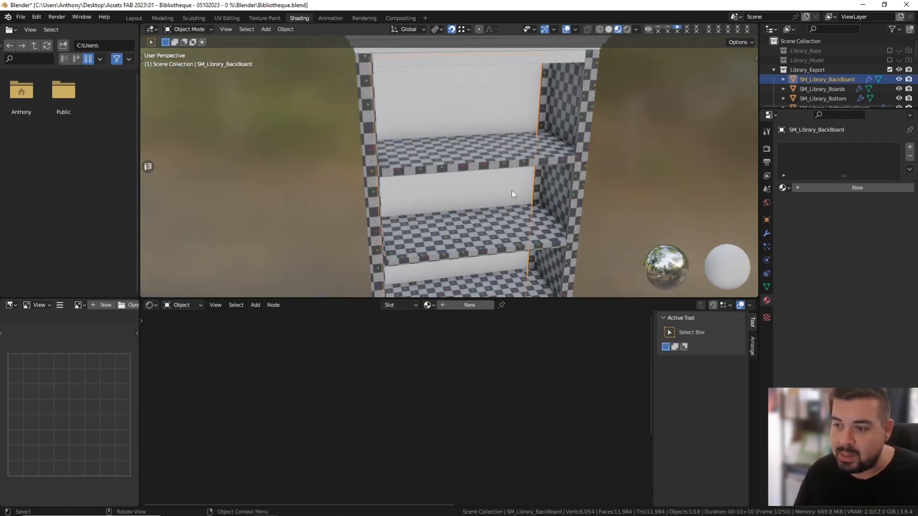
click(783, 188)
click(831, 202)
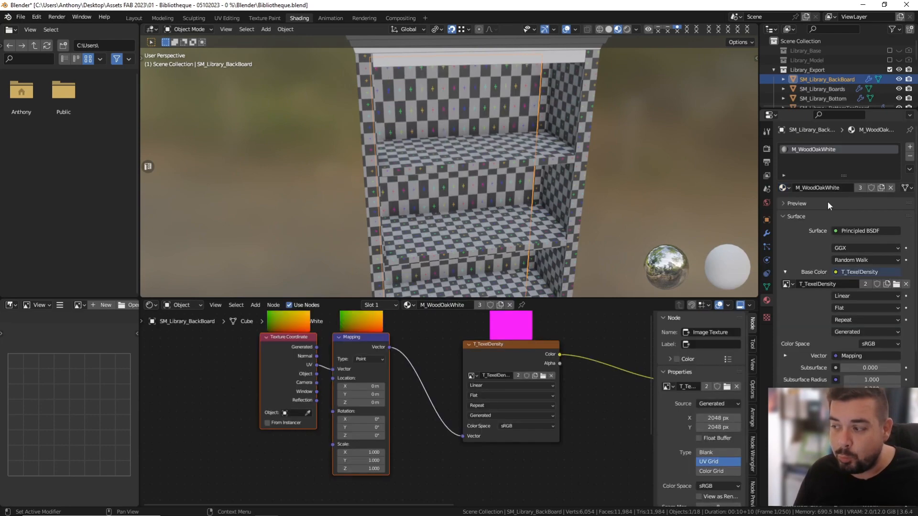
Select the sharp edges of the back board in Edit Mode and mark them as seams.
key(Tab)
click(505, 128)
key(a)
click(504, 90)
key(a)
click(503, 98)
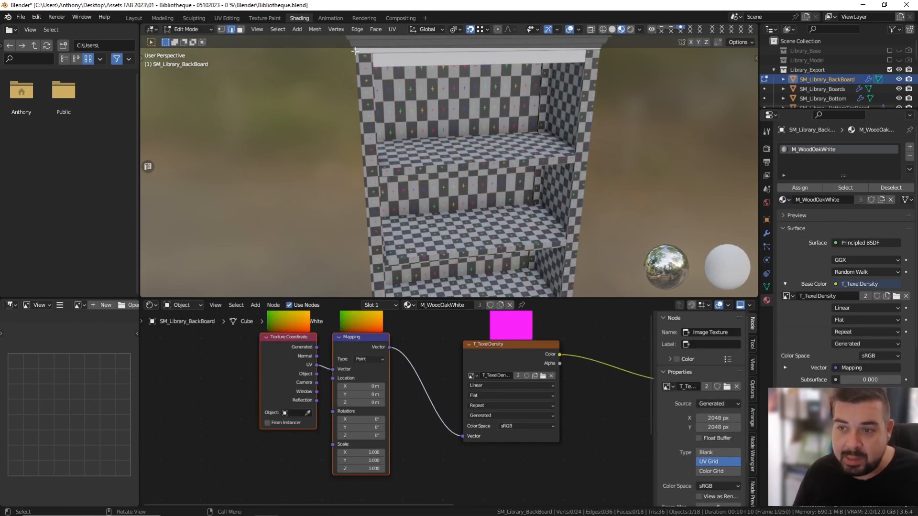
click(278, 29)
click(306, 131)
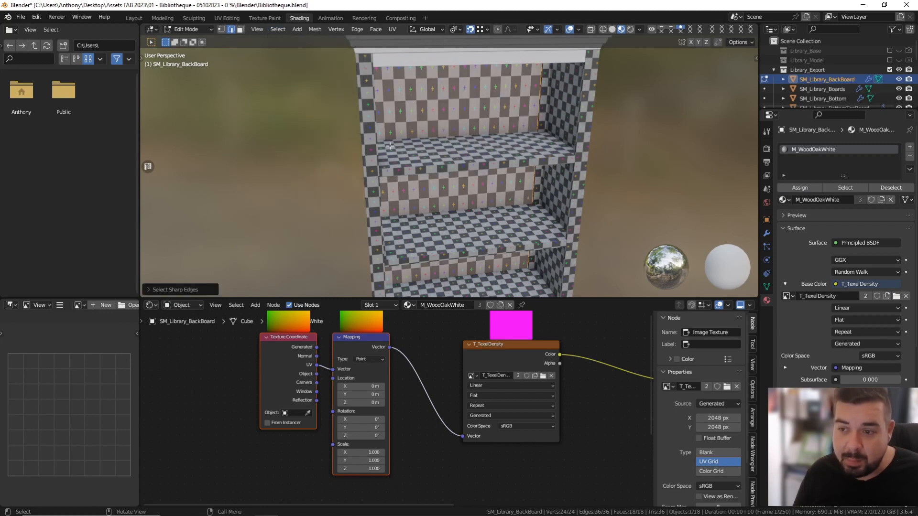
key(ctrl+e)
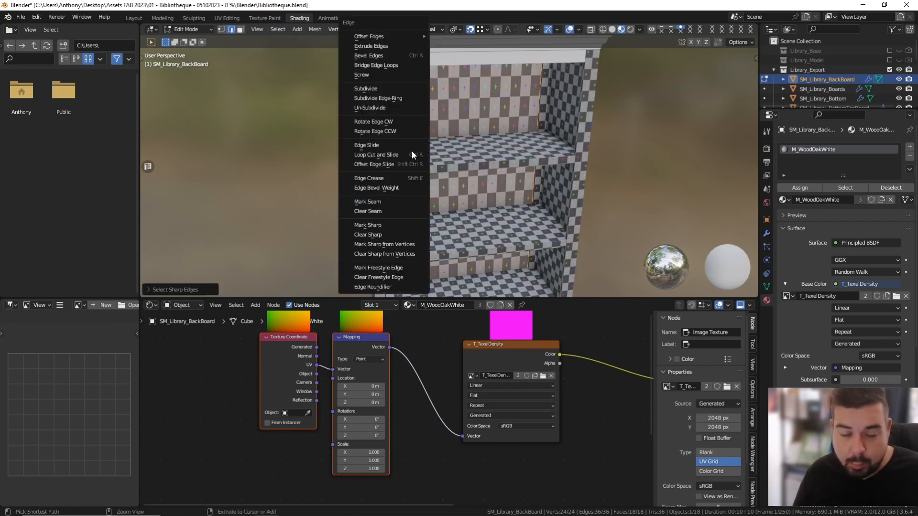
click(386, 202)
Unwrap the back board and compare its grid squares with the shelf boards and sides in the UV Editing workspace, outside local view.
key(u)
click(429, 188)
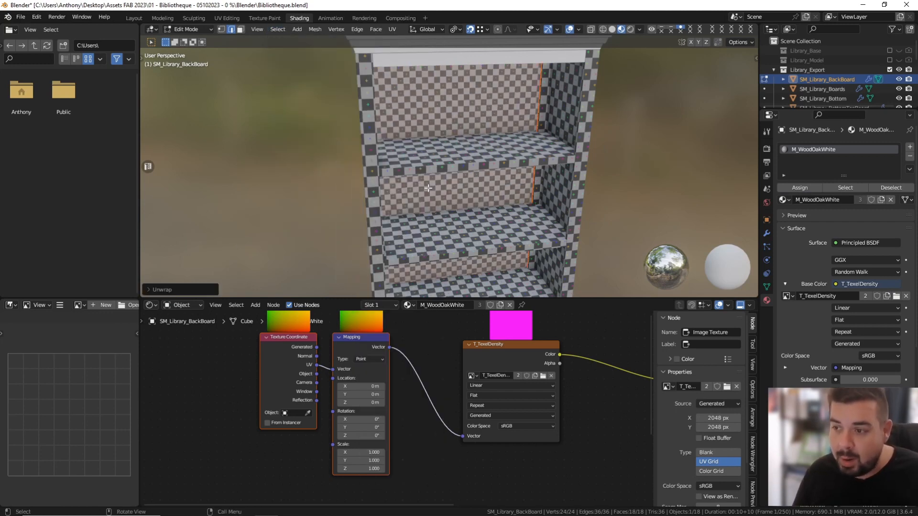
click(229, 19)
scroll(551, 180, down, 4)
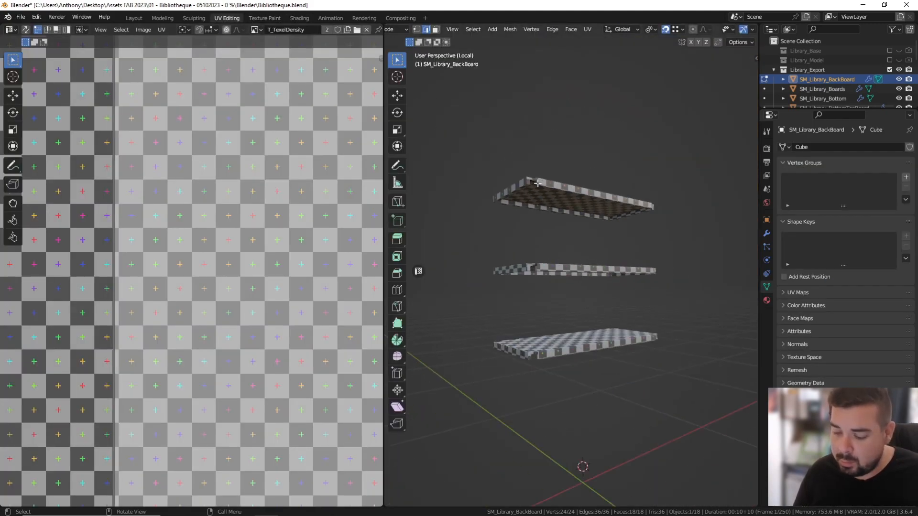
key(KP_Divide)
scroll(284, 248, down, 8)
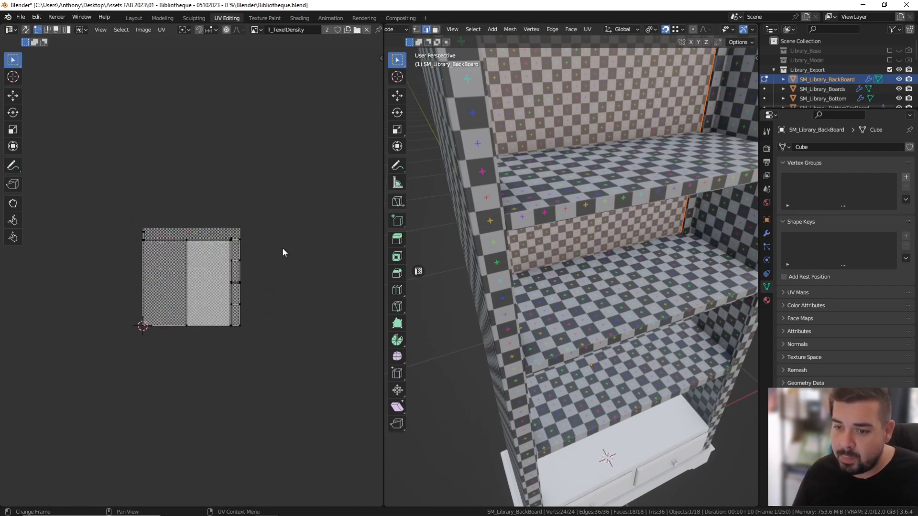
scroll(543, 227, up, 3)
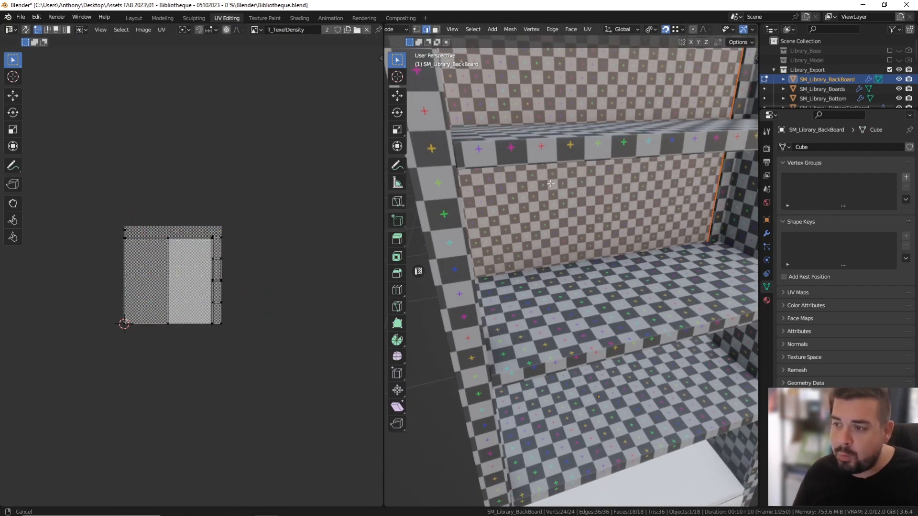
key(Tab)
middle_drag(530, 155, 526, 171)
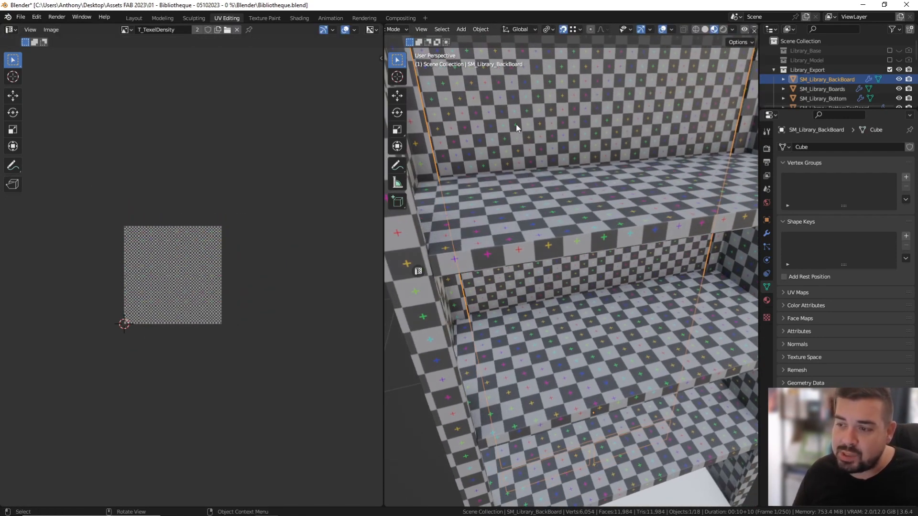
scroll(542, 226, down, 3)
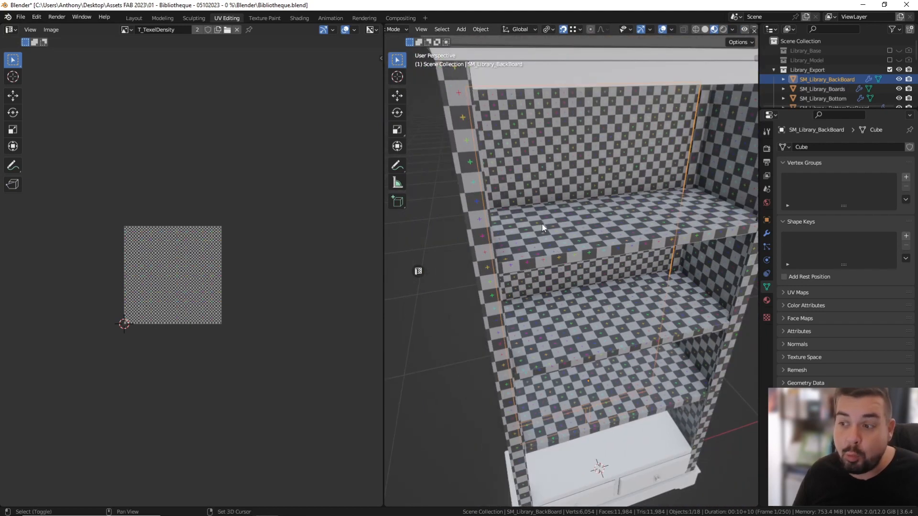
Unwrap the back board, shelf boards and sides together in Edit Mode, and deselect everything back in Object Mode.
shift+click(542, 223)
shift+click(469, 176)
scroll(509, 191, down, 3)
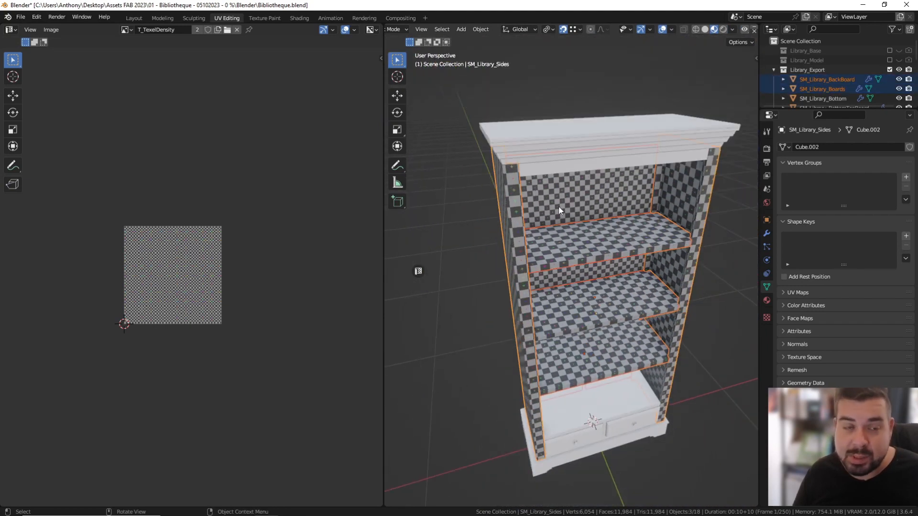
key(Tab)
key(a)
click(564, 154)
key(a)
click(563, 116)
key(u)
click(563, 115)
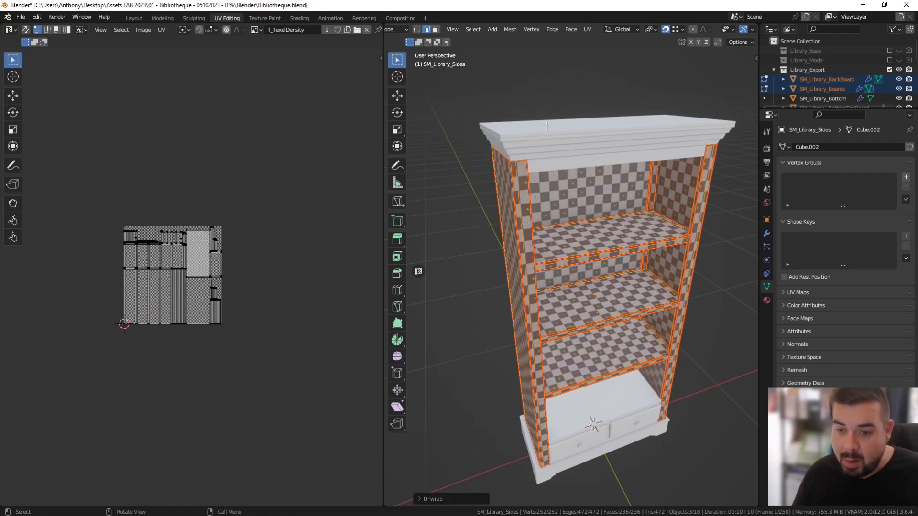
key(Tab)
middle_drag(584, 203, 582, 167)
key(a)
click(570, 192)
Select the bookcase's top board, the four mouldings beneath it and, as the active object, the top beams.
click(565, 102)
middle_drag(565, 111, 564, 137)
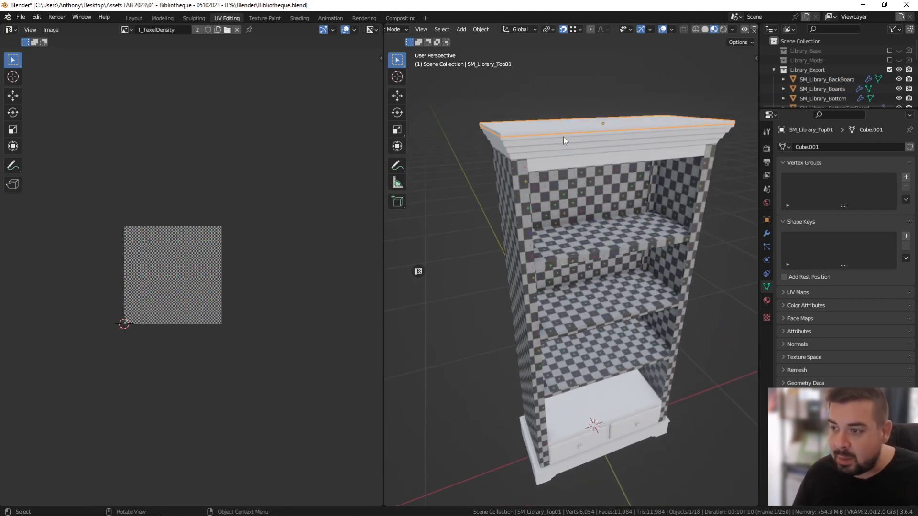
shift+click(508, 139)
shift+click(516, 146)
shift+click(518, 151)
shift+click(527, 158)
shift+click(549, 167)
middle_drag(548, 167, 578, 119)
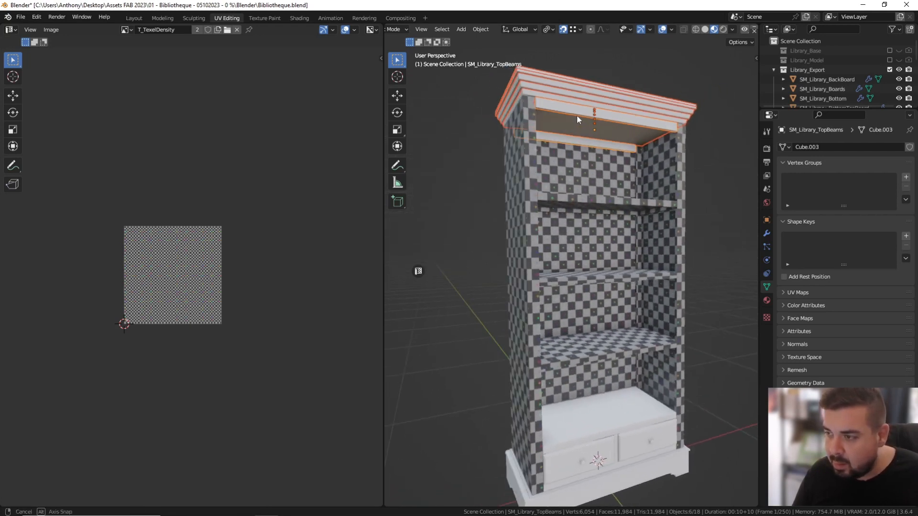
Select the sharp edges of the top pieces in Edit Mode and mark them as seams.
key(Tab)
key(a)
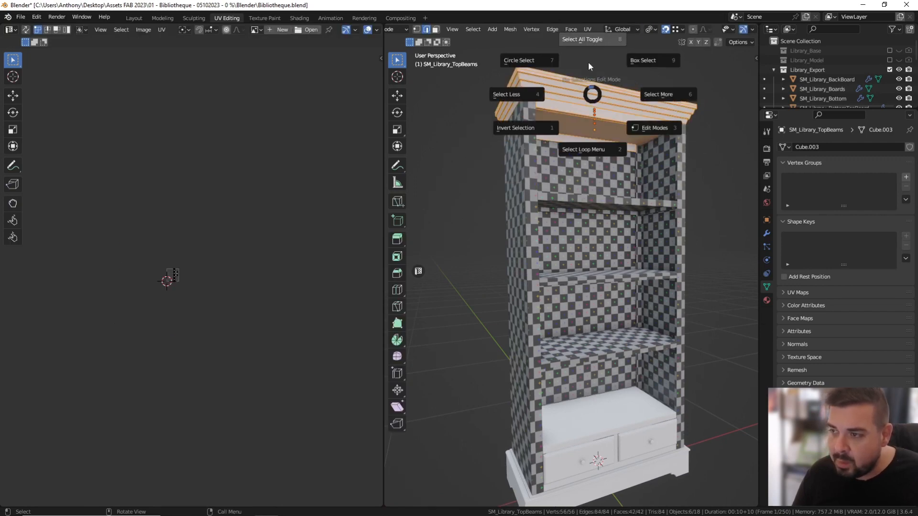
click(590, 81)
click(472, 29)
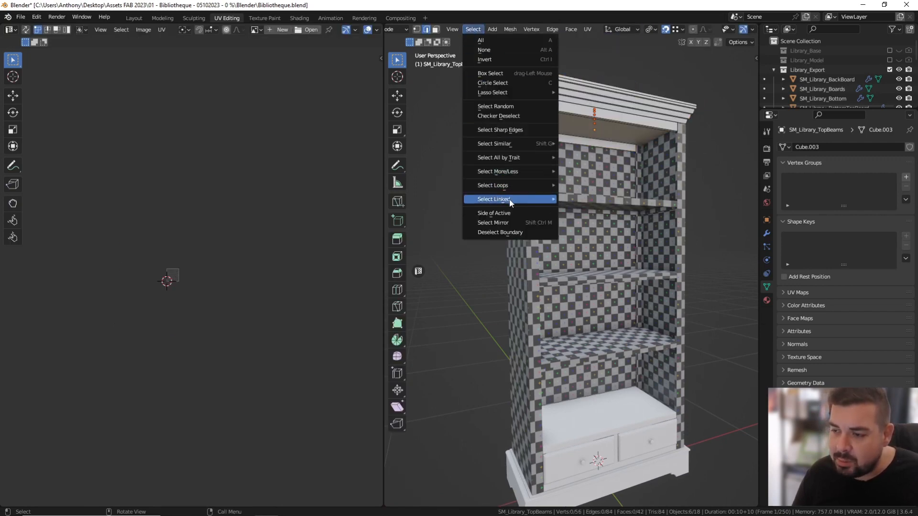
click(508, 131)
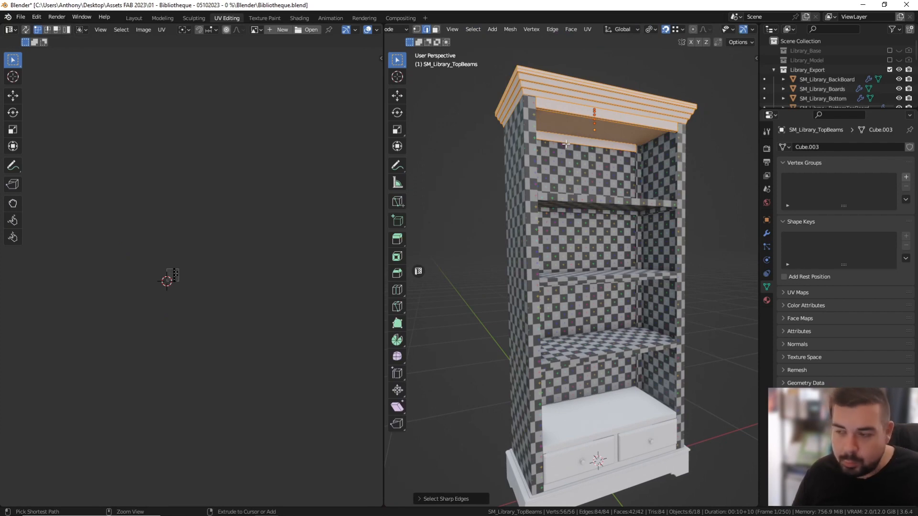
key(ctrl+e)
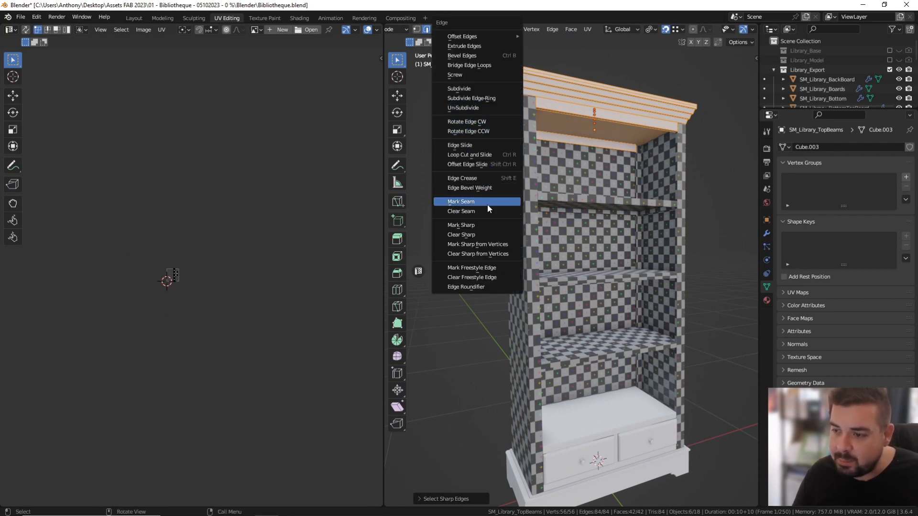
click(488, 205)
Unwrap the complete meshes of the selected top pieces together and return to Object Mode.
key(a)
click(518, 149)
key(a)
click(519, 95)
key(u)
click(545, 116)
key(Tab)
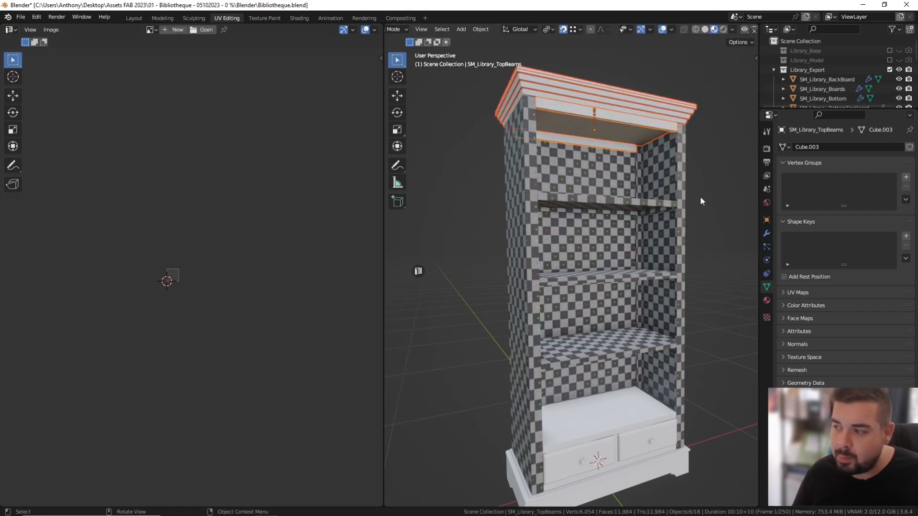
Assign M_WoodOakWhite to the top beams and link that material to the other selected top pieces.
click(766, 300)
click(783, 188)
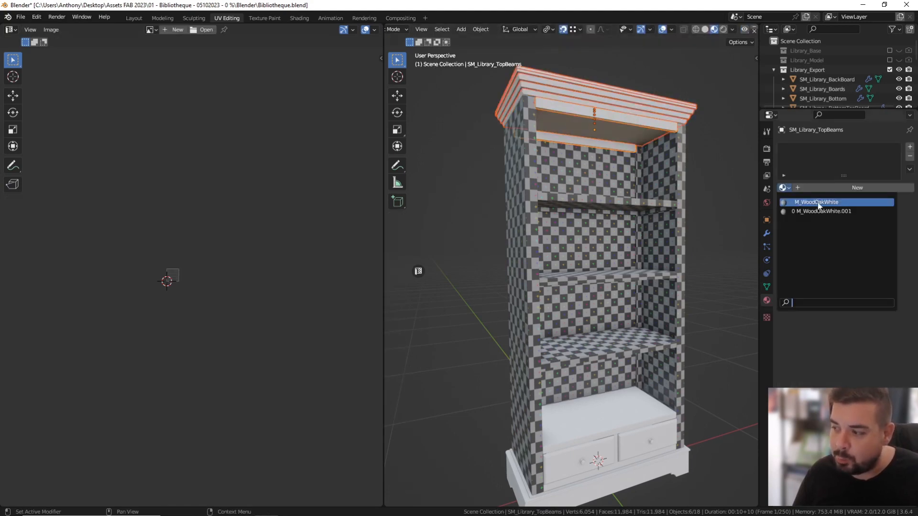
click(818, 202)
middle_drag(578, 155, 575, 137)
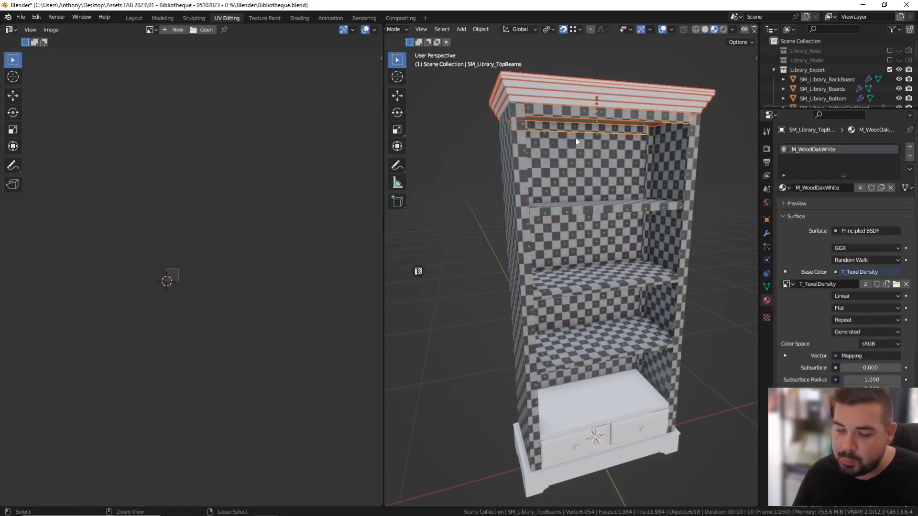
key(ctrl+l)
click(586, 143)
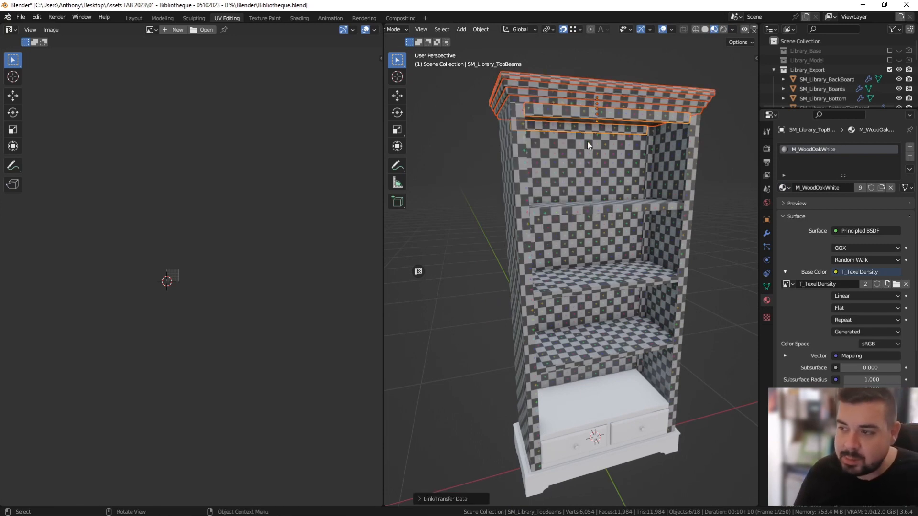
Add the back board, the shelves and, as the active object, the side panels to the selected top pieces.
shift+click(577, 163)
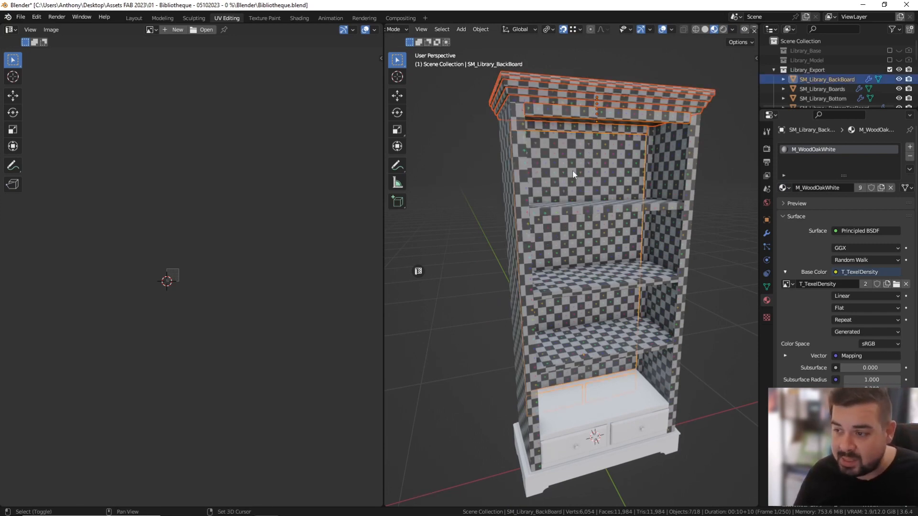
shift+click(578, 210)
shift+click(511, 195)
Unwrap the complete meshes of all selected bookcase parts together, check their shared UV layout and return to Object Mode.
key(Tab)
key(a)
click(514, 148)
key(a)
click(517, 107)
key(u)
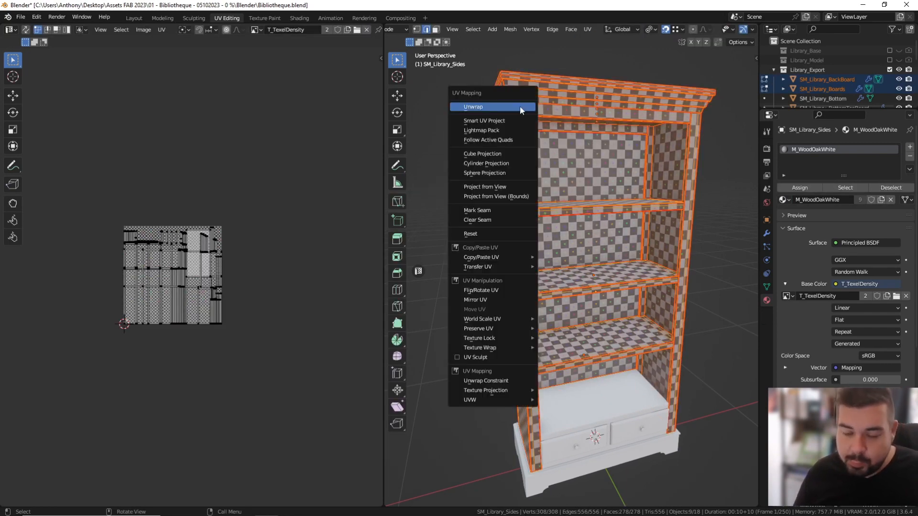
click(520, 106)
middle_drag(580, 143, 601, 180)
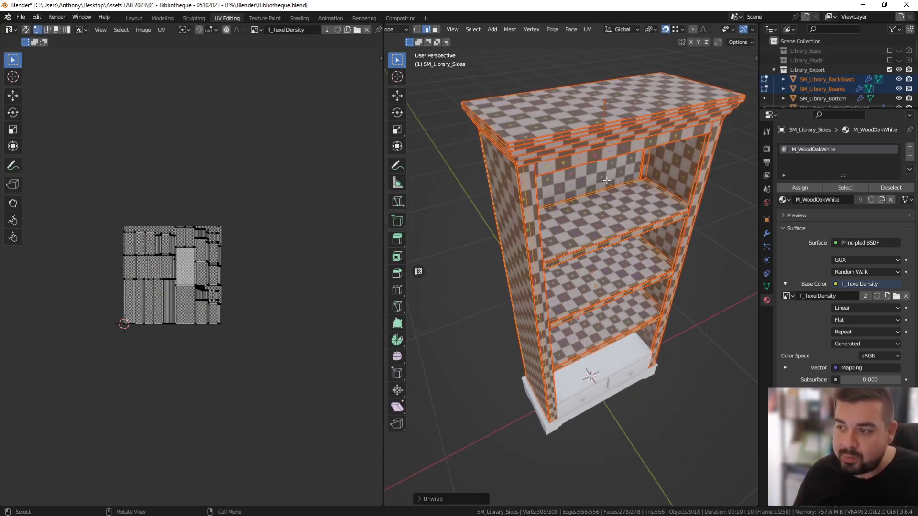
key(Tab)
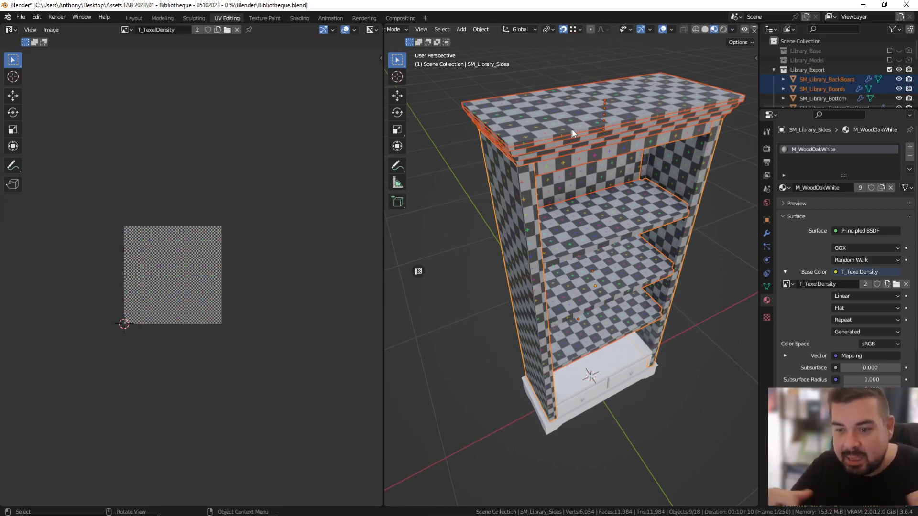
middle_drag(561, 122, 533, 121)
key(Tab)
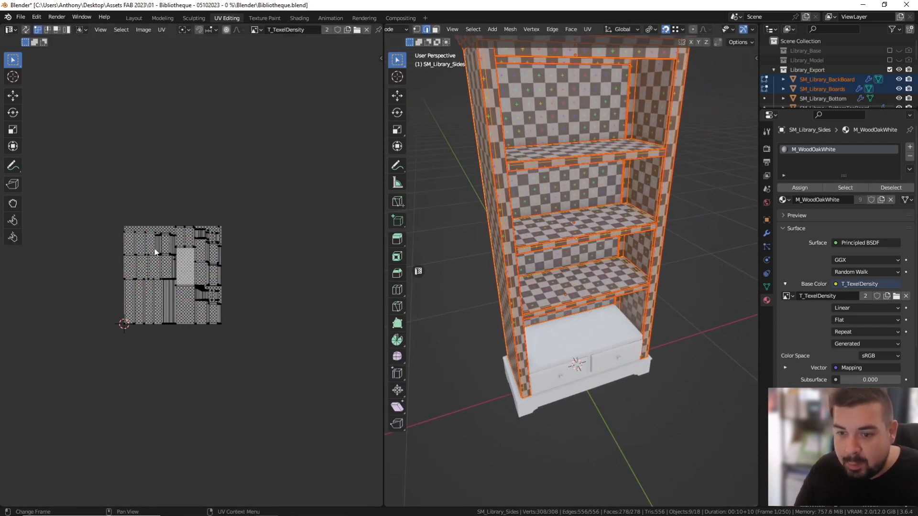
scroll(120, 215, up, 3)
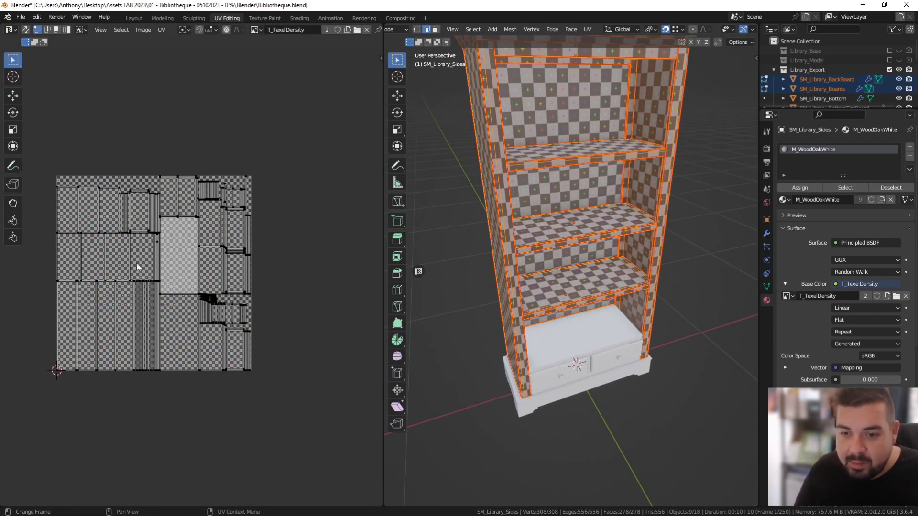
key(Tab)
Select only the back board, unwrap its complete mesh on its own and return to Object Mode.
click(572, 164)
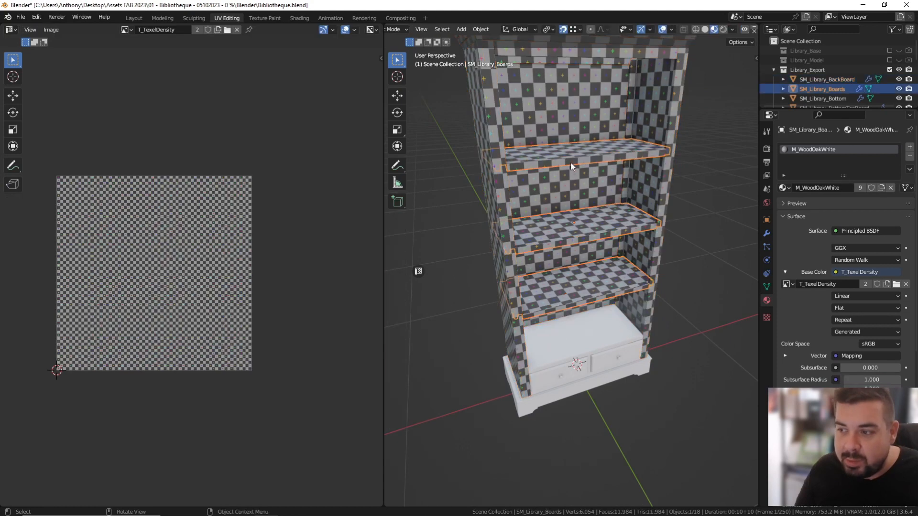
click(543, 122)
key(Tab)
key(a)
click(555, 65)
key(a)
click(555, 59)
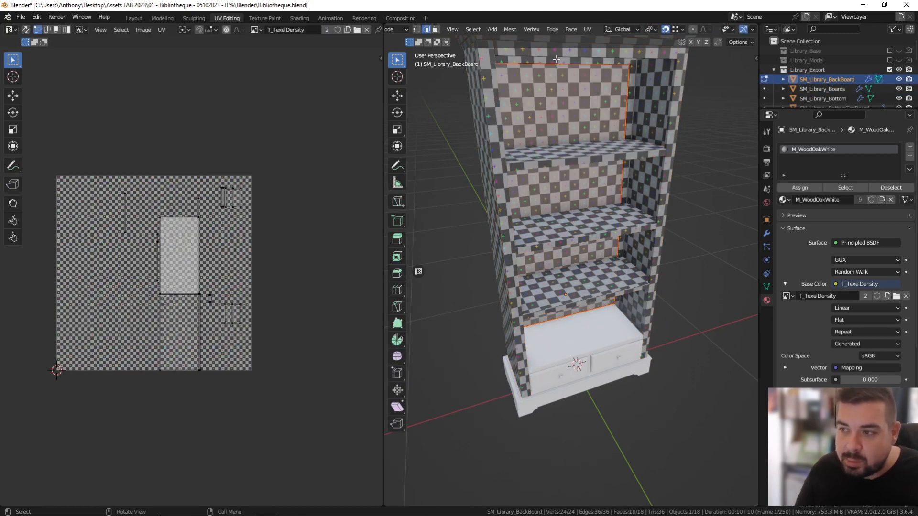
key(u)
click(565, 115)
key(Tab)
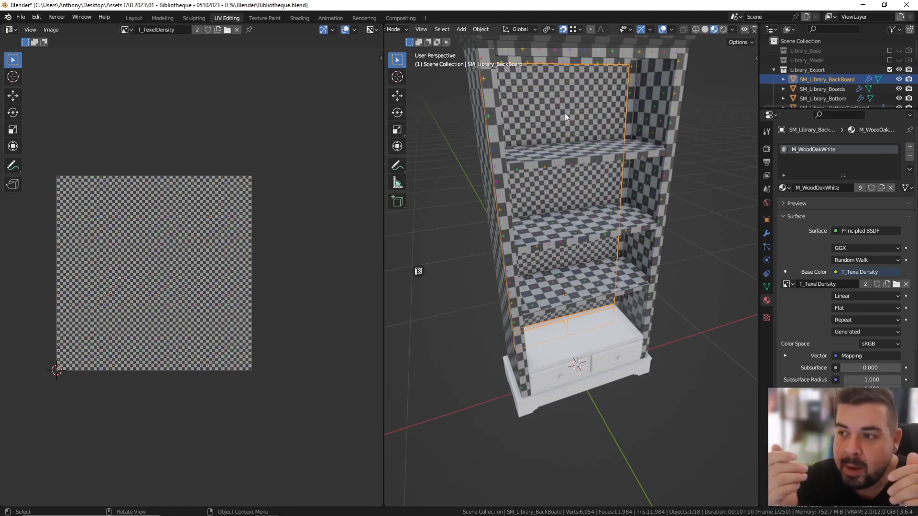
Select the board above the drawers, the two pieces beneath the drawers and, as the active object, the bottom base.
middle_drag(579, 120, 561, 127)
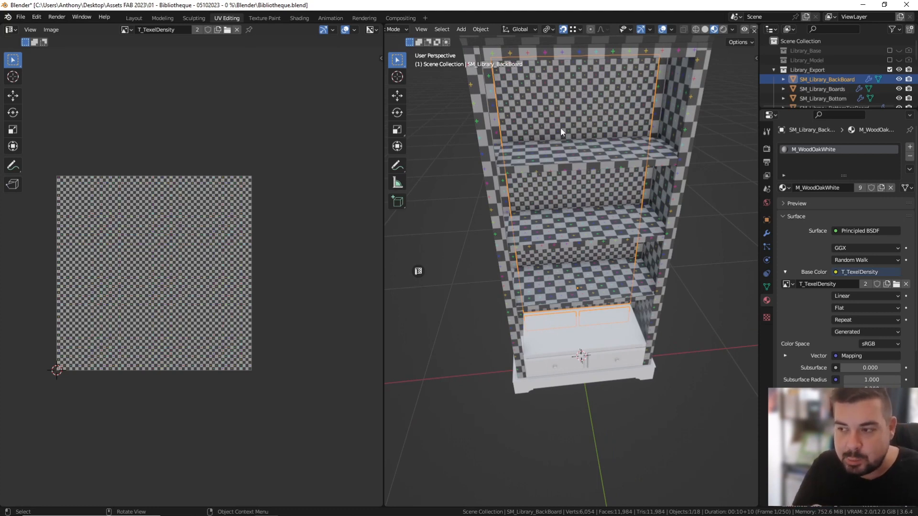
scroll(561, 191, down, 2)
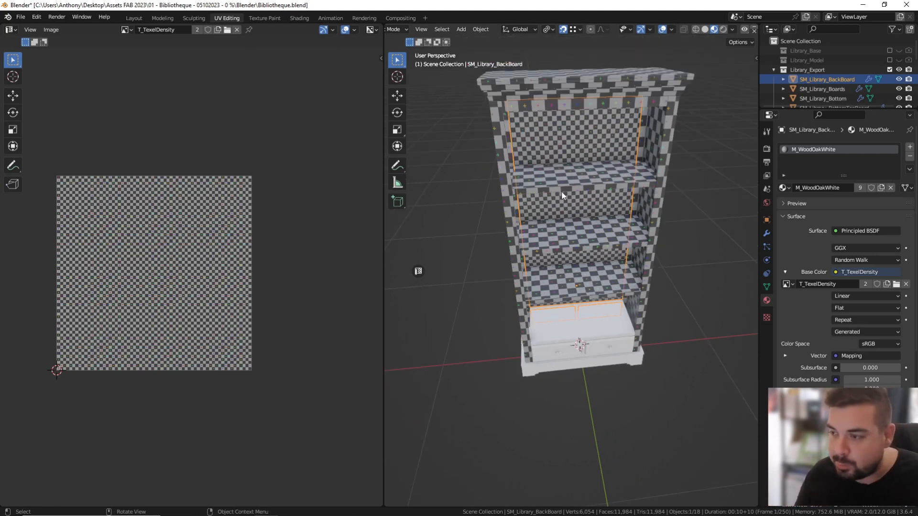
mouse_move(562, 191)
middle_down()
mouse_move(598, 191)
mouse_move(556, 262)
mouse_move(546, 199)
middle_up()
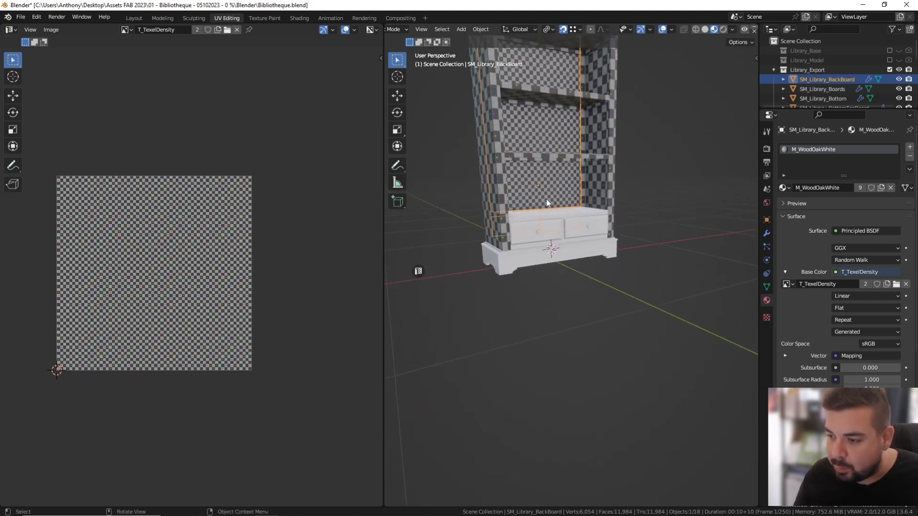
scroll(545, 204, up, 1)
click(543, 206)
scroll(552, 227, up, 2)
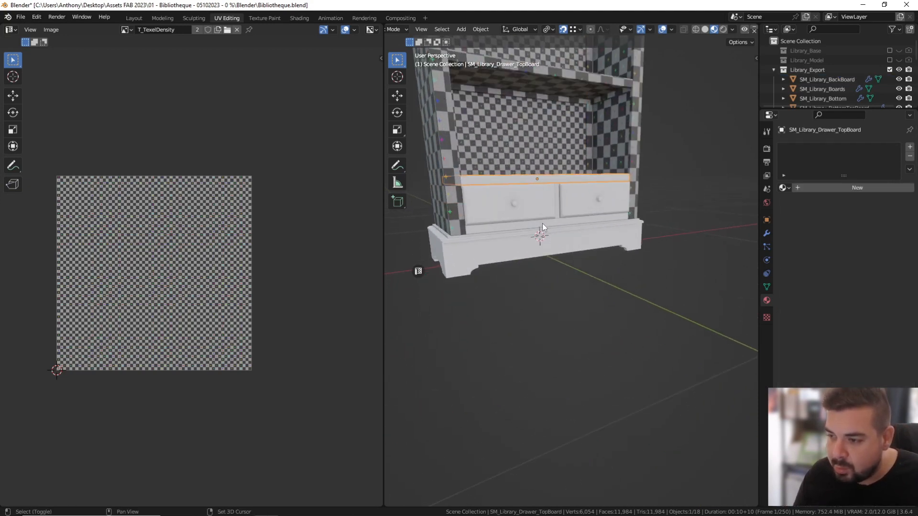
shift+click(537, 232)
shift+click(463, 240)
shift+click(463, 254)
shift+middle_drag(495, 251, 518, 243)
Select the sharp edges of the four lower pieces in Edit Mode and mark them as seams.
key(Tab)
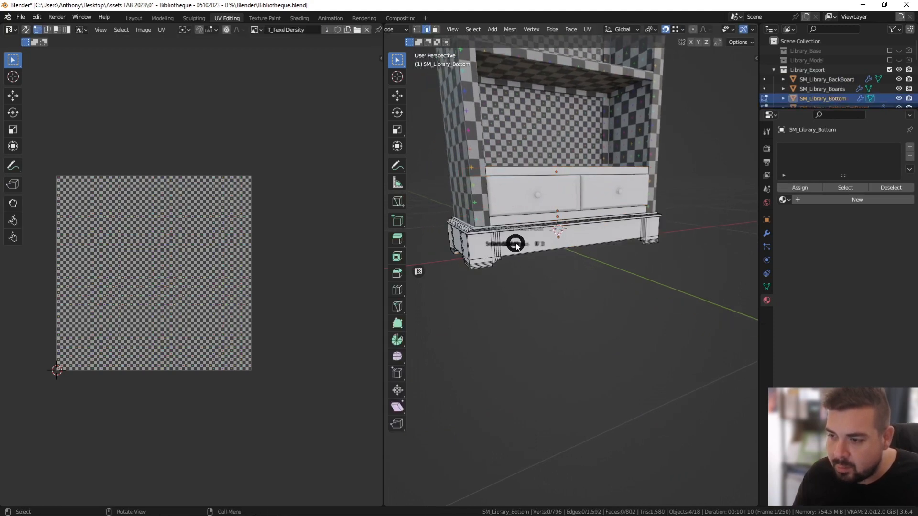
key(a)
click(519, 191)
key(a)
click(520, 150)
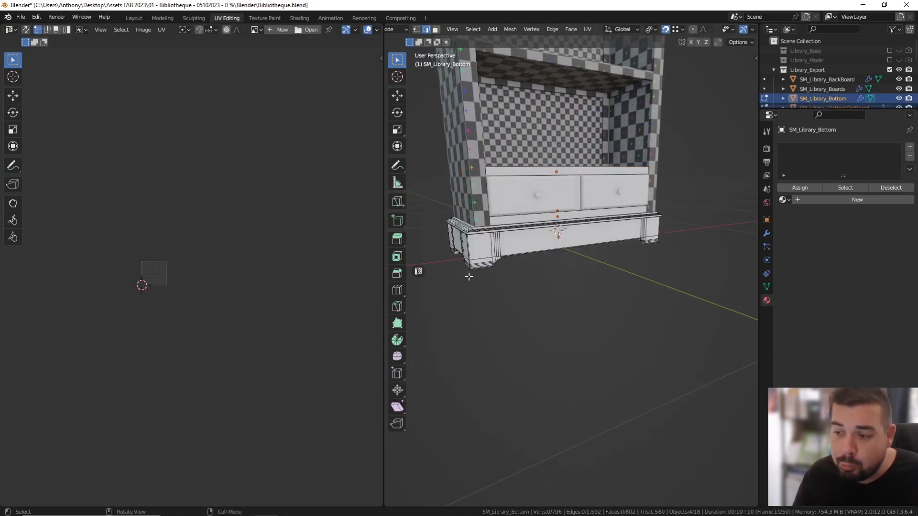
click(473, 29)
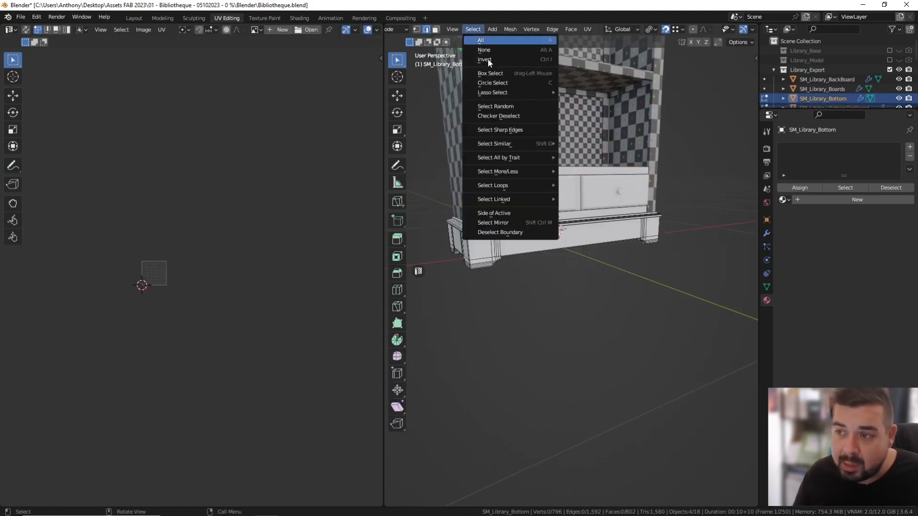
click(517, 130)
key(ctrl+e)
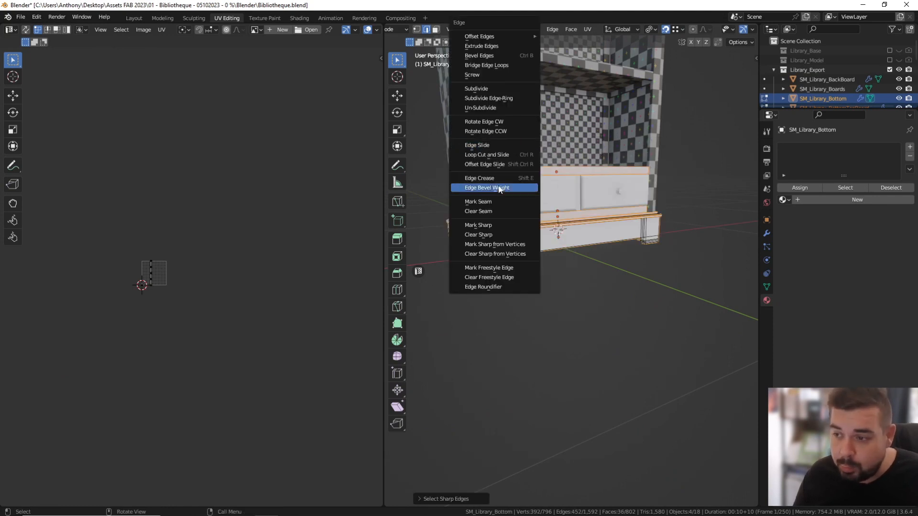
click(493, 202)
Unwrap the complete meshes of the four lower pieces together and return to Object Mode.
key(a)
click(494, 116)
key(u)
click(494, 117)
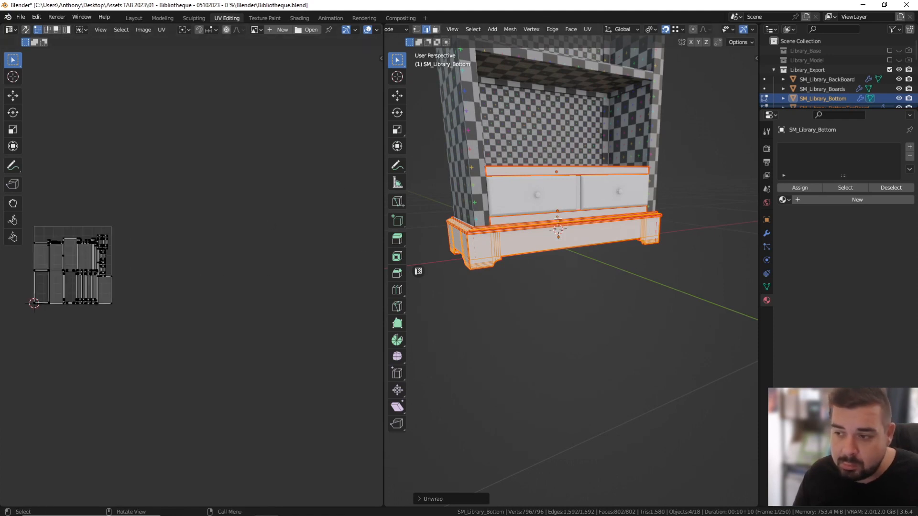
key(Tab)
Assign M_WoodOakWhite to the bottom base, link the material to the other selected lower pieces and deselect everything.
click(783, 187)
click(808, 202)
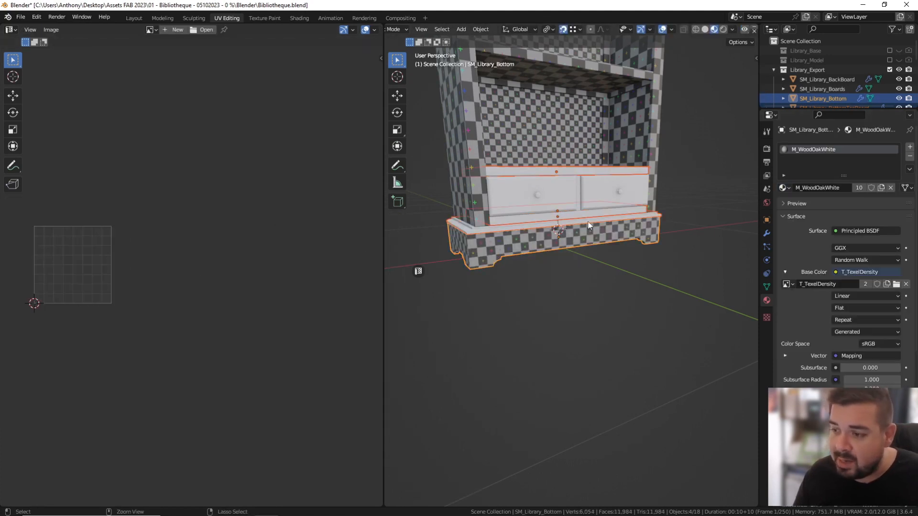
key(ctrl+l)
click(589, 223)
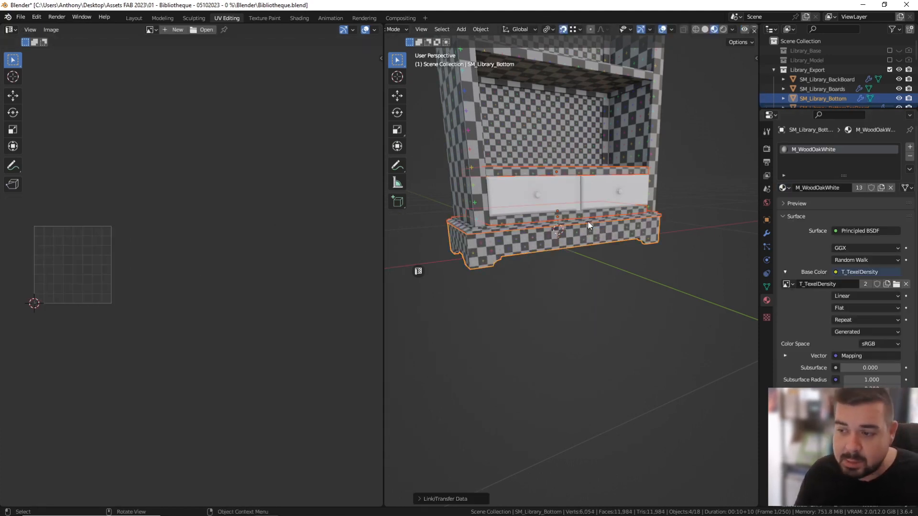
middle_drag(580, 238, 532, 274)
key(a)
click(539, 229)
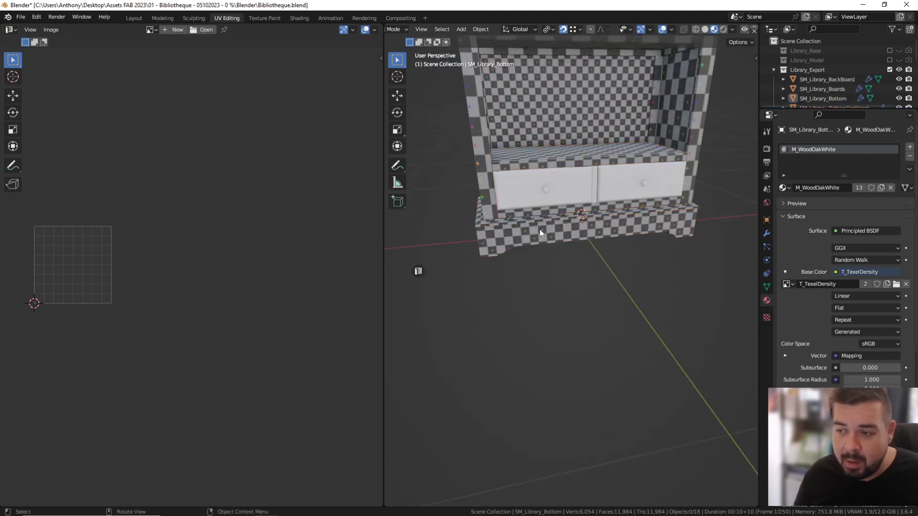
Select the middle board between the two drawers and enter Edit Mode with none of its mesh selected.
scroll(541, 230, up, 5)
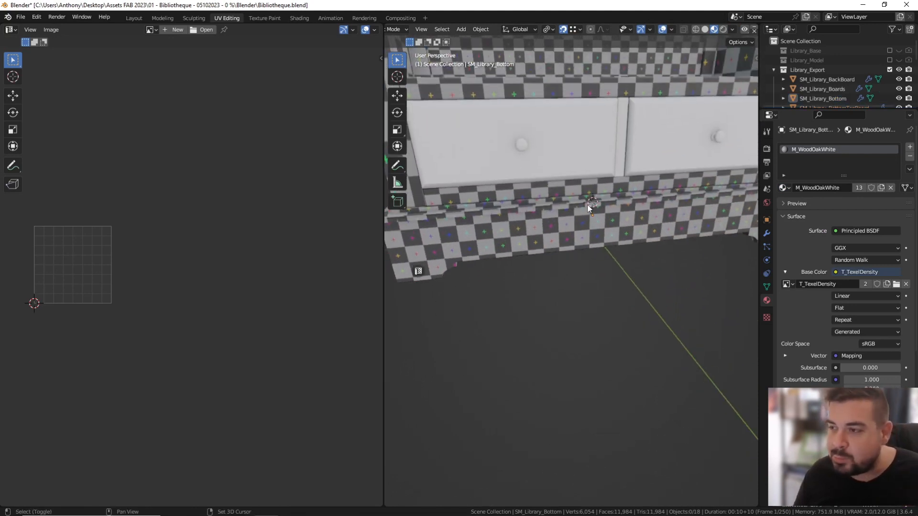
click(623, 127)
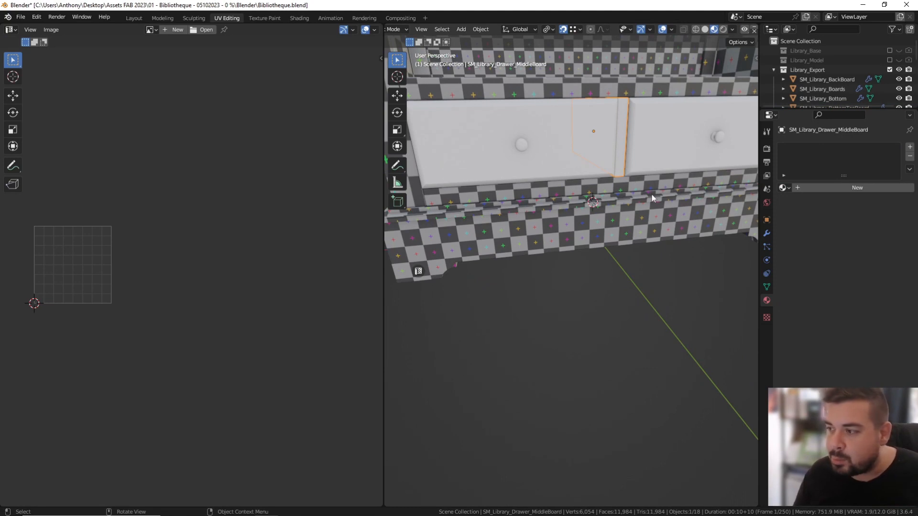
key(Tab)
key(a)
key(alt+a)
Add the Select Sharp Edges command to Quick Favorites.
click(473, 30)
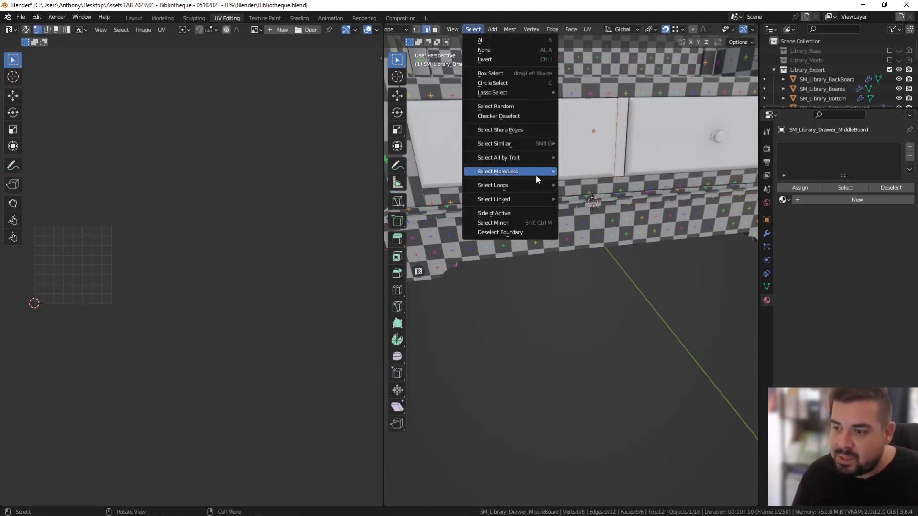
click(516, 134)
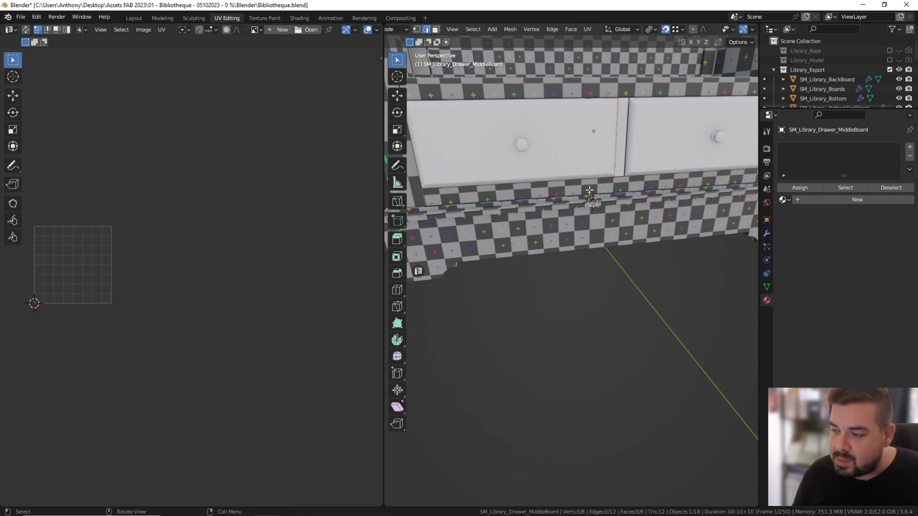
key(q)
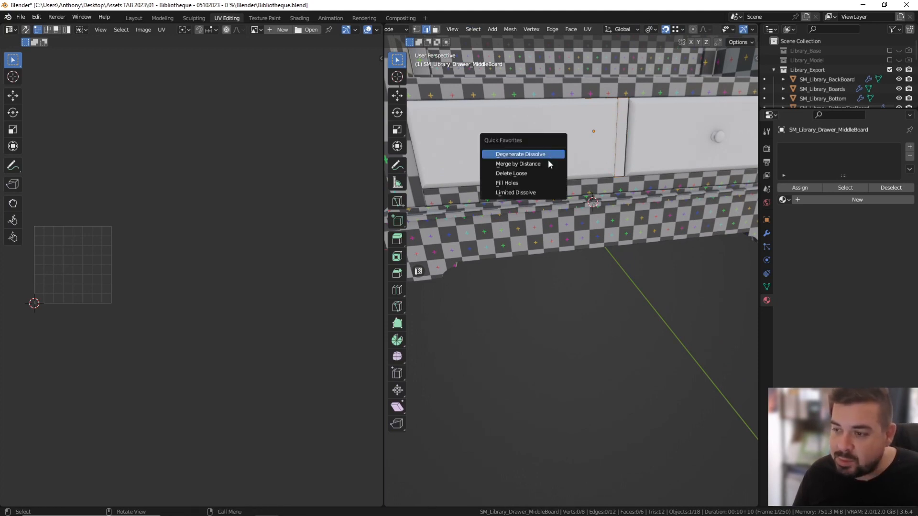
click(472, 29)
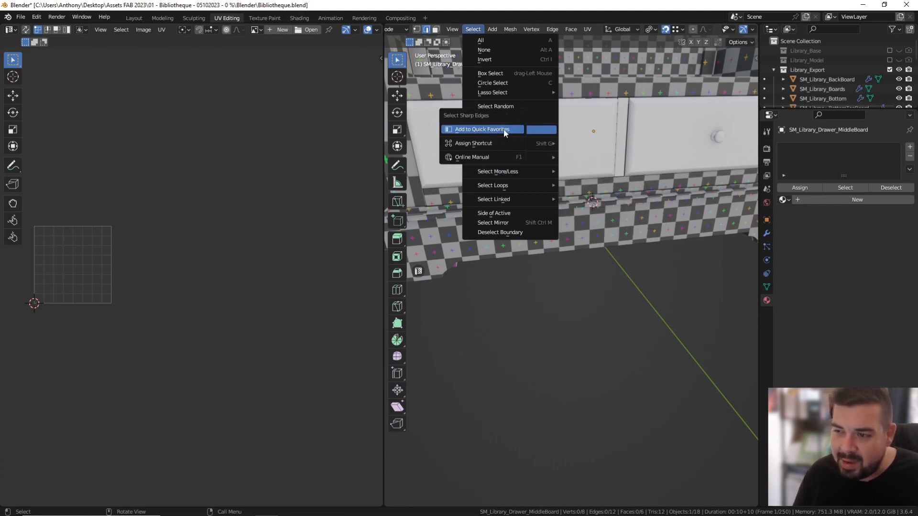
Select the middle board's sharp edges through Quick Favorites and mark them as seams.
key(q)
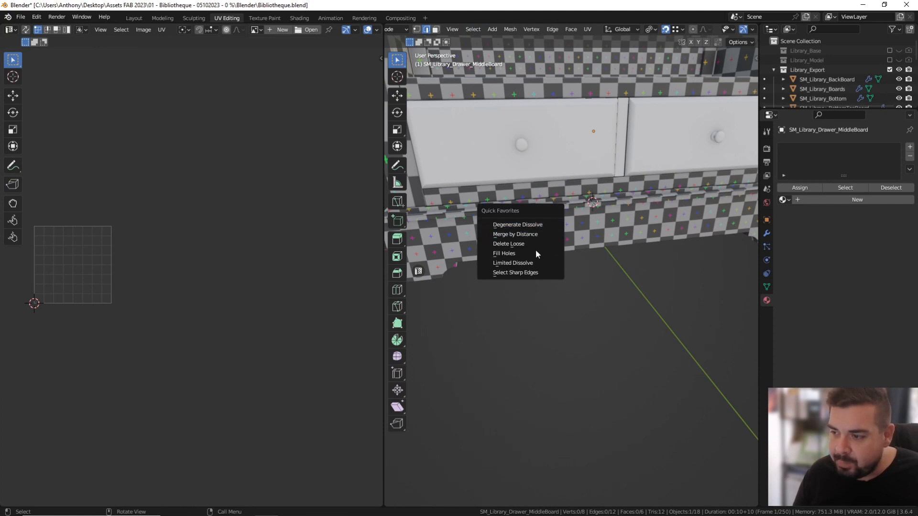
click(529, 273)
key(ctrl+e)
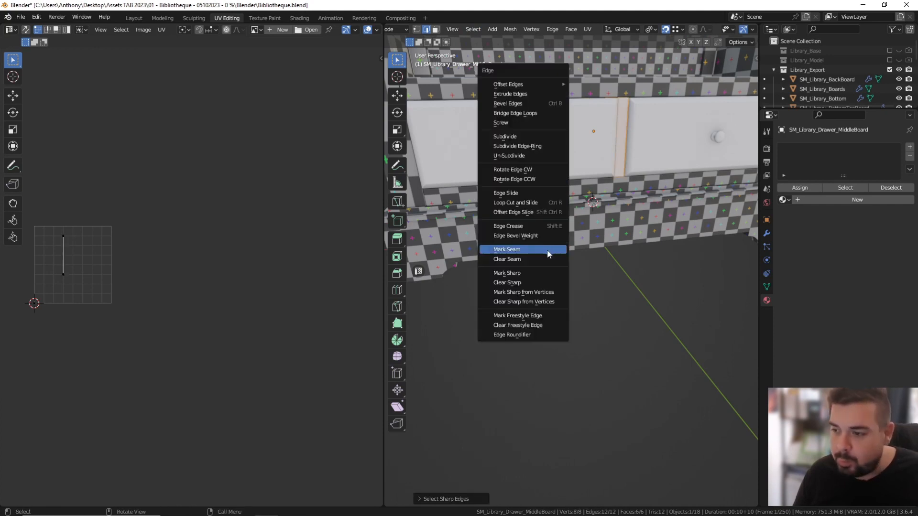
click(547, 250)
Select the whole mesh of the middle drawer board and unwrap it.
key(a)
click(547, 200)
key(a)
click(547, 128)
key(a)
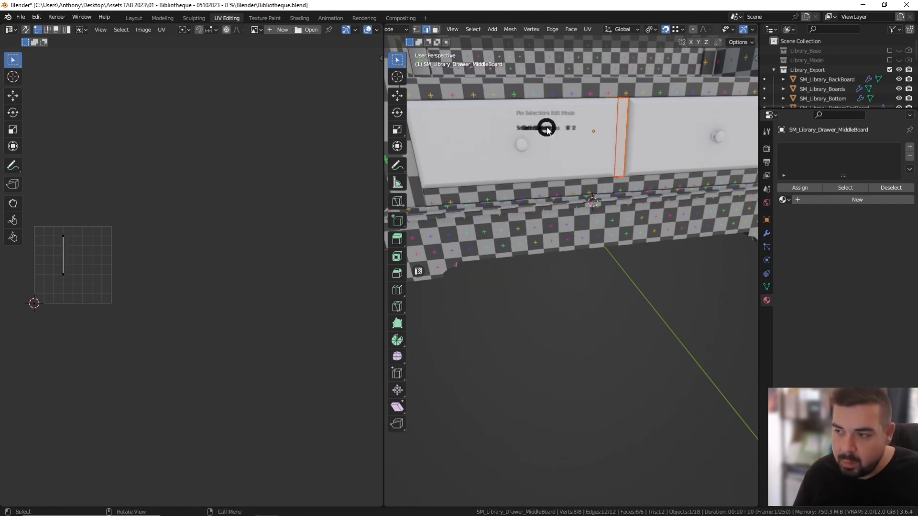
click(555, 113)
key(u)
click(636, 207)
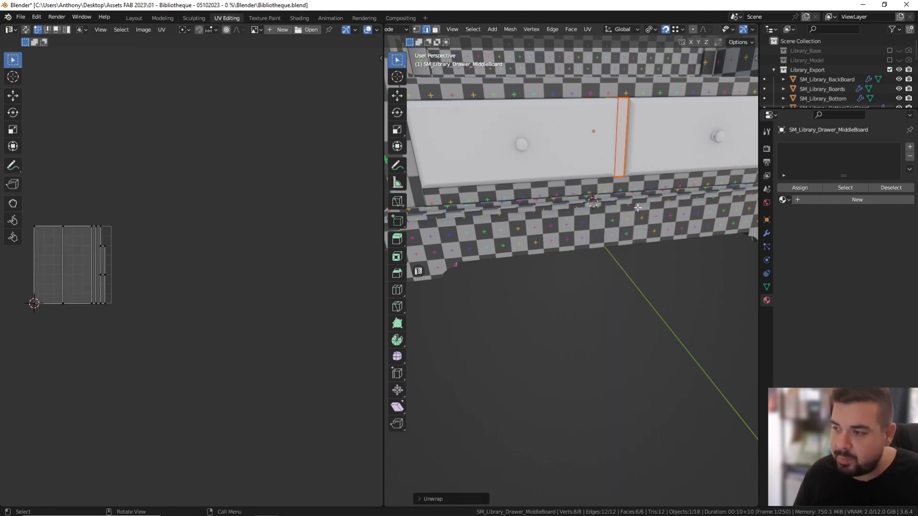
Return to Object Mode and assign M_WoodOakWhite to the middle drawer board.
key(Tab)
click(785, 199)
click(813, 204)
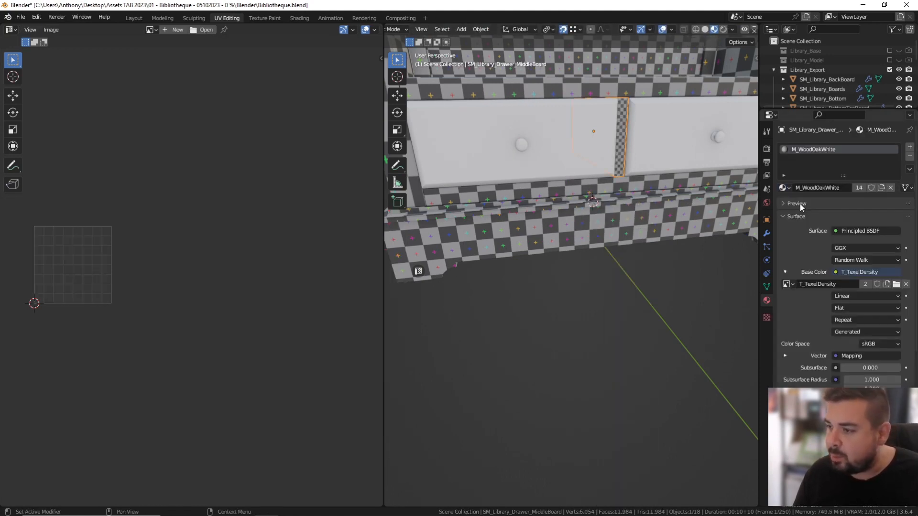
Select the left and right drawers together and isolate them in Local View.
click(559, 149)
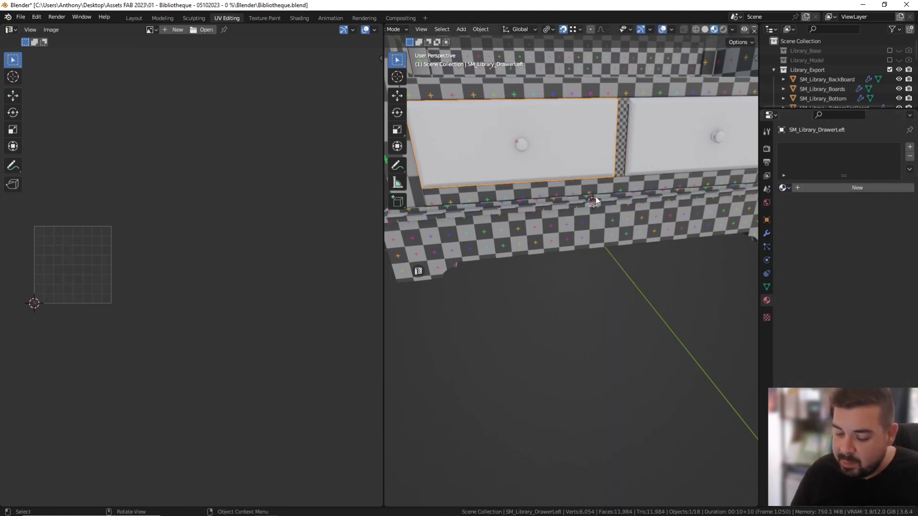
shift+click(647, 139)
key(KP_Divide)
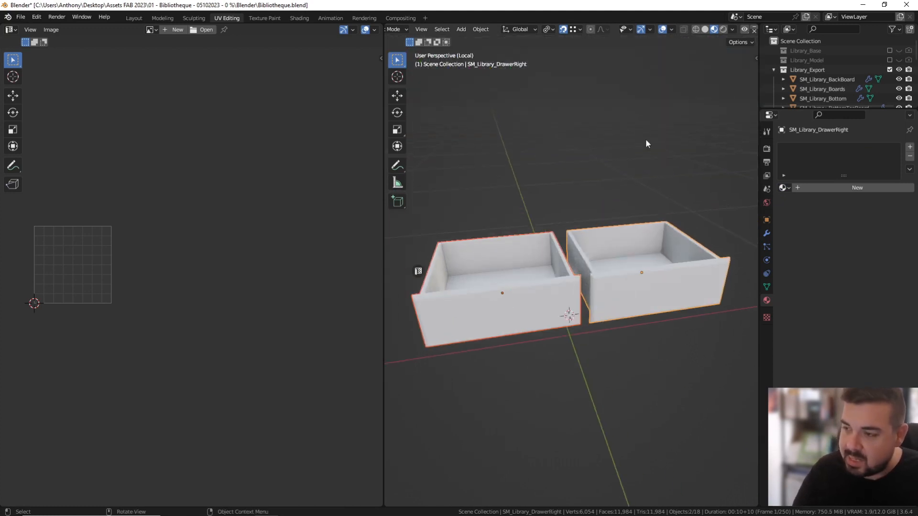
Enter Edit Mode on both drawers and dissolve the extra edge loop around the middle of the left drawer.
key(Tab)
key(a)
click(619, 95)
key(a)
click(500, 306)
alt+click(500, 306)
key(x)
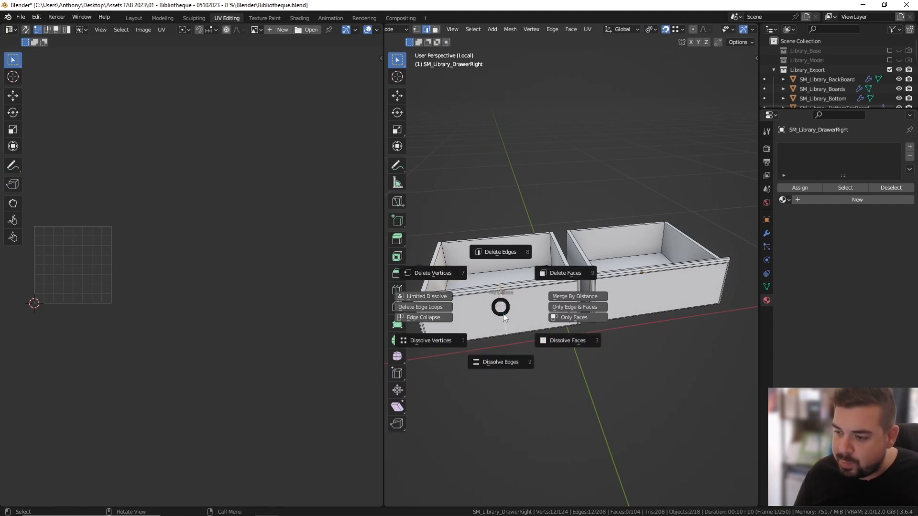
click(502, 359)
Select the sharp edges of both drawers and mark them as seams.
key(a)
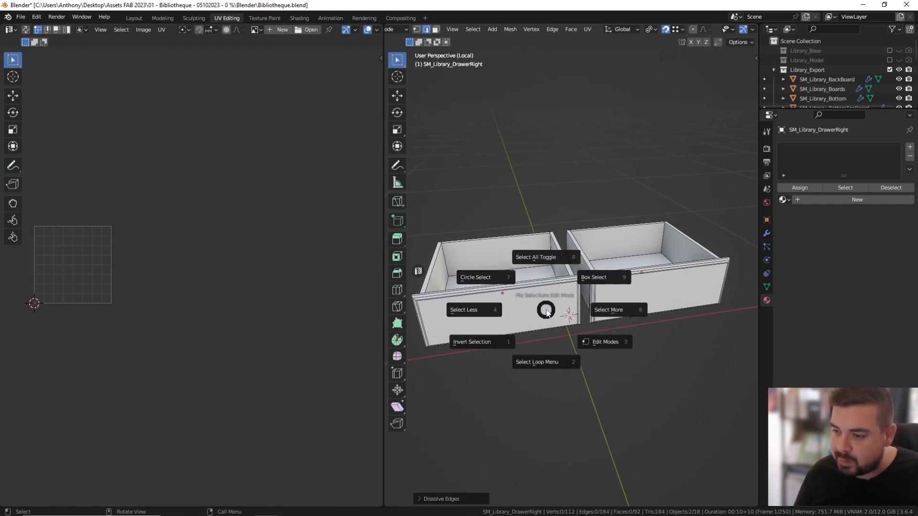
click(545, 257)
key(a)
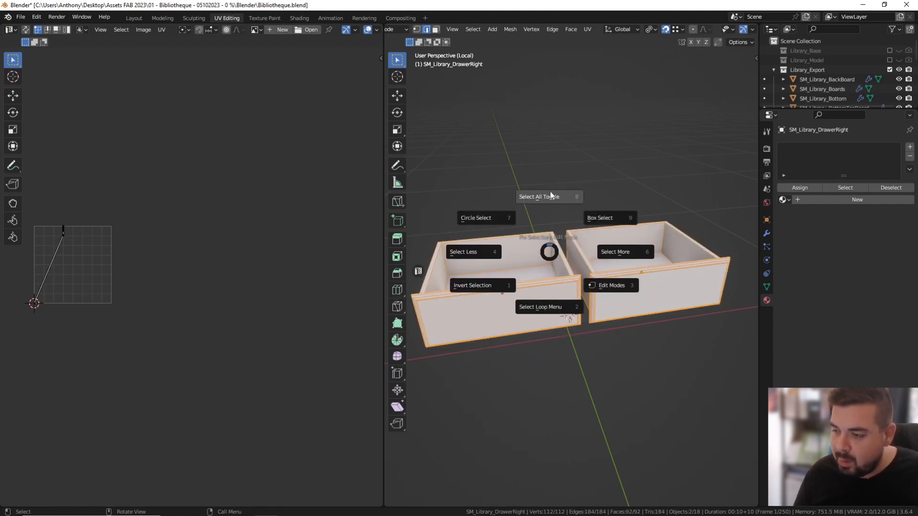
click(550, 204)
key(q)
click(541, 189)
key(ctrl+e)
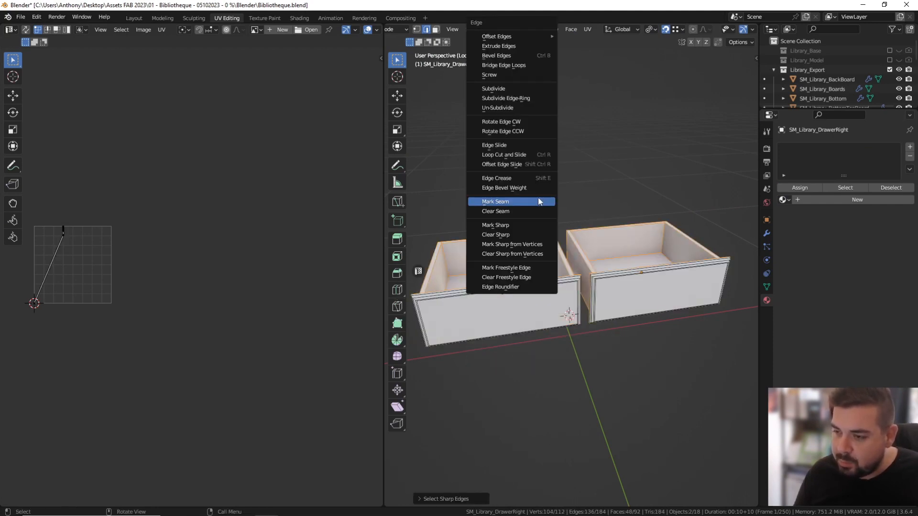
click(538, 197)
Select the whole mesh of both drawers, unwrap it and return to Object Mode.
key(a)
click(539, 146)
key(a)
click(538, 94)
key(u)
click(537, 94)
key(Tab)
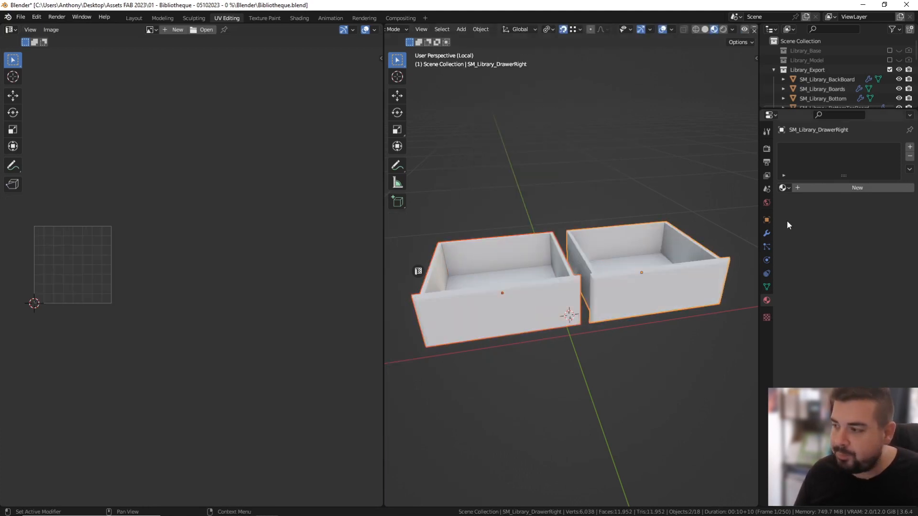
Assign M_WoodOakWhite to the right drawer and link the material to the left drawer.
click(790, 188)
click(817, 203)
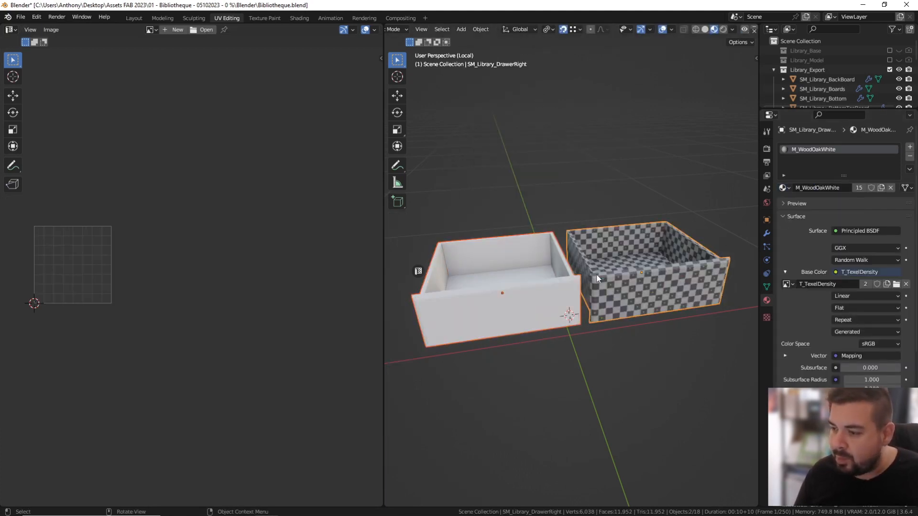
key(ctrl+l)
click(576, 279)
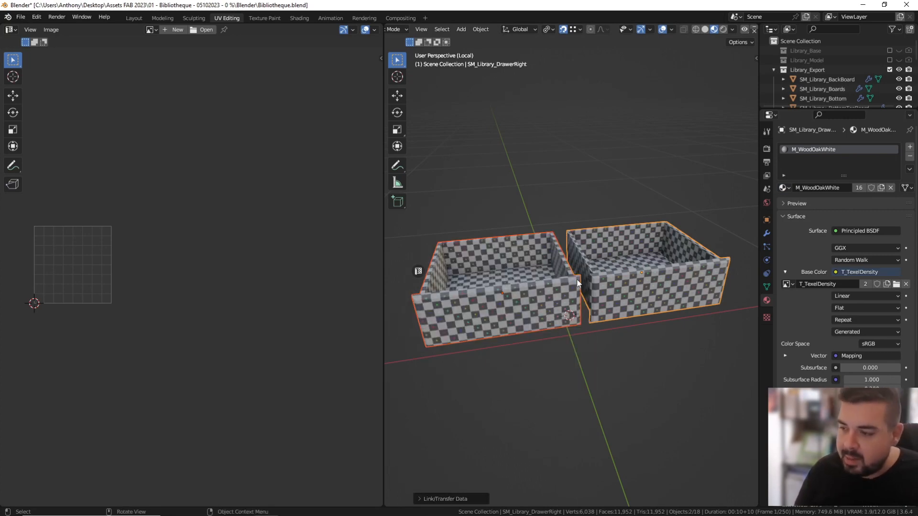
Leave Local View and select the left and right drawer handles together.
key(slash)
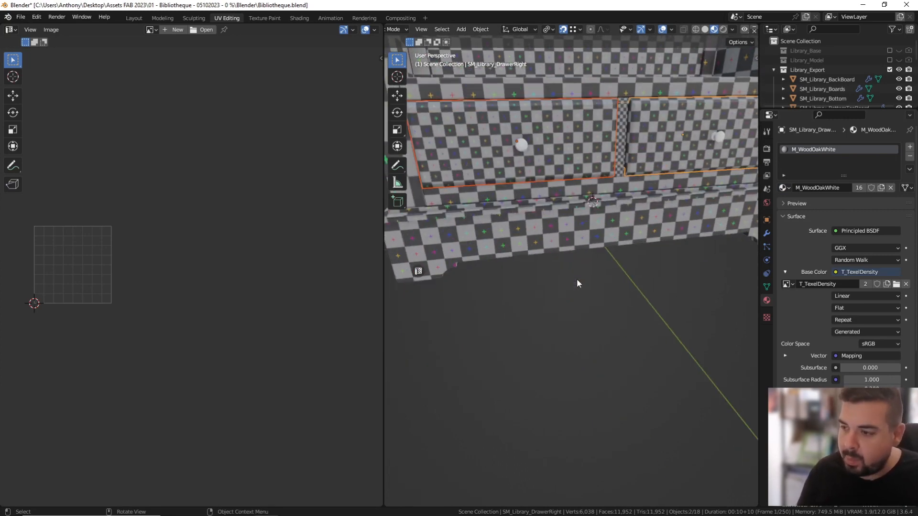
key(a)
click(589, 225)
middle_drag(580, 211, 587, 257)
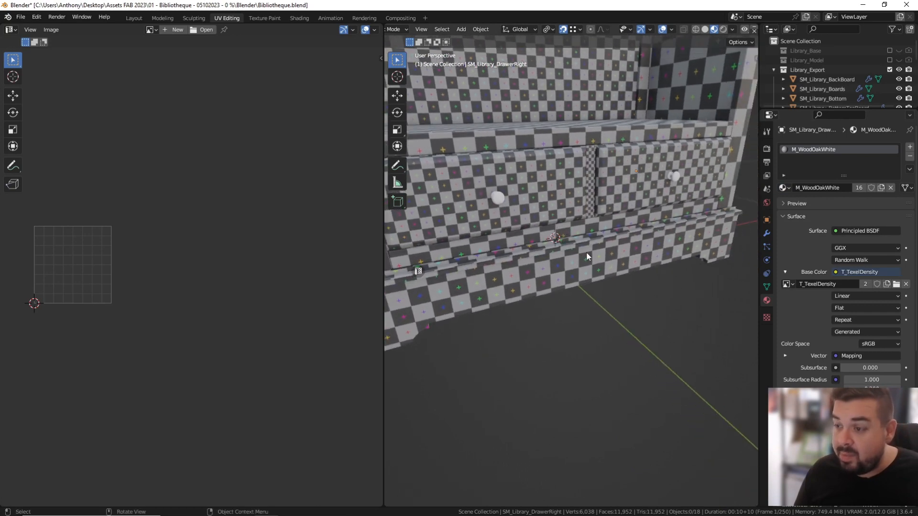
click(498, 198)
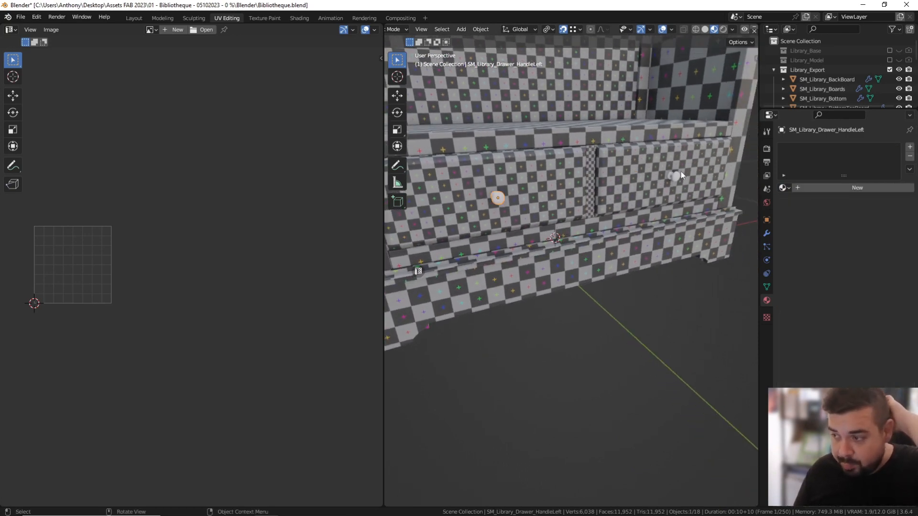
shift+click(675, 178)
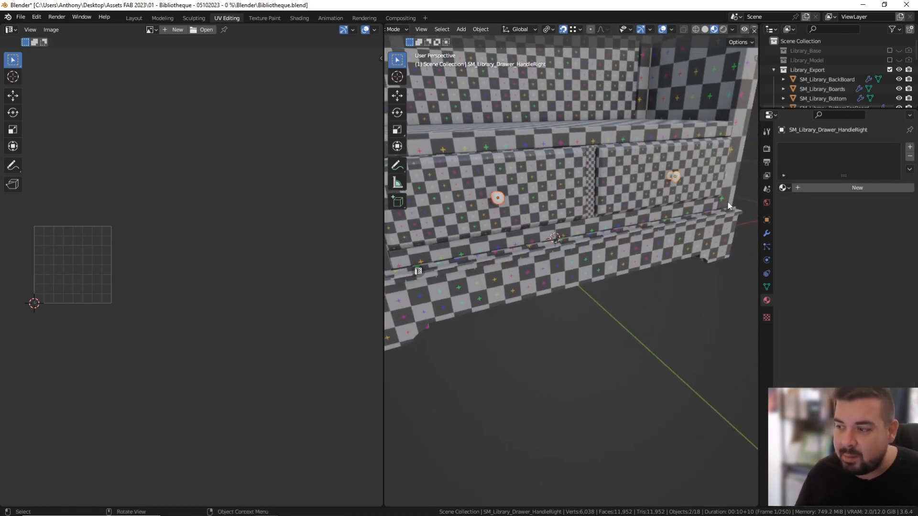
Create a new material on the right drawer handle and name it M_BrassLight.
click(818, 185)
double_click(819, 186)
text(M_BrassLight)
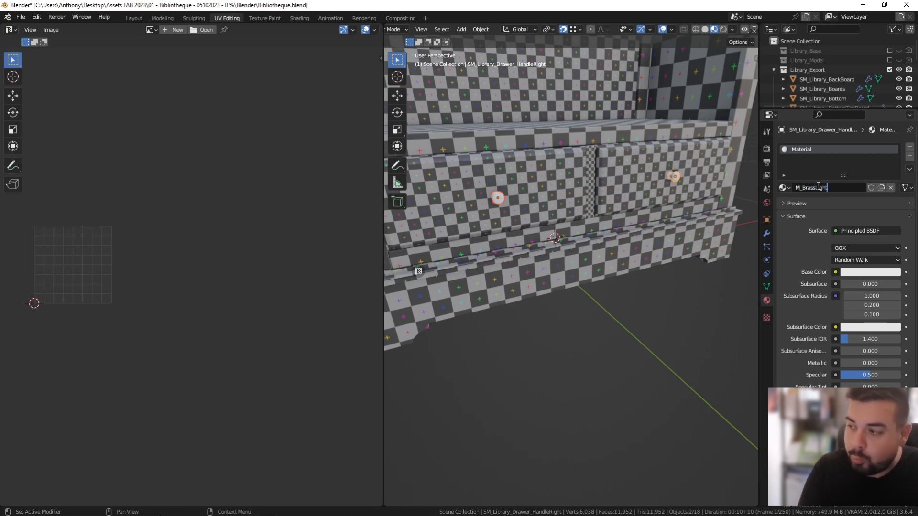
key(Return)
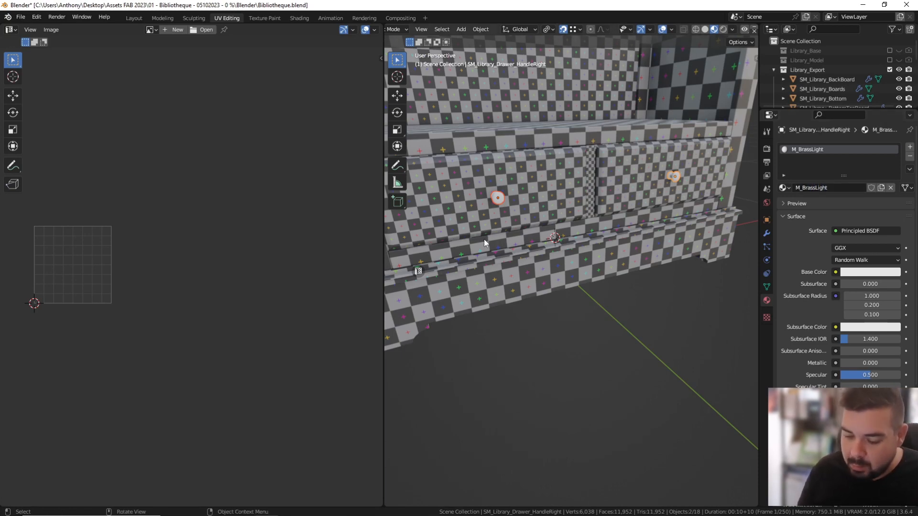
click(877, 271)
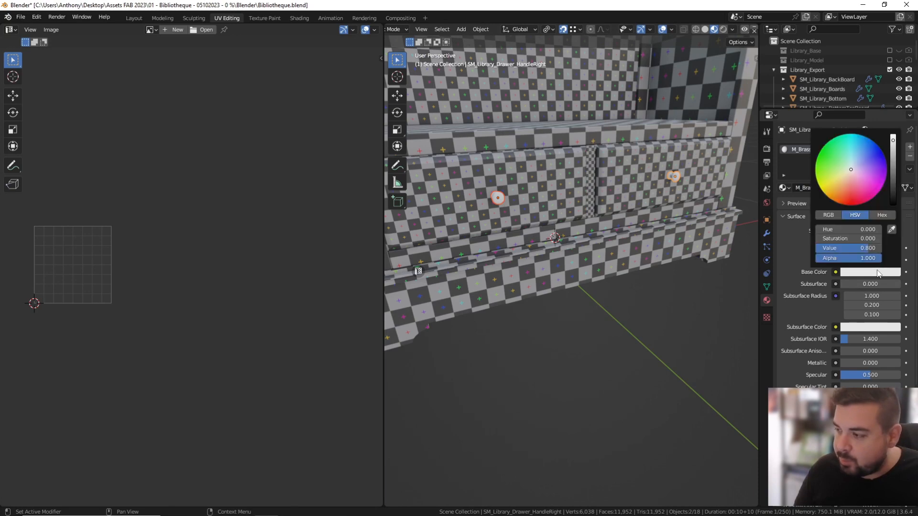
drag(850, 170, 833, 194)
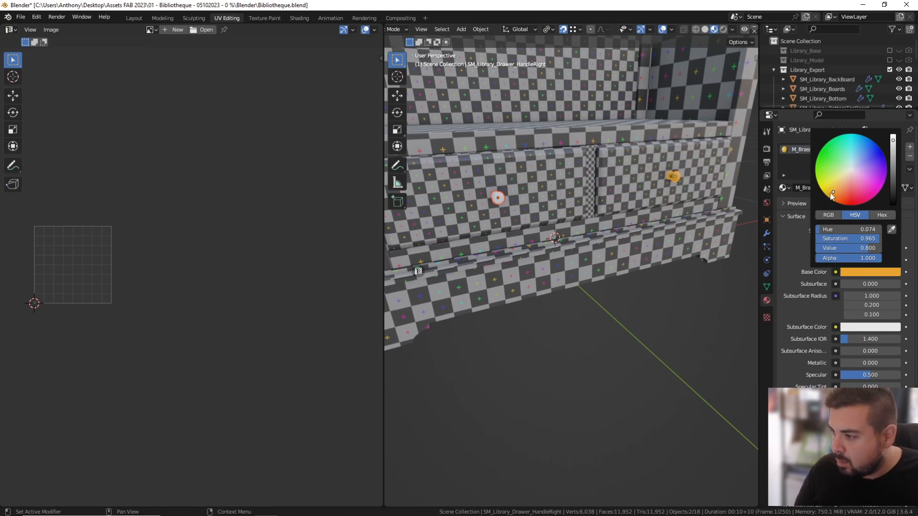
key(Escape)
click(836, 272)
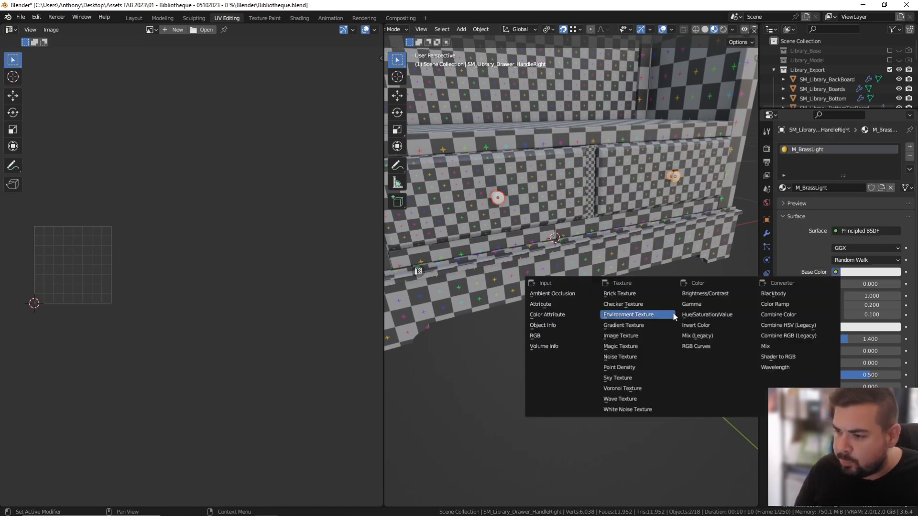
key(Escape)
Set the Base Color of M_BrassLight to an Image Texture using T_TexelDensity.
click(836, 271)
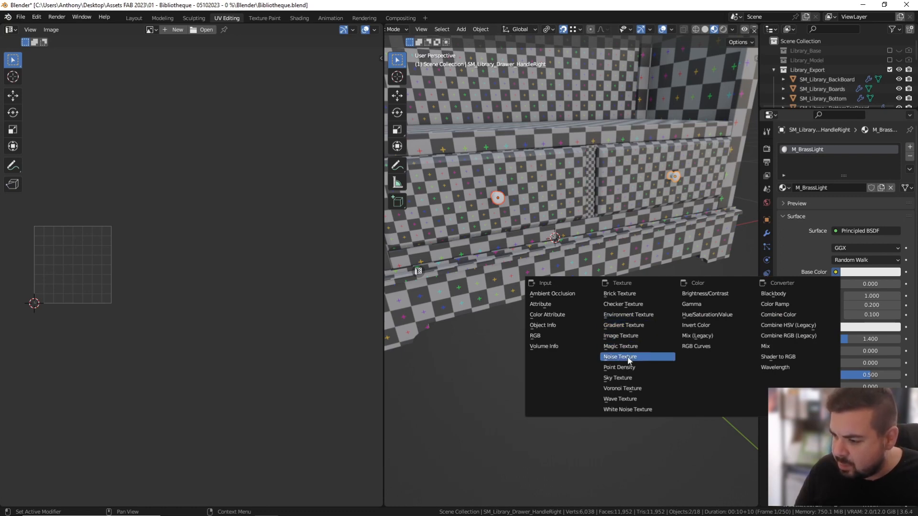
click(621, 336)
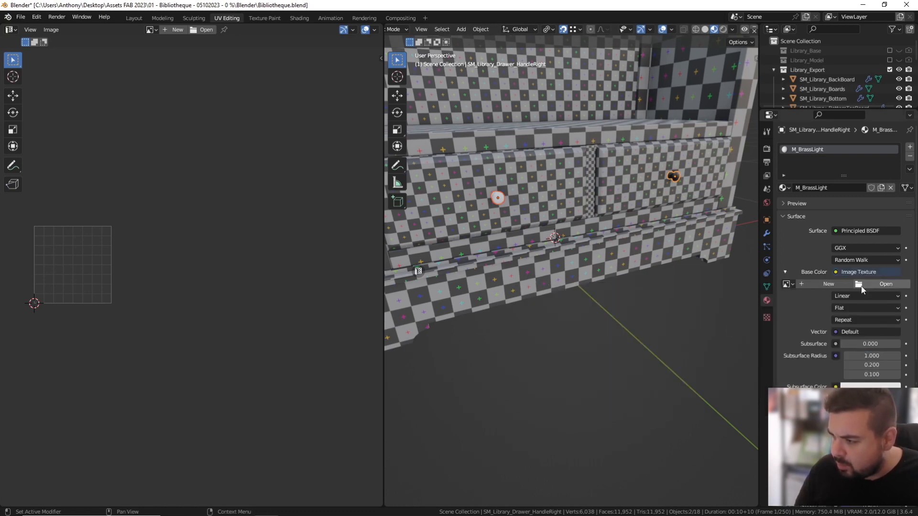
click(790, 284)
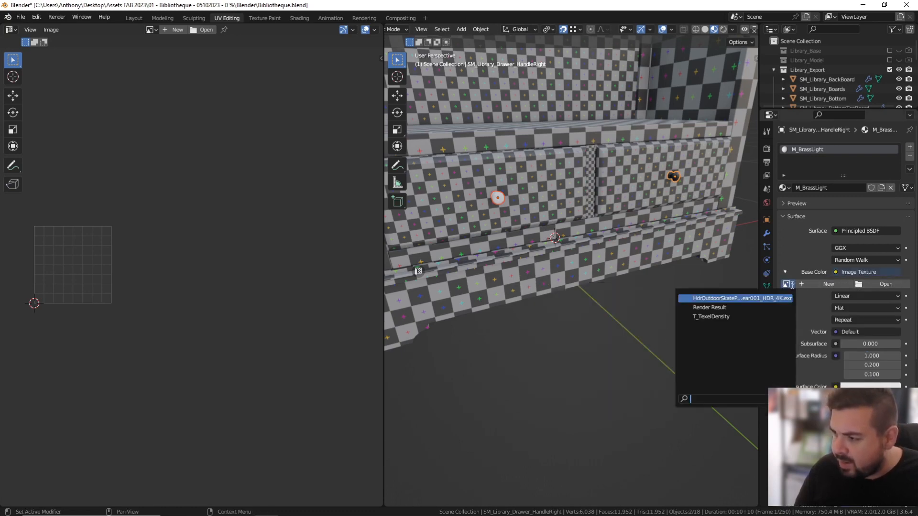
click(725, 318)
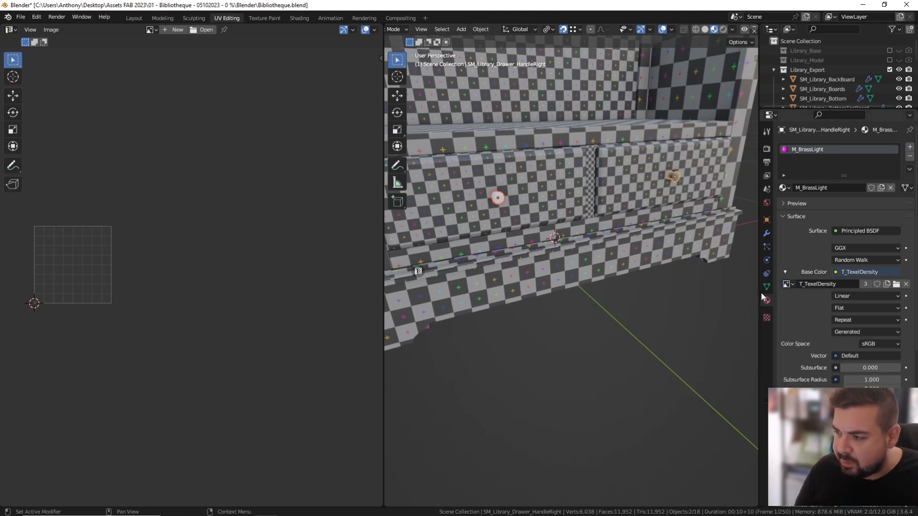
Link M_BrassLight to the left drawer handle and isolate both handles in Local View.
key(ctrl+l)
click(663, 199)
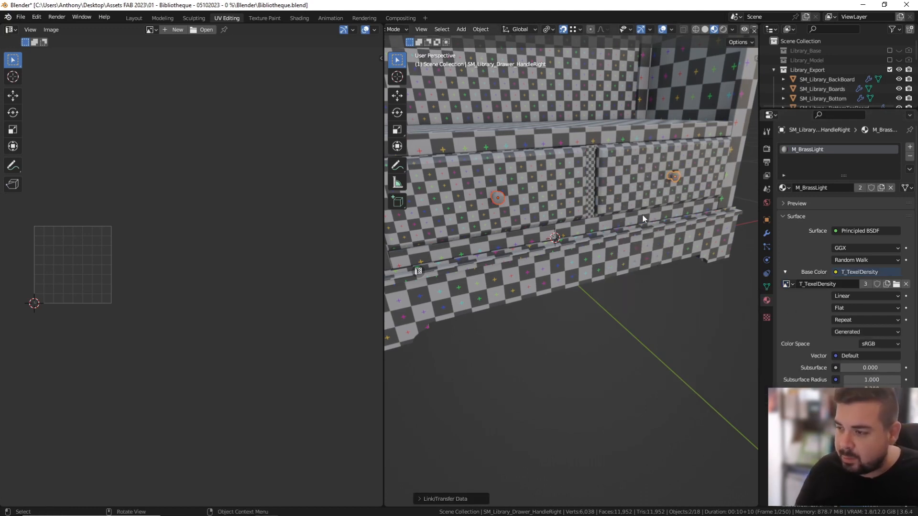
key(KP_Divide)
middle_drag(642, 218, 603, 287)
scroll(616, 291, up, 5)
scroll(604, 288, up, 3)
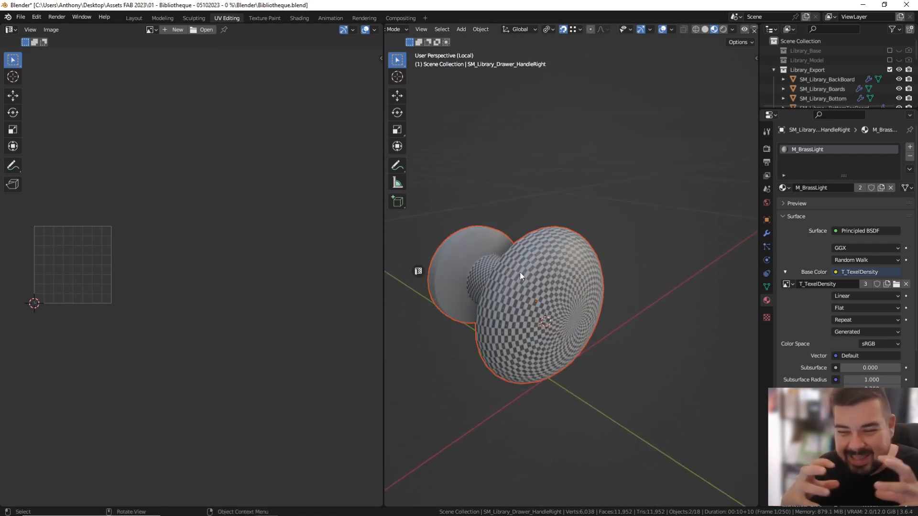
Enter Edit Mode on both handles, select their sharp edges and mark them as seams.
key(Tab)
key(a)
click(523, 221)
key(a)
click(523, 187)
key(q)
click(523, 186)
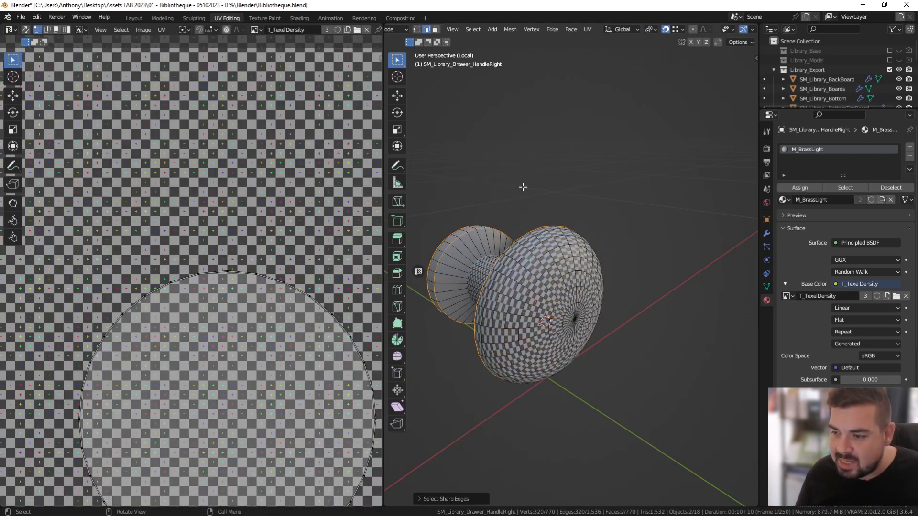
mouse_move(528, 195)
middle_down()
mouse_move(601, 200)
mouse_move(526, 199)
middle_up()
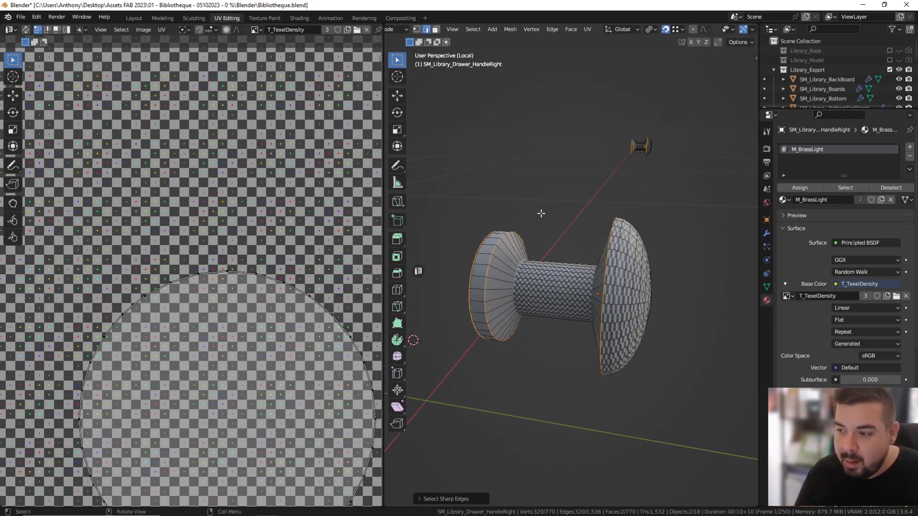
key(ctrl+e)
click(546, 216)
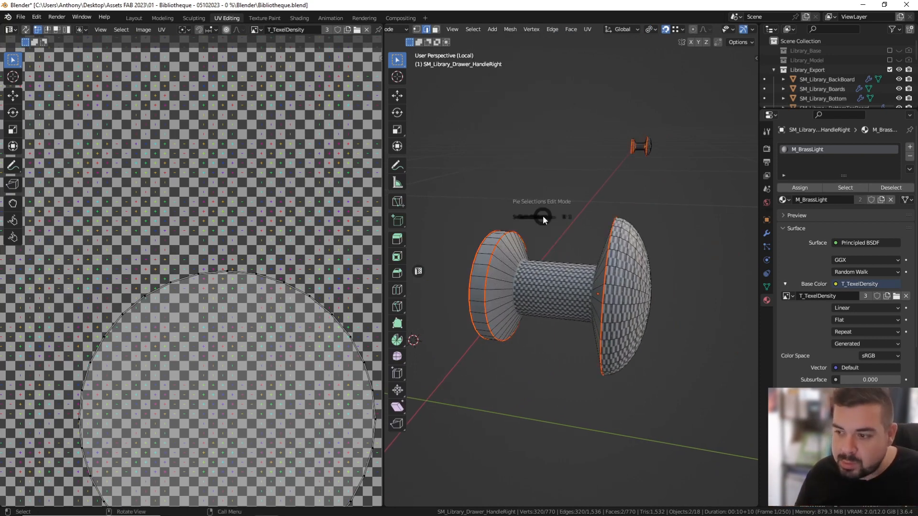
Unwrap the whole mesh of both handles, check the checker pattern on the shaft and clear the selection.
click(545, 178)
key(a)
click(551, 142)
key(u)
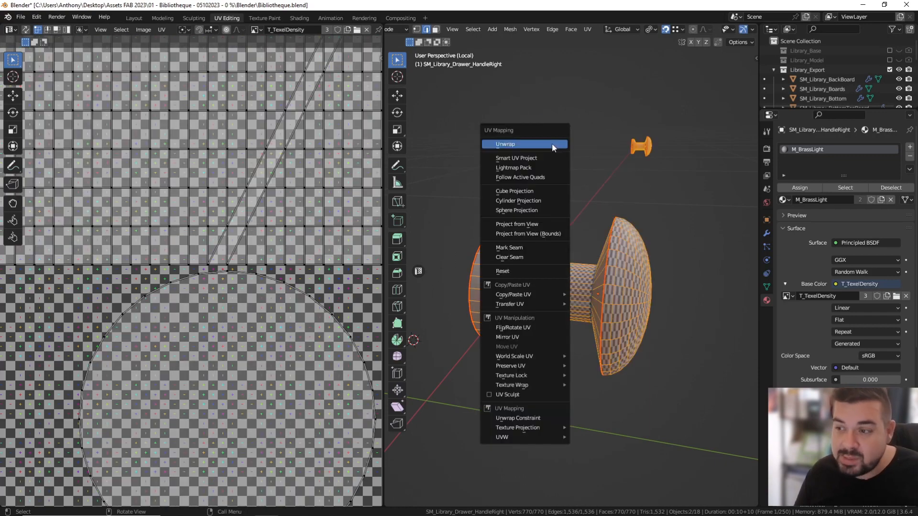
click(552, 142)
scroll(255, 238, down, 4)
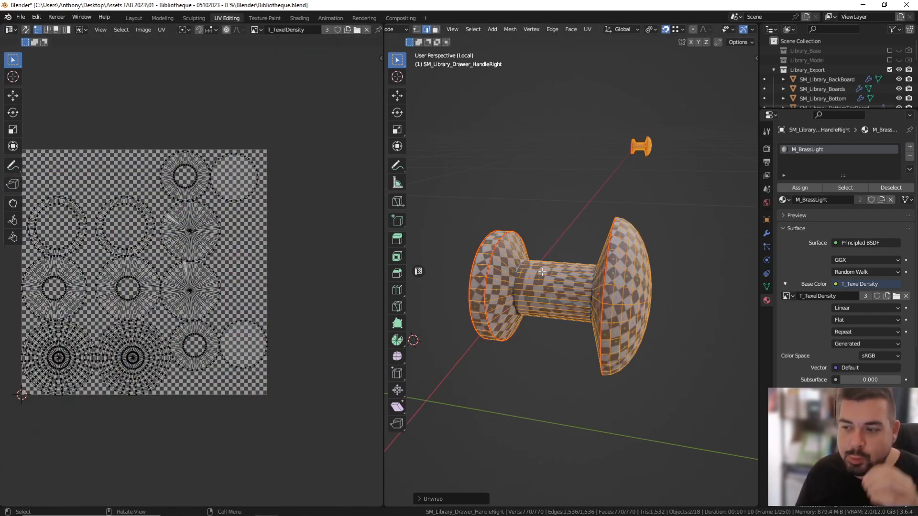
middle_drag(554, 288, 554, 267)
key(alt+a)
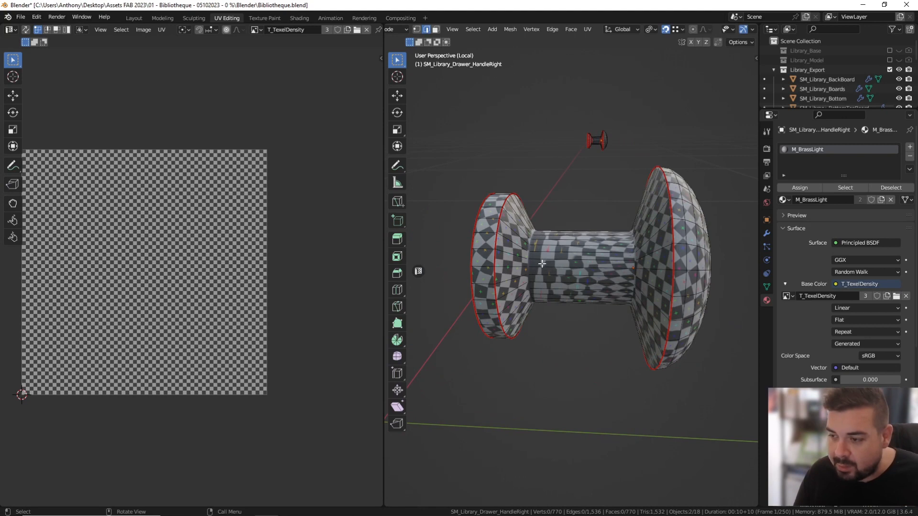
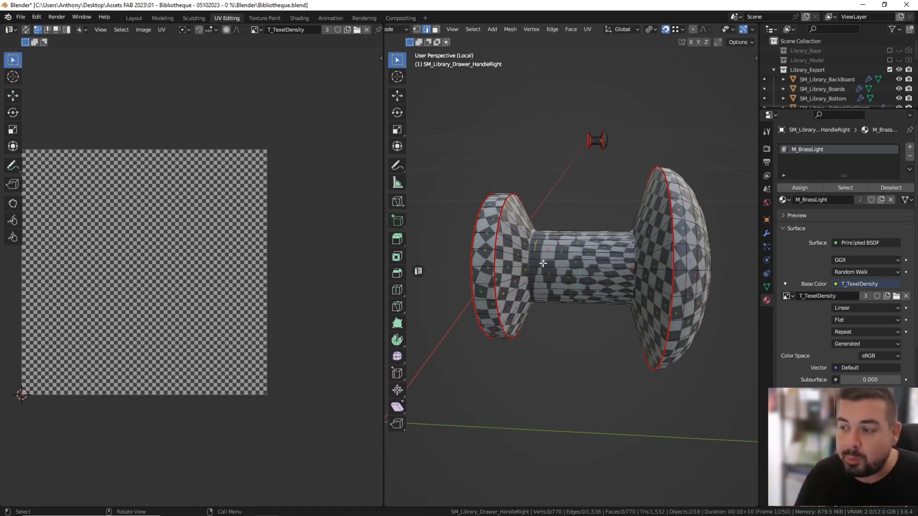
Select the edge loops at both ends of the nearer handle's shaft plus one lengthwise edge, and mark them as seams.
alt+click(526, 263)
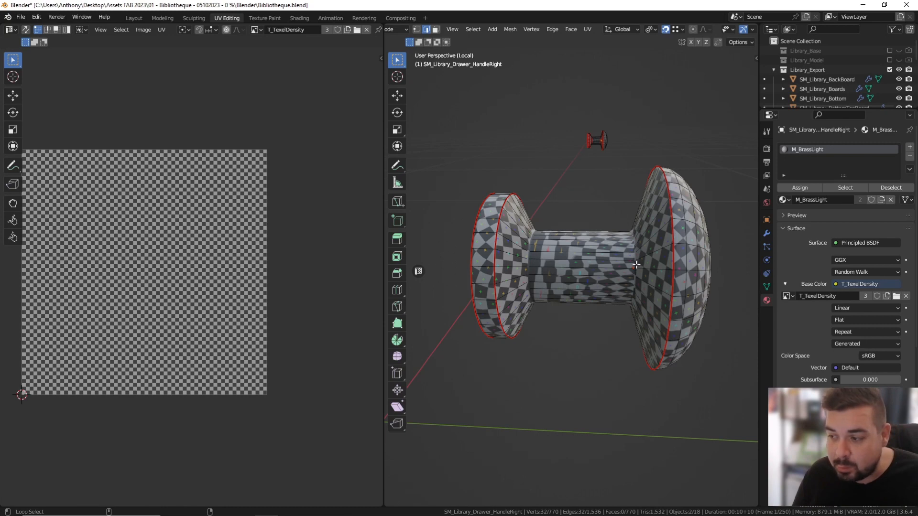
ctrl+click(587, 258)
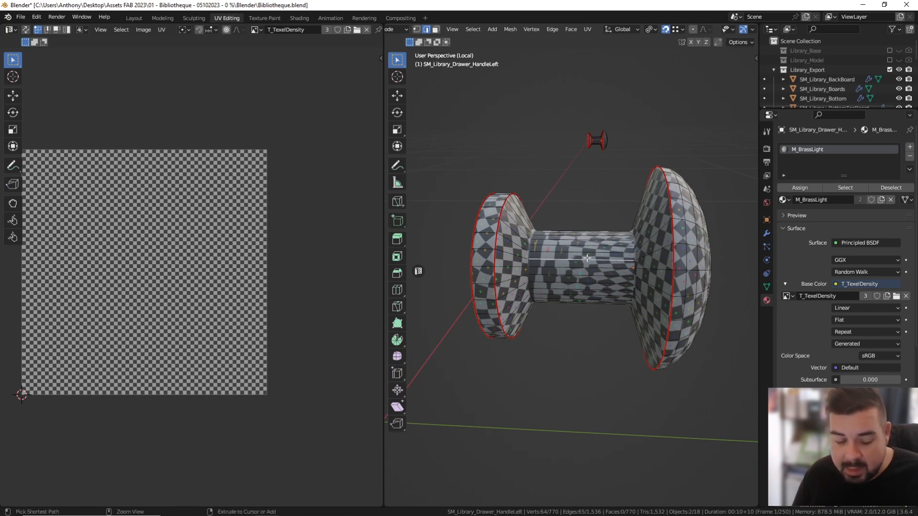
key(ctrl+e)
click(587, 259)
Select the whole mesh of both handles, unwrap it with the added shaft seams and return to Object Mode.
key(a)
click(587, 217)
key(a)
click(590, 168)
click(590, 167)
key(a)
click(591, 120)
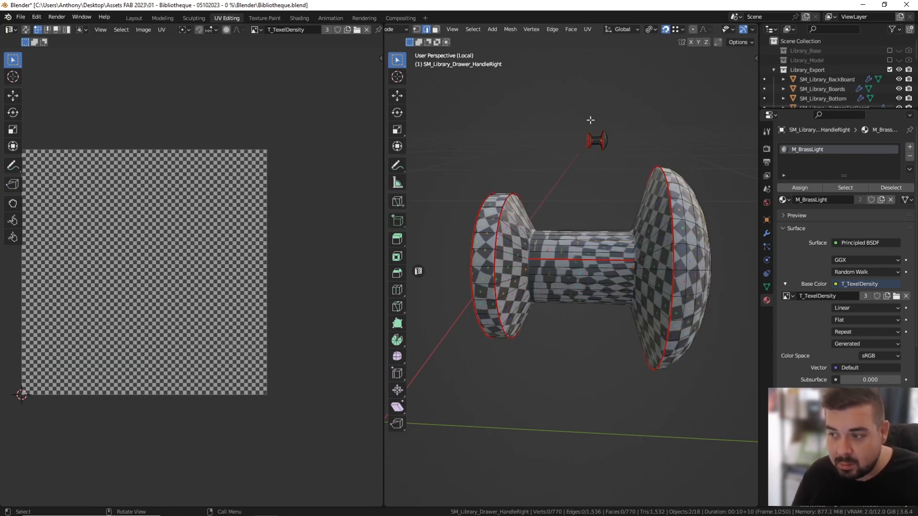
key(a)
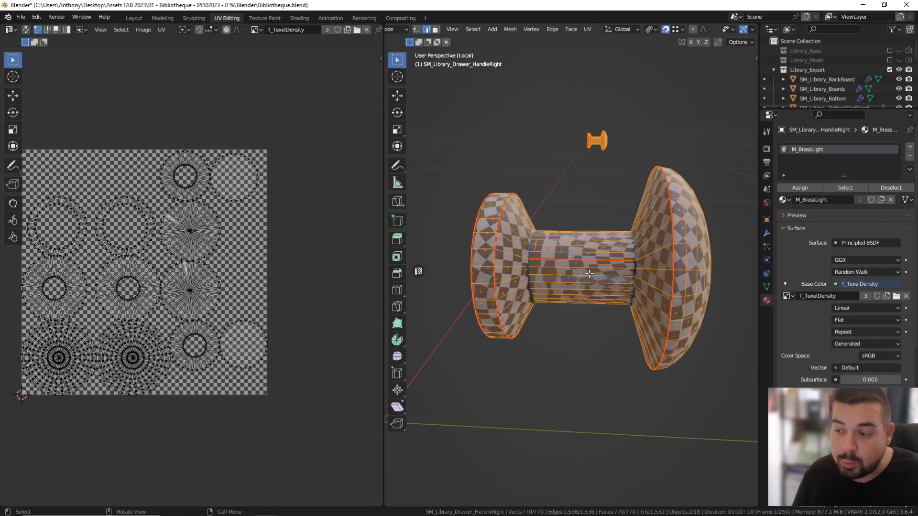
key(u)
click(572, 211)
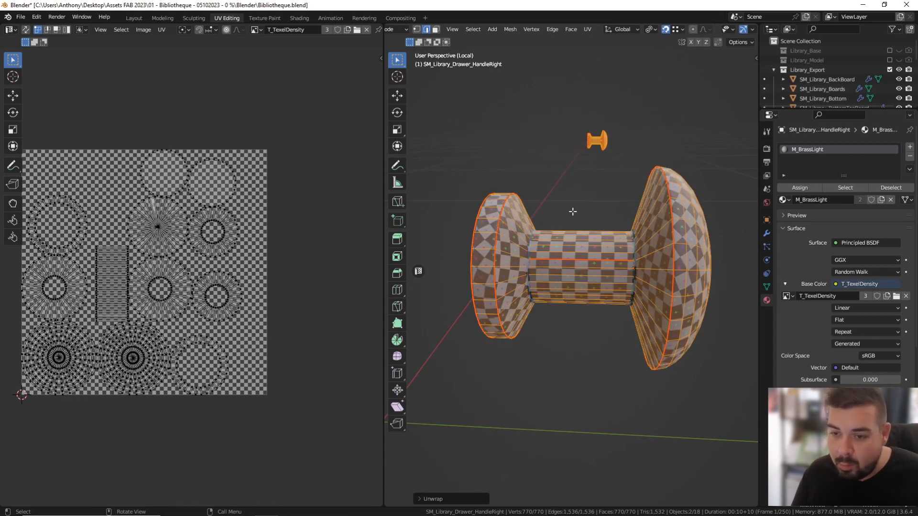
key(Tab)
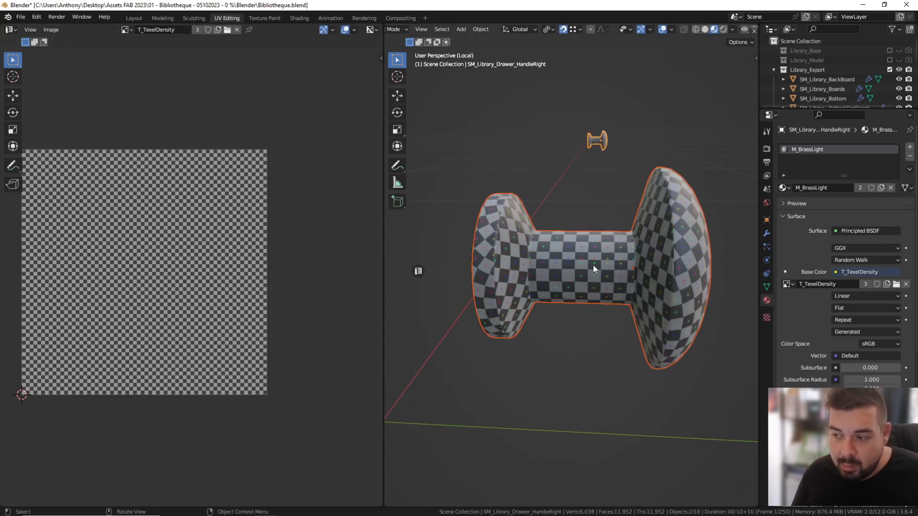
In Edit Mode, select the farther handle's shaft-end edge loops plus one lengthwise shaft edge, and mark them as seams.
middle_drag(586, 272, 532, 293)
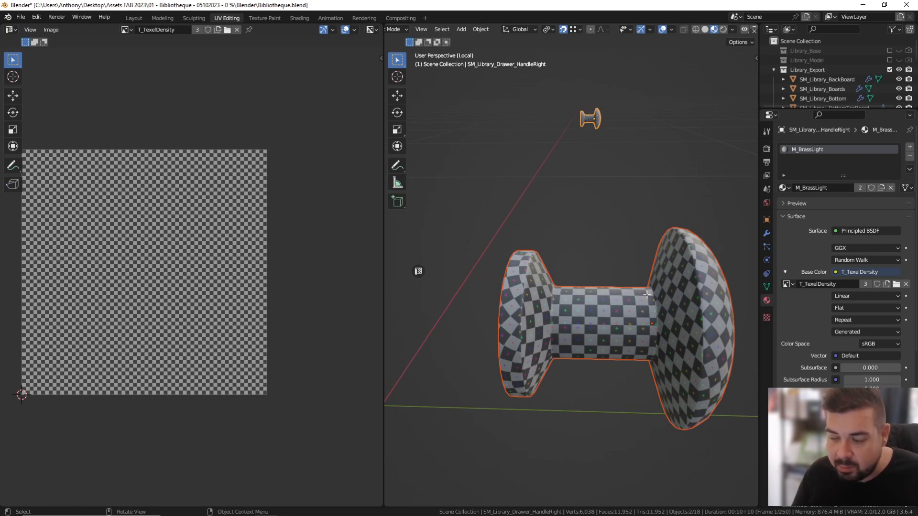
key(Tab)
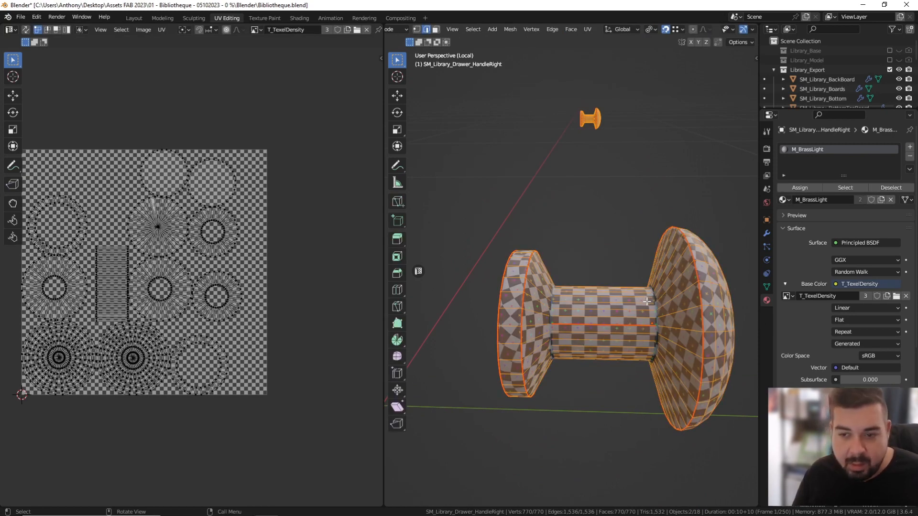
middle_drag(642, 305, 509, 294)
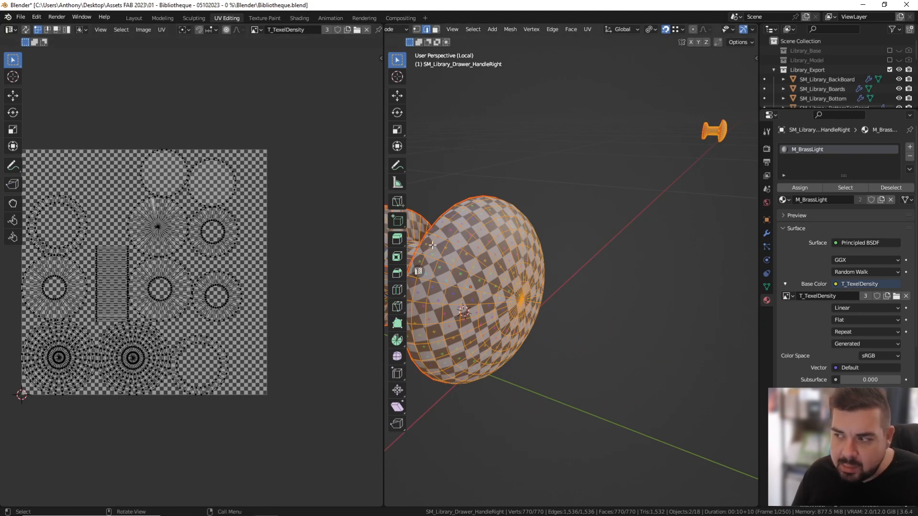
click(716, 132)
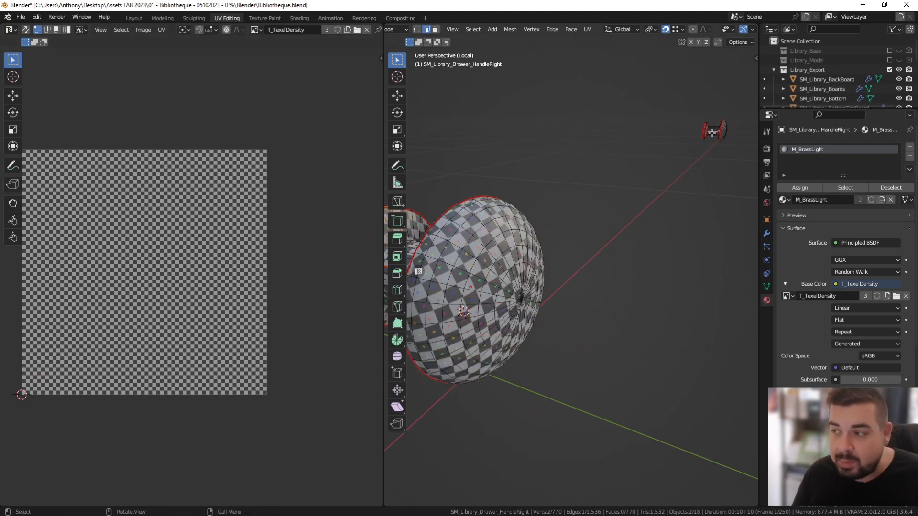
key(KP_Decimal)
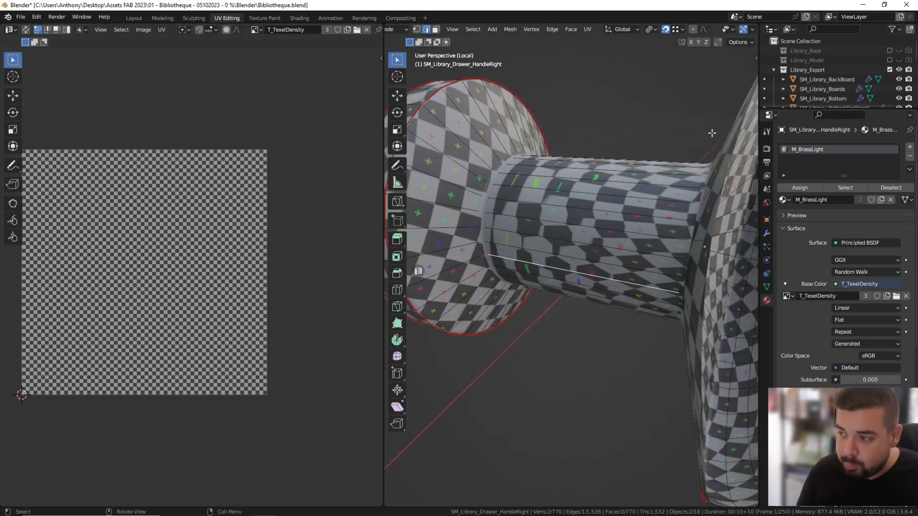
middle_drag(555, 232, 582, 236)
scroll(581, 236, up, 1)
scroll(527, 236, down, 2)
alt+click(544, 221)
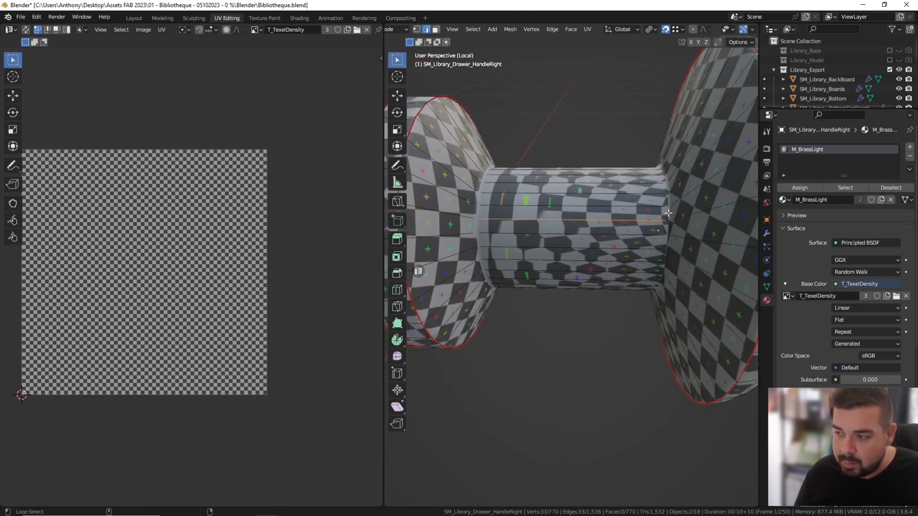
key(ctrl+e)
click(669, 212)
Select the whole mesh of both handles and unwrap it with the farther handle's new shaft seams.
key(a)
click(665, 180)
key(a)
click(667, 143)
key(u)
click(667, 130)
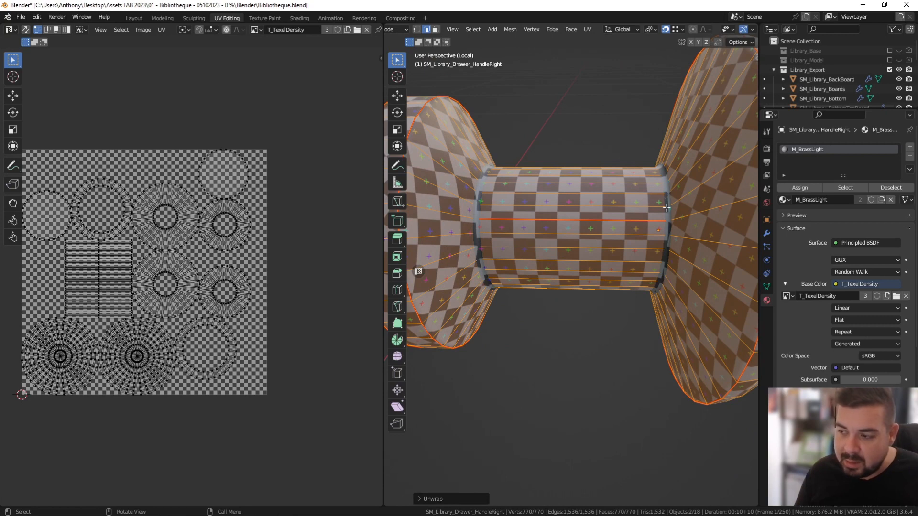
Temporarily hide the right handle's Bevel modifier in the viewport to examine the unbeveled mesh, and show the modifier again.
click(767, 233)
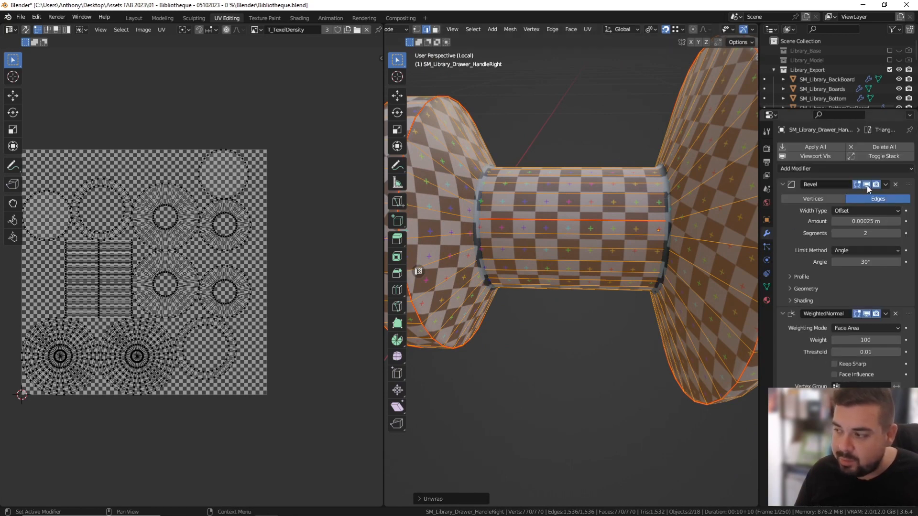
click(867, 184)
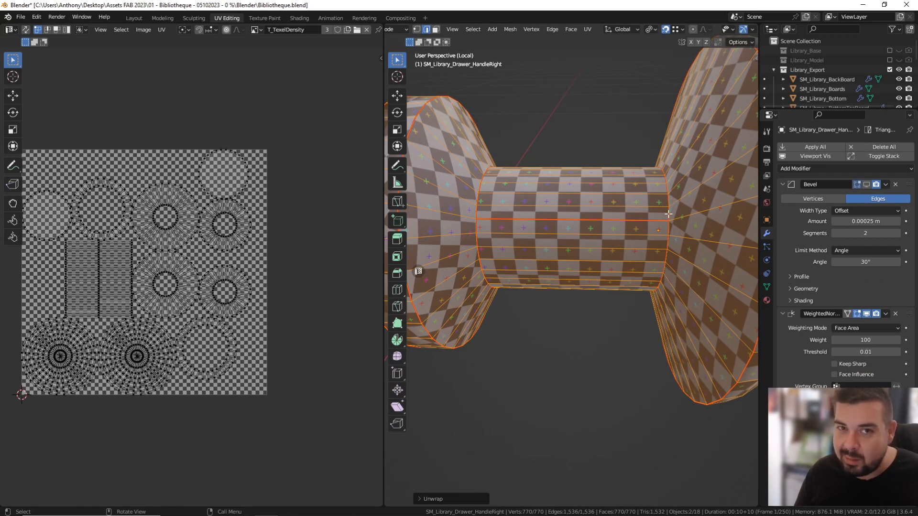
scroll(576, 234, down, 5)
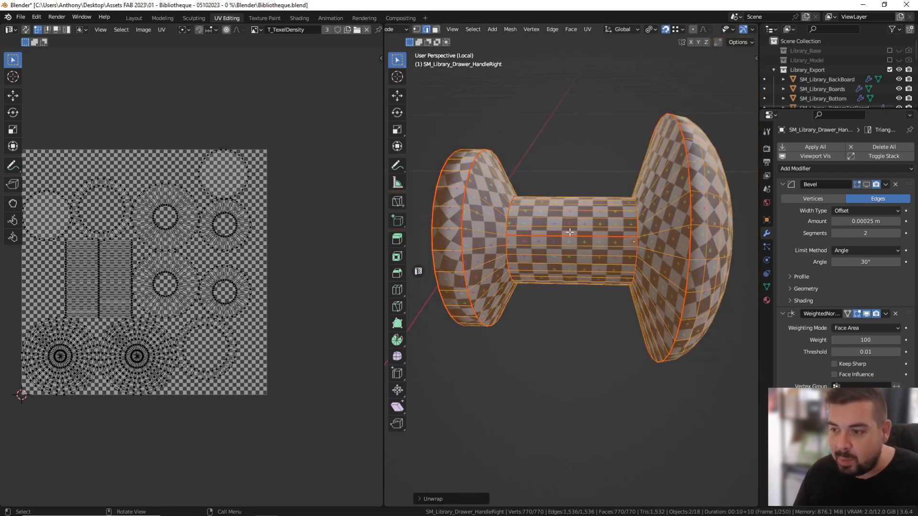
click(867, 184)
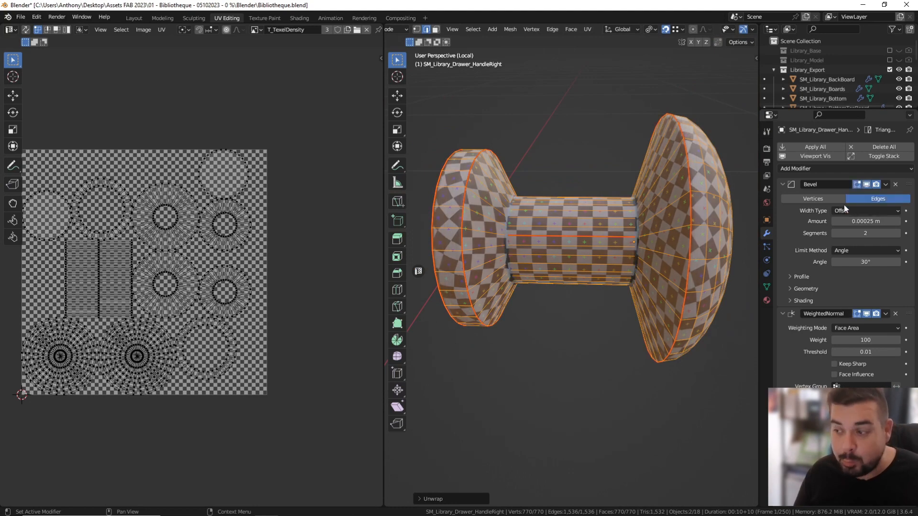
Return to Object Mode, apply rotation and scale to both handles, and set their origins to geometry.
key(Tab)
scroll(651, 248, down, 6)
key(q)
click(616, 255)
key(q)
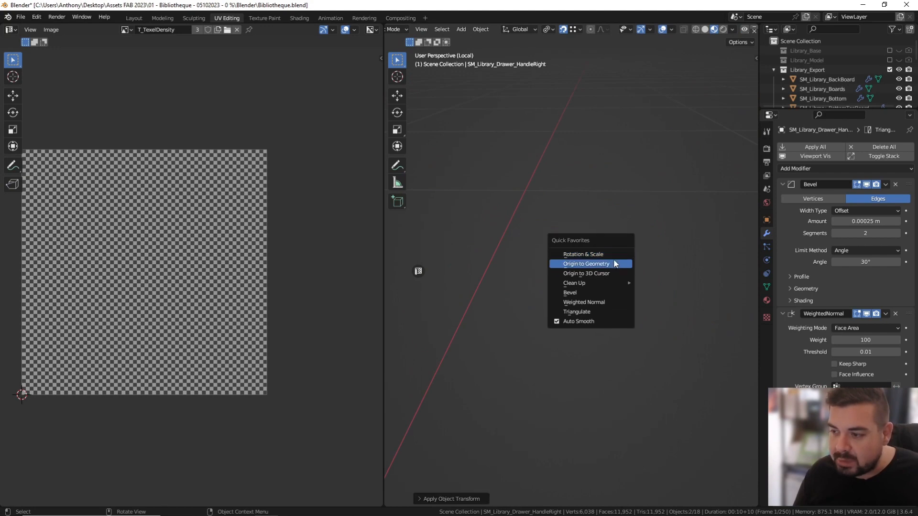
click(613, 264)
Exit local view and compare the checker scale on the handles with that of the surrounding drawers and boards.
key(KP_Divide)
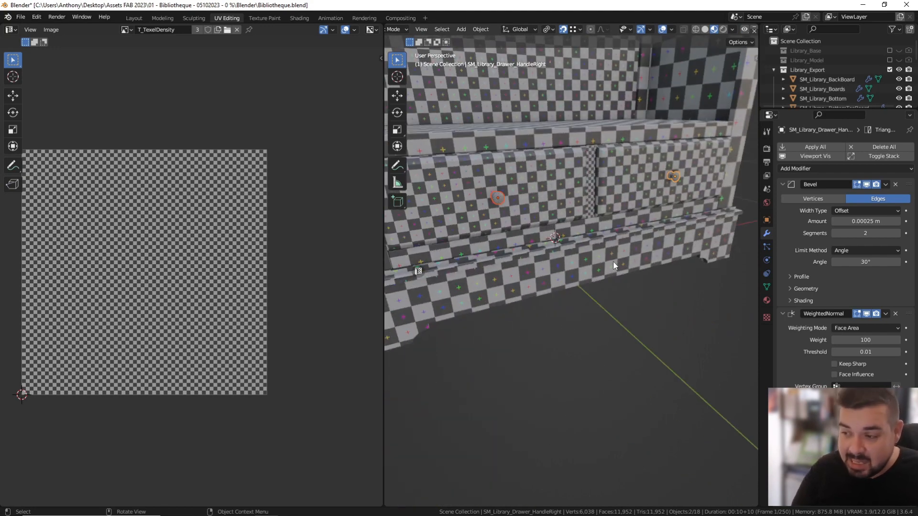
middle_drag(584, 250, 569, 235)
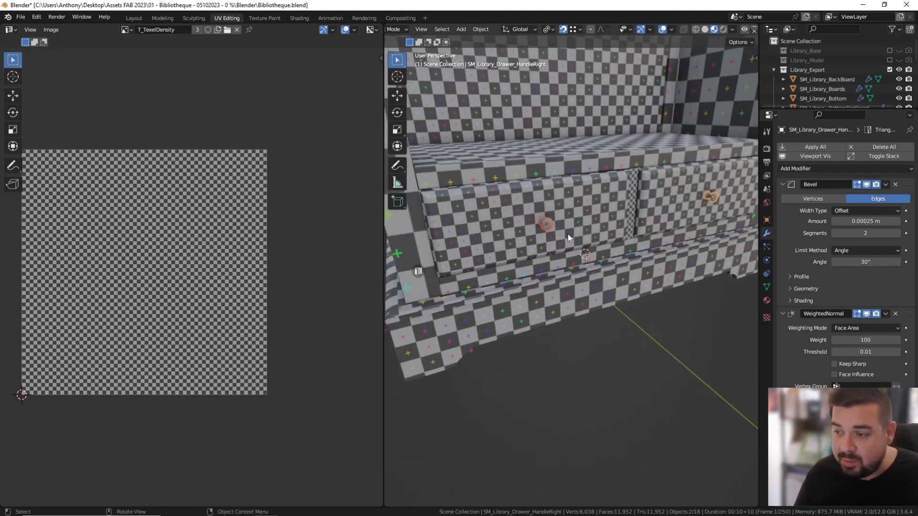
scroll(568, 238, up, 5)
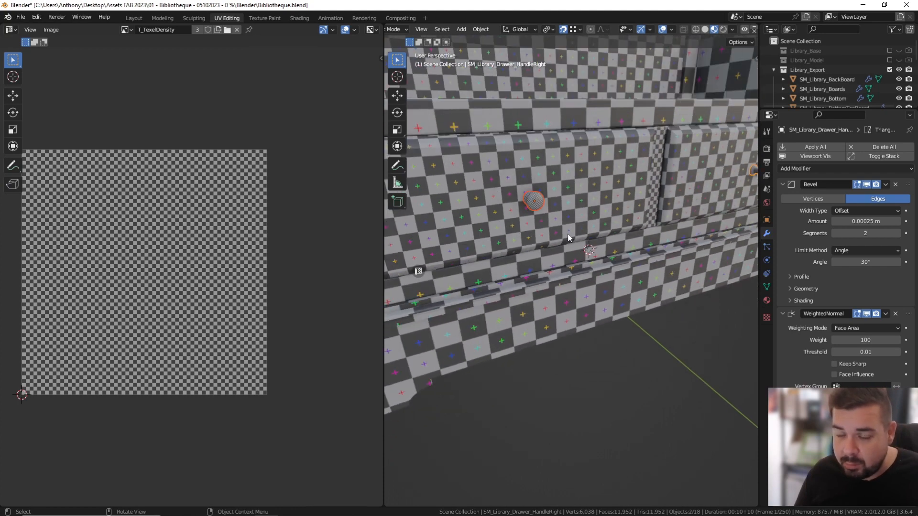
scroll(569, 238, down, 4)
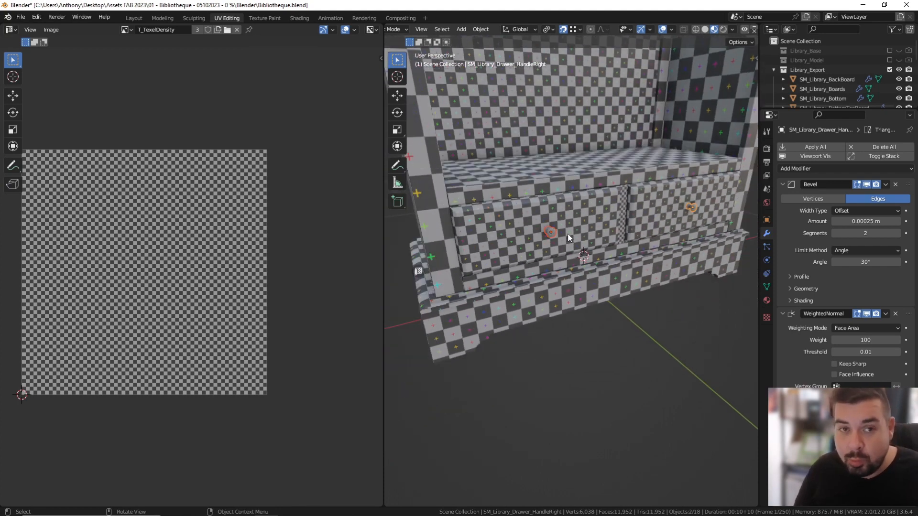
scroll(569, 237, up, 2)
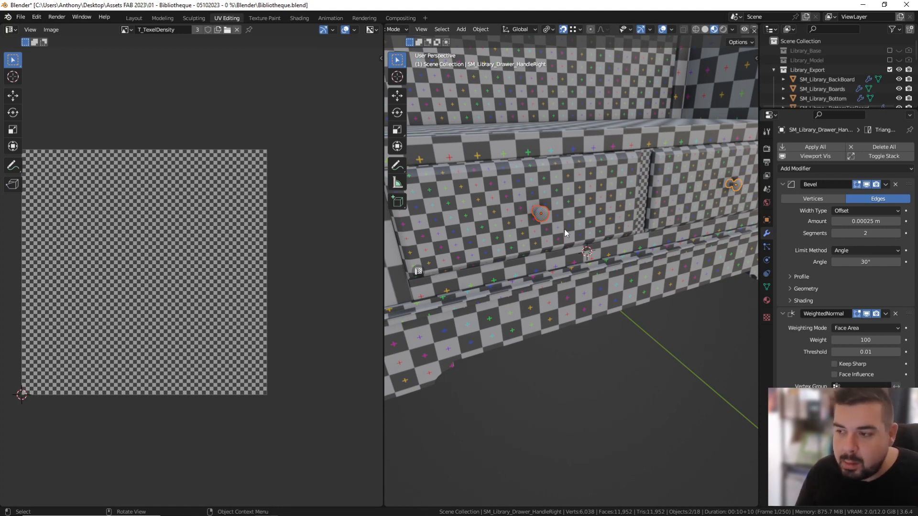
scroll(565, 230, down, 3)
Select all bookcase parts, unwrap their full meshes together in Edit Mode and return to Object Mode.
key(a)
click(560, 178)
key(a)
click(560, 134)
key(Tab)
key(a)
click(573, 122)
key(a)
click(573, 106)
key(u)
click(573, 106)
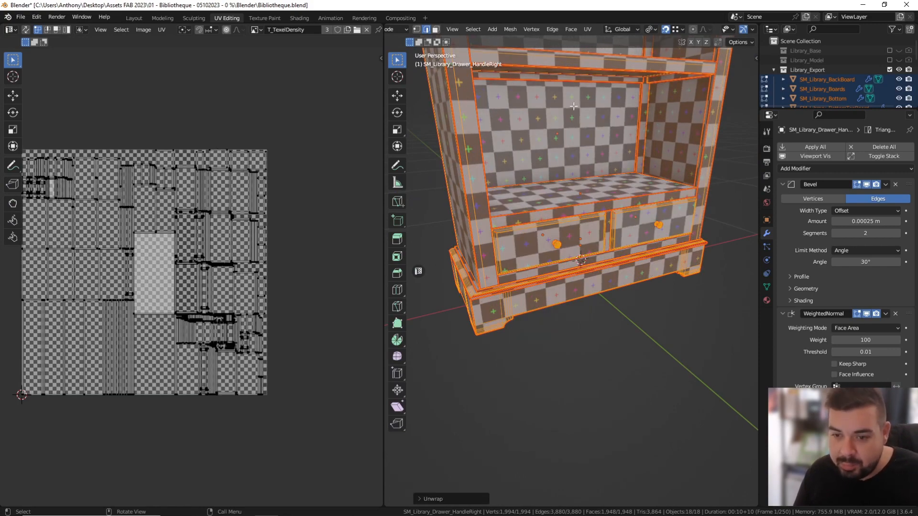
scroll(594, 224, down, 3)
key(Tab)
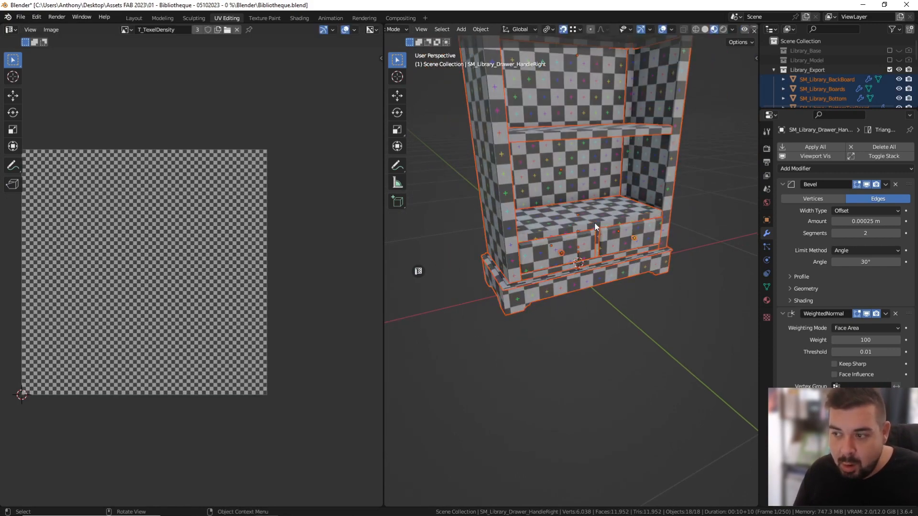
Apply rotation and scale to all bookcase parts and set their origins to geometry.
mouse_move(597, 225)
middle_down()
mouse_move(599, 182)
mouse_move(588, 233)
middle_up()
key(q)
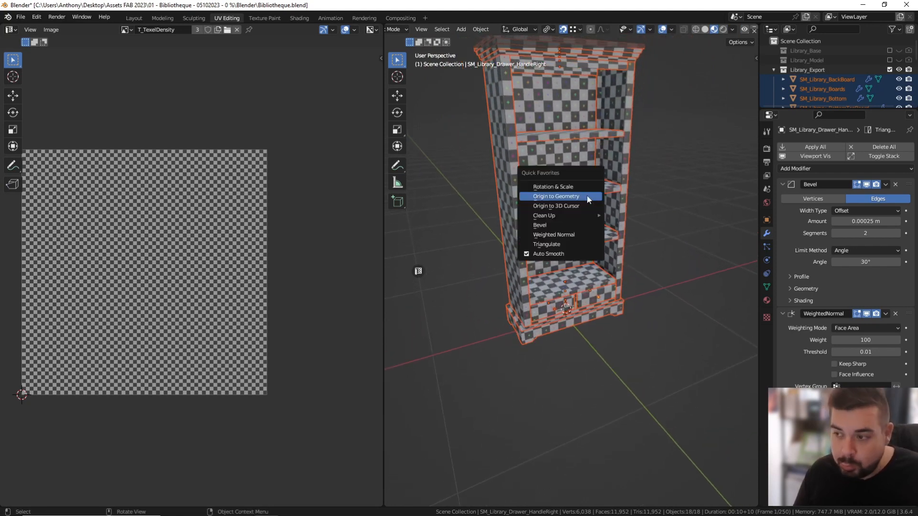
click(571, 188)
key(q)
click(566, 195)
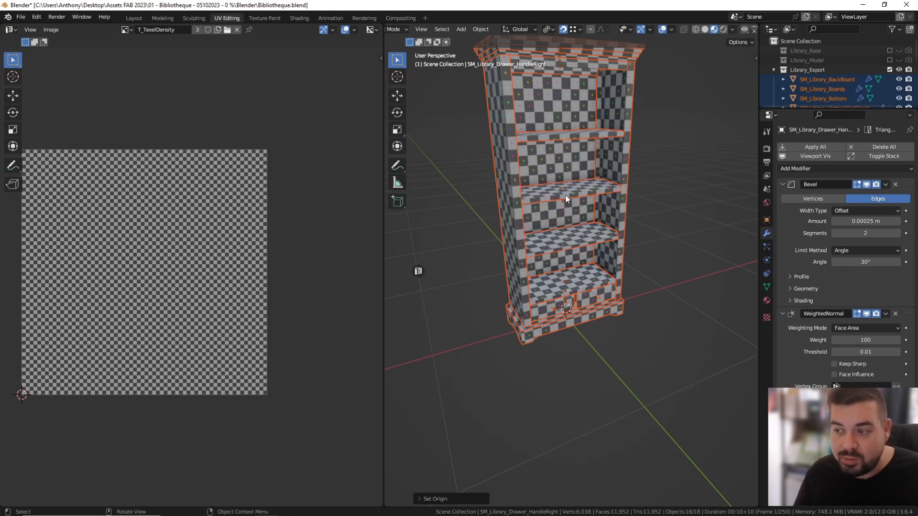
Unwrap all bookcase parts together again with the applied transforms and return to Object Mode.
key(Tab)
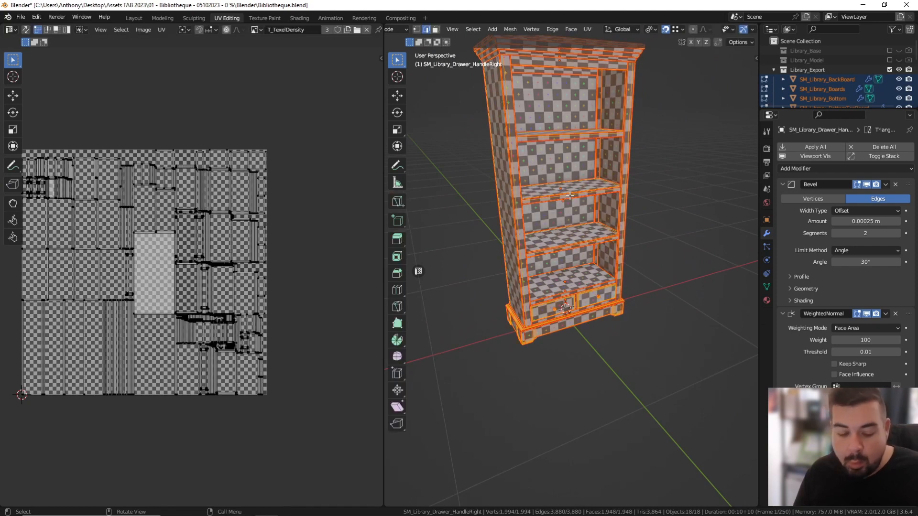
key(u)
click(571, 197)
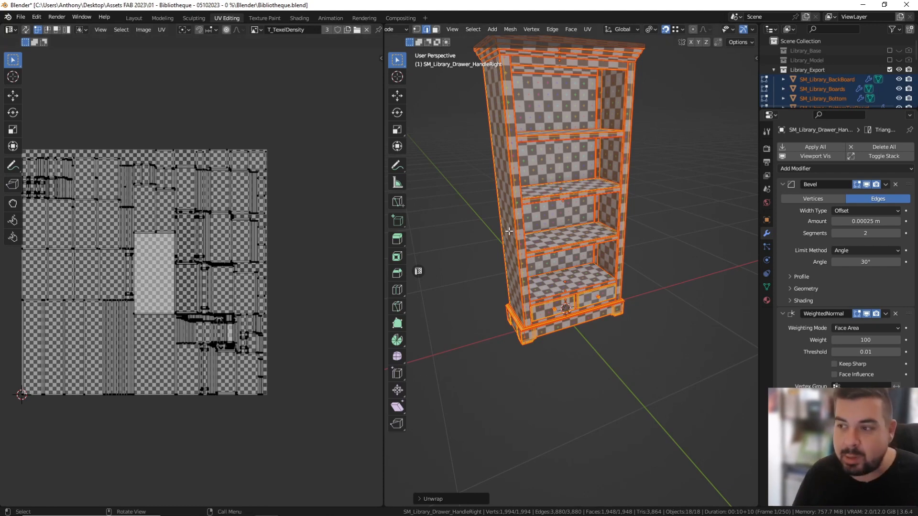
key(Tab)
Try a rotation about the global X axis, cancel it and change the transform pivot point so all parts rotate as one.
middle_drag(555, 189, 528, 175)
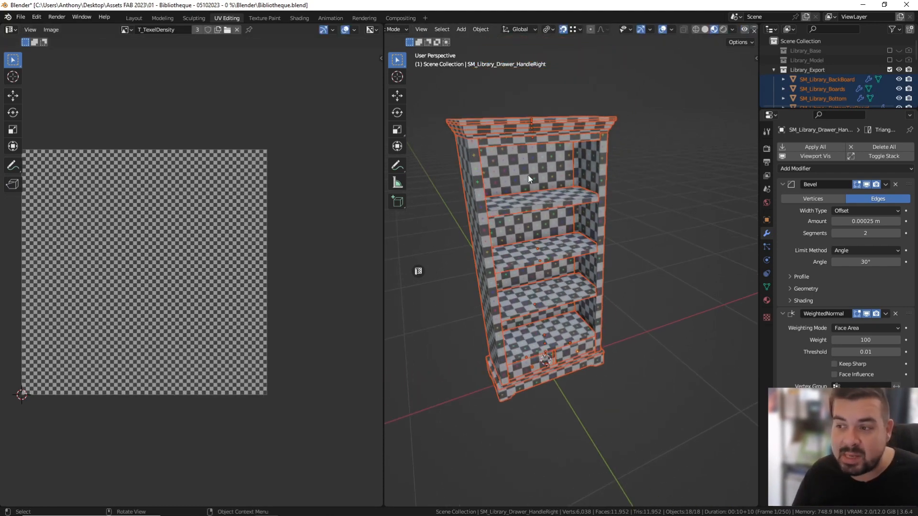
key(r)
key(x)
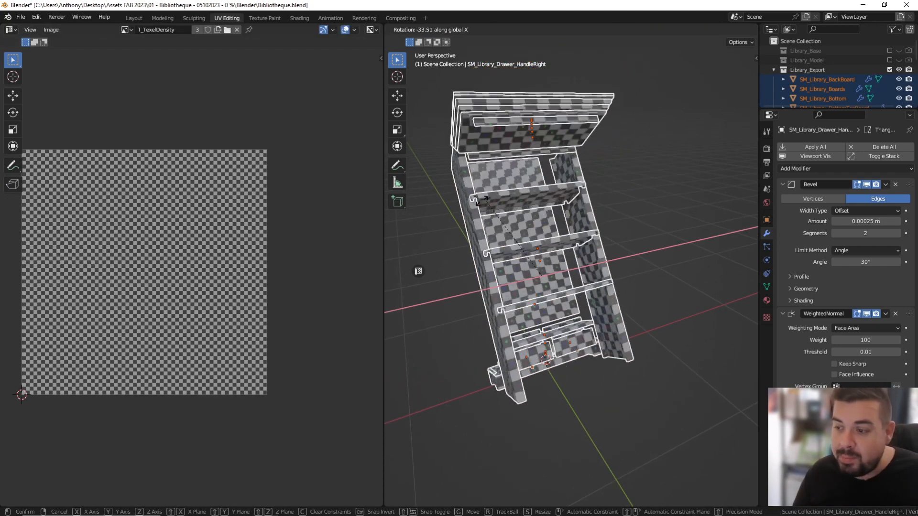
right_click(544, 182)
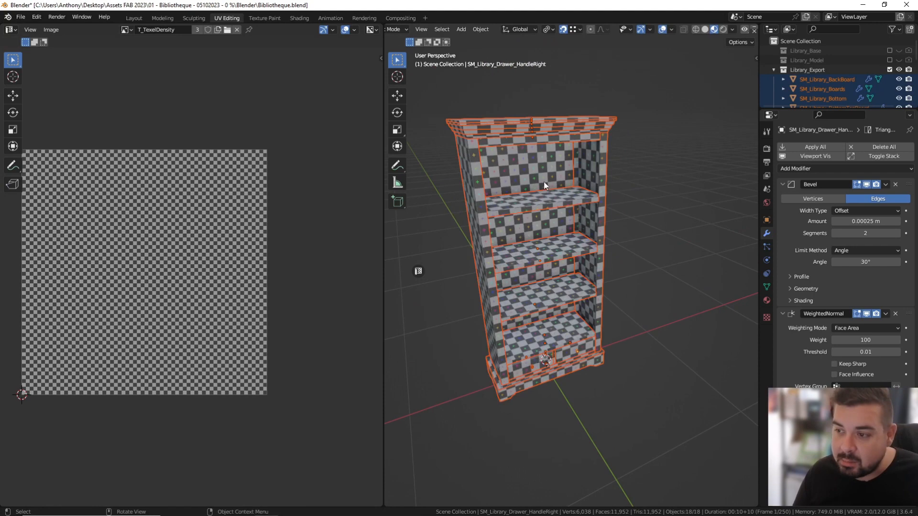
click(546, 30)
click(555, 72)
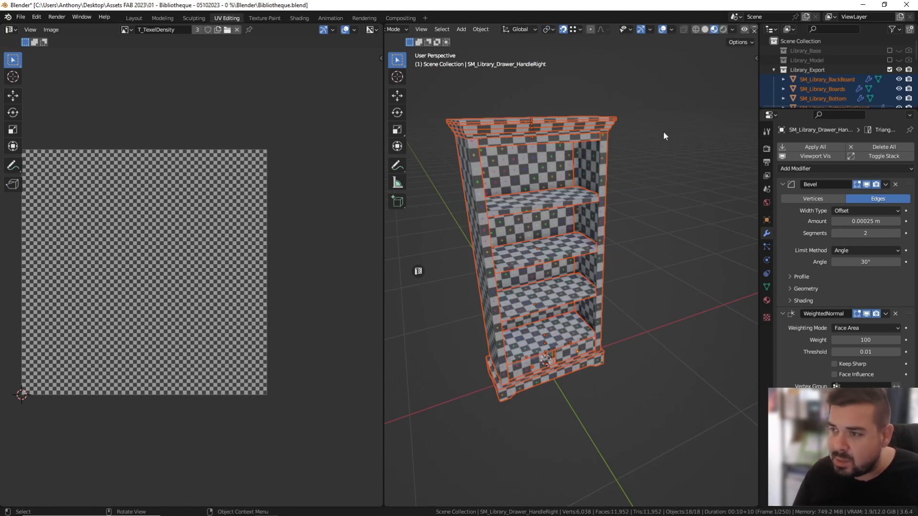
Try rotating the whole bookcase about the global X, Y and Z axes in turn, cancelling each rotation.
key(r)
key(x)
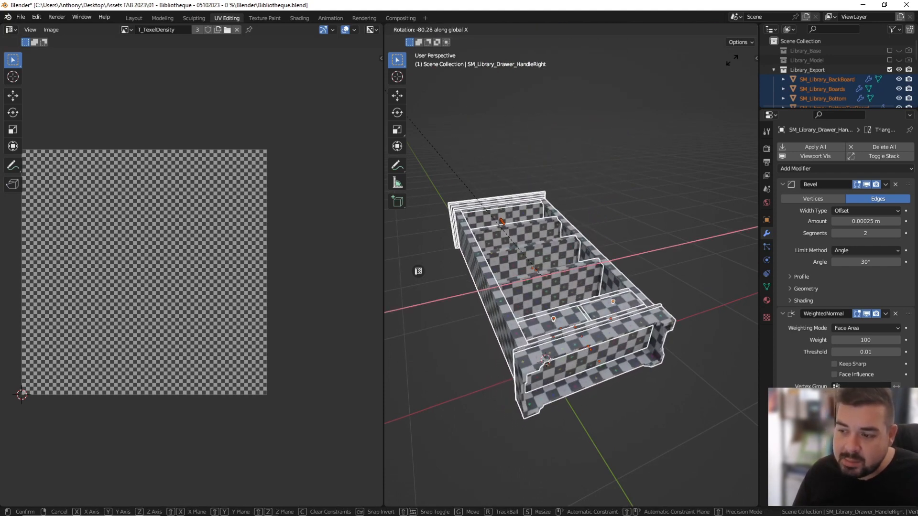
key(Escape)
key(r)
key(y)
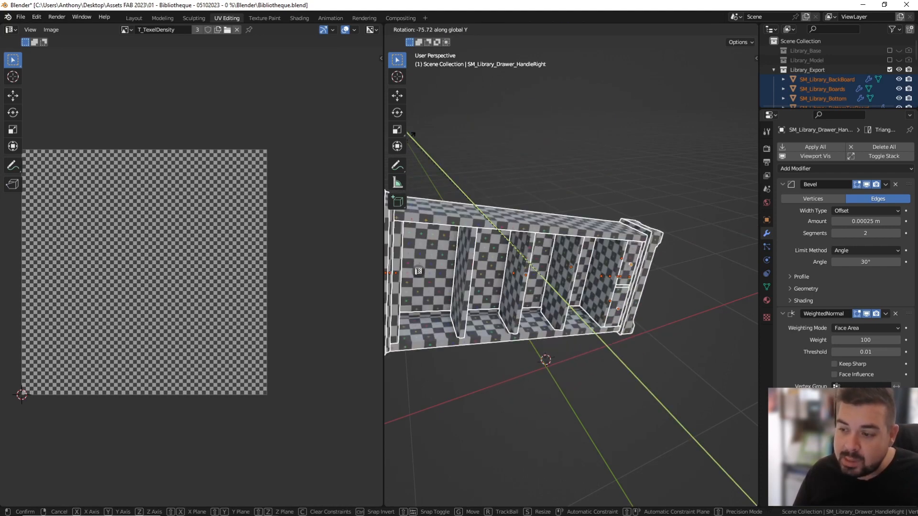
key(Escape)
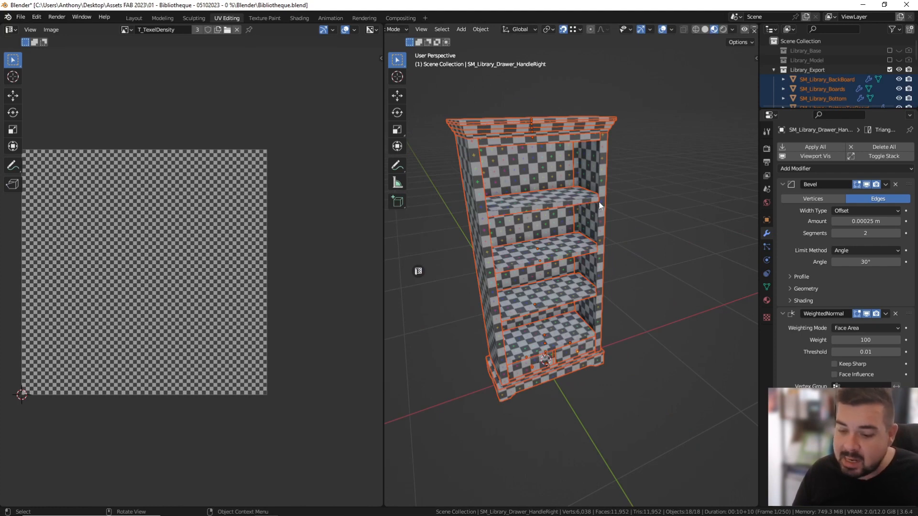
key(r)
key(z)
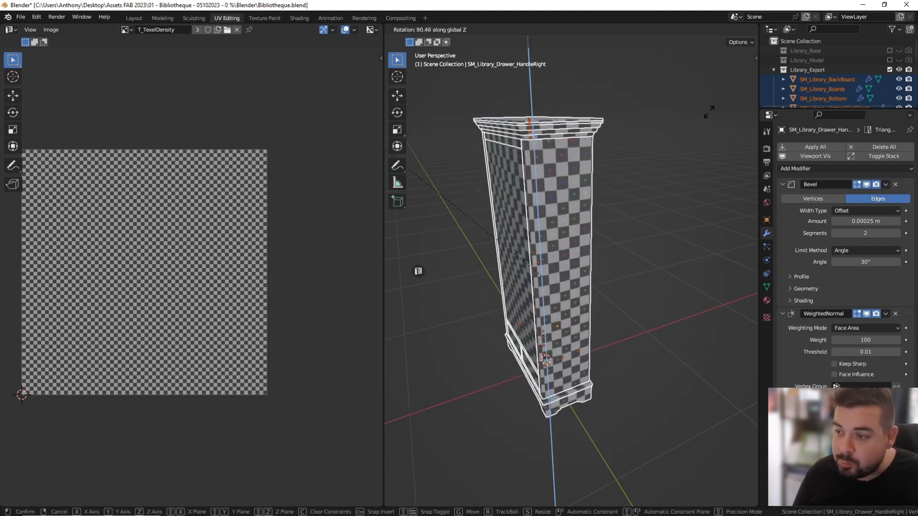
key(Escape)
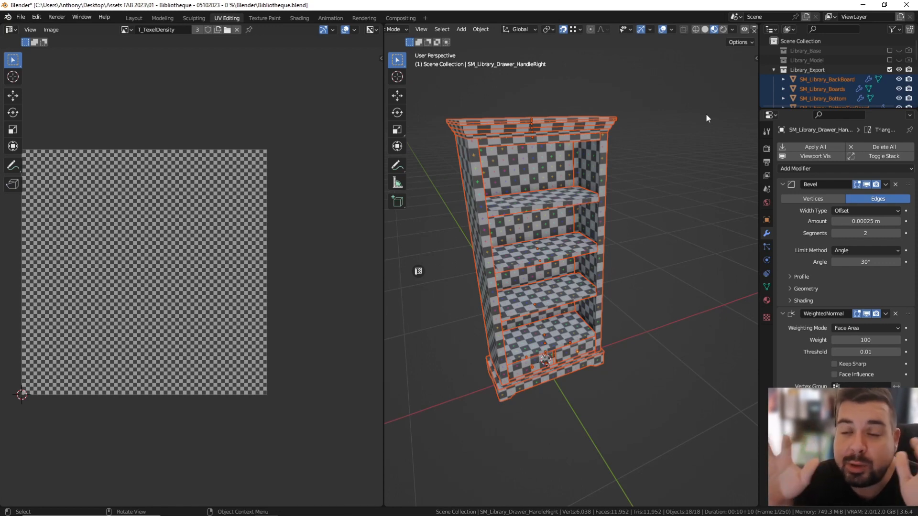
Examine the checker pattern on the back of the bookcase, select the back board and clear the selection.
middle_drag(626, 134, 758, 122)
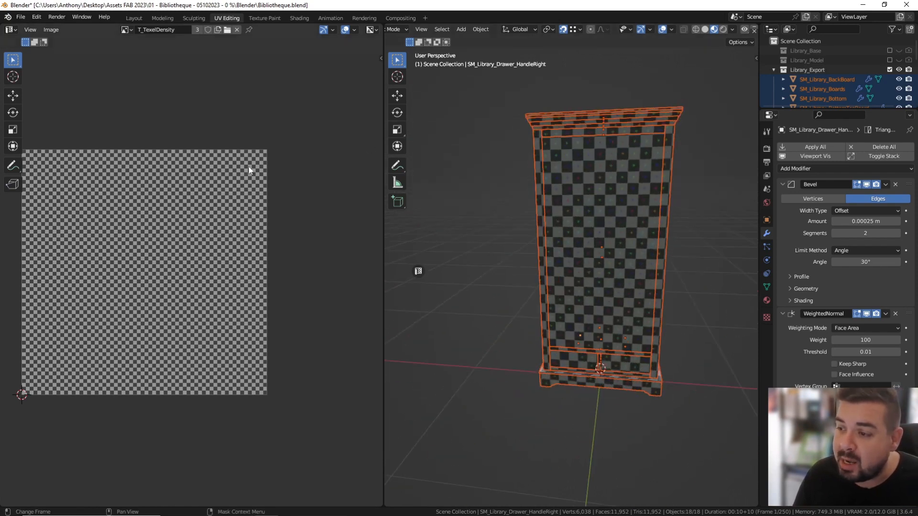
click(600, 177)
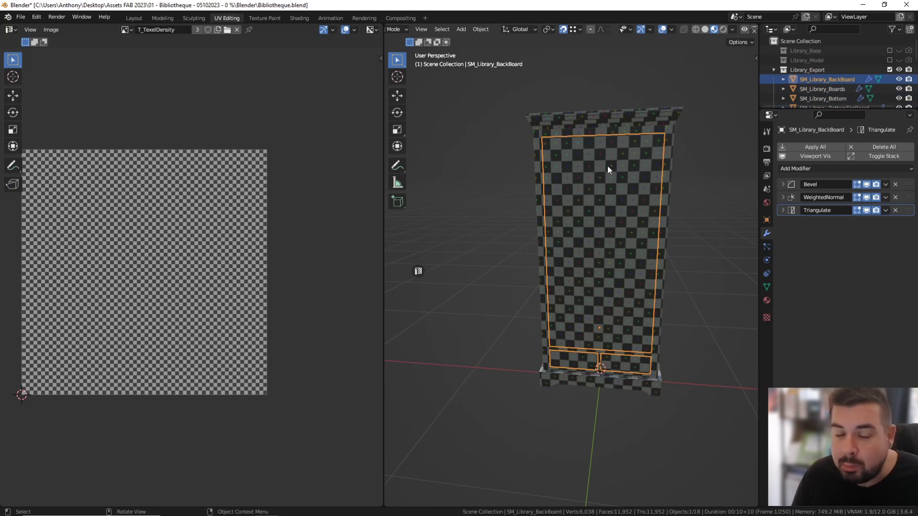
key(a)
key(a)
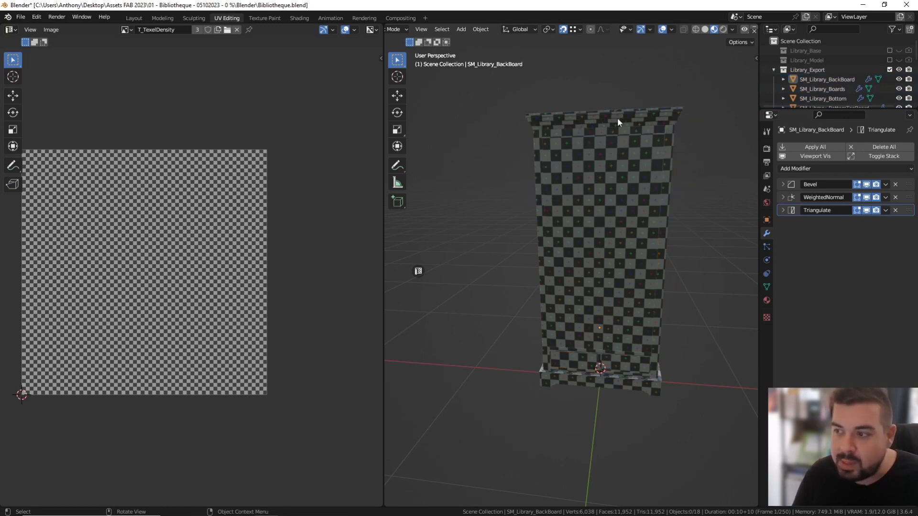
Try rotating the whole bookcase about the global Z axis.
middle_drag(618, 170, 592, 188)
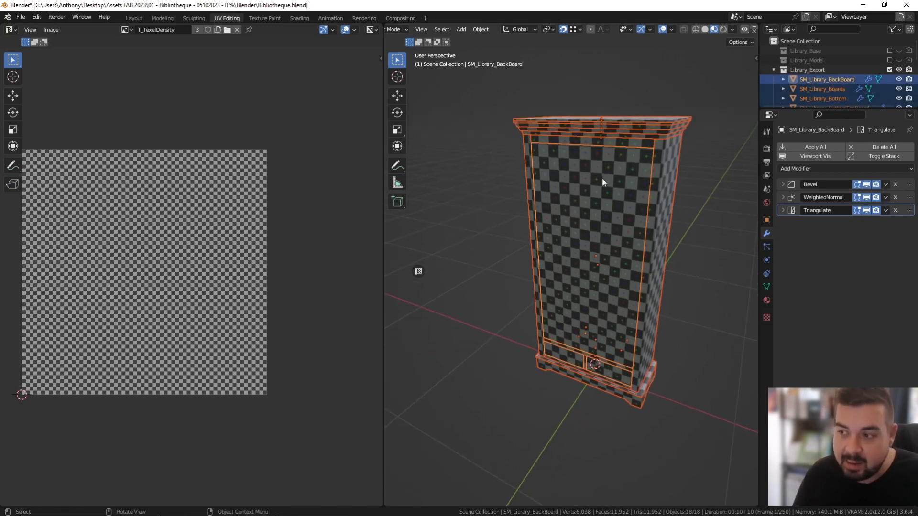
key(r)
key(z)
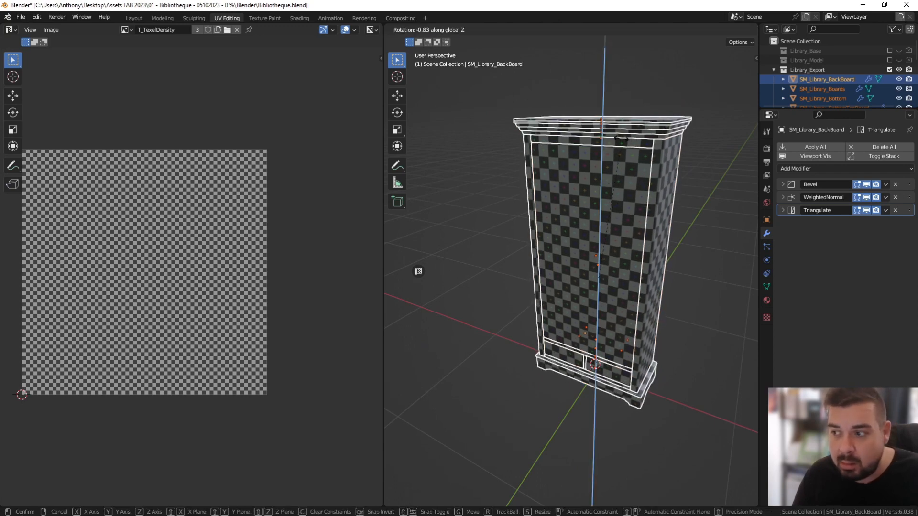
click(456, 261)
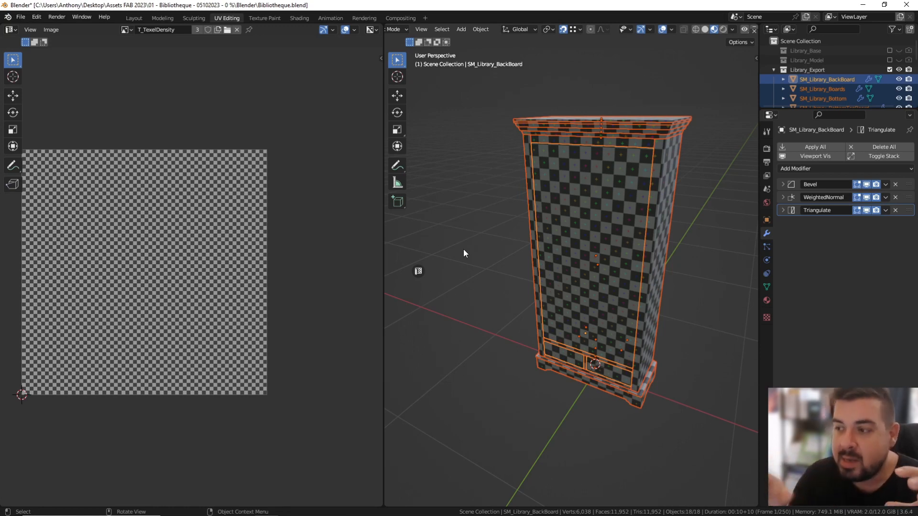
Clear the selection, examine the checker pattern around the bookcase and select the back board.
middle_drag(651, 122, 535, 145)
key(a)
click(600, 93)
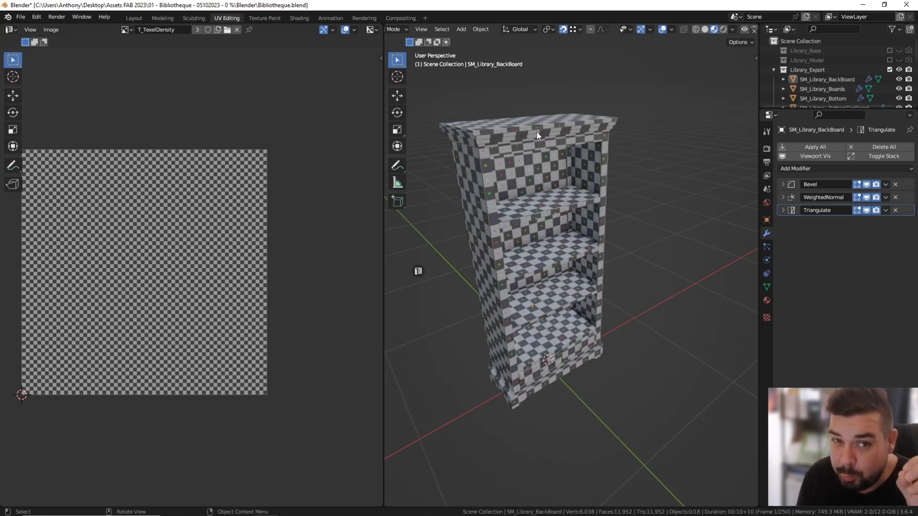
middle_drag(535, 135, 576, 182)
click(557, 189)
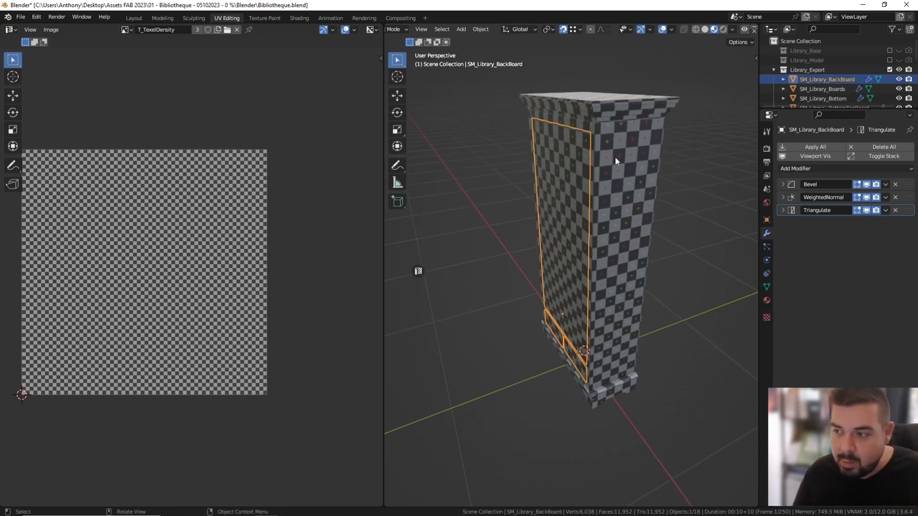
middle_drag(615, 157, 630, 154)
middle_drag(619, 117, 574, 149)
Add a plane, rotate it 90° about X, shift it along Y behind the bookcase and enlarge it as a wall.
key(shift+a)
mouse_move(575, 149)
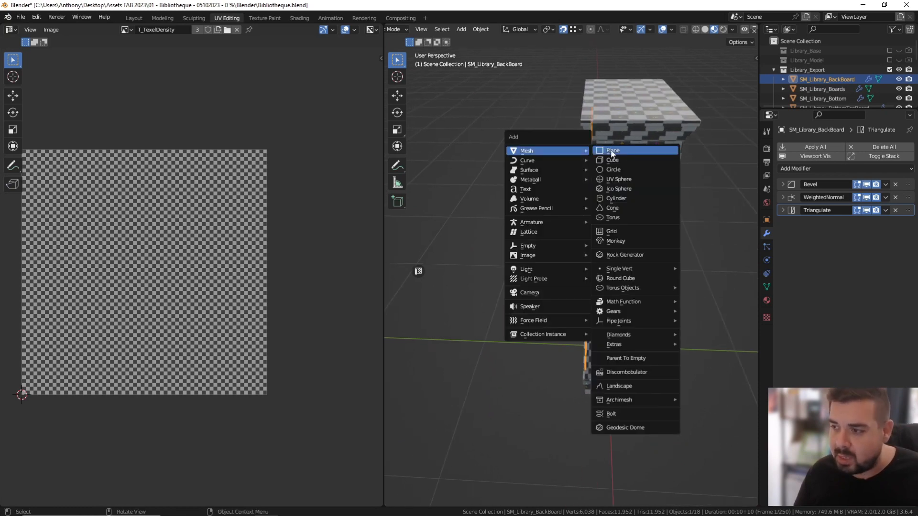
click(622, 150)
text(rx90)
key(Return)
key(g)
key(y)
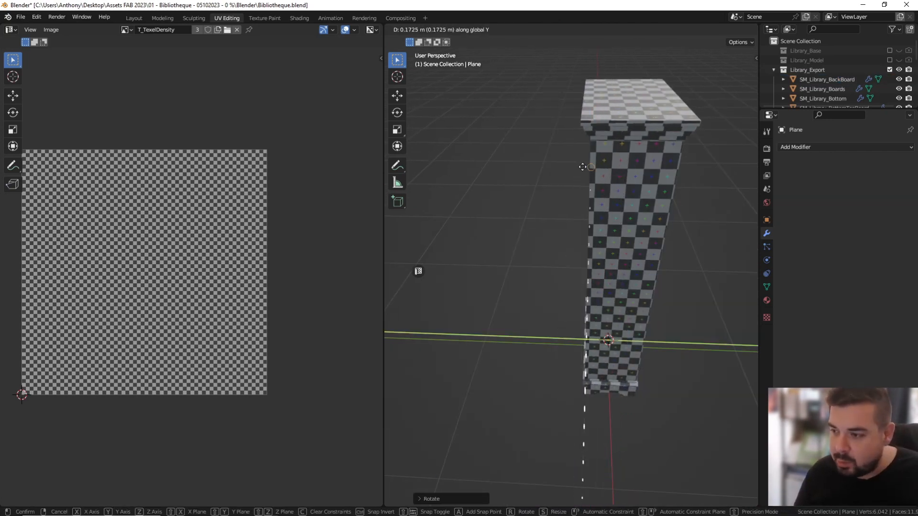
click(560, 165)
key(s)
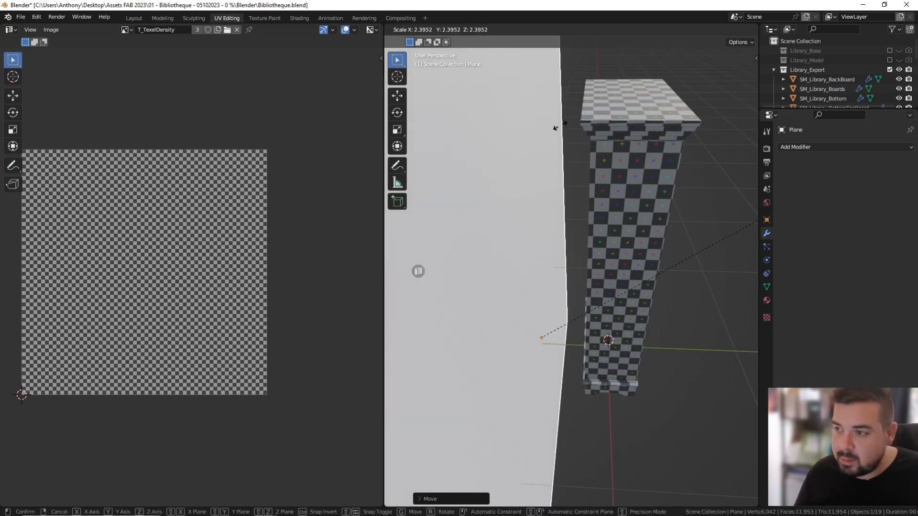
click(561, 136)
Move the wall plane along the global Y axis up against the back of the bookcase and inspect the placement.
middle_drag(647, 156, 612, 174)
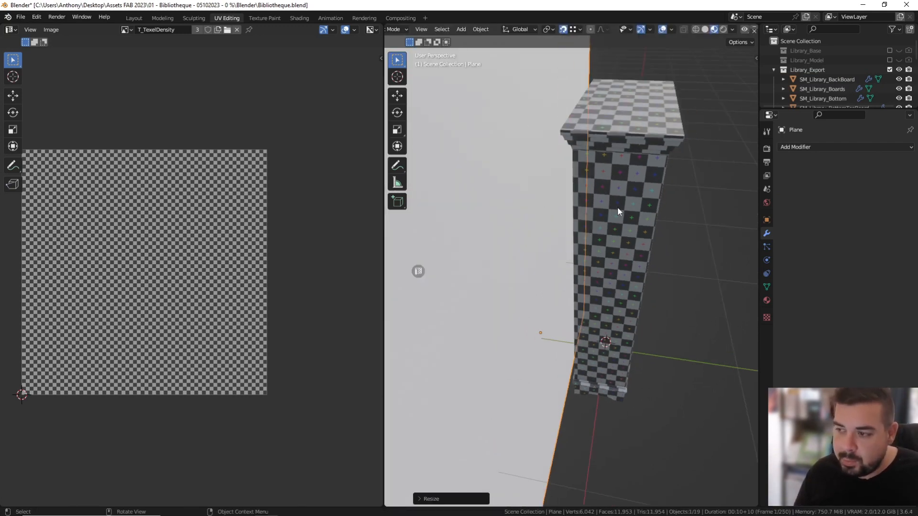
middle_drag(612, 208, 595, 102)
key(g)
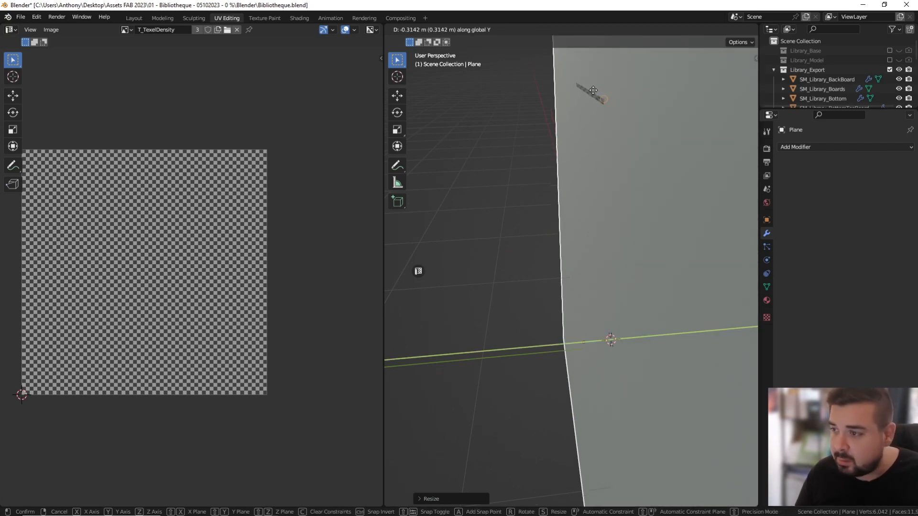
click(596, 91)
middle_drag(596, 91, 605, 128)
scroll(604, 127, down, 4)
middle_drag(610, 173, 564, 142)
shift+middle_drag(572, 175, 609, 202)
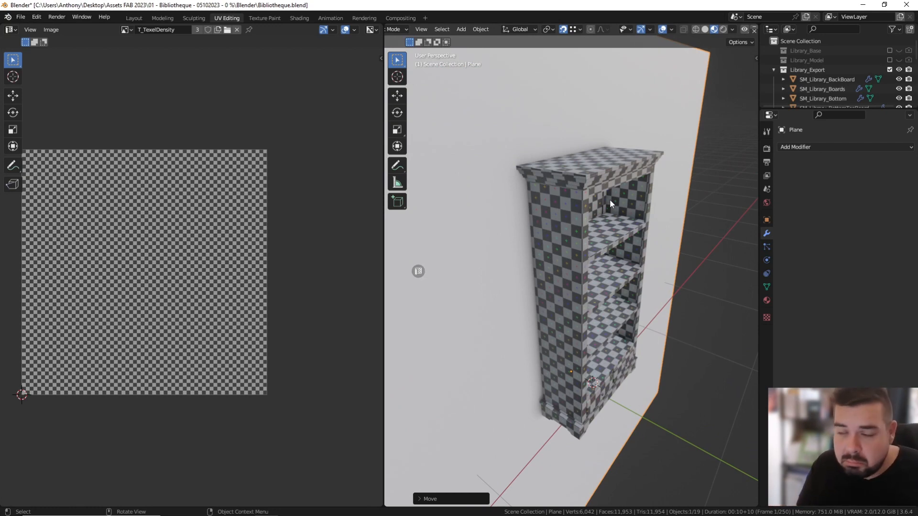
Delete the plane standing in as a wall behind the bookcase.
middle_drag(487, 176, 635, 174)
key(Delete)
scroll(634, 168, up, 2)
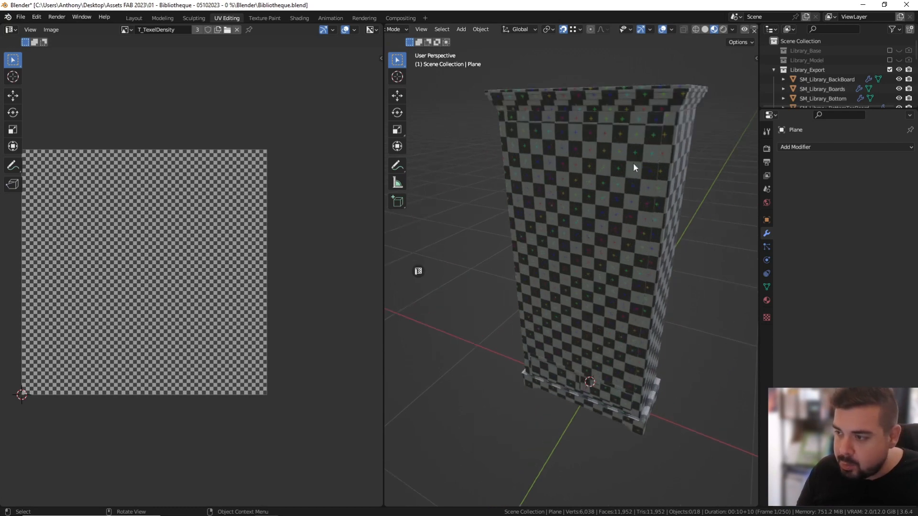
Open the back board alone for editing in the back orthographic view, clear its mesh selection and return to Object Mode.
click(632, 154)
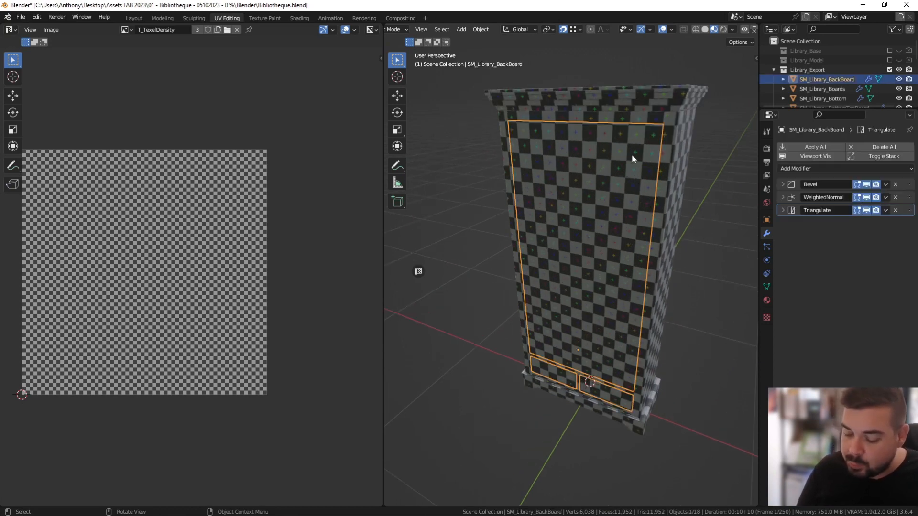
middle_drag(632, 154, 629, 197)
key(ctrl+KP_1)
key(Tab)
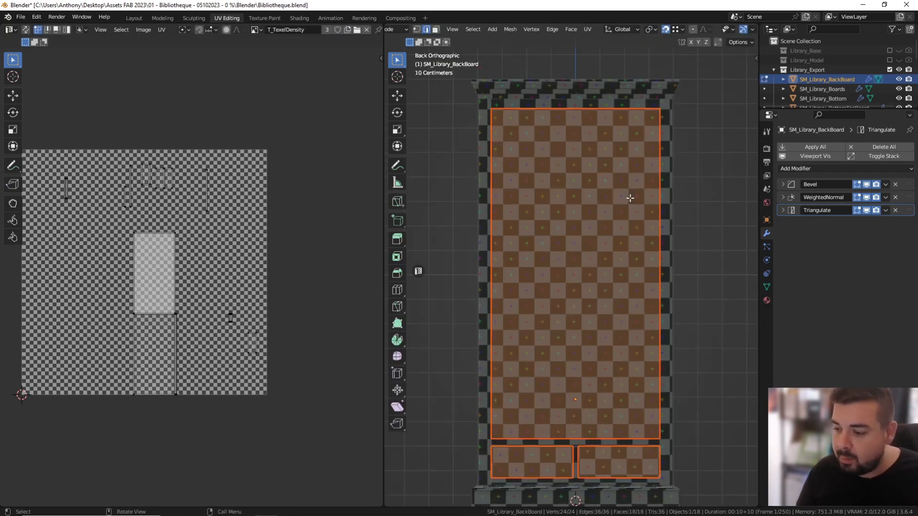
key(alt+a)
scroll(631, 134, down, 3)
key(Tab)
Open all bookcase parts for editing in face select mode and box-select every face visible from behind.
key(a)
click(633, 53)
key(a)
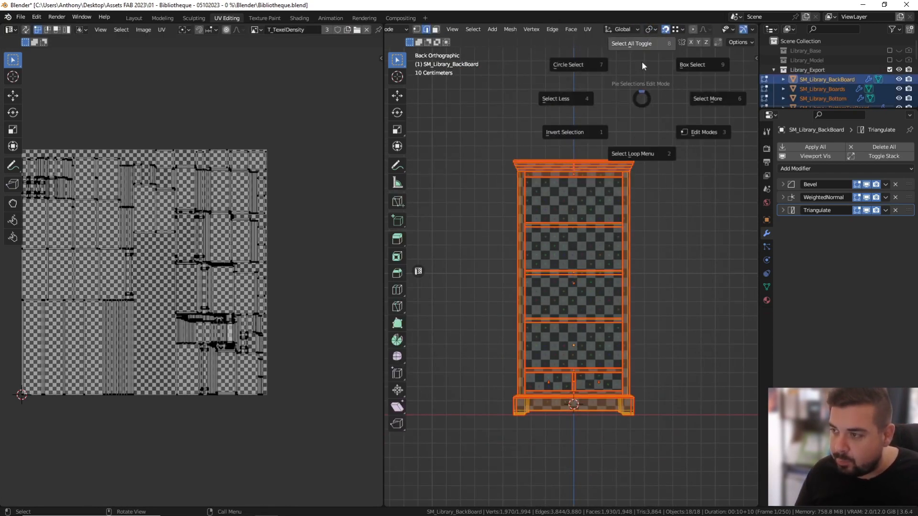
key(Tab)
click(437, 30)
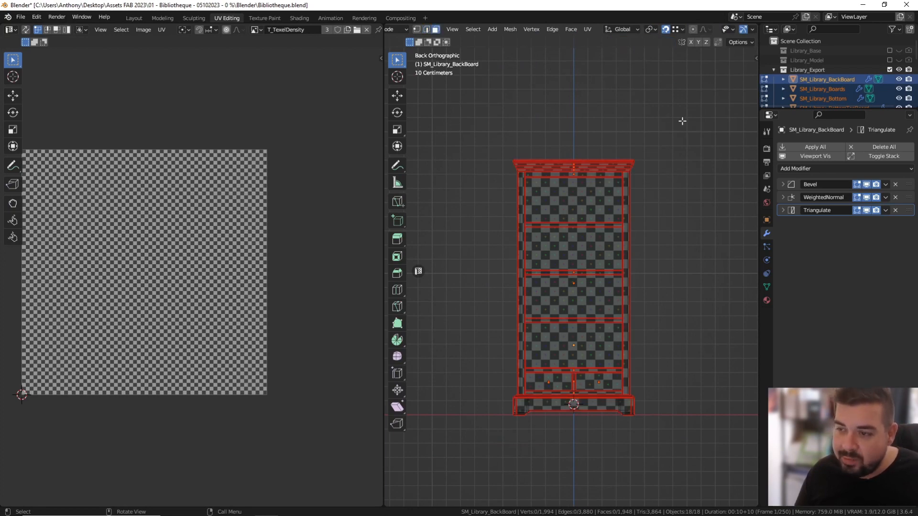
key(b)
drag(683, 121, 491, 453)
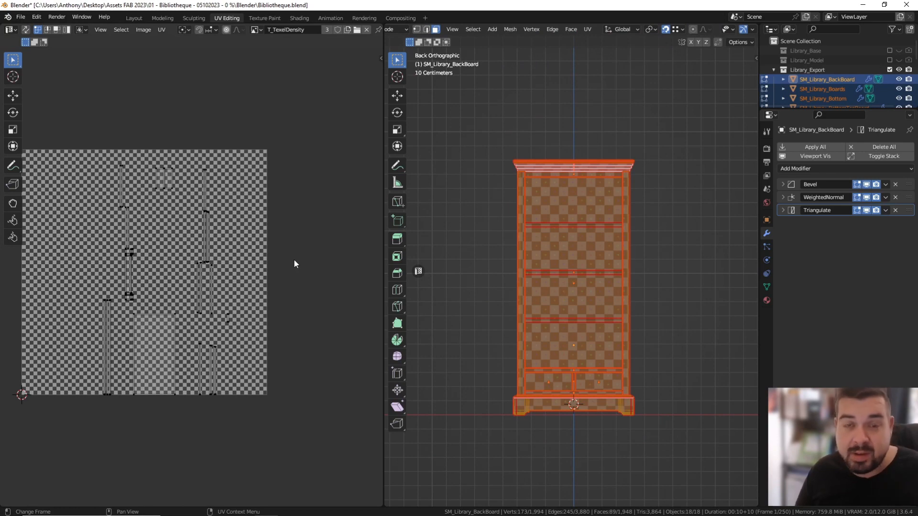
Scale the UVs of the selected rear faces to 0 and return to Object Mode.
key(a)
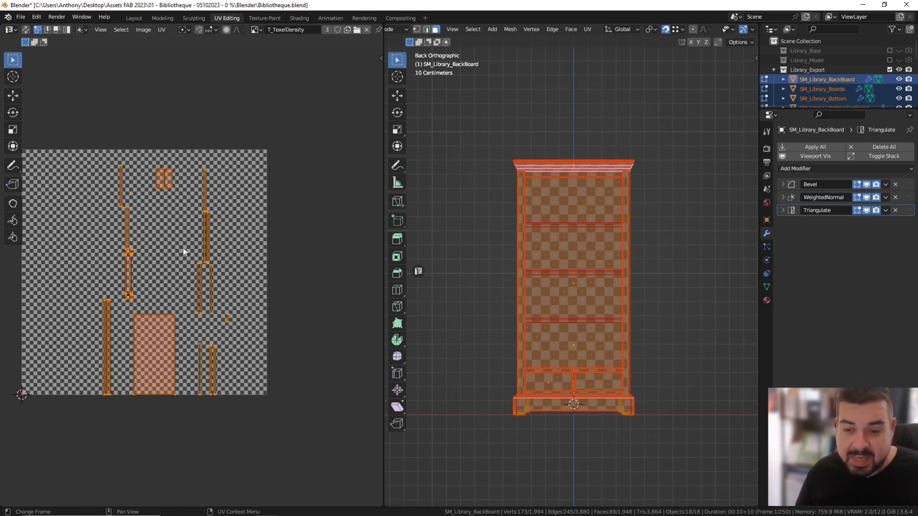
key(s)
key(0)
key(Return)
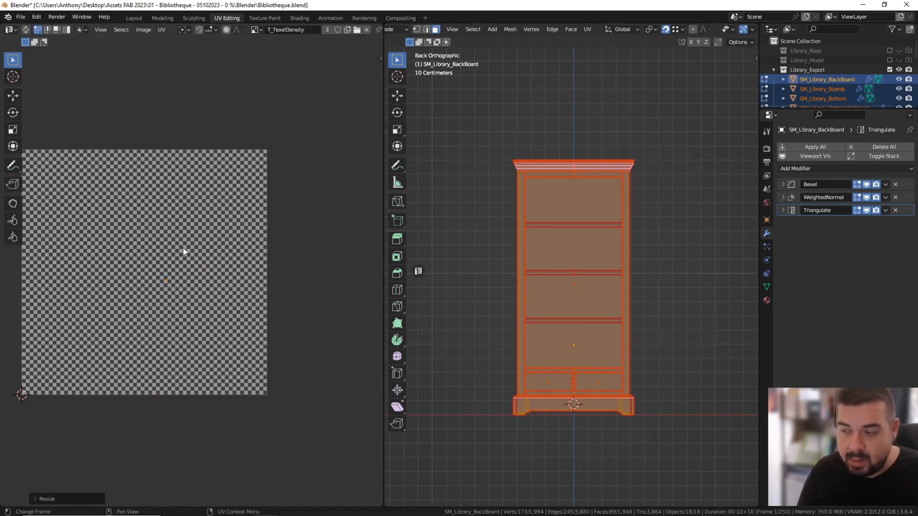
key(Tab)
middle_drag(613, 242, 529, 259)
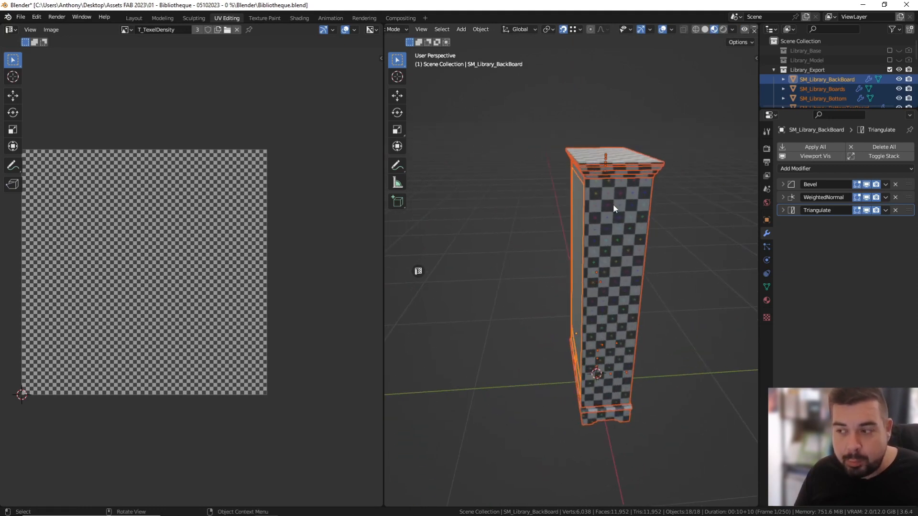
Invert the face selection, unwrap all faces except the rear ones and return to Object Mode.
key(Tab)
middle_drag(611, 215, 625, 216)
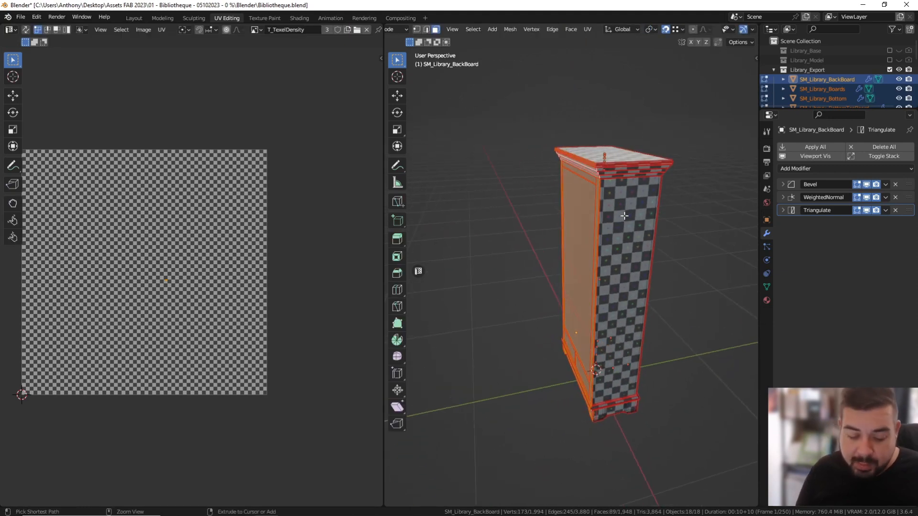
key(a)
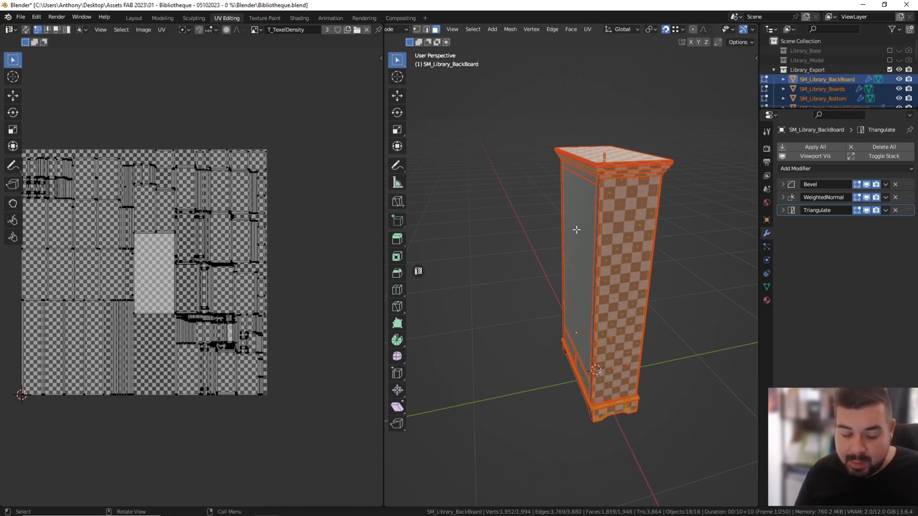
key(u)
click(556, 212)
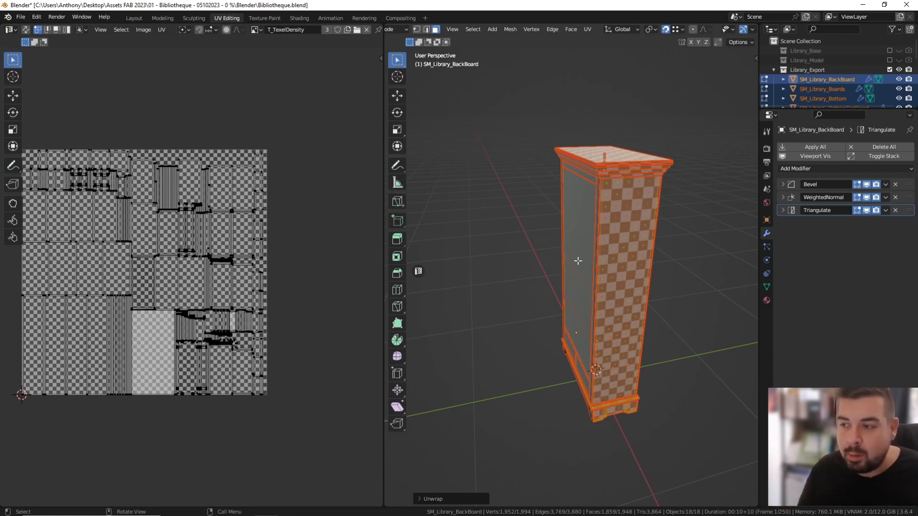
middle_drag(579, 261, 608, 166)
middle_drag(587, 195, 604, 222)
key(Tab)
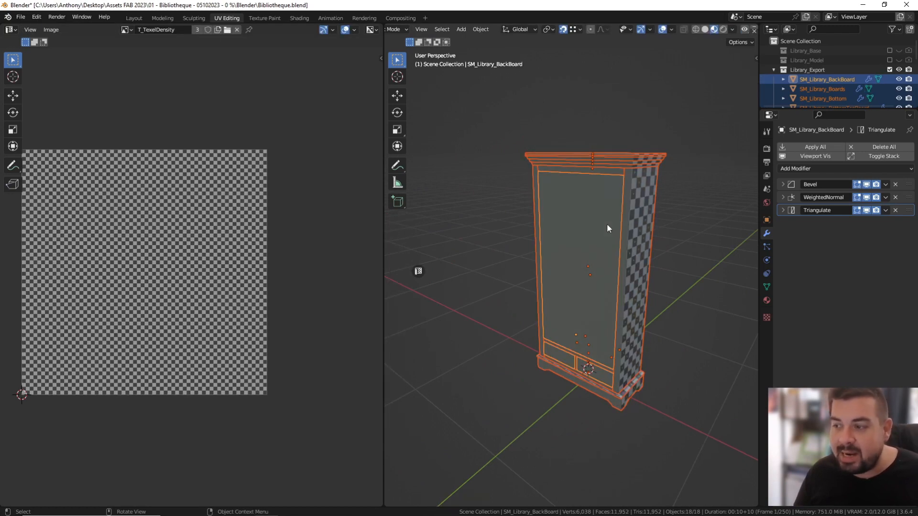
Select the narrow hidden face of the side panel inside the bookcase and scale its UVs to 0.
middle_drag(627, 191, 451, 189)
scroll(509, 187, up, 5)
shift+middle_drag(501, 150, 438, 172)
scroll(535, 228, up, 4)
key(Tab)
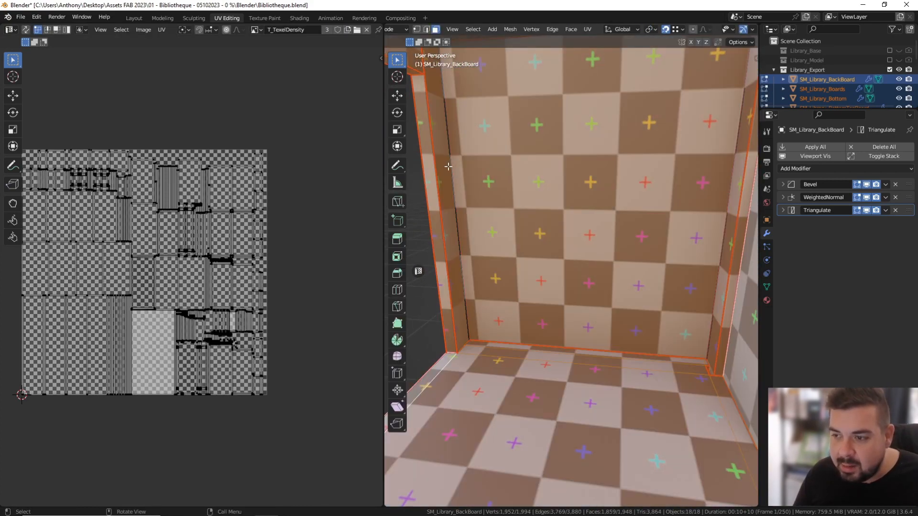
click(444, 163)
key(l)
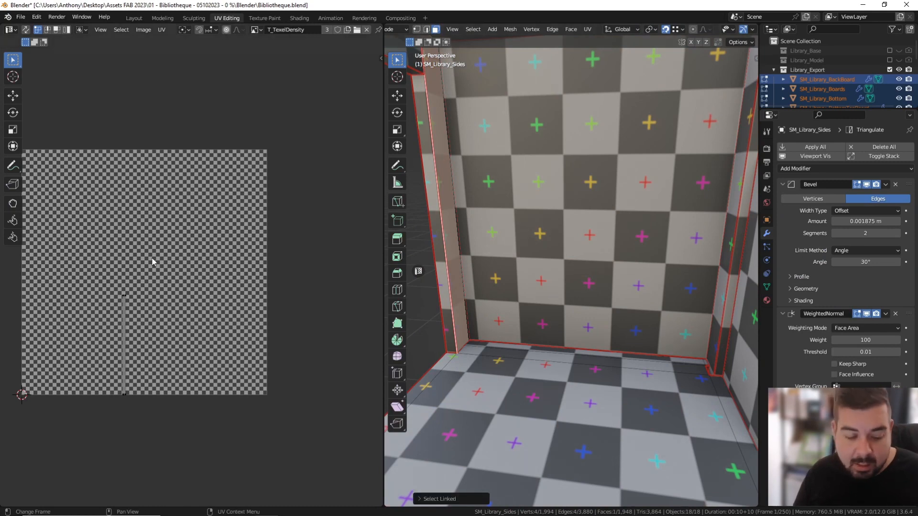
key(a)
key(s)
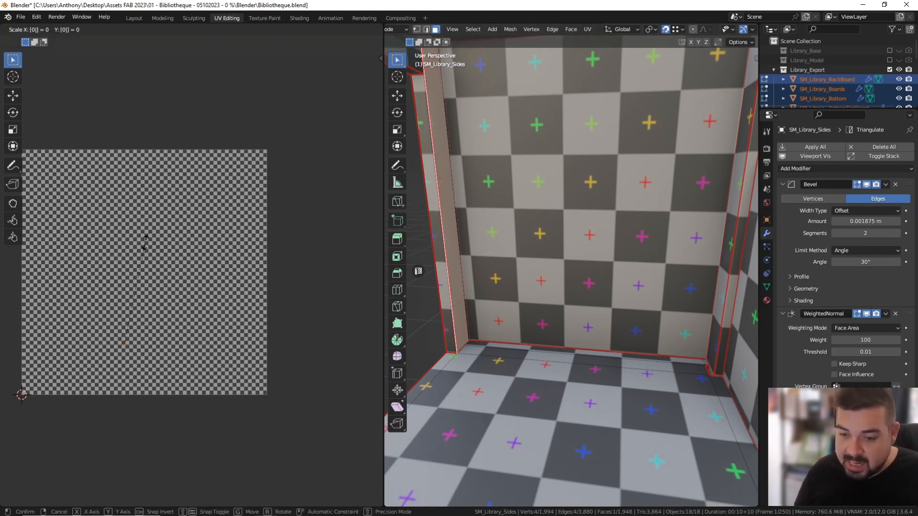
key(0)
key(Return)
scroll(496, 339, down, 6)
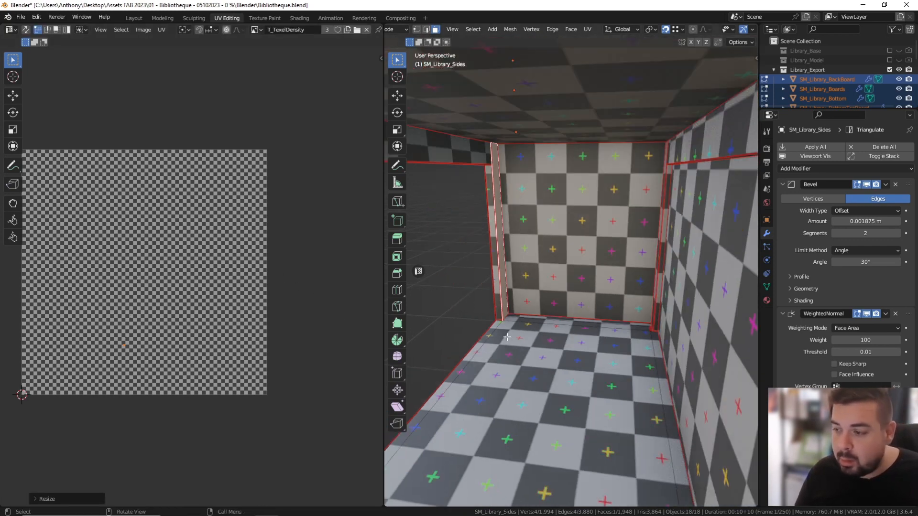
Isolate the shelf boards in local view and open them for editing.
middle_drag(534, 336, 655, 275)
key(Tab)
click(598, 336)
key(KP_Divide)
key(Tab)
Select the linked faces on the underside and edges of the top shelf, and leave local view and editing.
key(l)
middle_drag(600, 271, 602, 172)
scroll(498, 261, down, 3)
key(l)
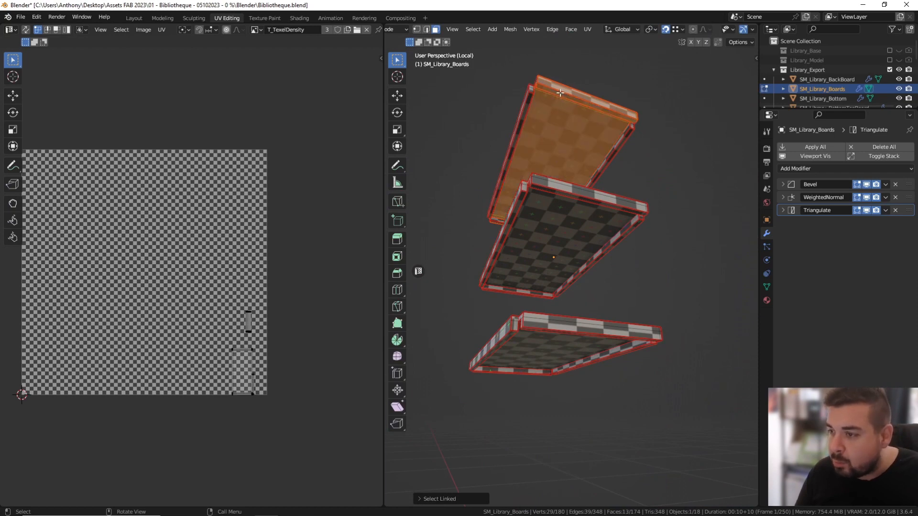
key(l)
key(l)
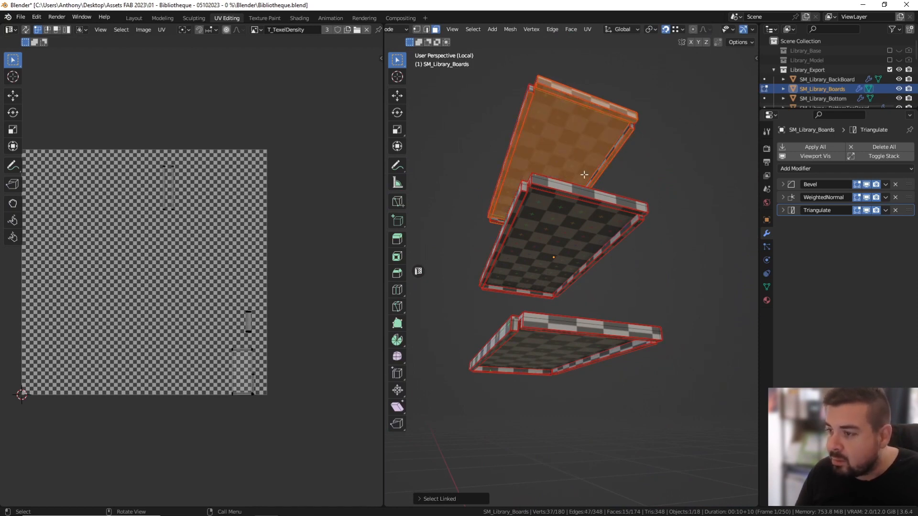
middle_drag(589, 171, 557, 209)
middle_drag(543, 239, 540, 237)
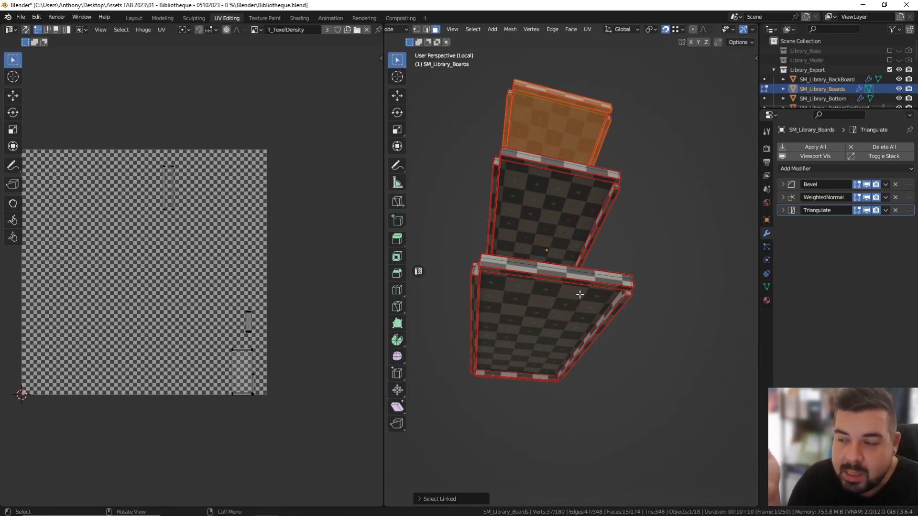
key(KP_Divide)
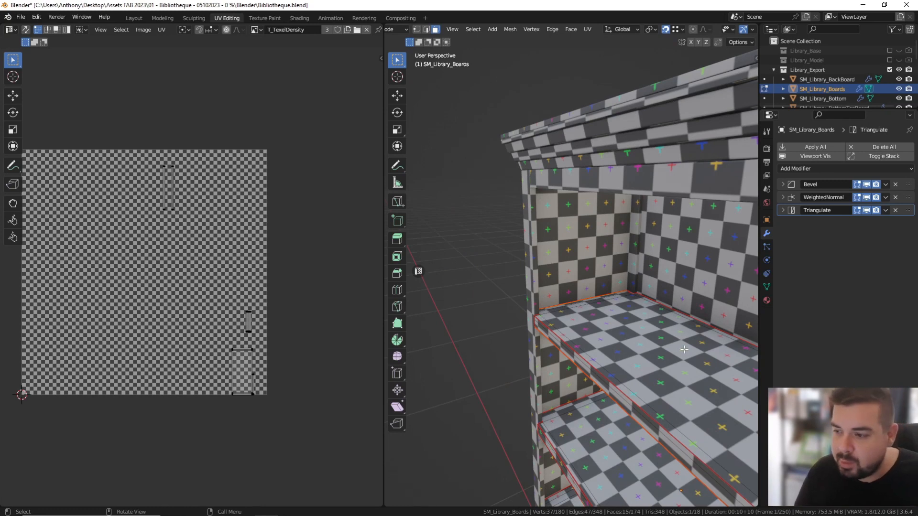
scroll(628, 340, down, 3)
key(Tab)
Select every bookcase part, open them all for editing, unwrap all their faces together and return to Object Mode.
key(a)
click(619, 287)
key(a)
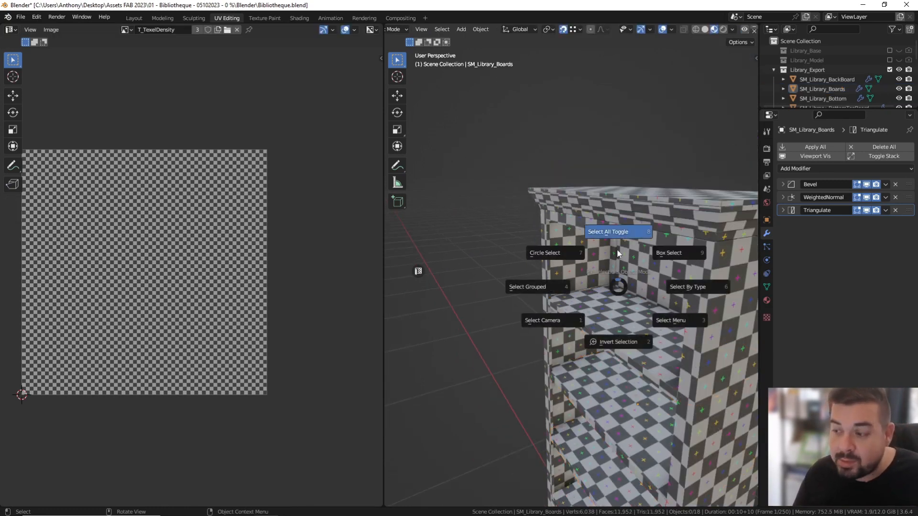
click(617, 254)
key(Tab)
key(a)
click(617, 163)
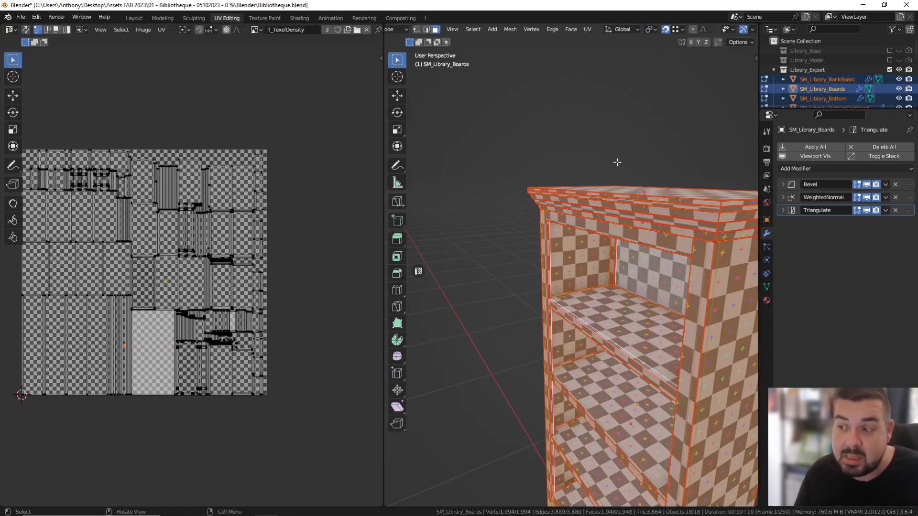
key(u)
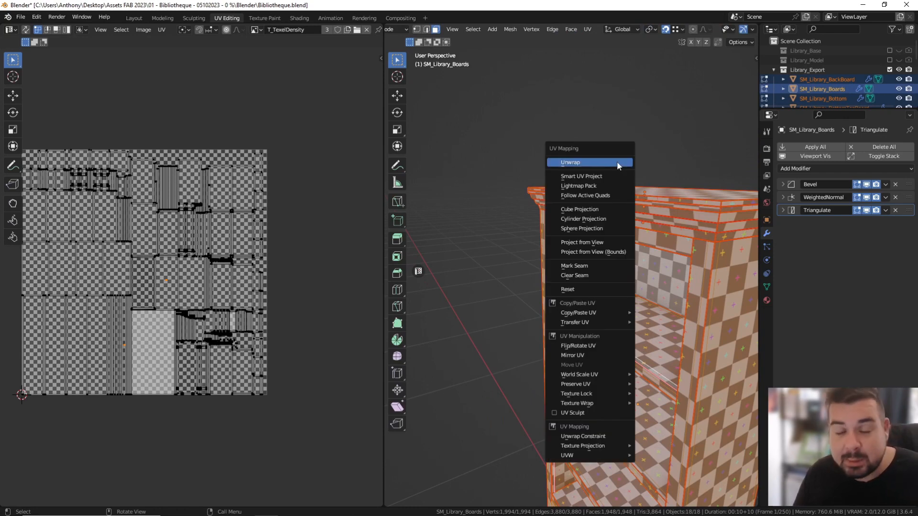
click(617, 163)
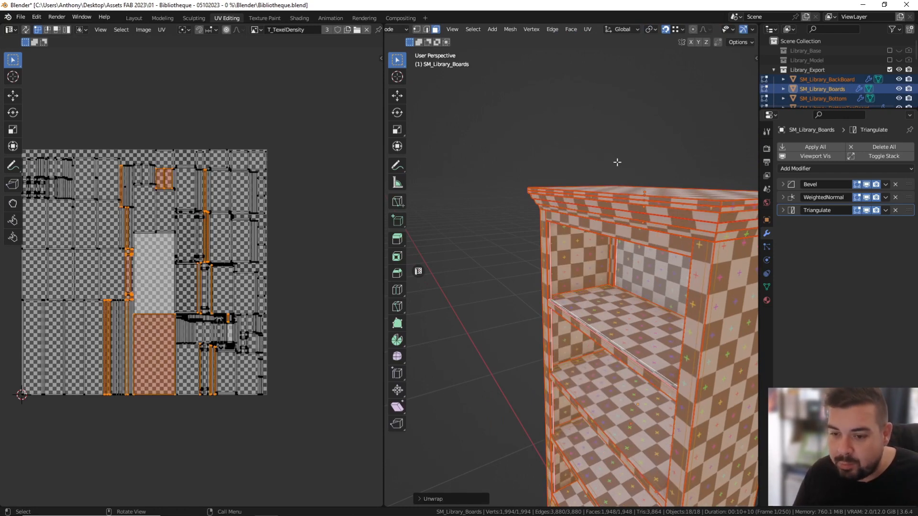
key(a)
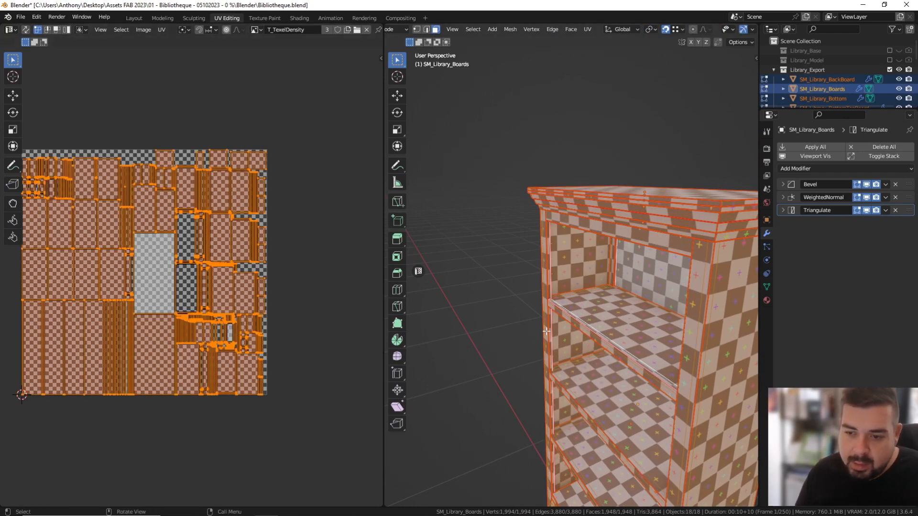
key(Tab)
Unlink the T_TexelDensity image from the M_WoodOakWhite material and remove the image texture from its Base Color.
shift+middle_drag(592, 325, 572, 286)
scroll(520, 272, down, 3)
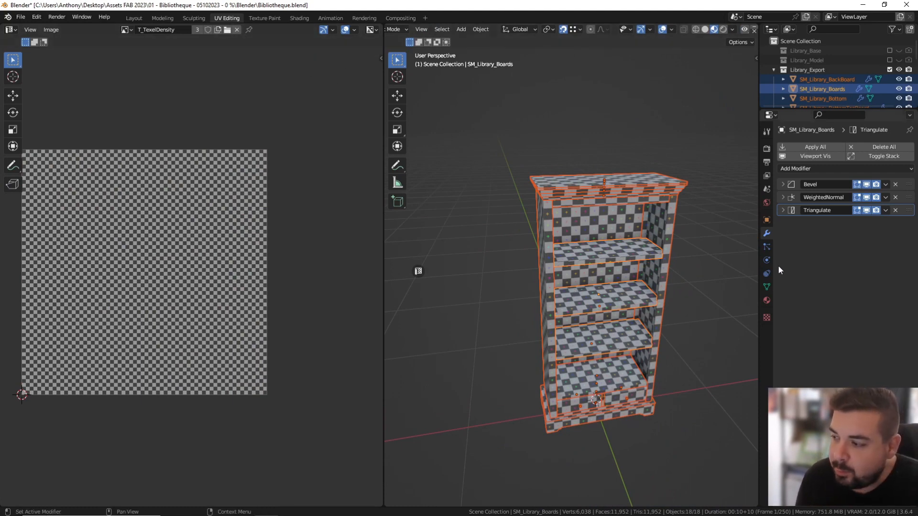
click(767, 301)
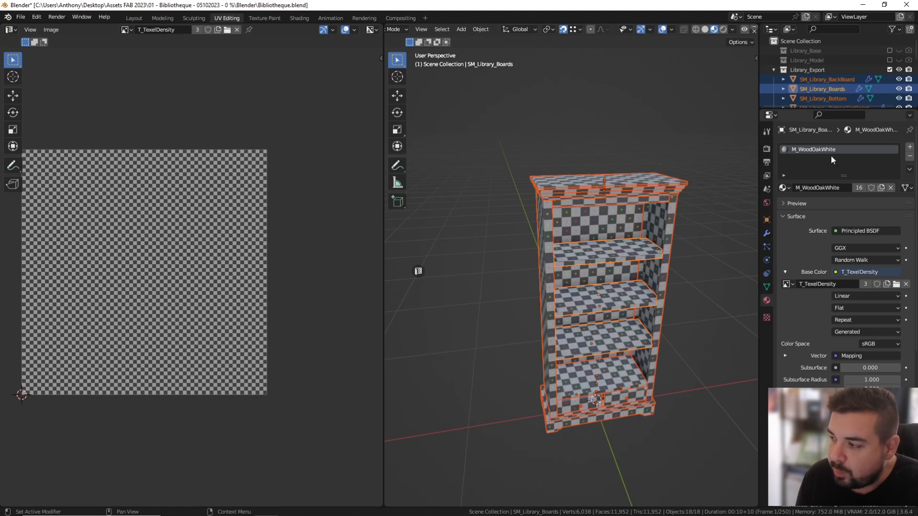
click(905, 285)
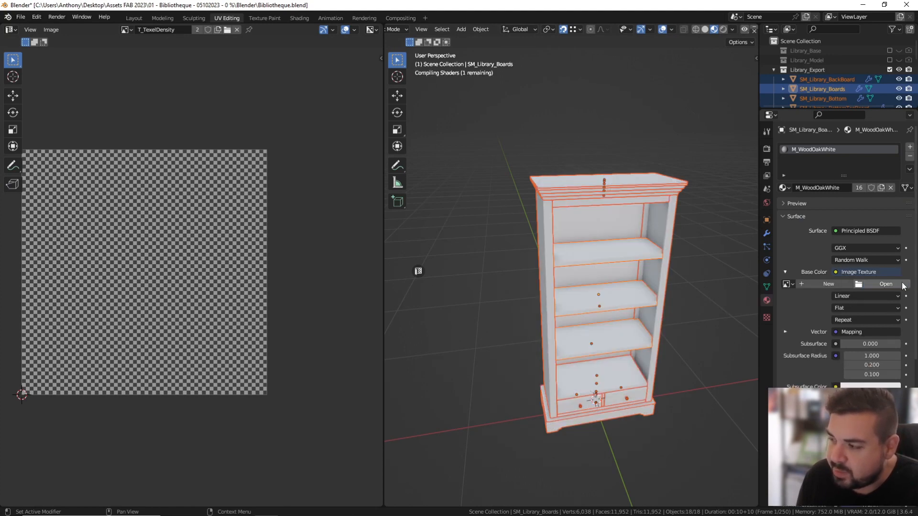
click(865, 273)
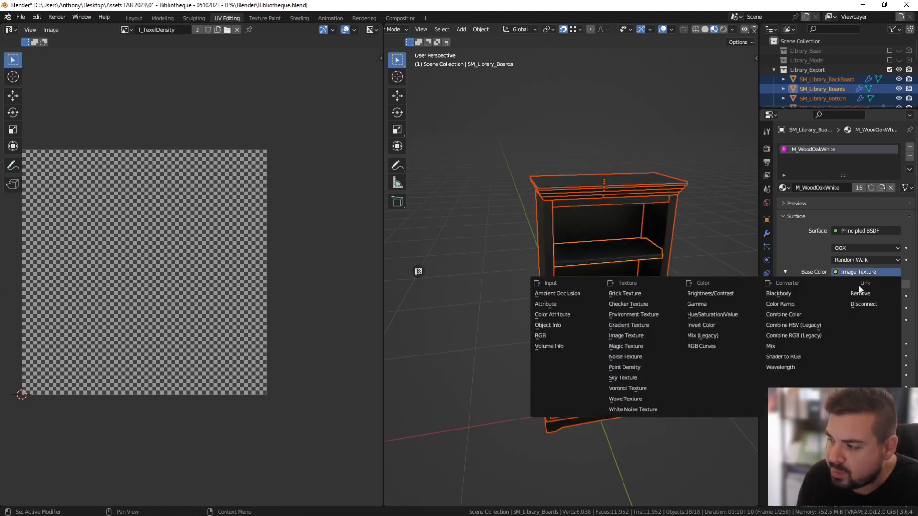
click(861, 294)
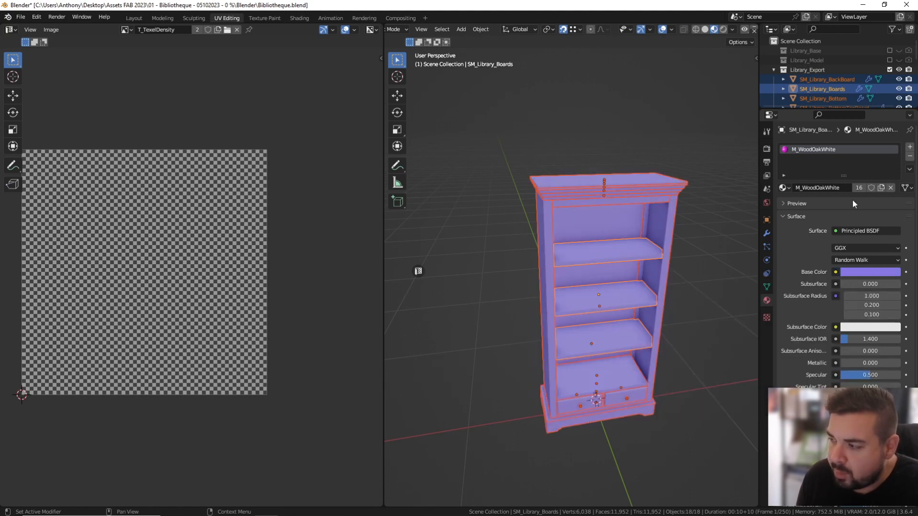
Set the Base Color of the M_WoodOakWhite material to a dark orange-brown.
click(857, 272)
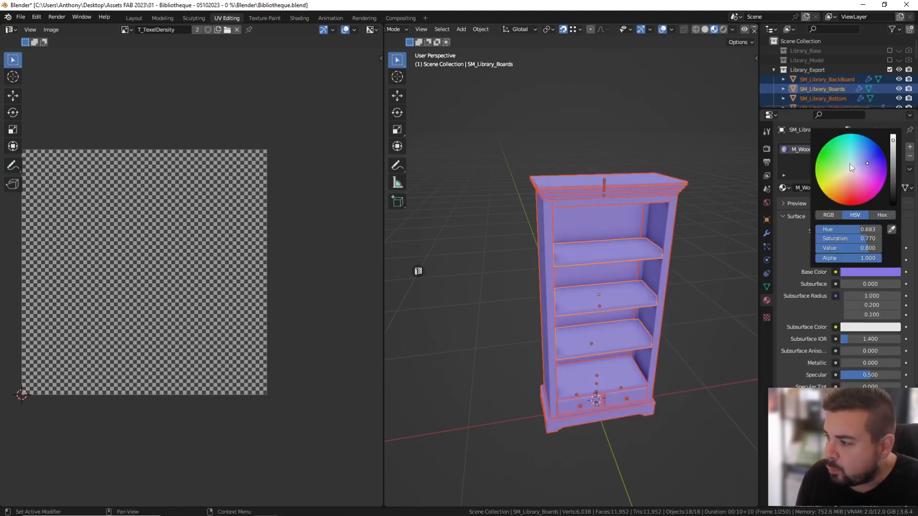
drag(855, 177, 839, 196)
drag(895, 181, 894, 176)
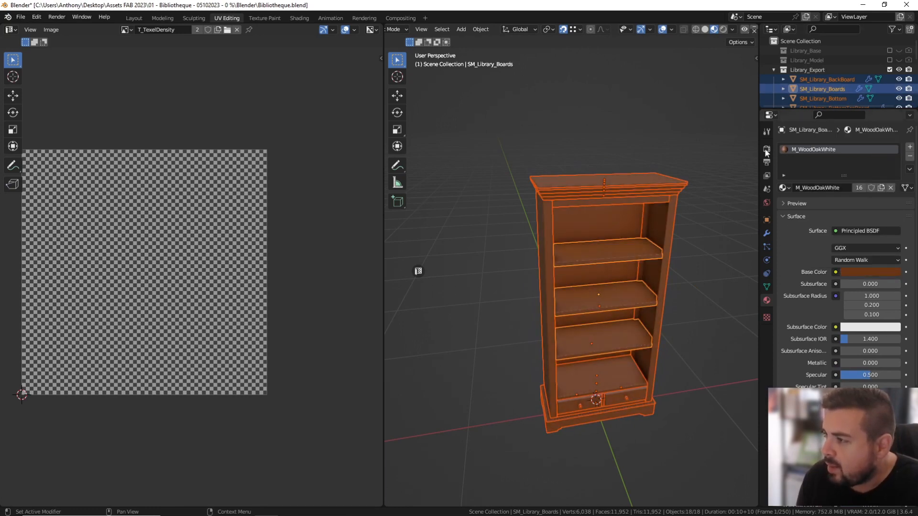
Select the left drawer handle and remove the T_TexelDensity image texture from the Base Color of its M_BrassLight material.
click(579, 406)
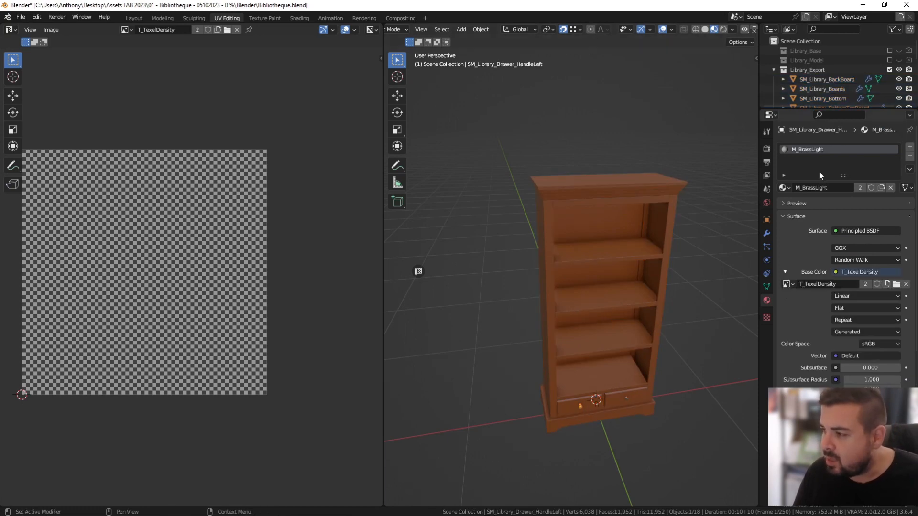
click(906, 284)
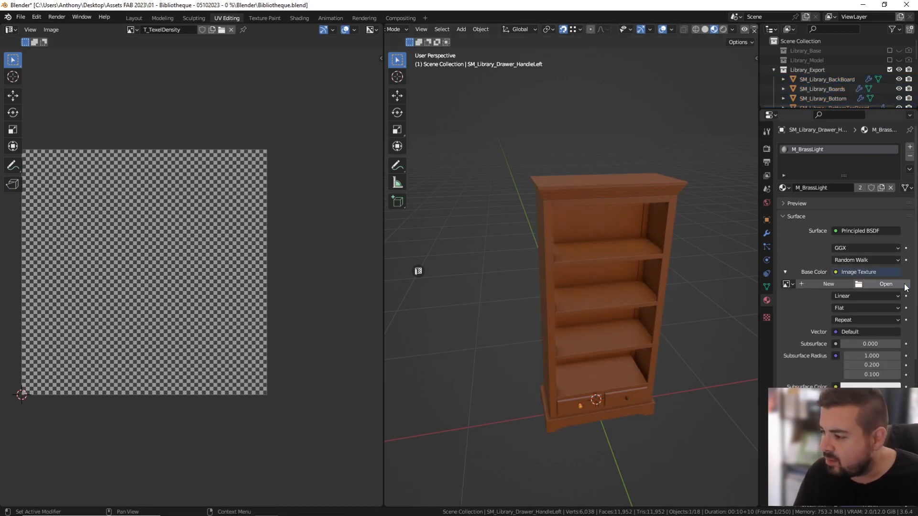
click(836, 272)
click(864, 293)
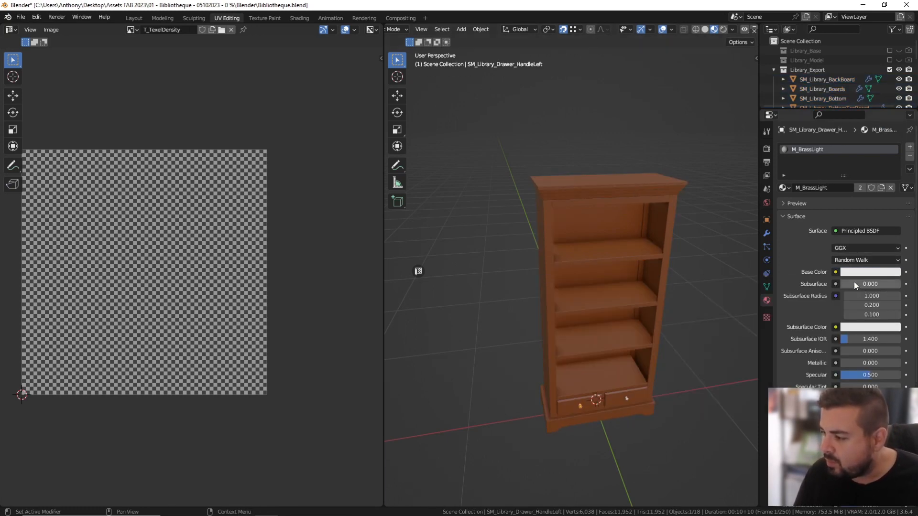
click(836, 272)
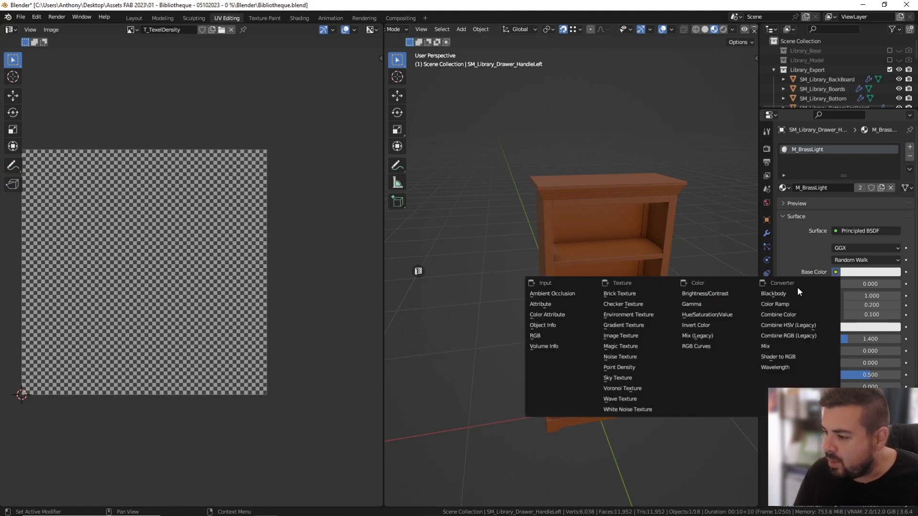
Give M_BrassLight a light golden-orange Base Color, with Metallic at 1.000 and Specular at 0.800.
click(865, 276)
drag(851, 170, 841, 186)
drag(850, 363, 903, 366)
click(881, 377)
text(0.8)
key(Return)
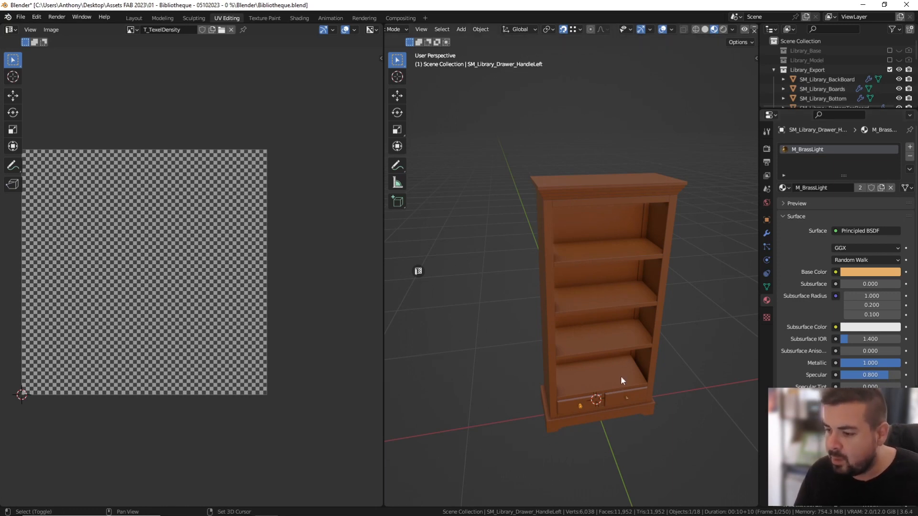
Examine the brass handles on the drawers up close and the wood colour across the whole bookcase.
scroll(610, 284, up, 4)
shift+middle_drag(622, 313, 584, 268)
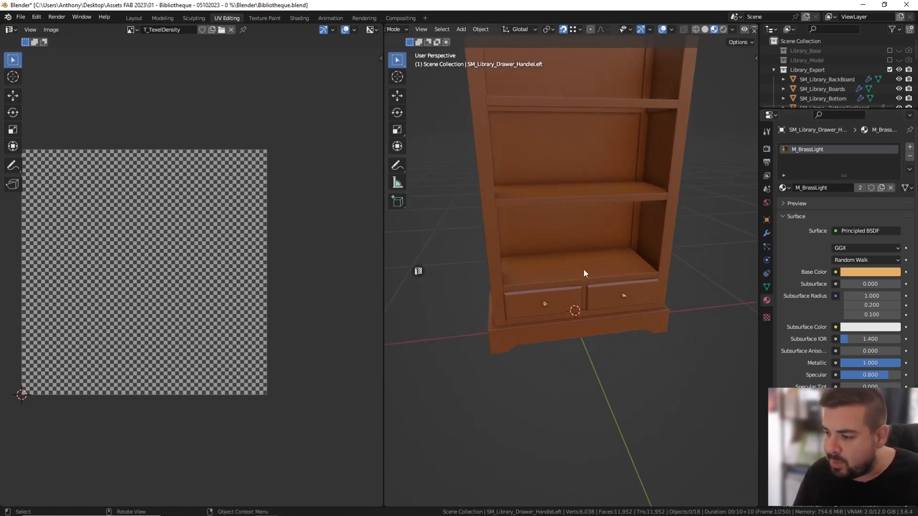
scroll(584, 267, up, 5)
middle_drag(570, 312, 653, 211)
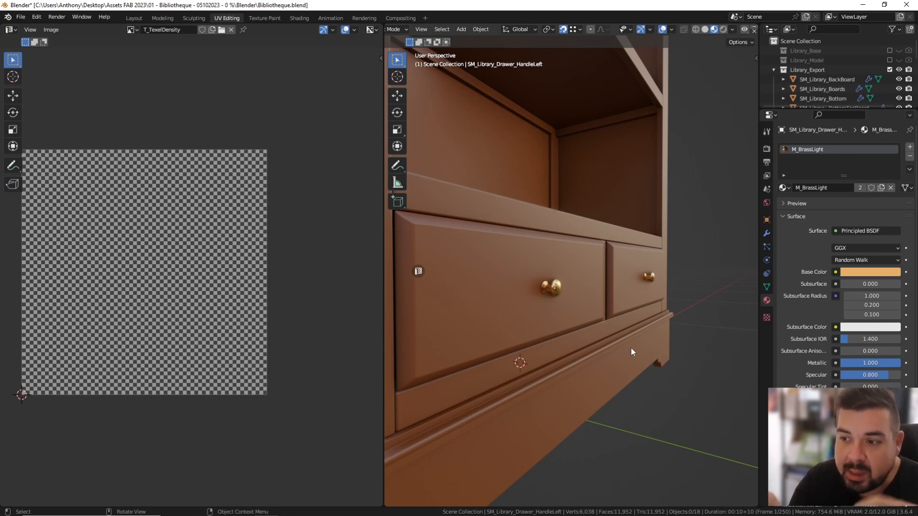
scroll(617, 268, down, 3)
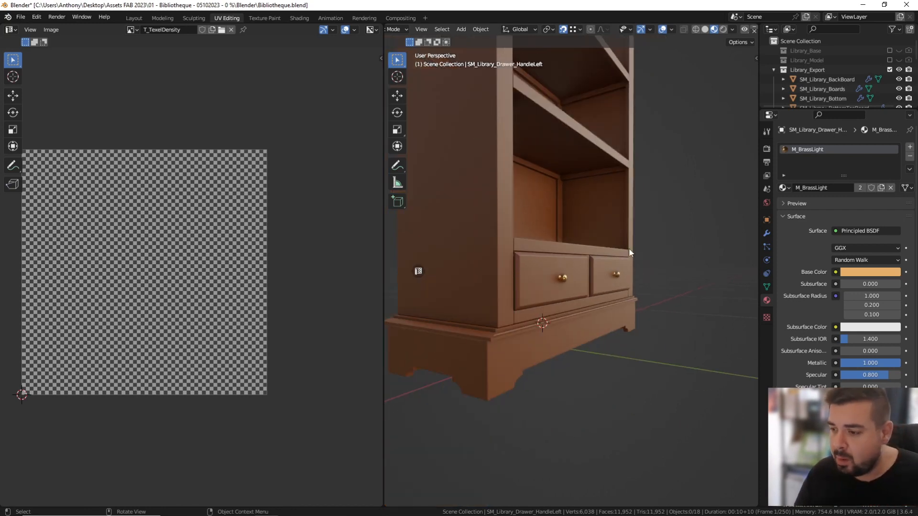
middle_drag(627, 251, 610, 248)
key(a)
click(612, 183)
key(a)
click(622, 158)
middle_drag(622, 159, 581, 251)
scroll(593, 175, down, 5)
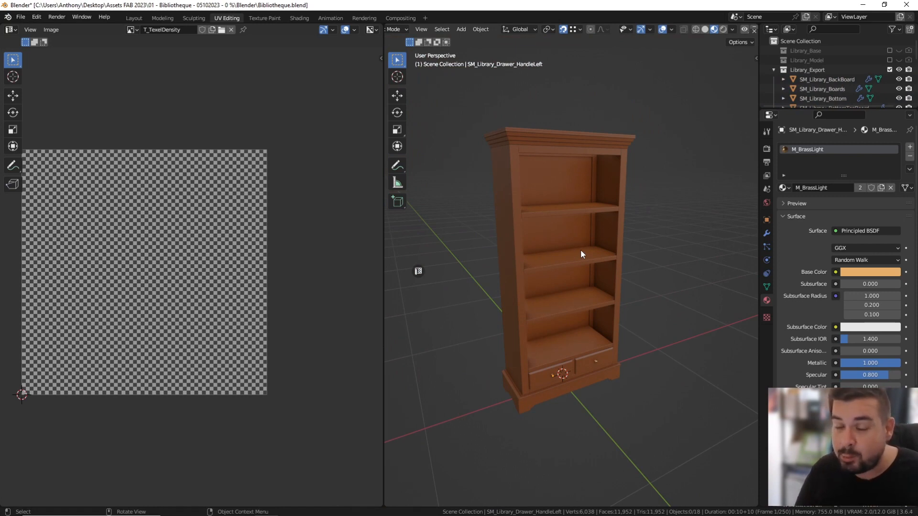
Select the left drawer and inspect its assigned wood material alongside the rest of the bookcase.
shift+middle_drag(586, 334, 579, 240)
scroll(554, 279, up, 3)
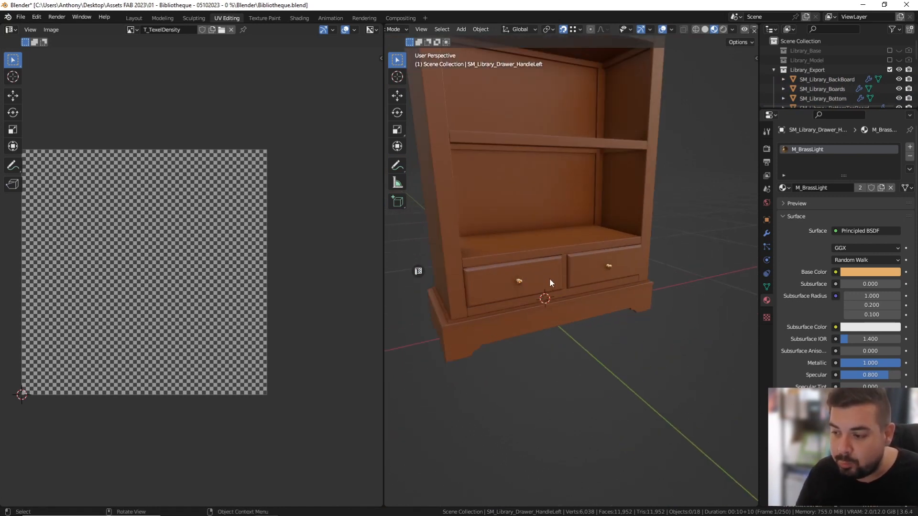
click(496, 280)
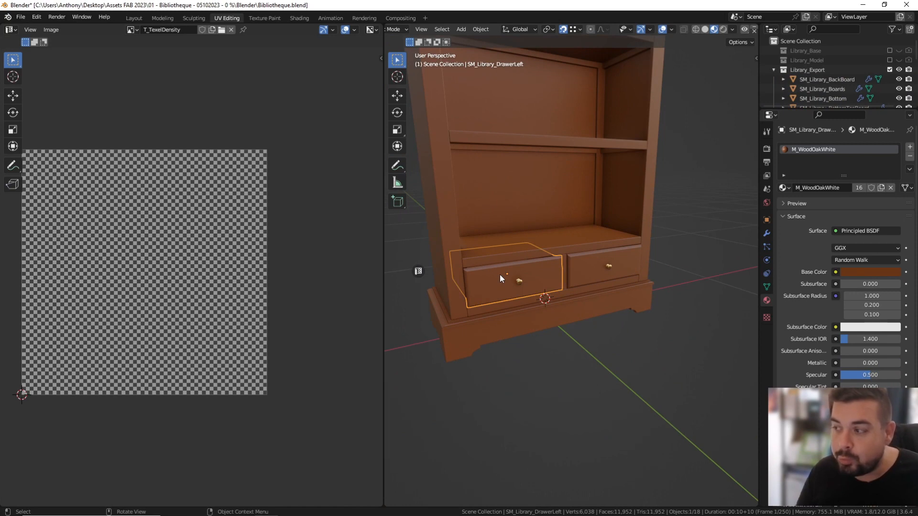
scroll(535, 243, down, 4)
shift+middle_drag(571, 179, 549, 302)
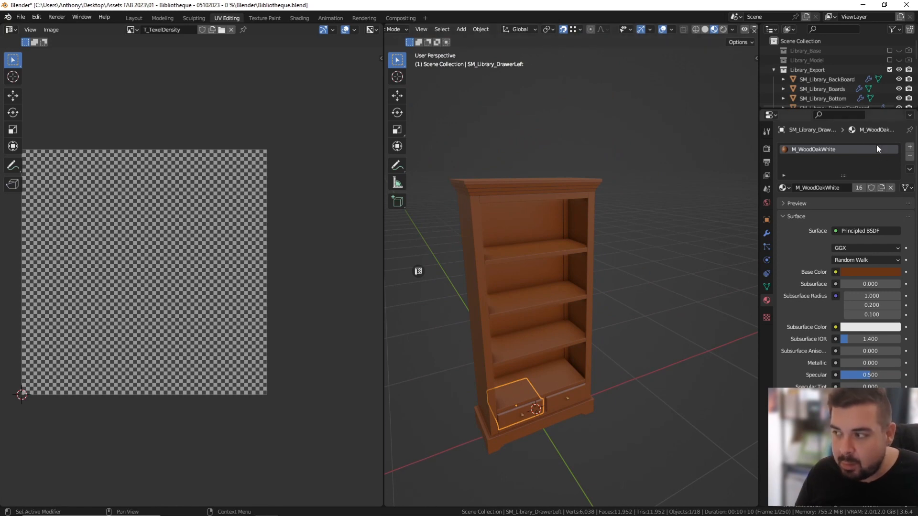
scroll(836, 78, down, 3)
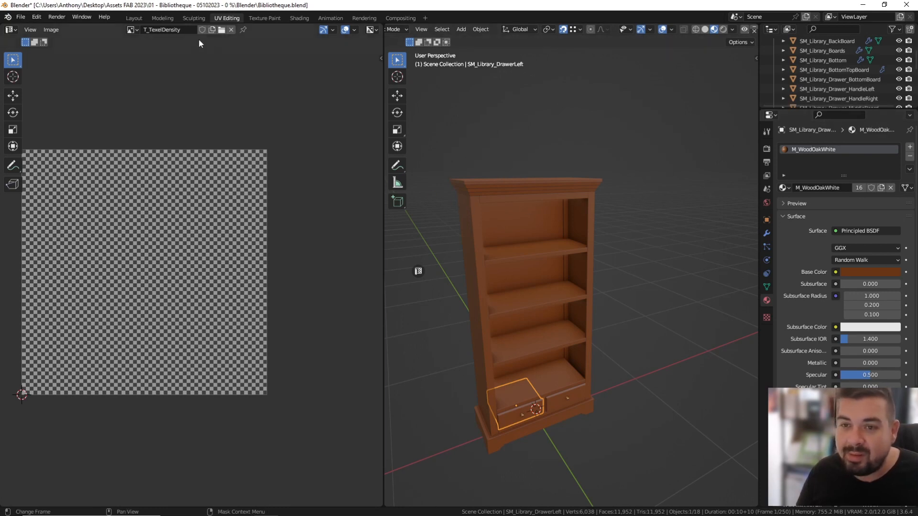
Switch to the Layout workspace and select all the bookcase parts.
click(134, 17)
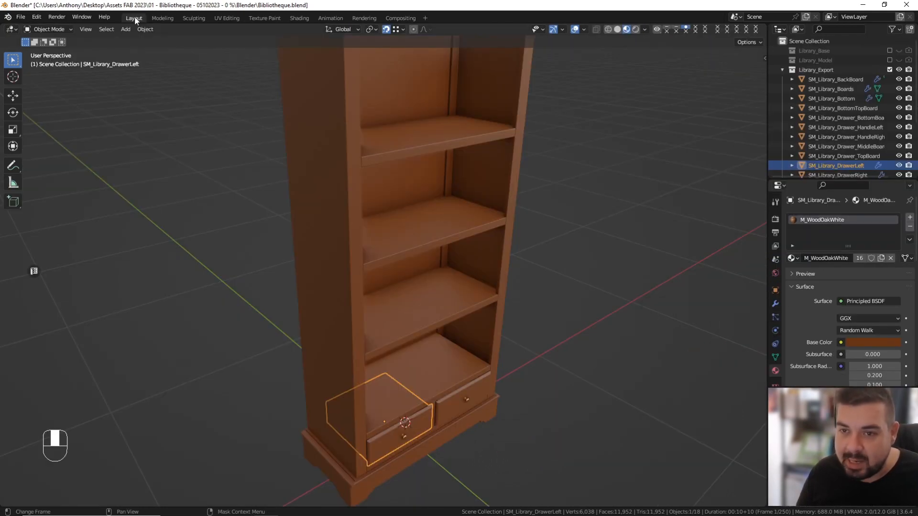
scroll(649, 223, down, 3)
key(a)
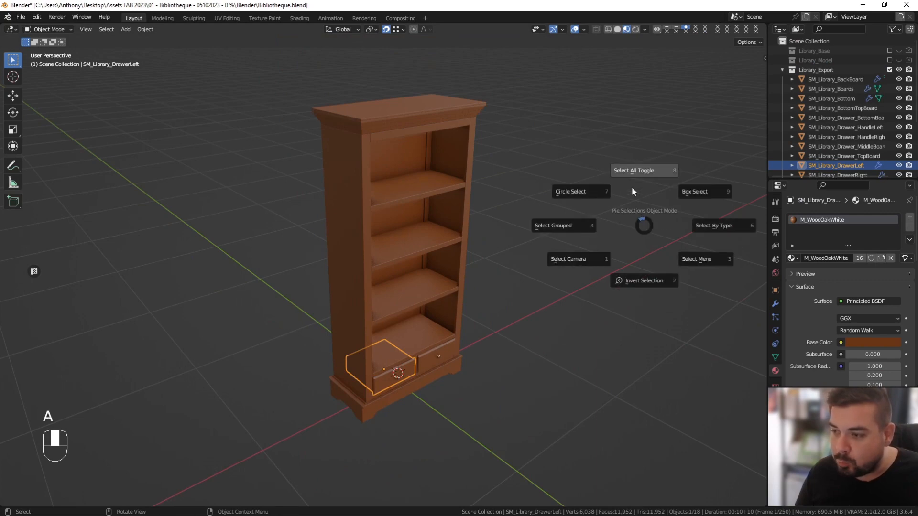
key(a)
click(602, 145)
middle_drag(566, 185, 579, 165)
middle_drag(480, 326, 281, 379)
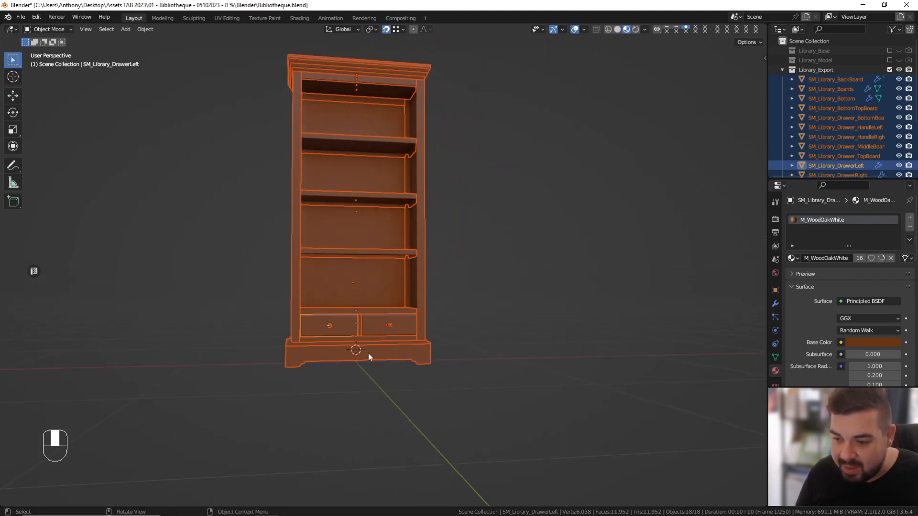
Inspect the bookcase's position relative to the world origin from the front, the top and in perspective.
key(shift+c)
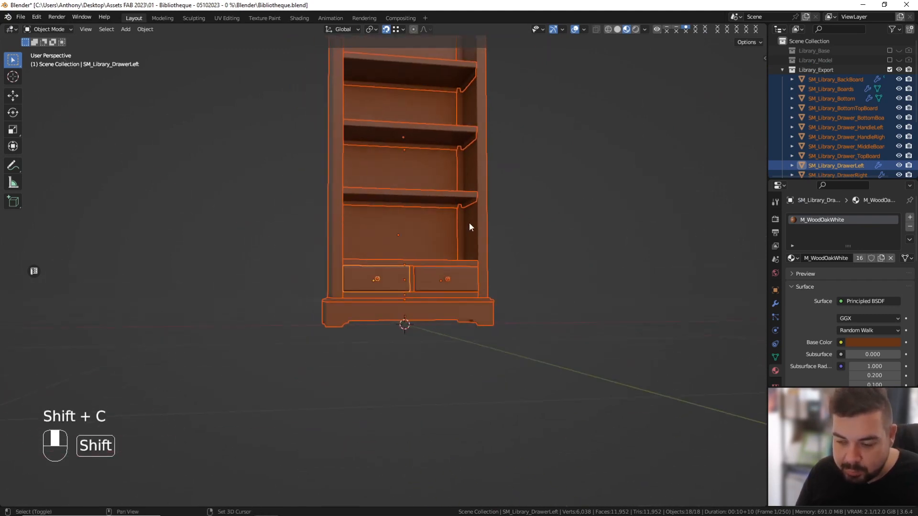
key(KP_1)
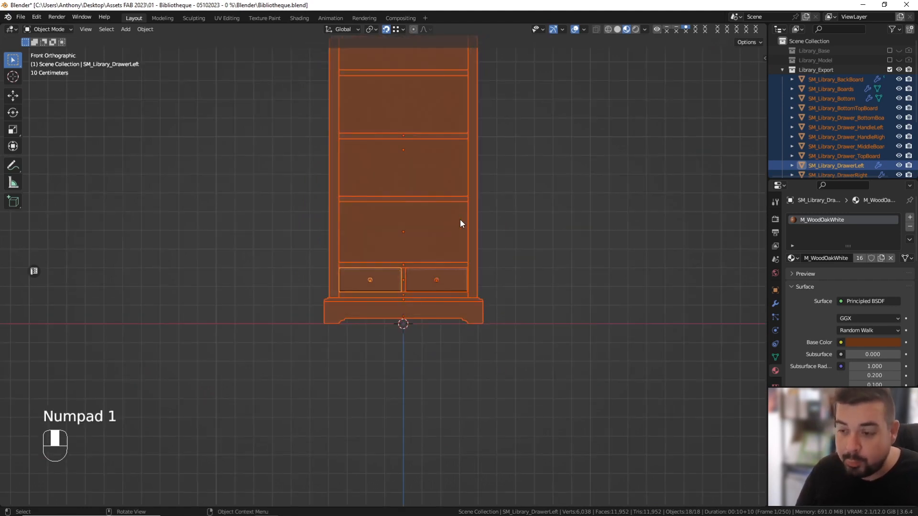
scroll(415, 337, up, 5)
shift+middle_drag(410, 359, 487, 277)
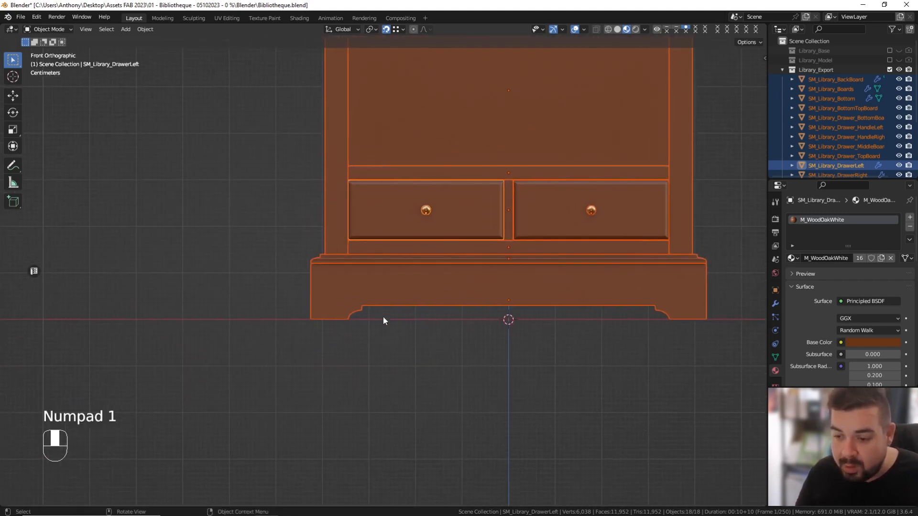
scroll(359, 330, up, 2)
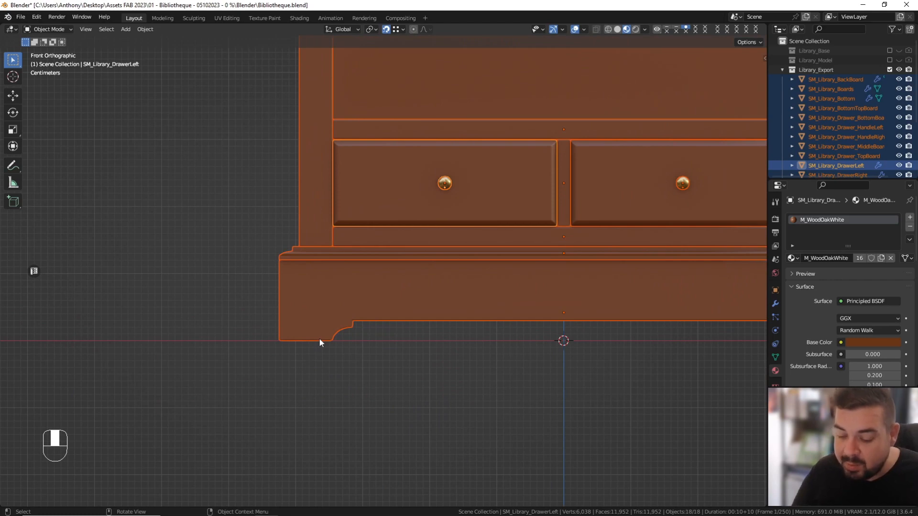
key(KP_7)
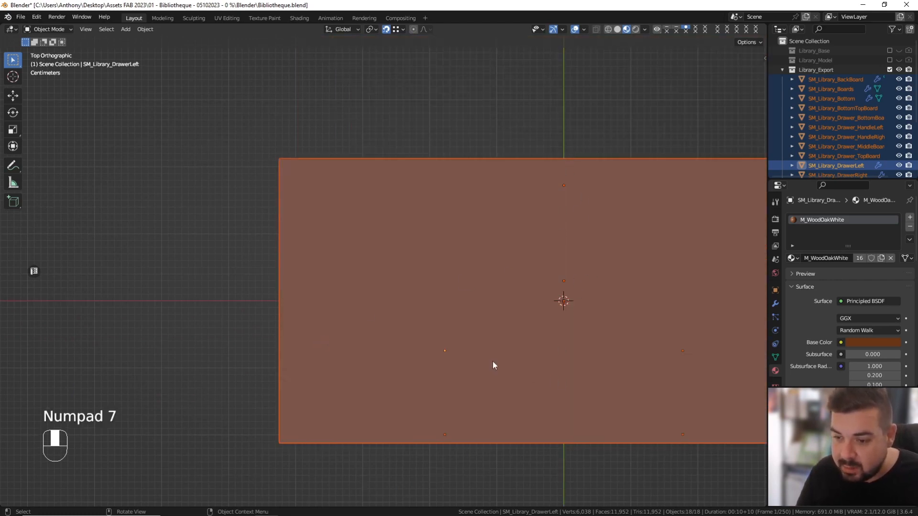
scroll(513, 340, down, 3)
middle_drag(513, 341, 536, 281)
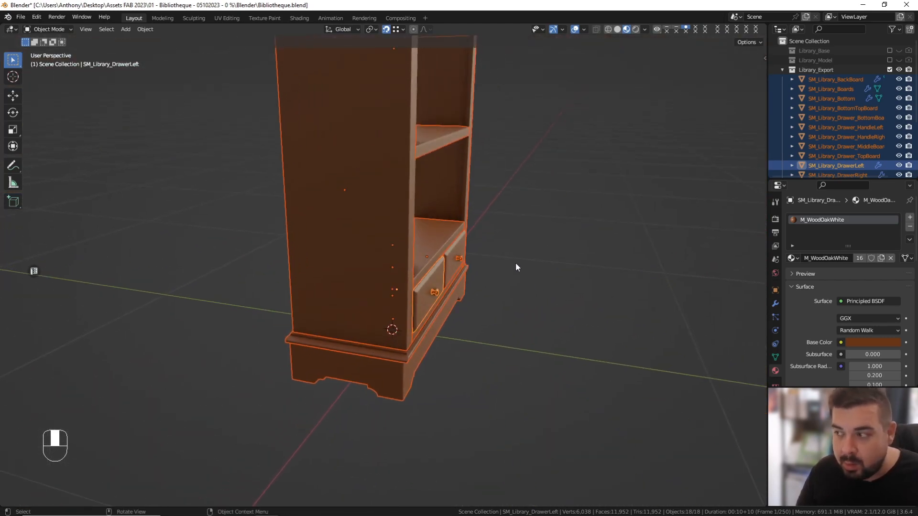
Look up the FBX format import-export add-on in the preferences to check whether it is enabled.
click(21, 17)
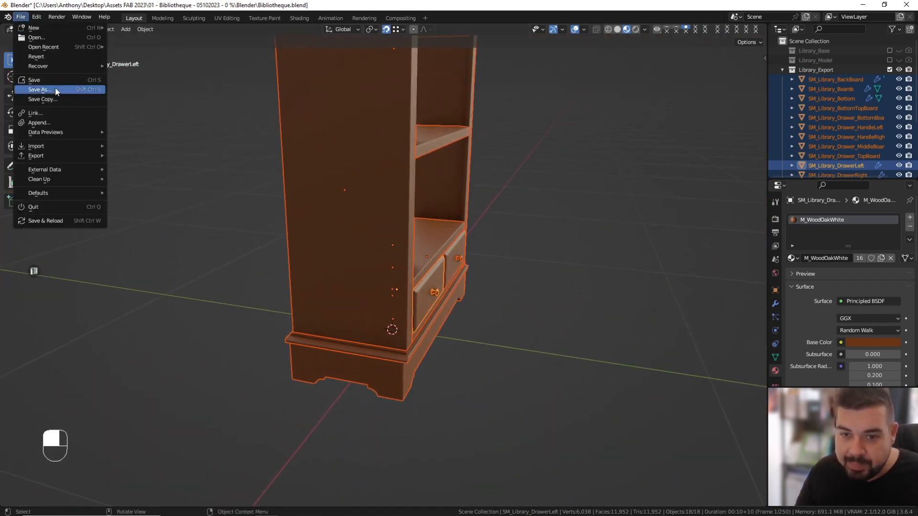
mouse_move(59, 155)
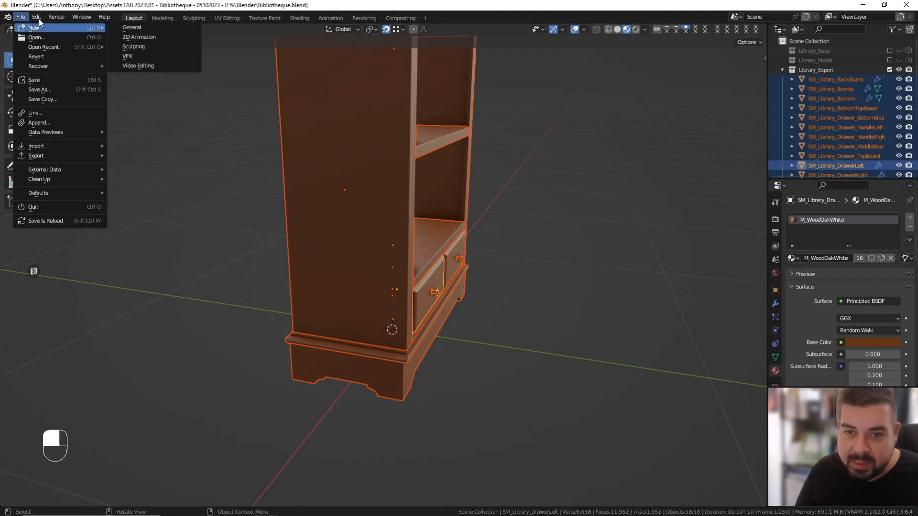
mouse_move(42, 16)
click(76, 156)
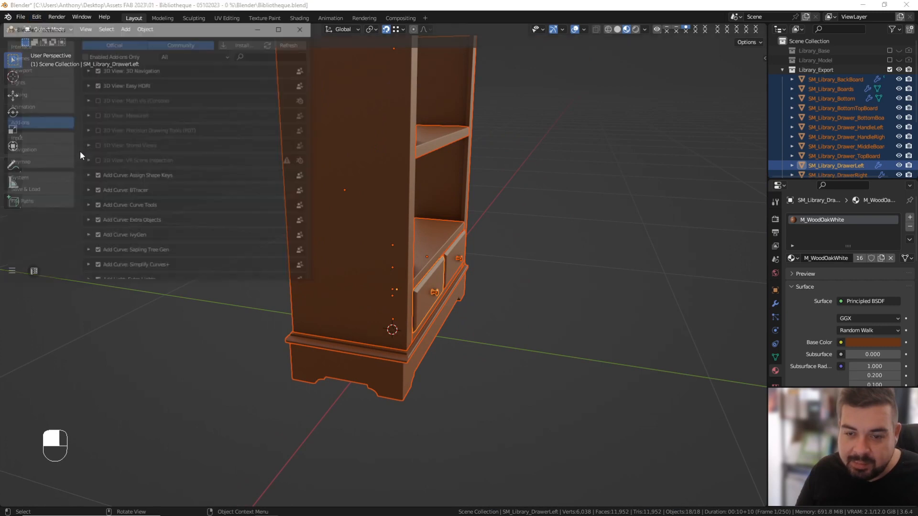
click(250, 53)
text(f)
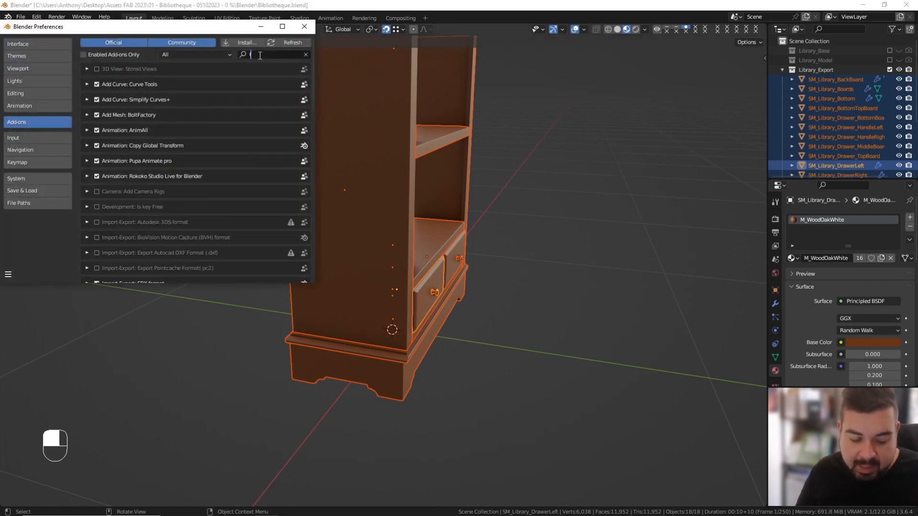
text(fb)
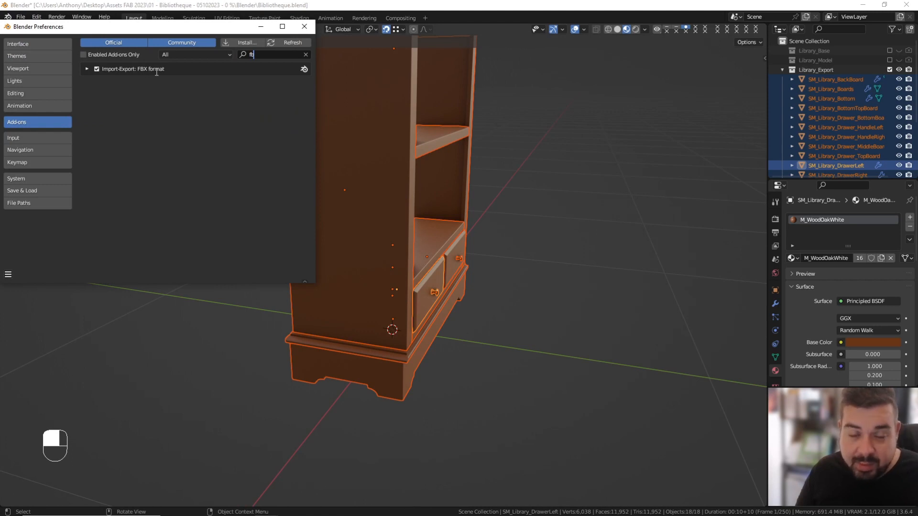
click(306, 30)
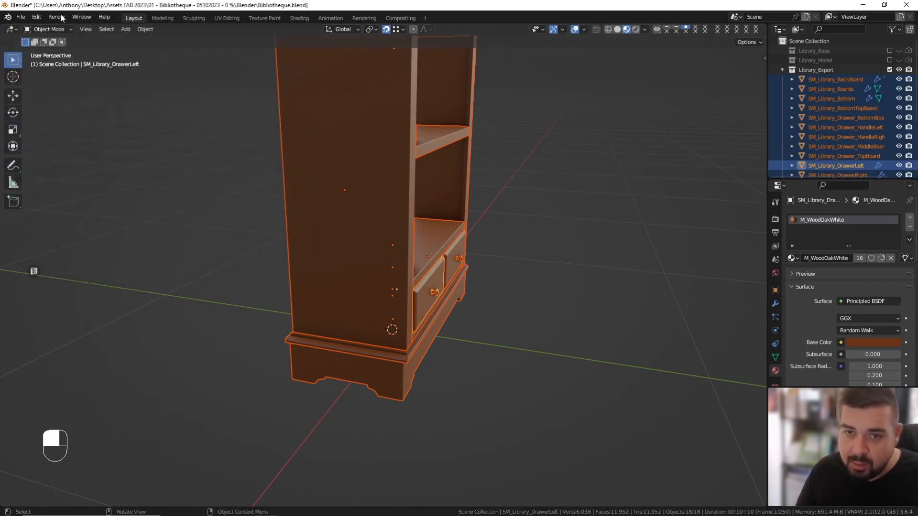
Start an FBX export and choose the project's Substance folder as the destination.
click(21, 17)
mouse_move(50, 156)
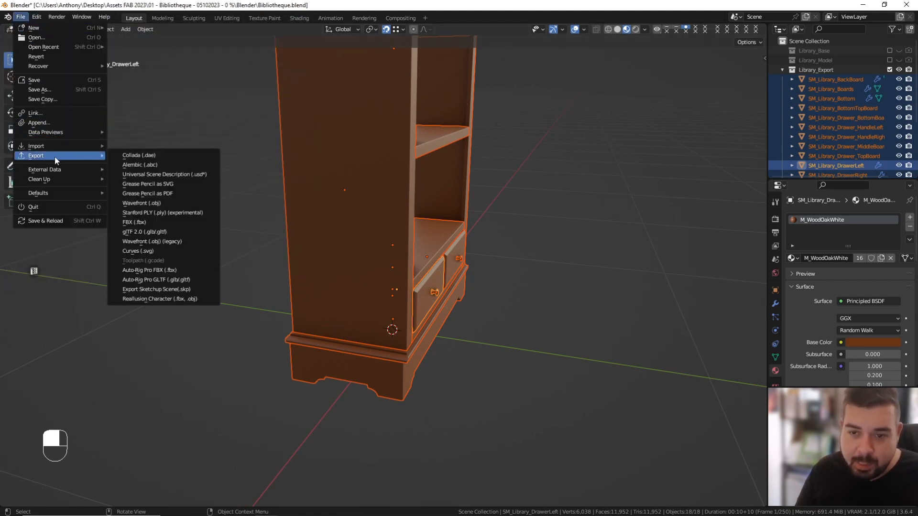
click(143, 223)
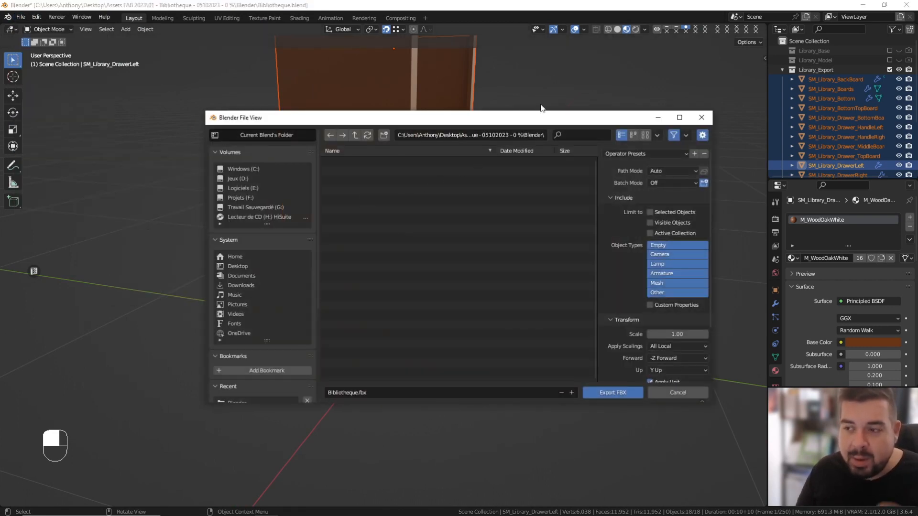
click(354, 138)
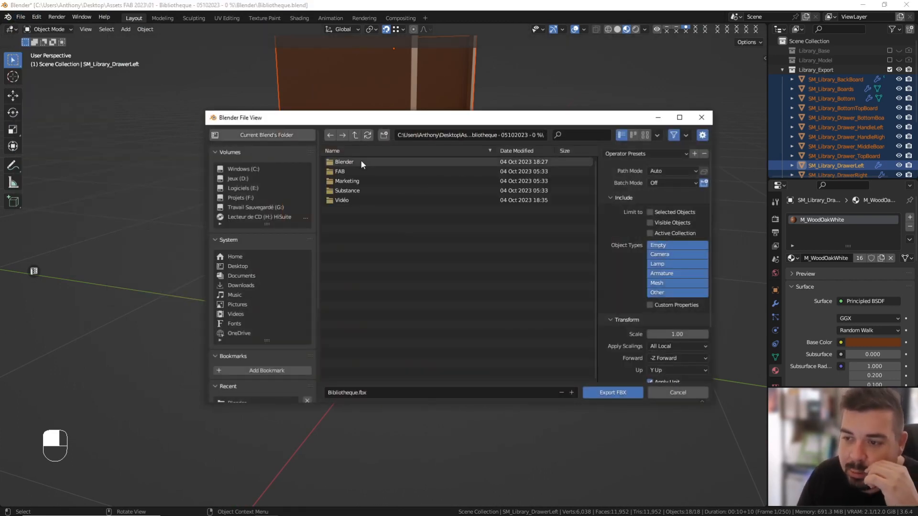
click(352, 188)
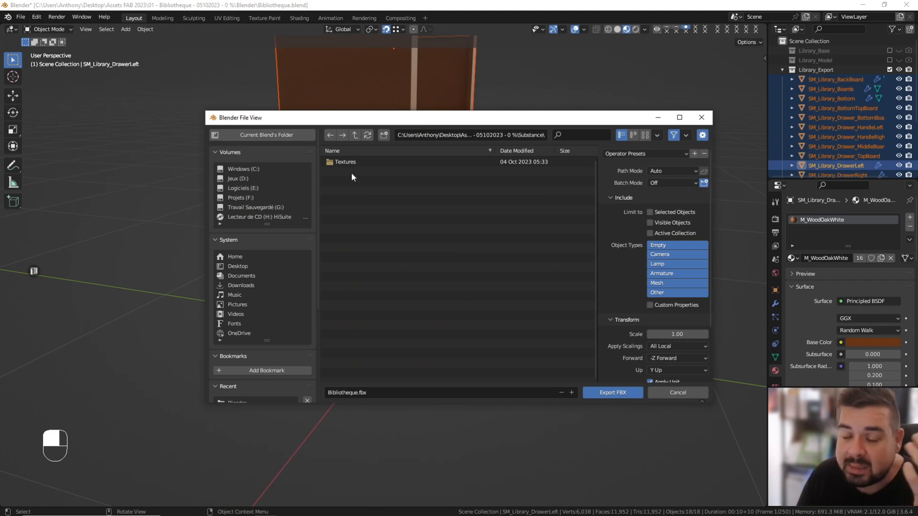
Name the export file SM_Library_01.
click(377, 393)
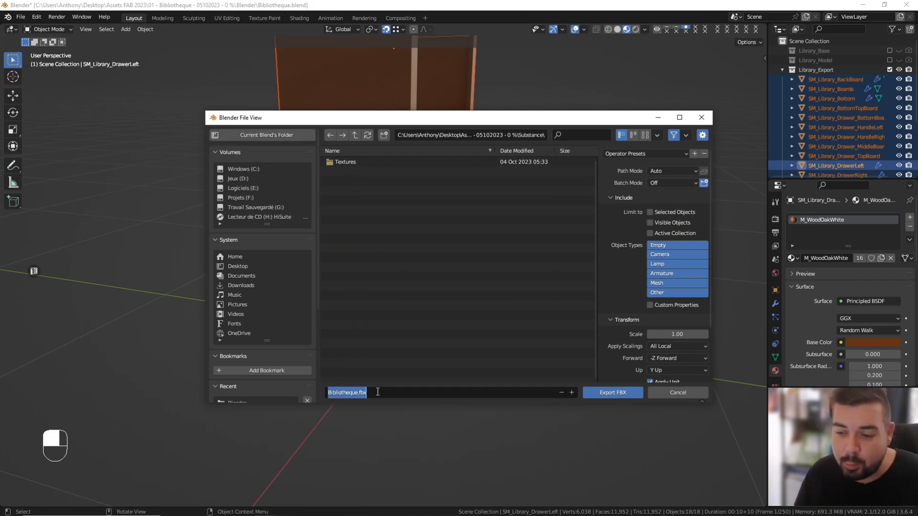
text(SM)
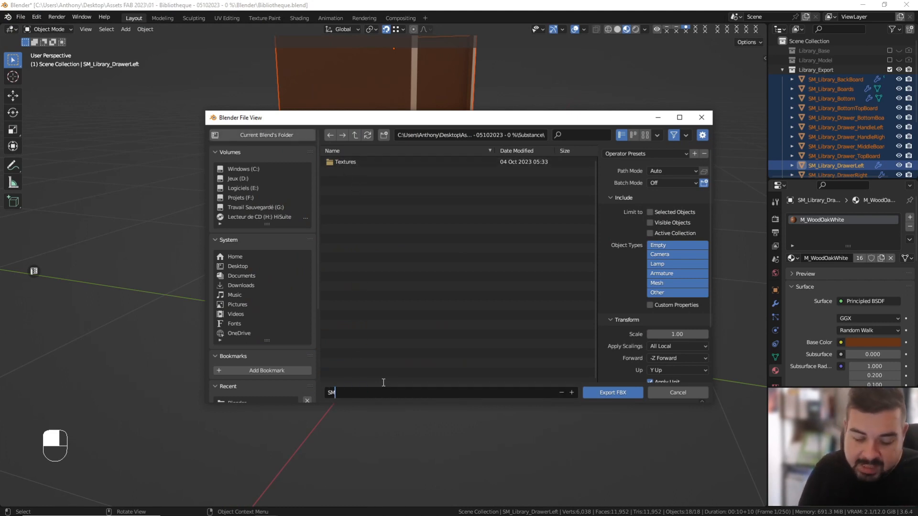
text(_Library_01)
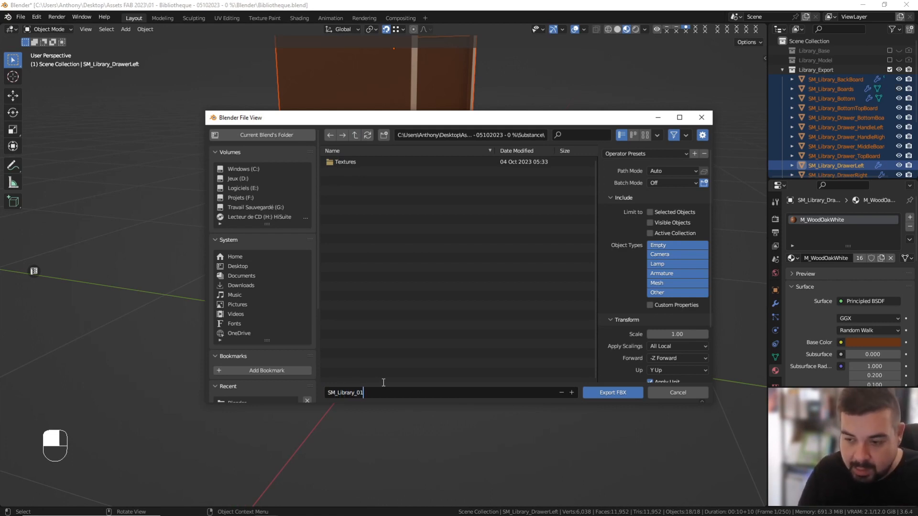
key(Return)
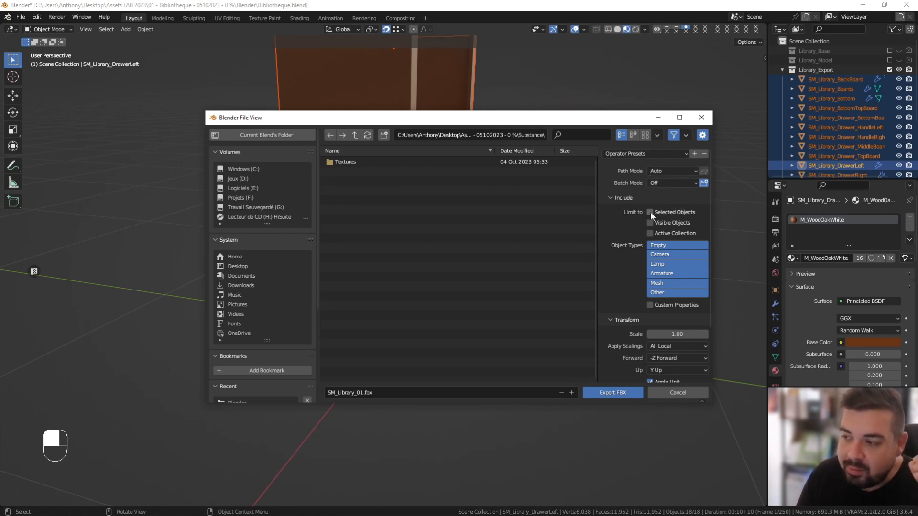
Limit the FBX export to selected objects of type Mesh and set the geometry smoothing to Face.
click(672, 283)
scroll(673, 284, down, 3)
click(616, 354)
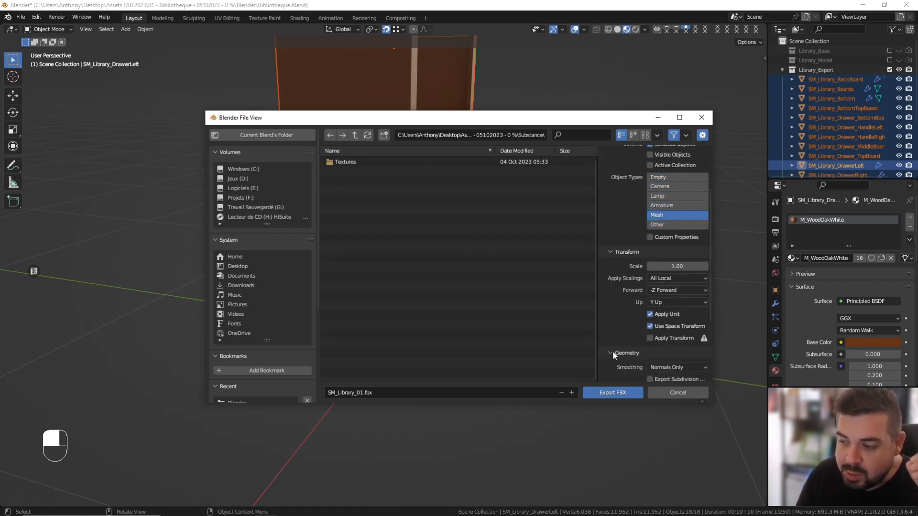
scroll(653, 346, down, 3)
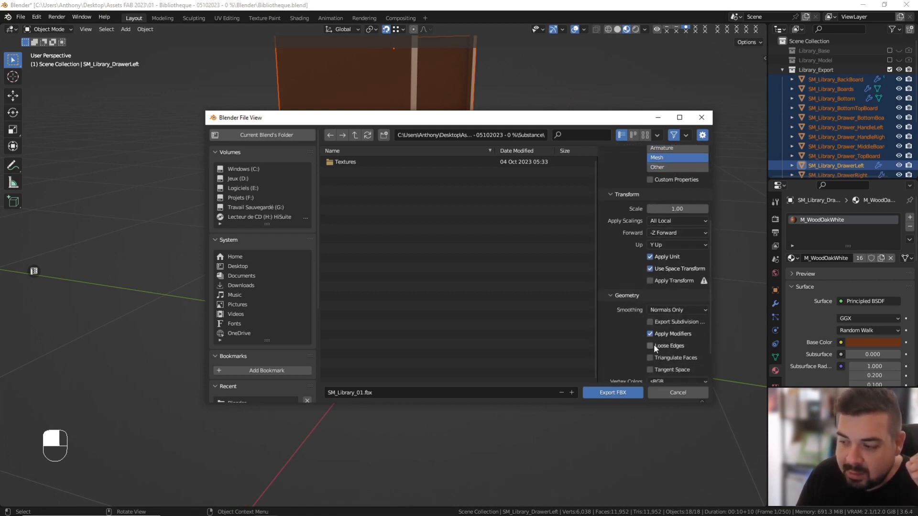
click(675, 310)
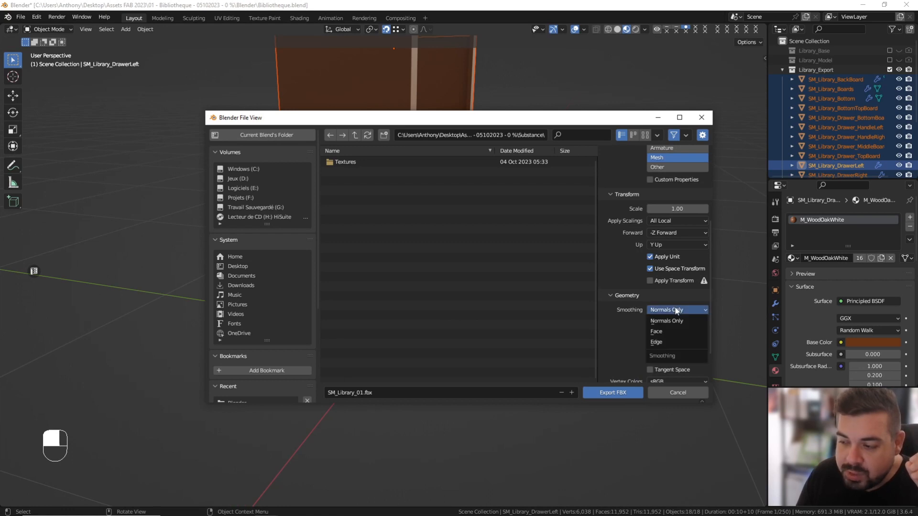
click(664, 331)
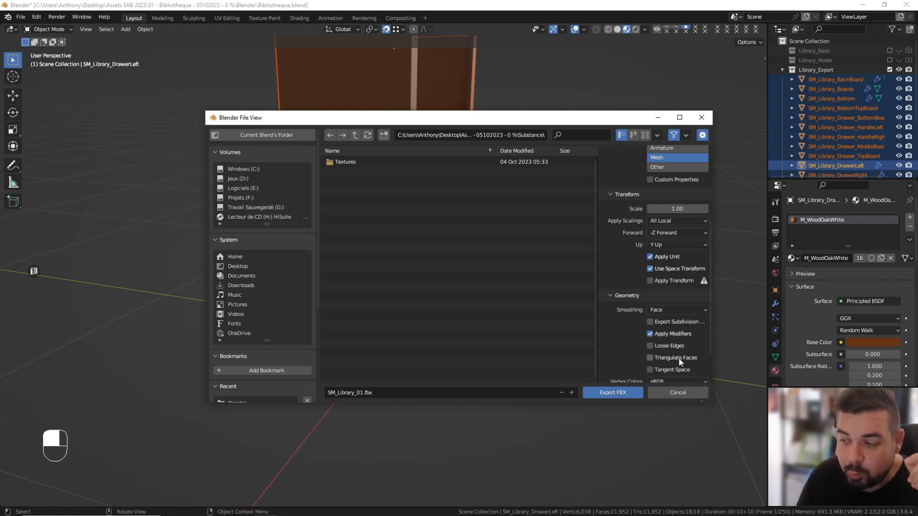
Check the armature options and turn off Bake Animation for the FBX export.
scroll(687, 349, down, 3)
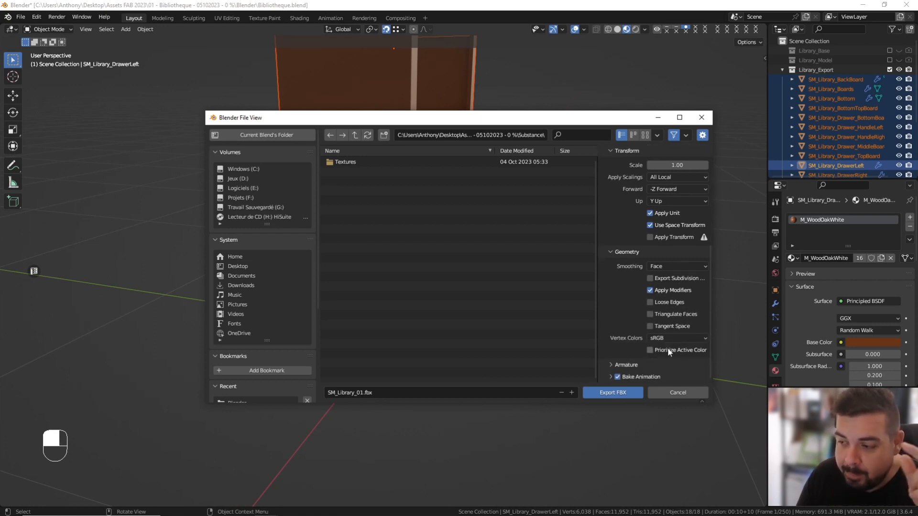
click(615, 366)
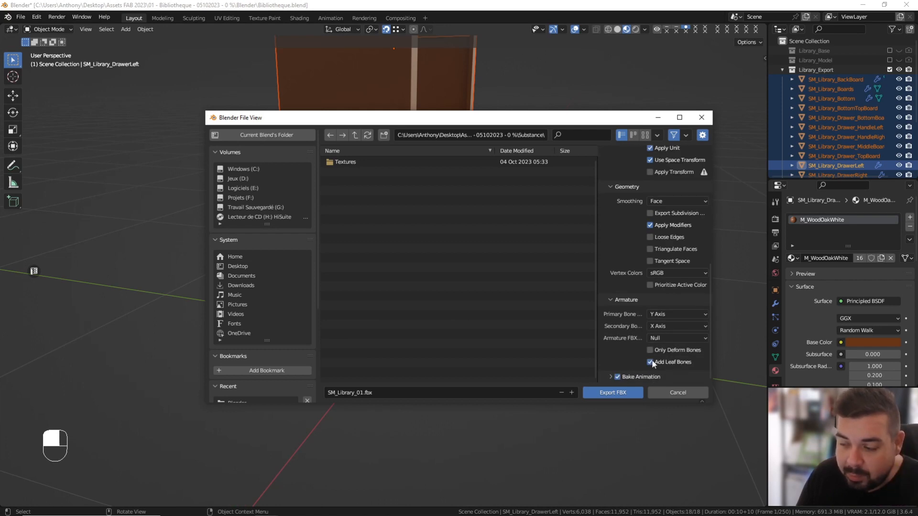
click(614, 302)
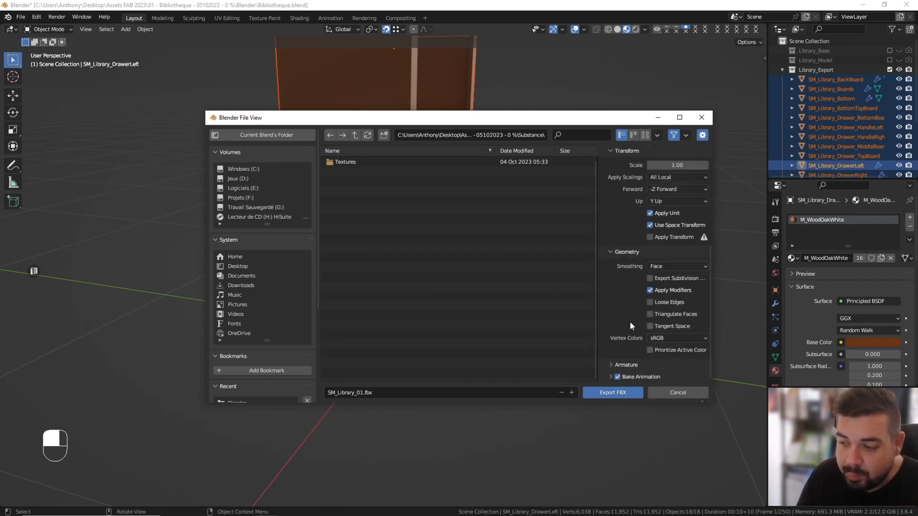
click(618, 377)
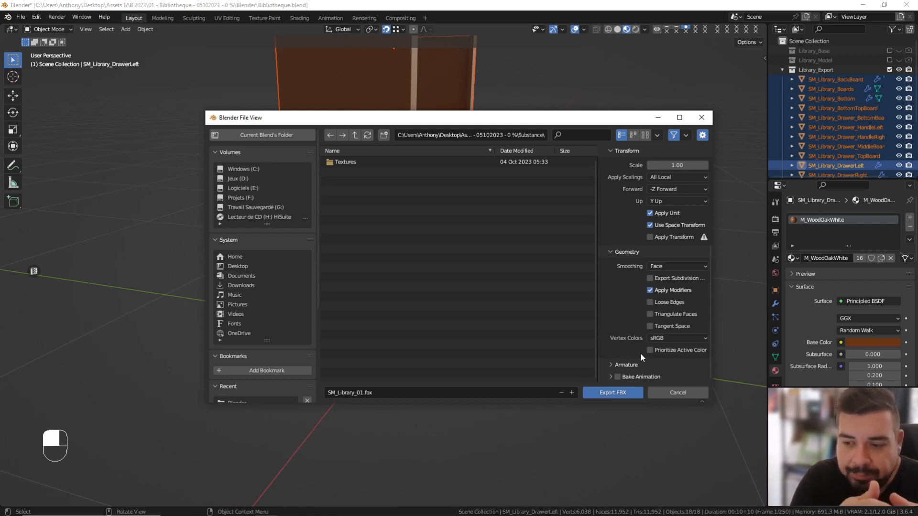
Export the bookcase as FBX with the chosen settings and save the Blender file.
click(614, 394)
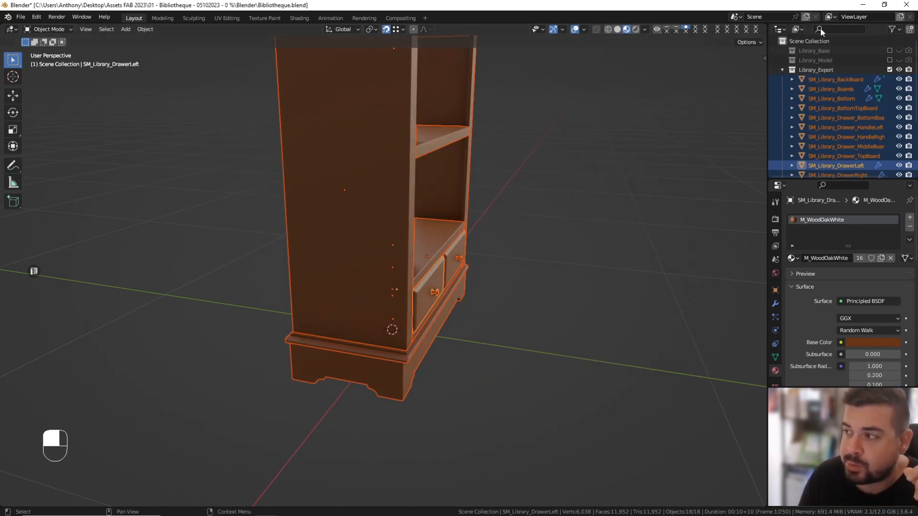
click(21, 17)
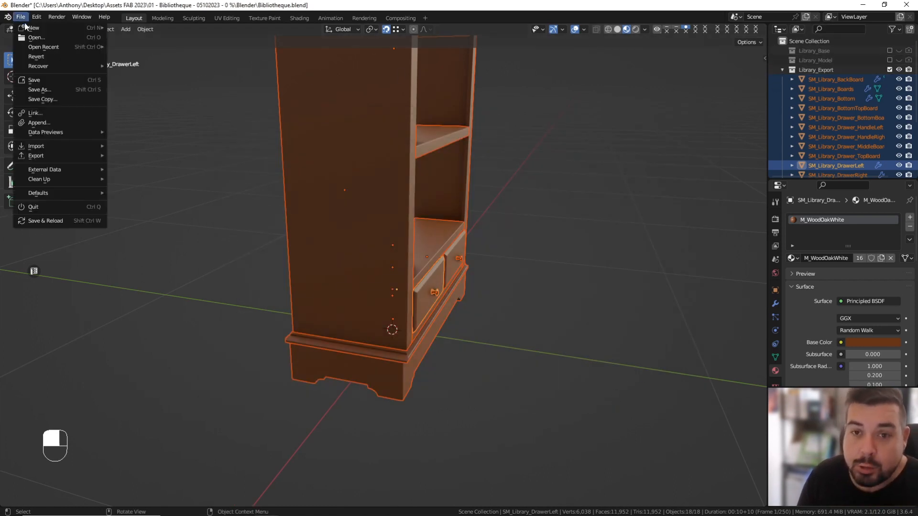
click(39, 87)
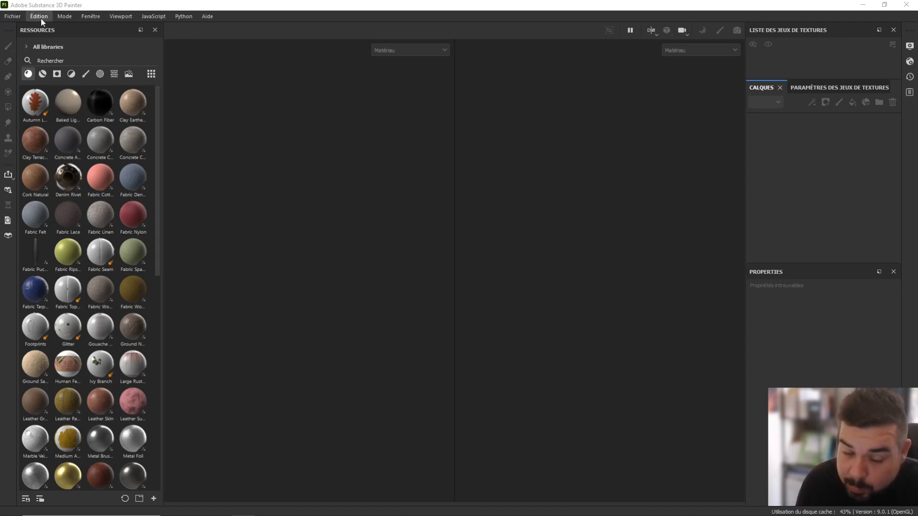
Start a new project using the PBR - Metallic Roughness Alpha-blend template.
click(15, 17)
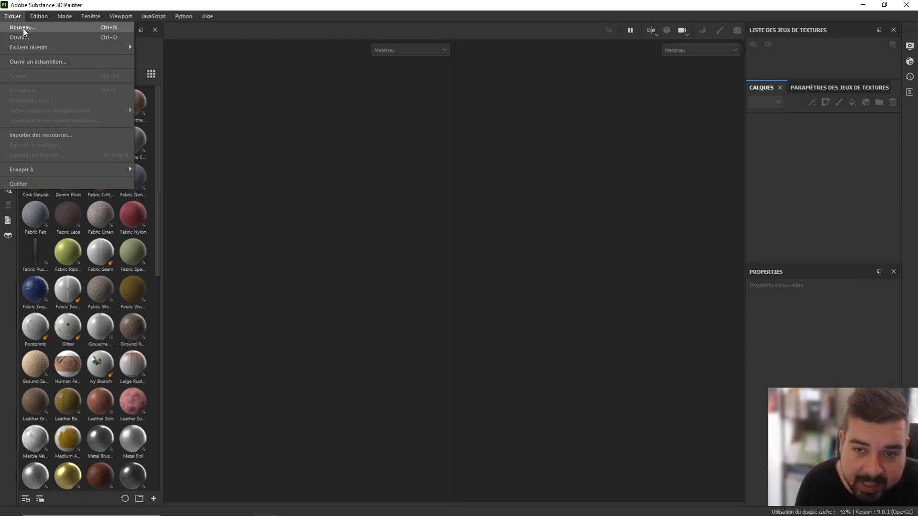
click(23, 27)
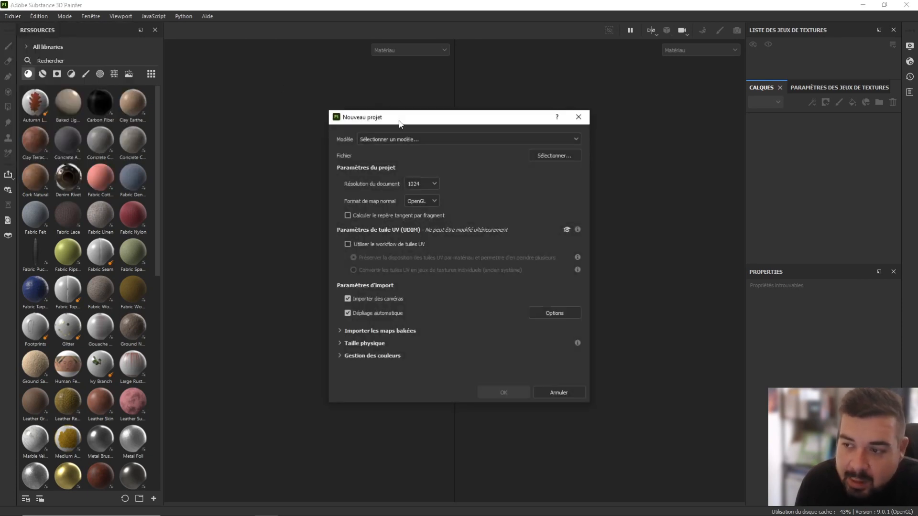
drag(355, 103, 302, 96)
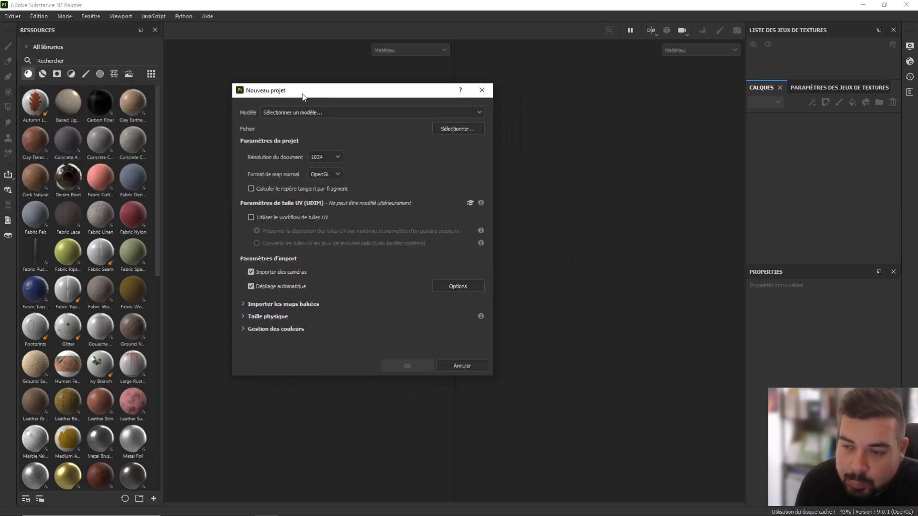
click(342, 113)
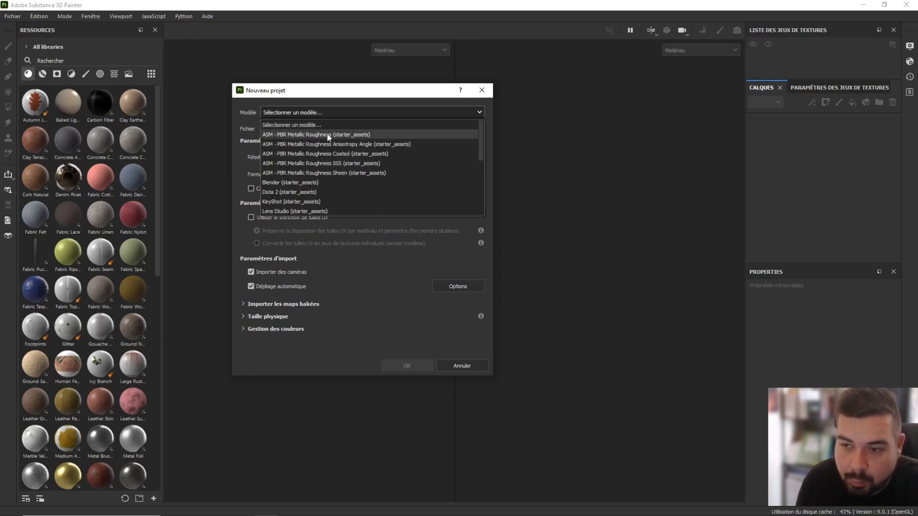
scroll(321, 177, down, 1)
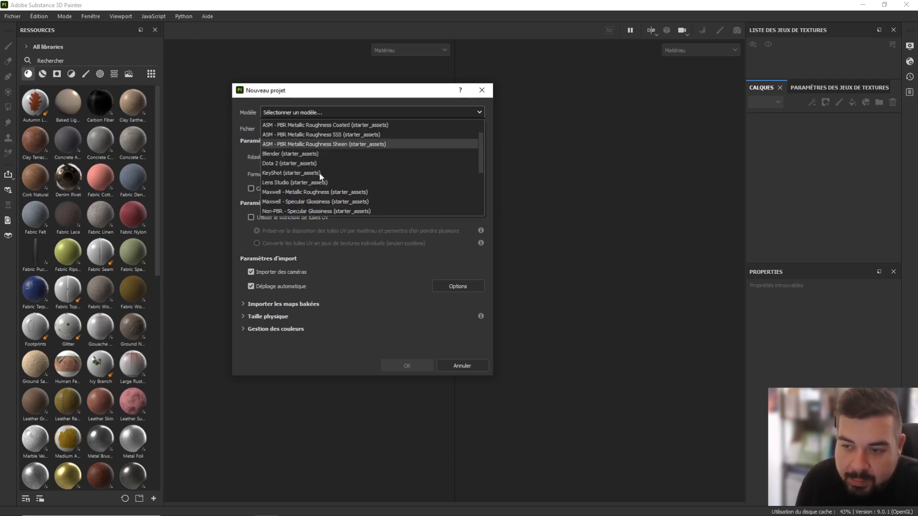
scroll(320, 176, down, 1)
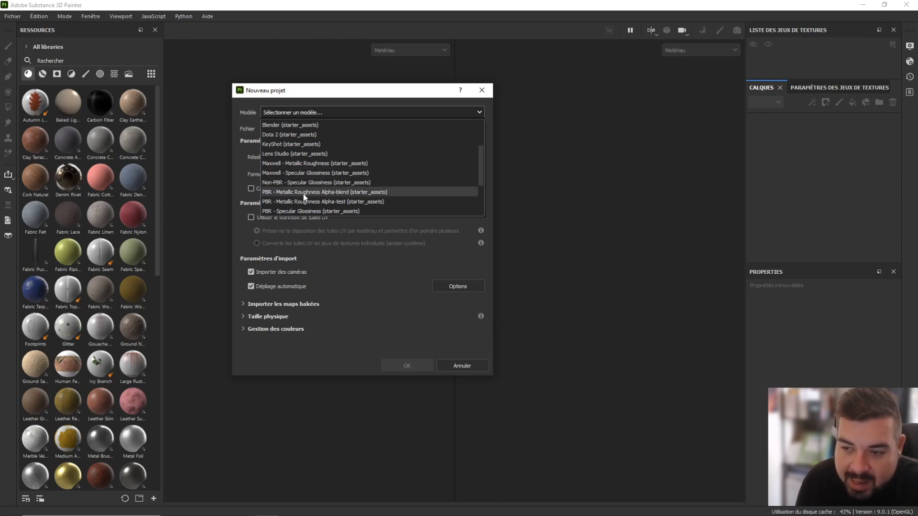
click(330, 192)
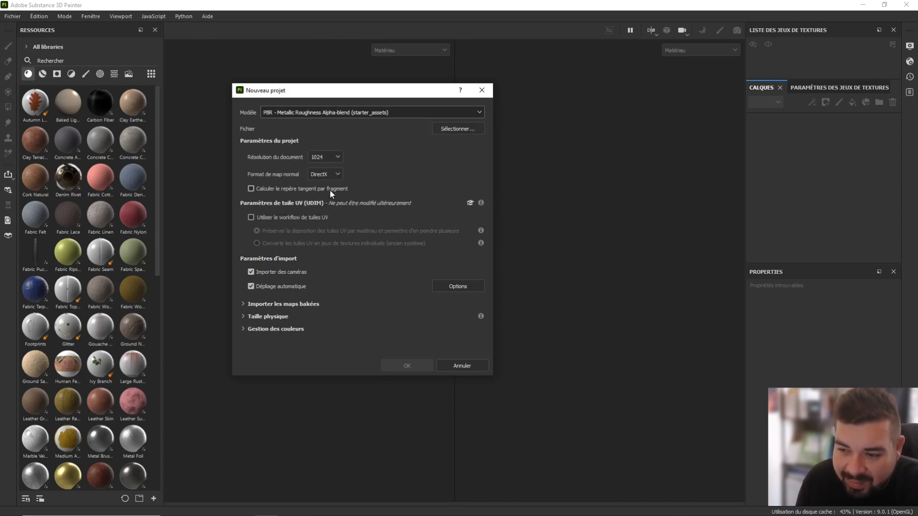
Set the new project's document resolution to 2048 and its normal map format to OpenGL.
click(338, 158)
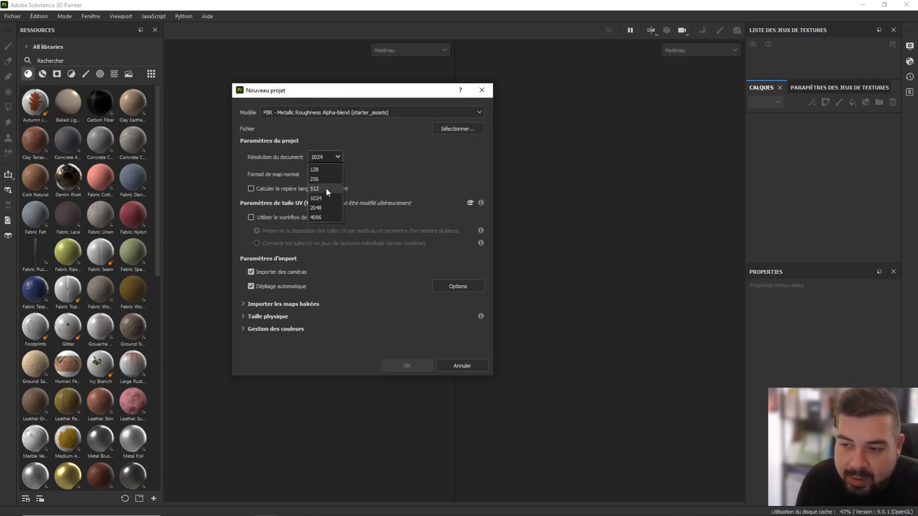
click(324, 208)
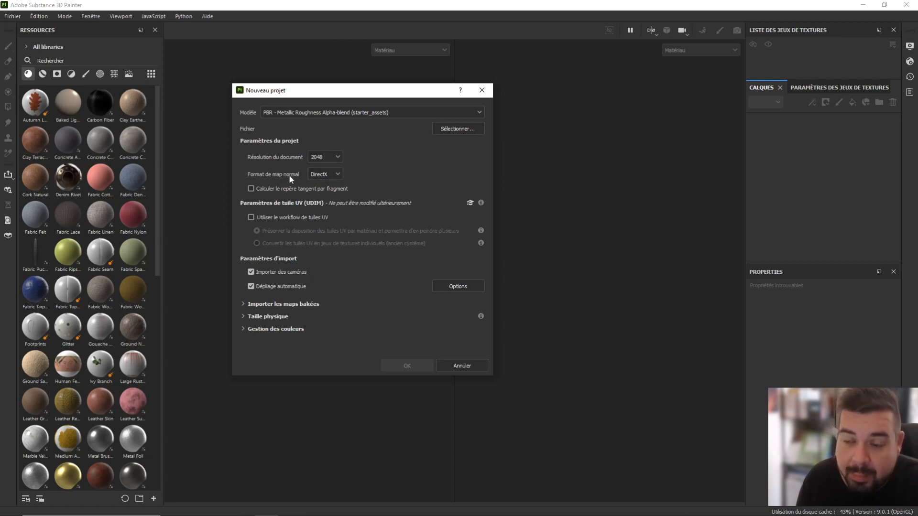
click(334, 174)
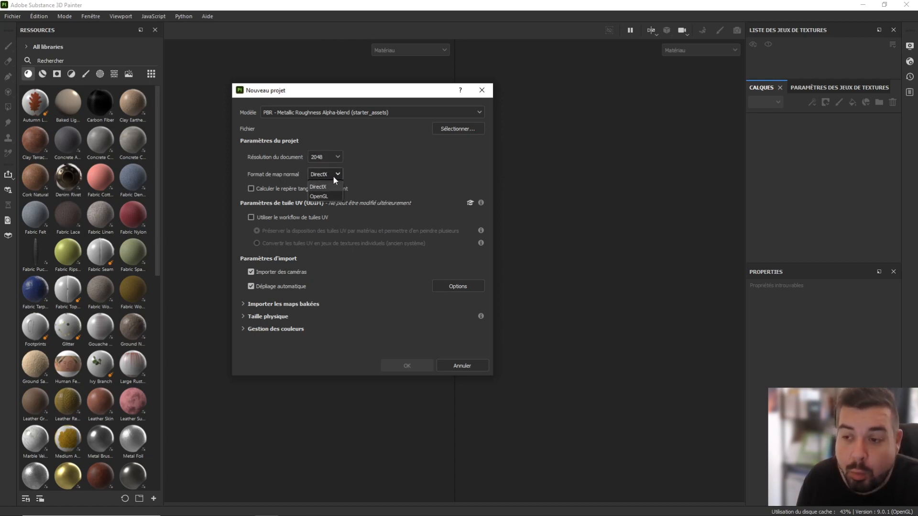
click(326, 196)
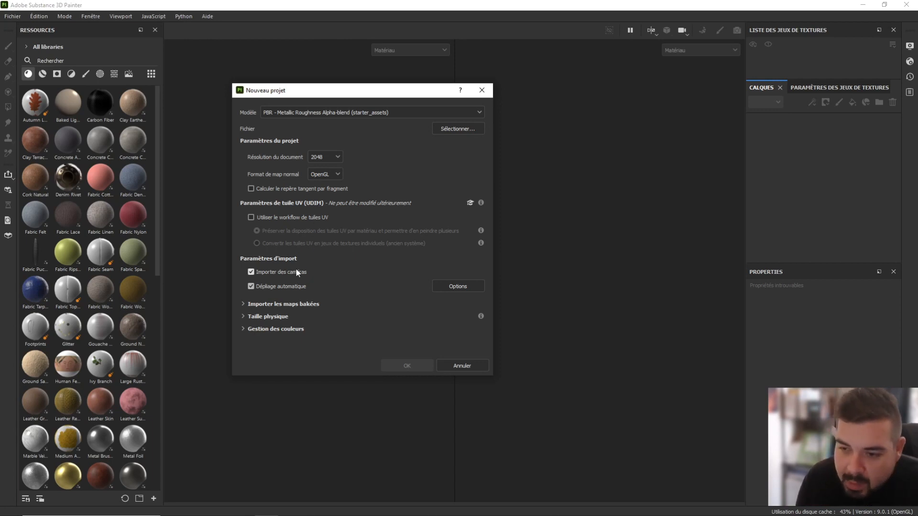
Turn off camera import and automatic unwrapping, and check the baked map import and physical size options.
click(251, 272)
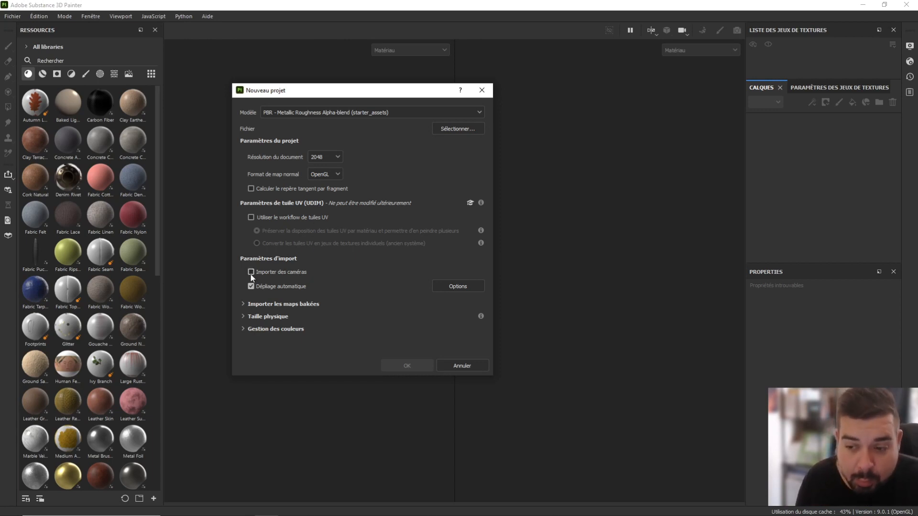
click(251, 286)
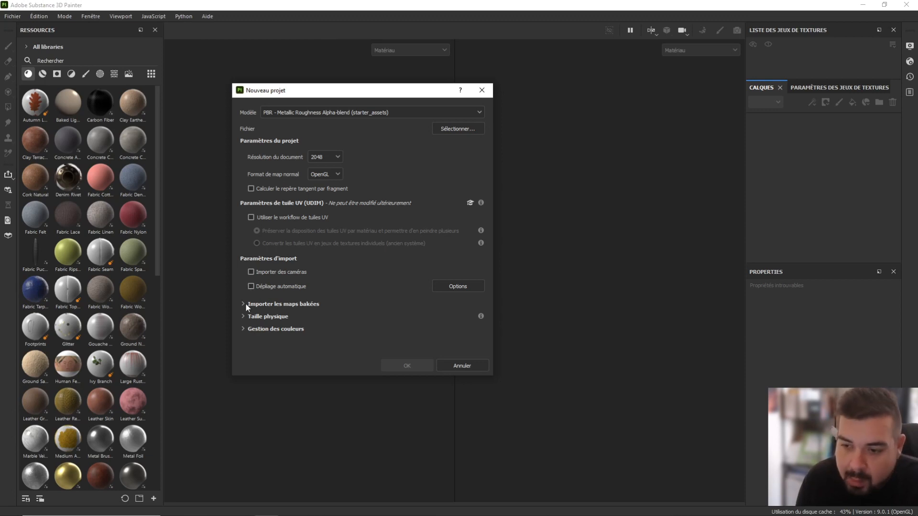
click(245, 304)
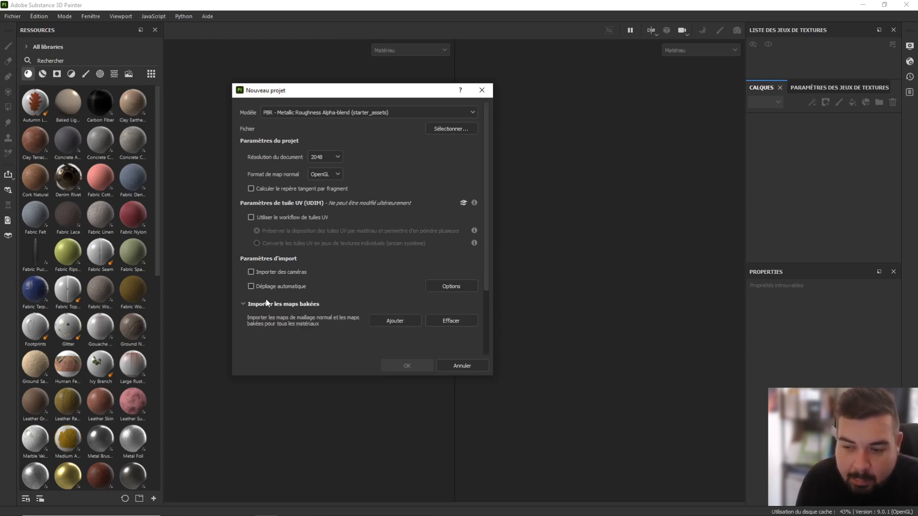
click(245, 303)
click(245, 316)
scroll(299, 317, down, 2)
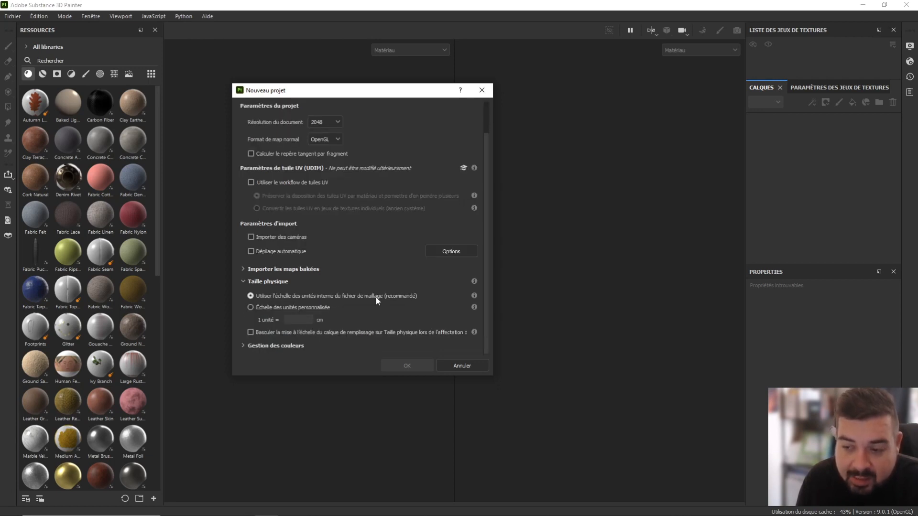
click(272, 283)
Set the project's colour management to OpenColorIO with the ACES 1.2 configuration.
click(274, 329)
scroll(308, 311, down, 2)
click(415, 297)
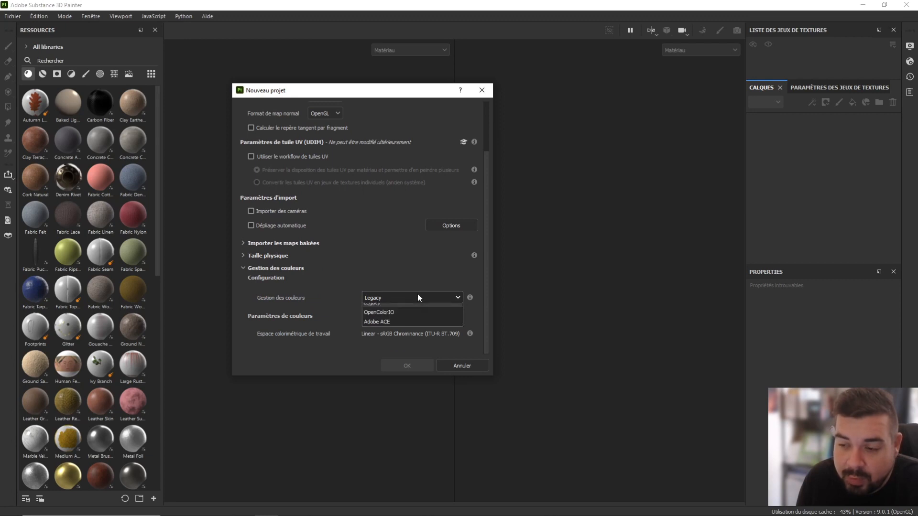
click(395, 319)
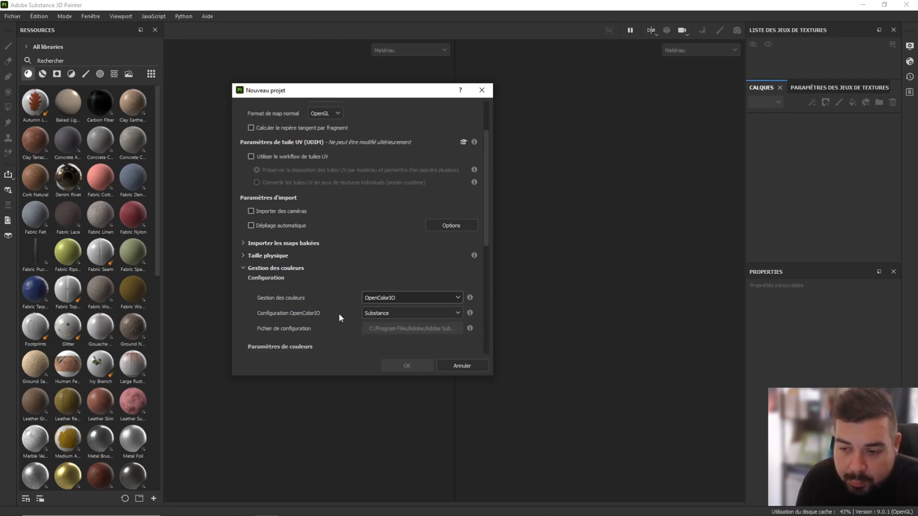
click(406, 314)
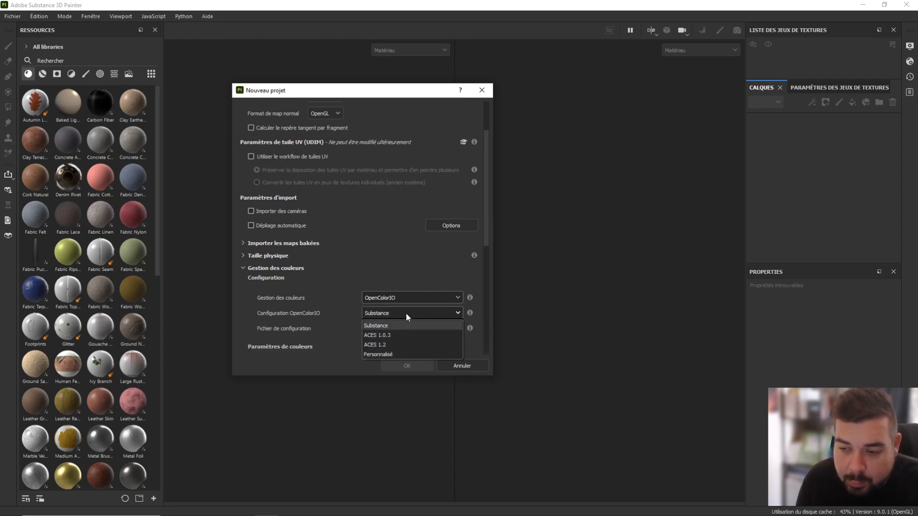
click(392, 345)
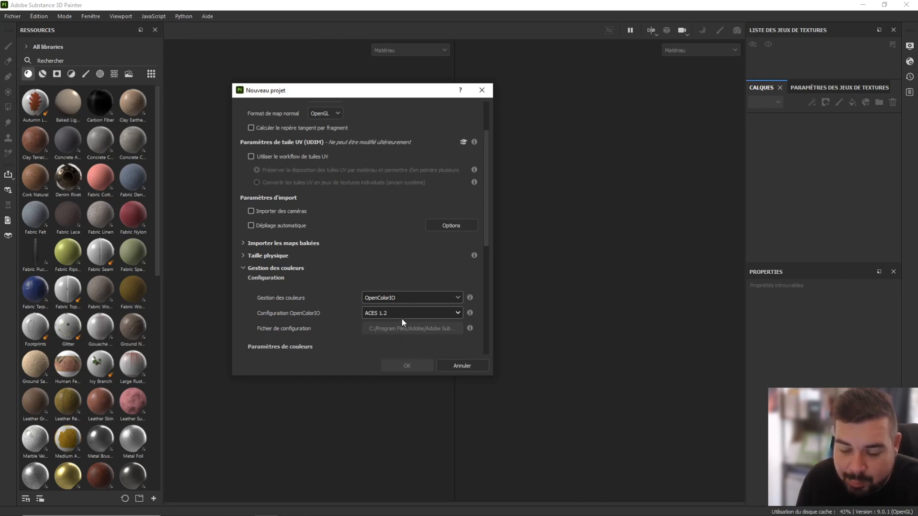
Examine the standard sRGB colour space choices and the bitmap import, Substance material and export colour space settings.
scroll(335, 330, down, 1)
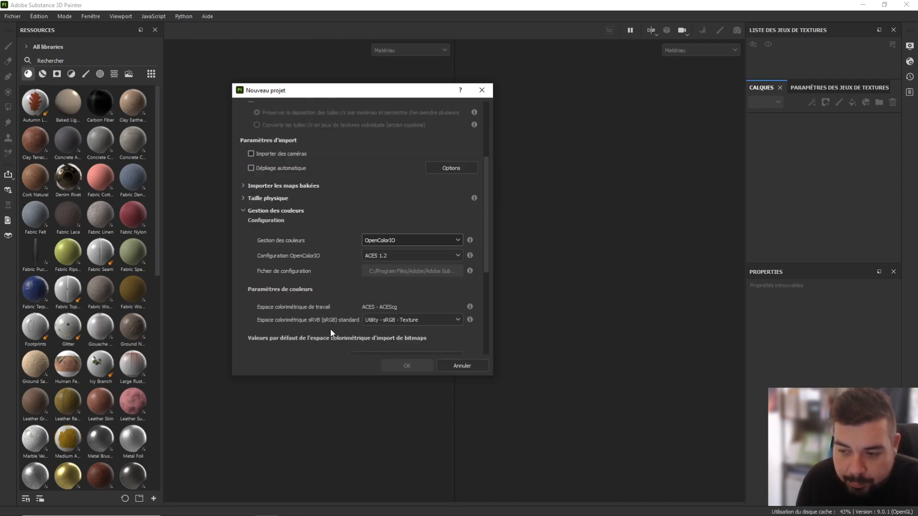
scroll(334, 300, down, 1)
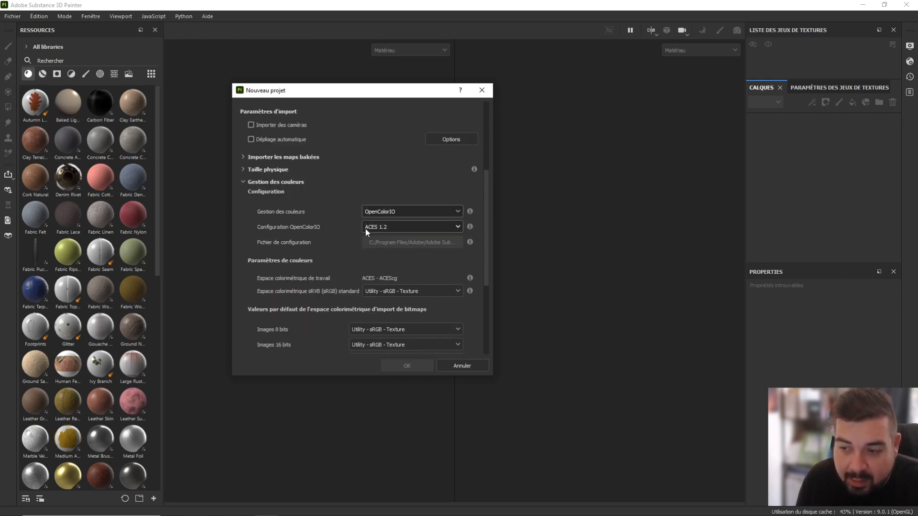
click(409, 291)
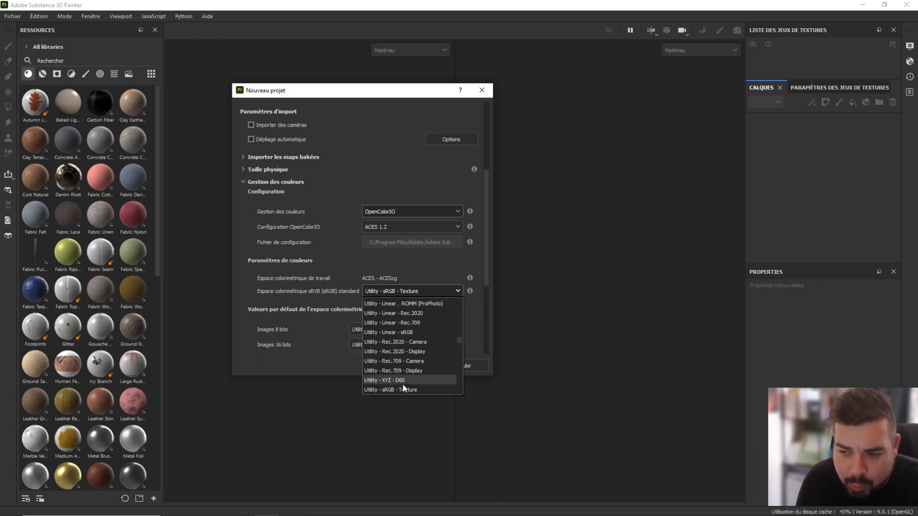
click(404, 269)
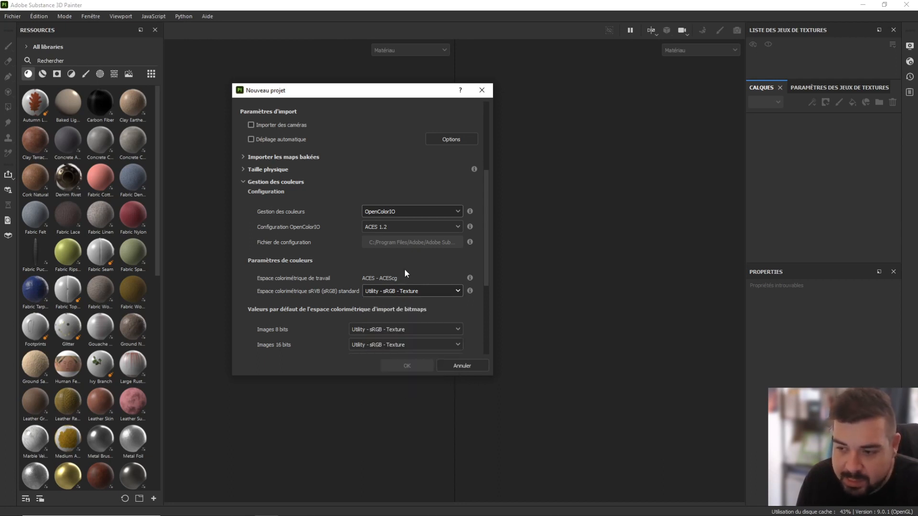
scroll(393, 305, down, 2)
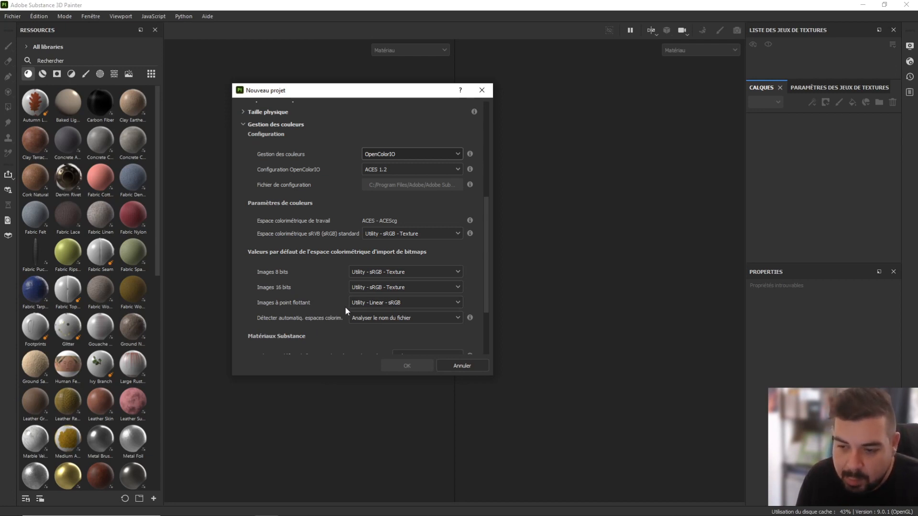
scroll(344, 311, down, 3)
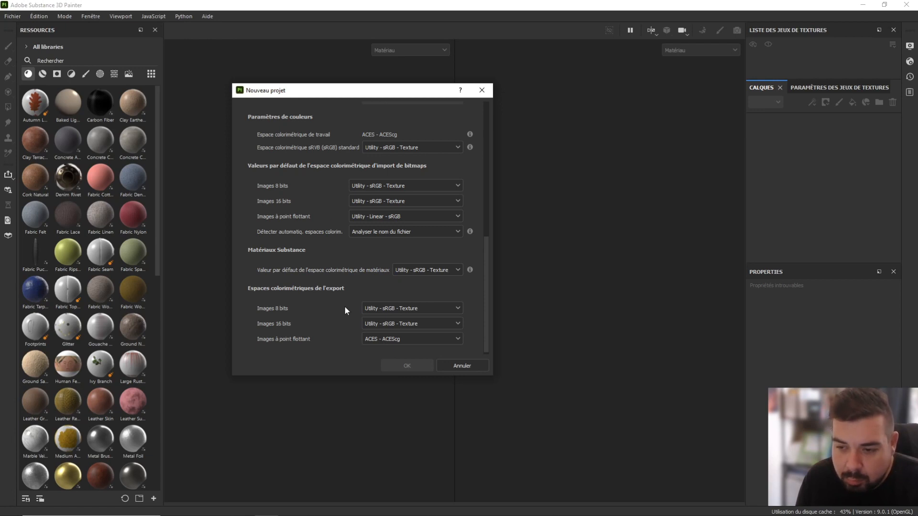
scroll(345, 311, down, 1)
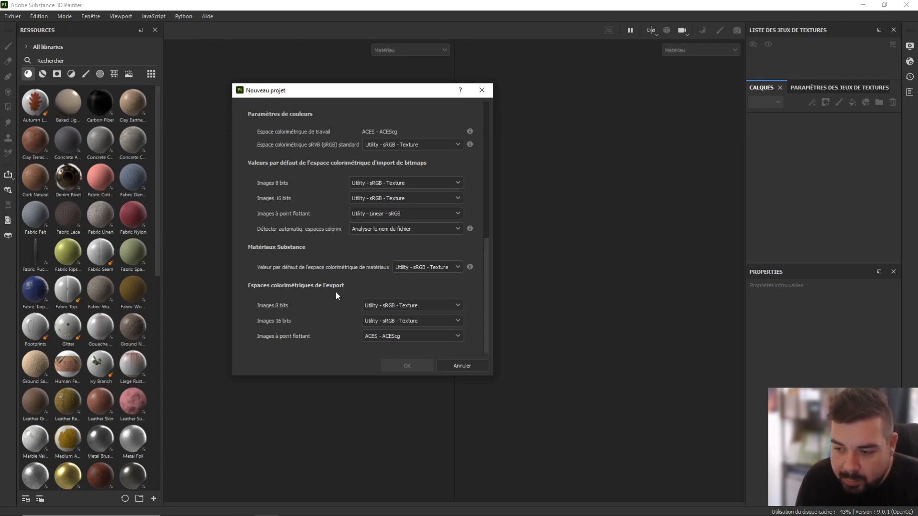
Set the export colour space for floating-point images to Utility - Linear - sRGB.
click(413, 337)
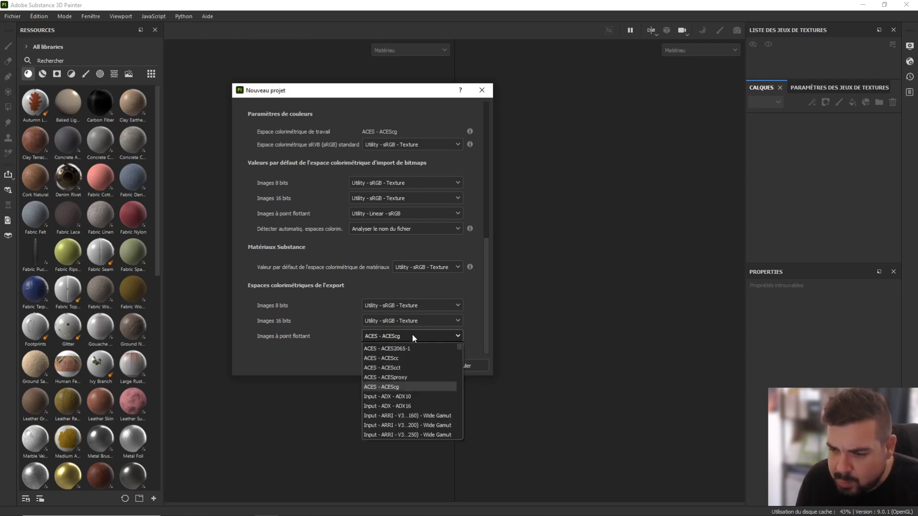
scroll(409, 354, down, 6)
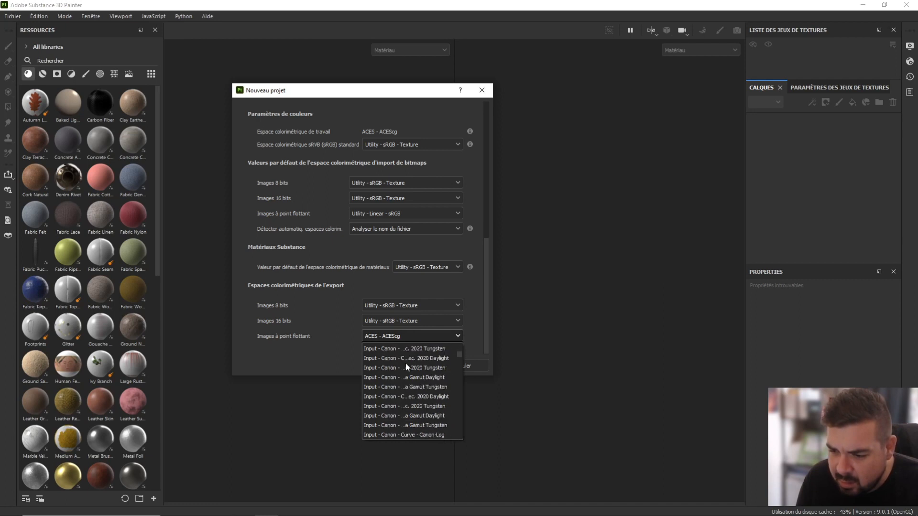
scroll(406, 365, down, 10)
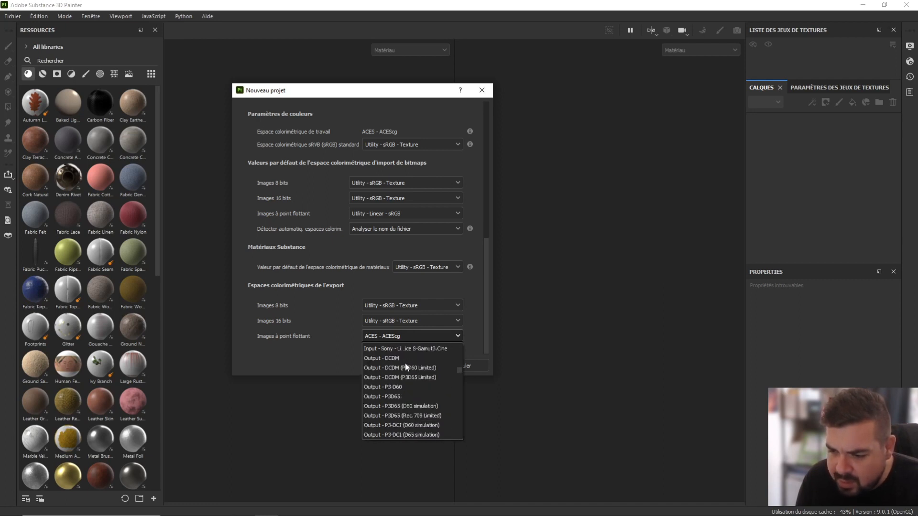
scroll(405, 366, down, 10)
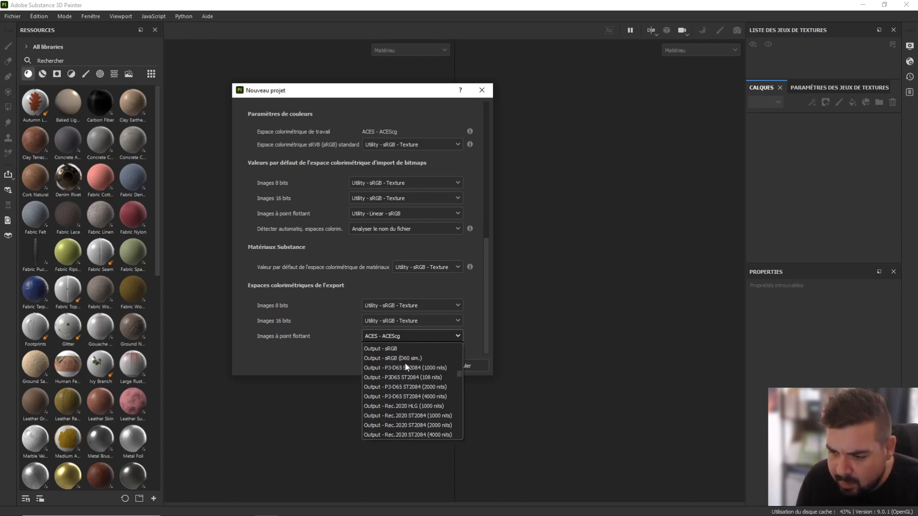
scroll(405, 367, down, 6)
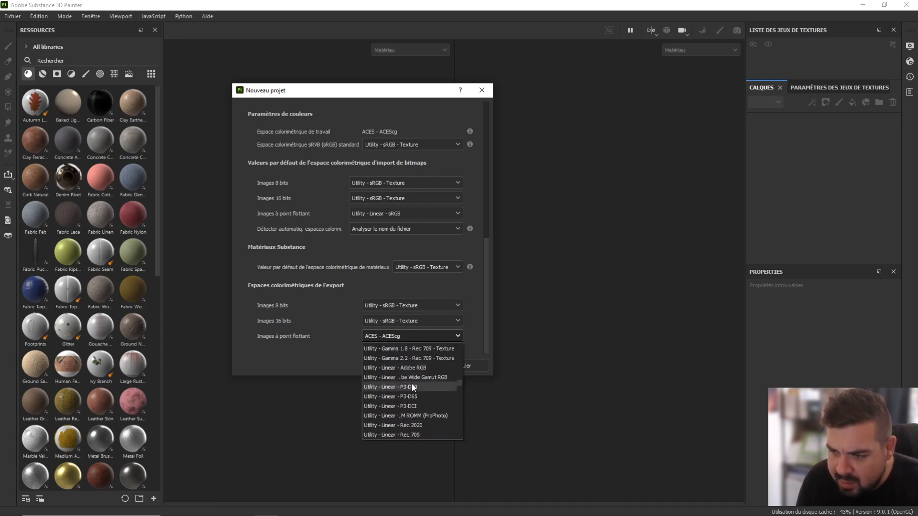
scroll(421, 394, down, 3)
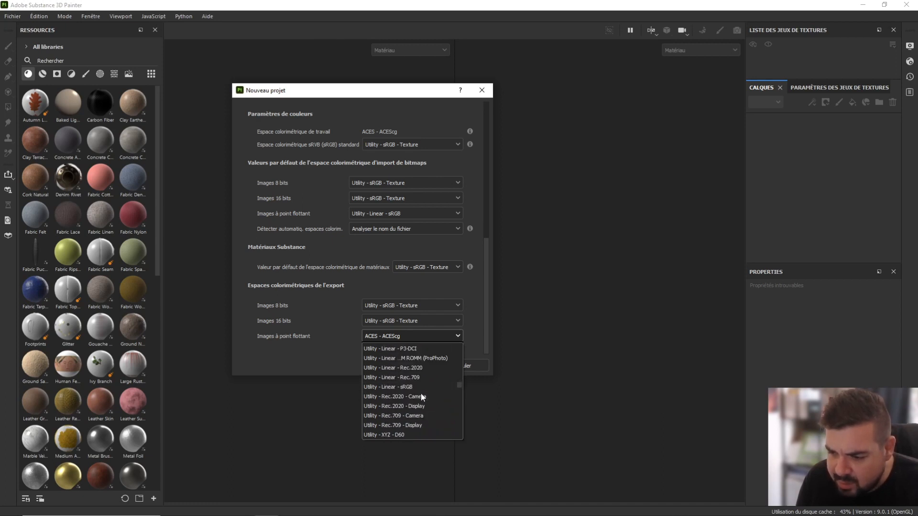
click(406, 386)
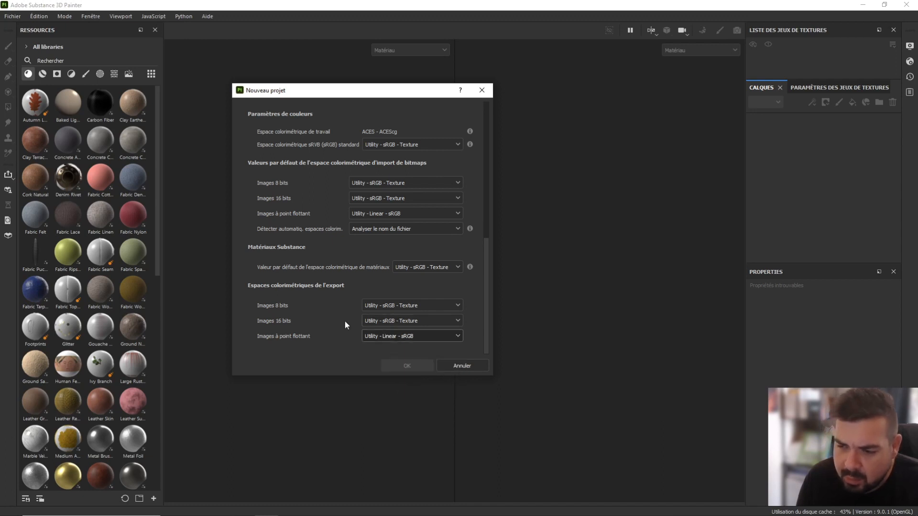
scroll(413, 316, up, 5)
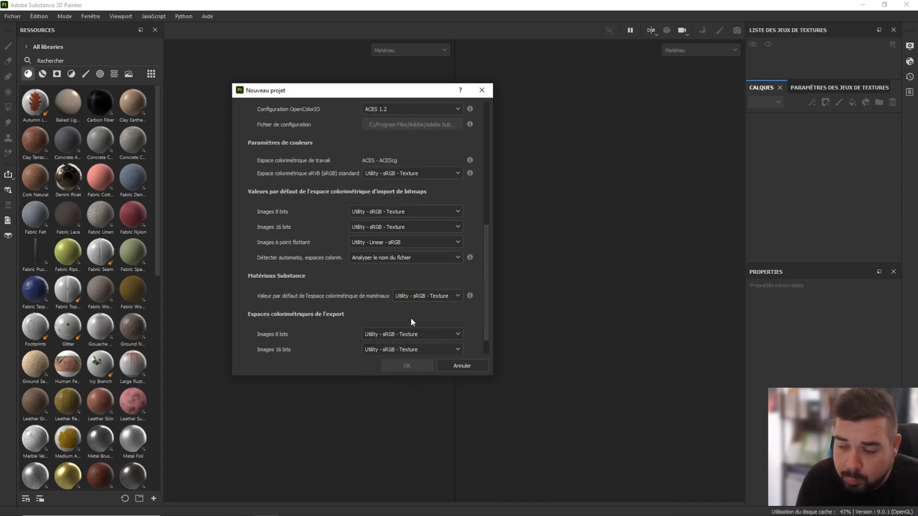
scroll(363, 319, up, 4)
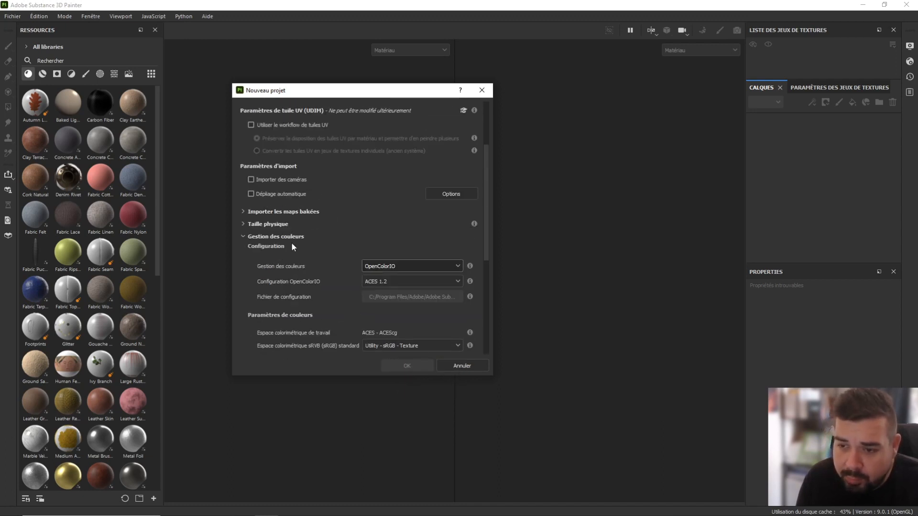
Load SM_Library_01.fbx from the bookcase's Substance folder in Assets FAB 2023 as the project mesh and create the project.
click(243, 233)
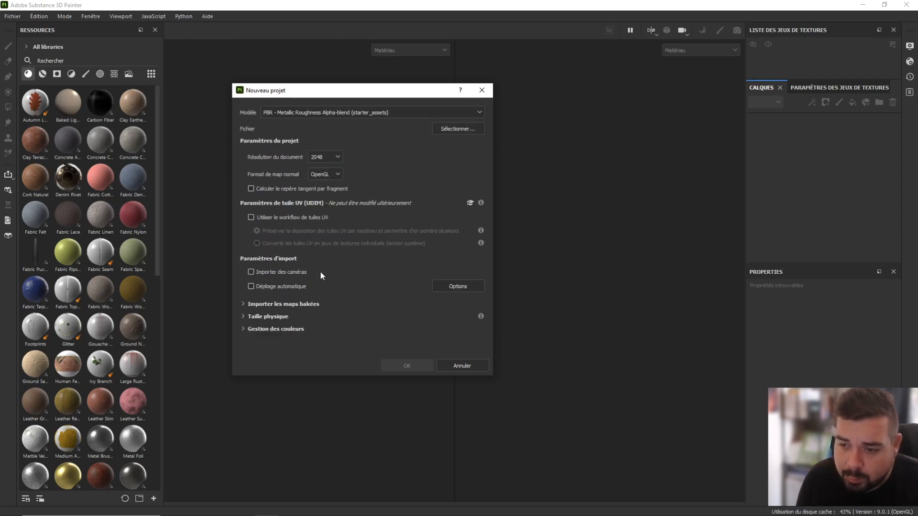
click(455, 129)
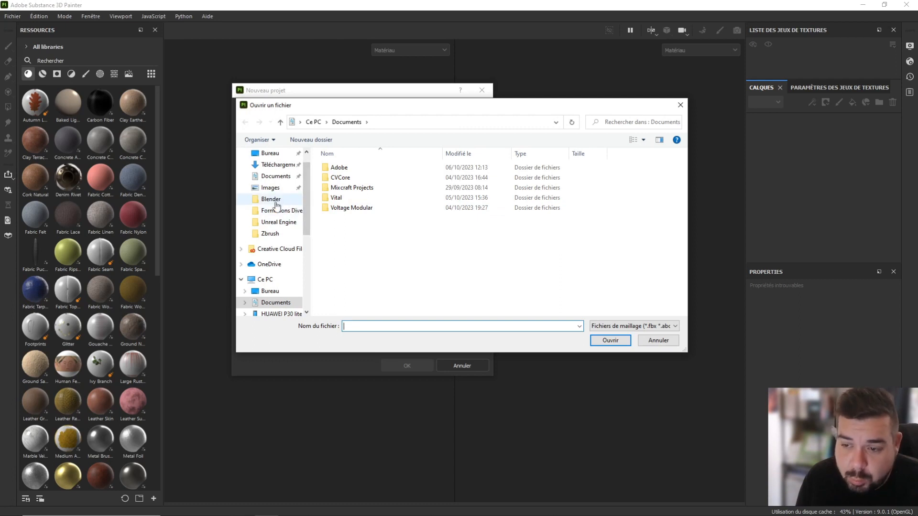
click(270, 291)
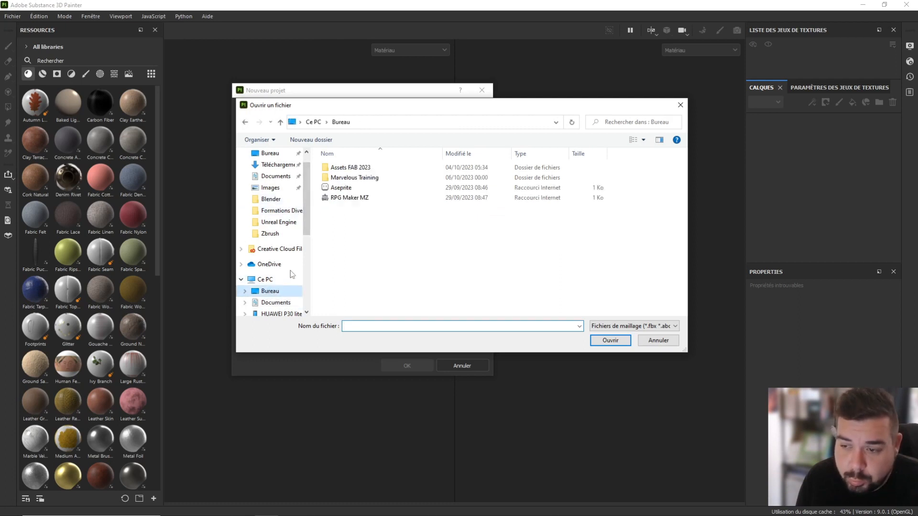
double_click(347, 168)
double_click(394, 177)
click(354, 168)
click(348, 199)
double_click(347, 200)
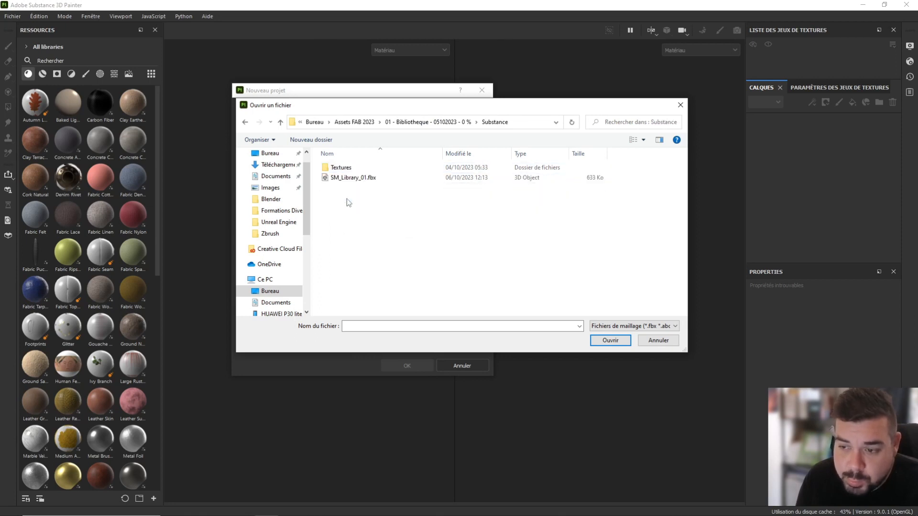
double_click(355, 177)
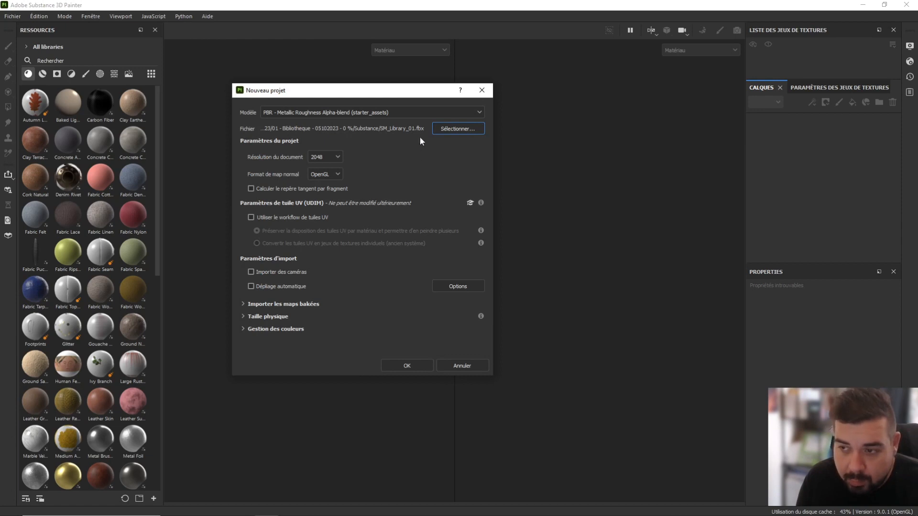
click(414, 367)
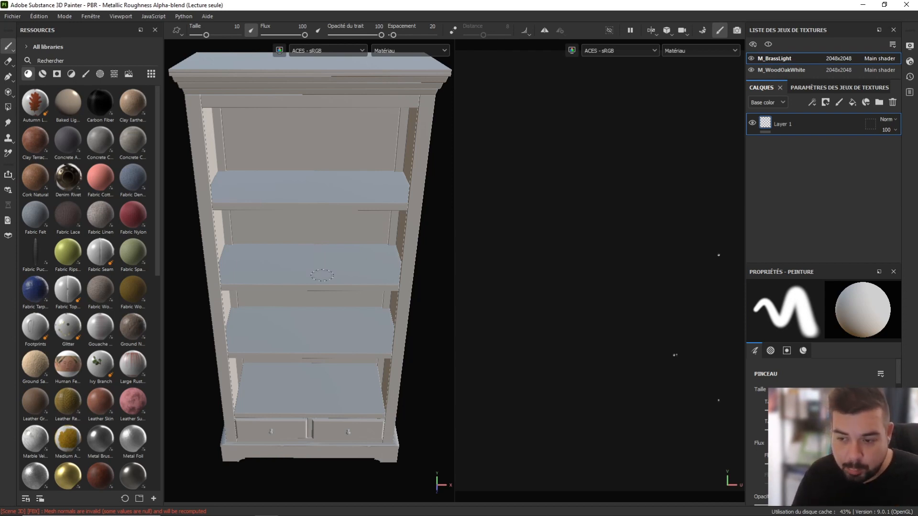
Examine the imported bookcase mesh from the front, sides, top and back.
key(alt)
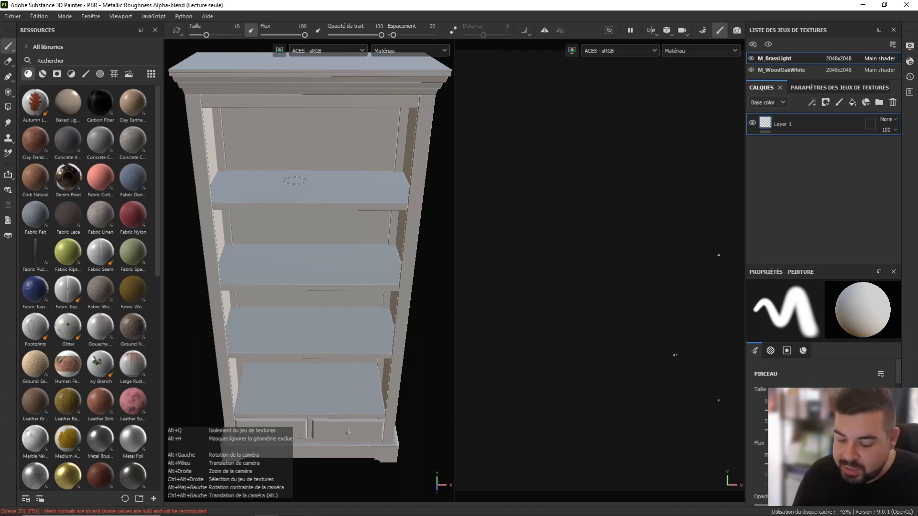
alt+drag(293, 181, 276, 173)
mouse_move(306, 214)
alt+right_down()
mouse_move(306, 102)
mouse_move(303, 271)
mouse_move(304, 177)
alt+right_up()
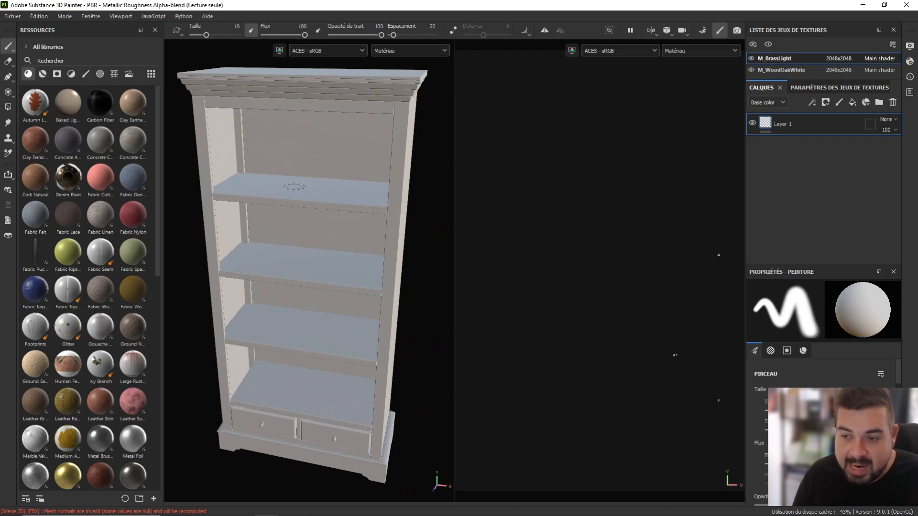
mouse_move(294, 186)
alt+middle_down()
mouse_move(353, 188)
mouse_move(307, 189)
mouse_move(322, 214)
mouse_move(278, 195)
mouse_move(296, 202)
alt+middle_up()
alt+drag(296, 212, 308, 228)
alt+middle_drag(308, 228, 336, 220)
alt+drag(336, 219, 345, 213)
alt+right_drag(345, 213, 336, 230)
alt+drag(290, 214, 299, 235)
alt+middle_drag(299, 236, 287, 220)
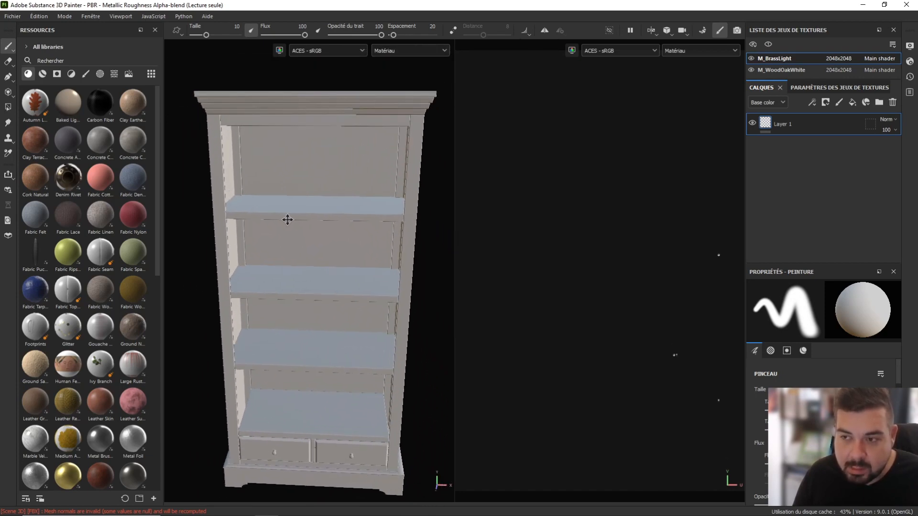
mouse_move(288, 220)
alt+mouse_down()
mouse_move(328, 230)
mouse_move(249, 215)
alt+mouse_up()
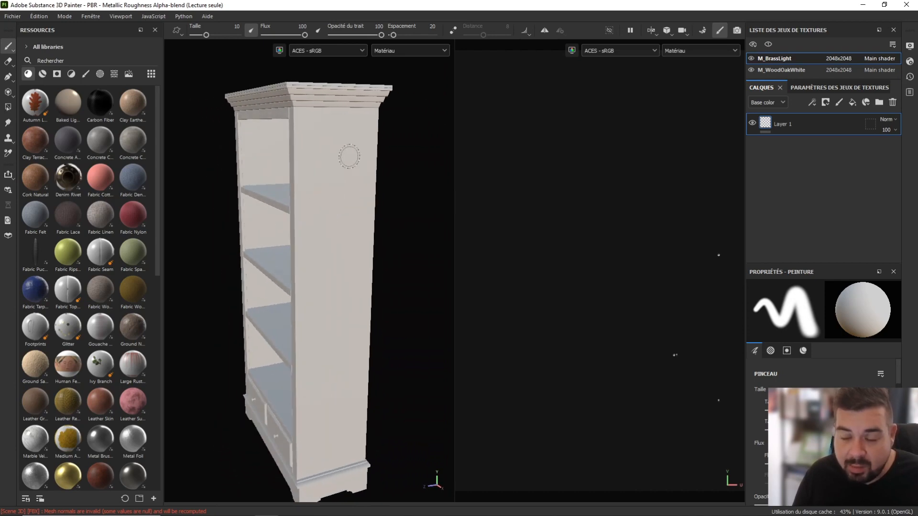
alt+drag(356, 142, 331, 207)
alt+middle_drag(342, 168, 327, 273)
alt+drag(343, 253, 338, 205)
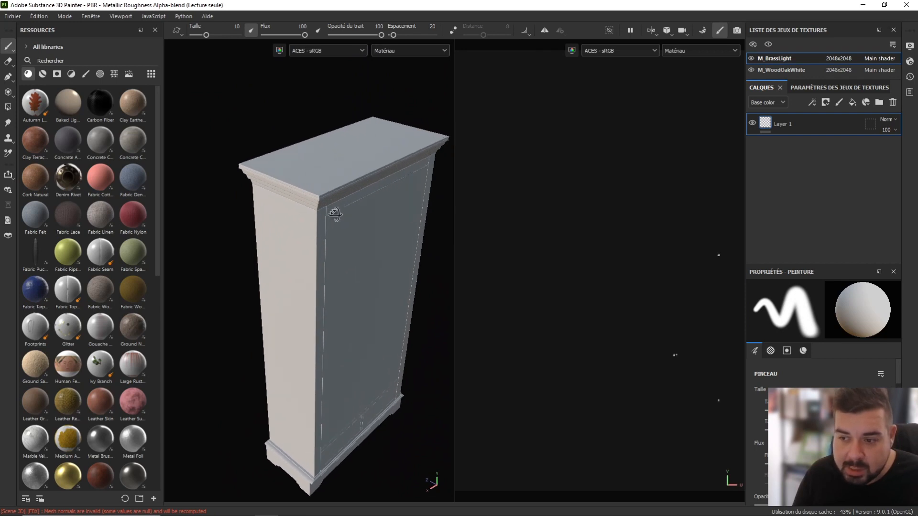
scroll(299, 182, up, 5)
alt+middle_drag(386, 219, 340, 193)
alt+drag(363, 206, 341, 199)
alt+middle_drag(373, 219, 333, 145)
alt+drag(367, 241, 342, 239)
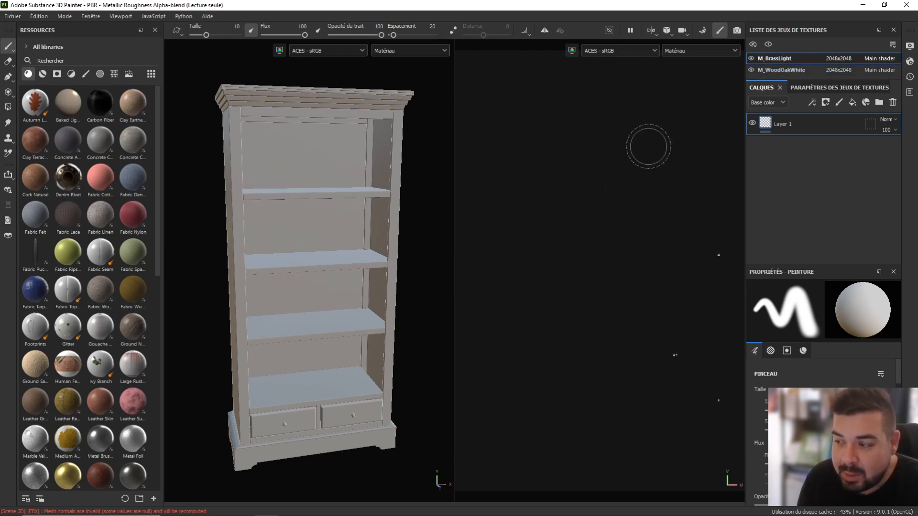
Check the whole UV layout and switch the display to the 3D view only.
scroll(613, 237, down, 2)
scroll(614, 237, down, 1)
scroll(613, 237, up, 1)
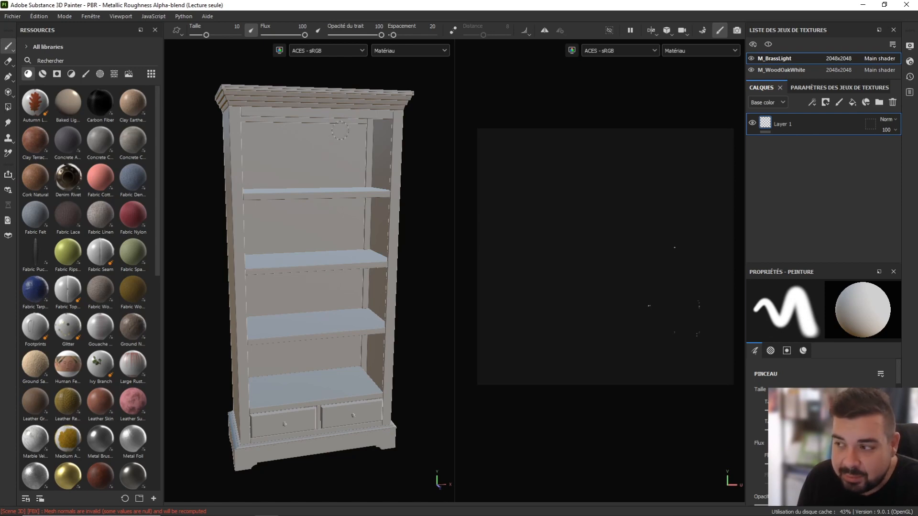
click(653, 32)
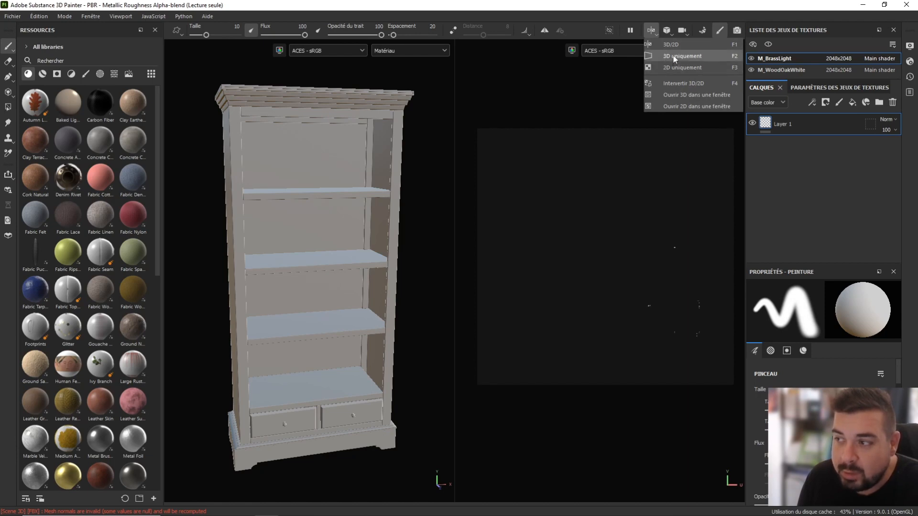
click(674, 57)
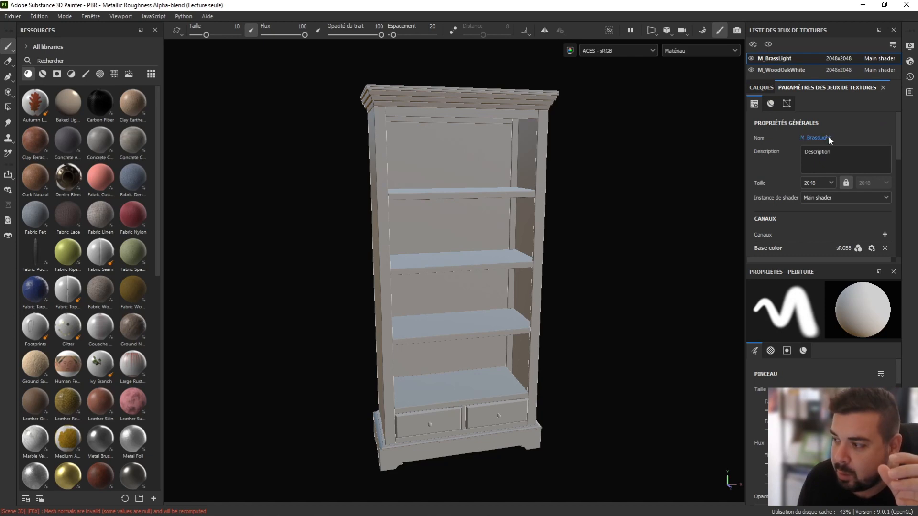
Remove the Opacity and Emissive channels from the M_BrassLight texture set.
scroll(829, 143, down, 4)
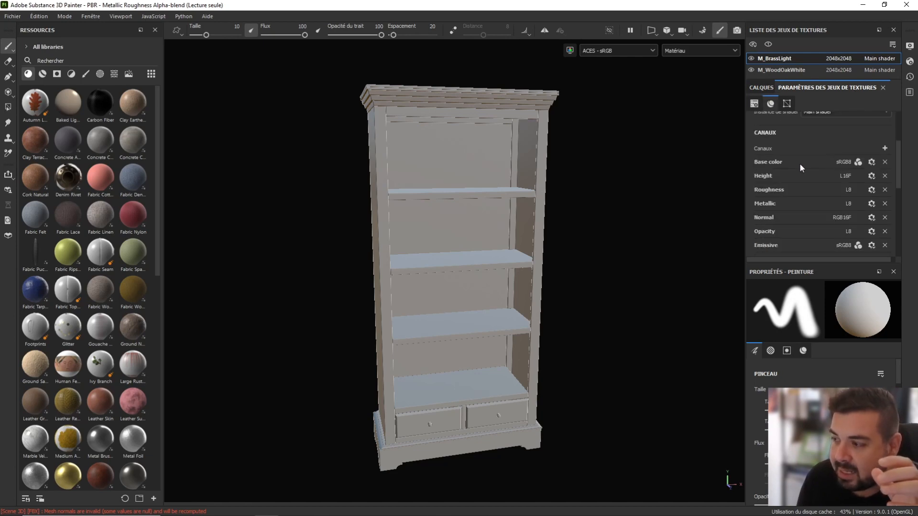
scroll(799, 162, down, 1)
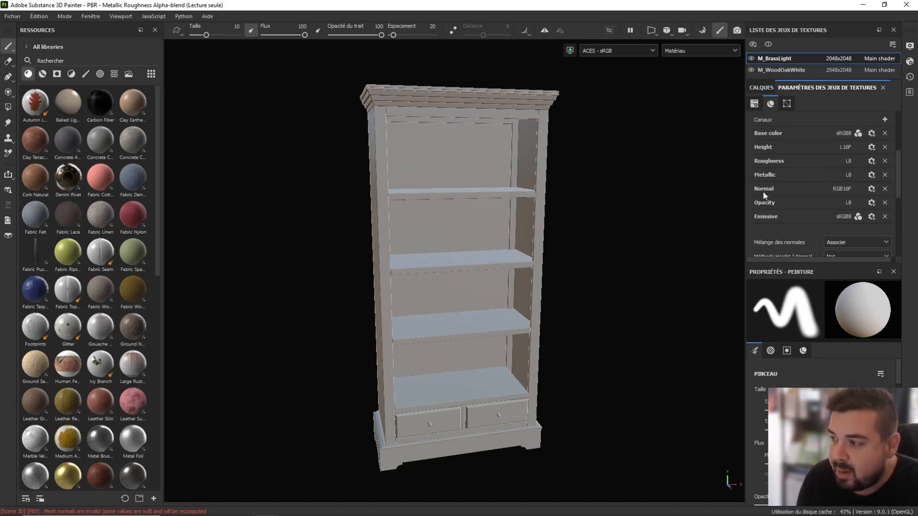
click(885, 202)
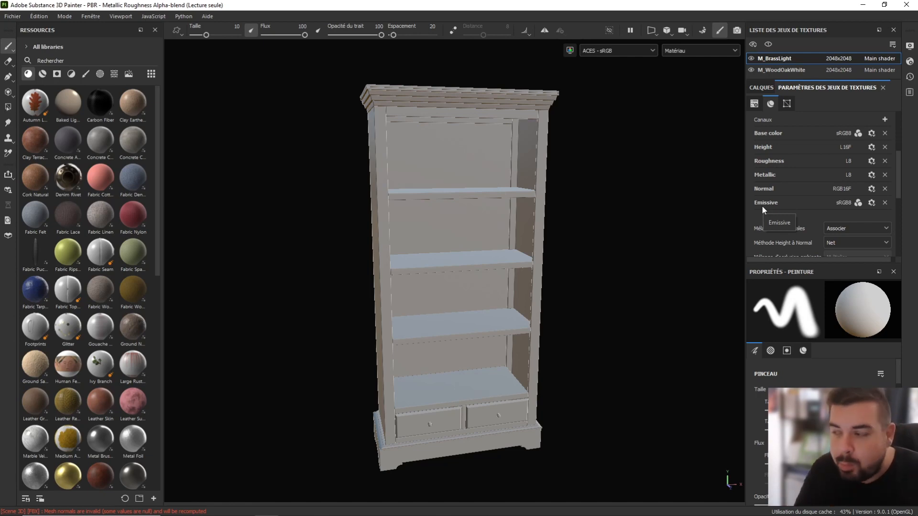
click(886, 204)
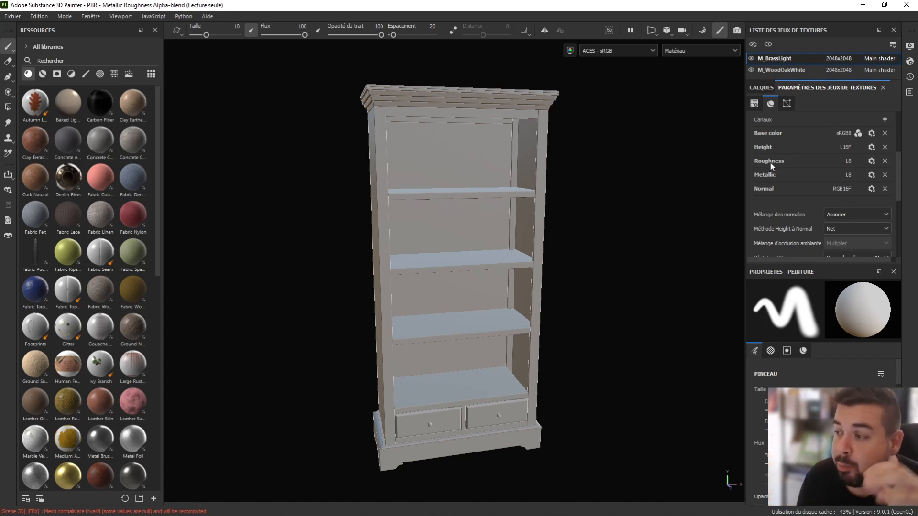
Add Ambient occlusion and Specular level channels to M_BrassLight, and check the other channel types on offer.
click(885, 120)
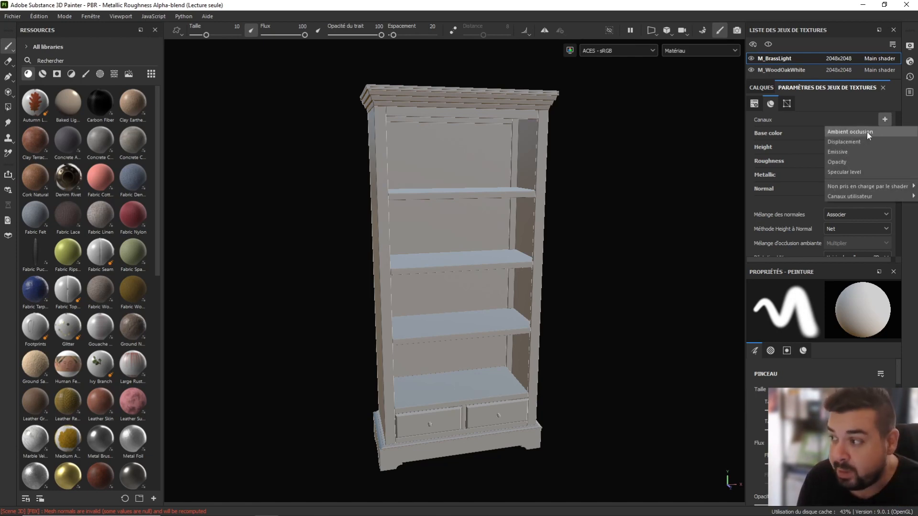
click(868, 131)
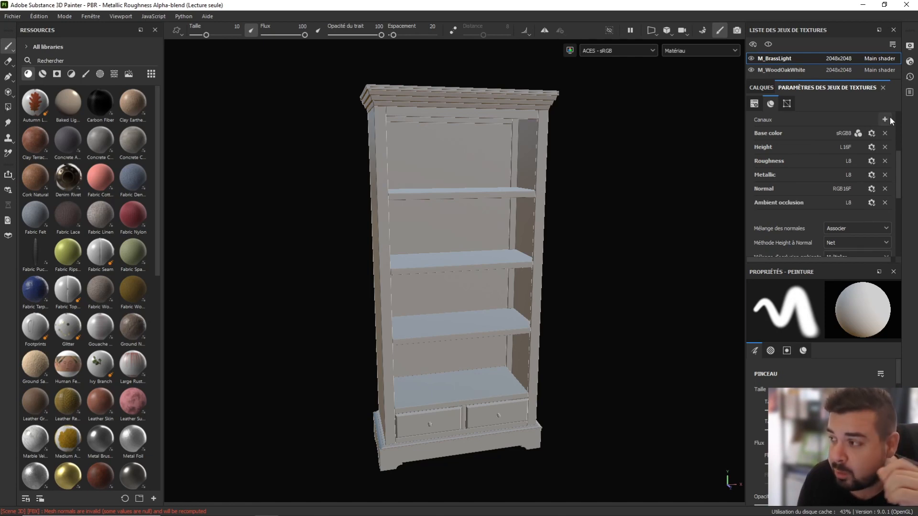
click(885, 120)
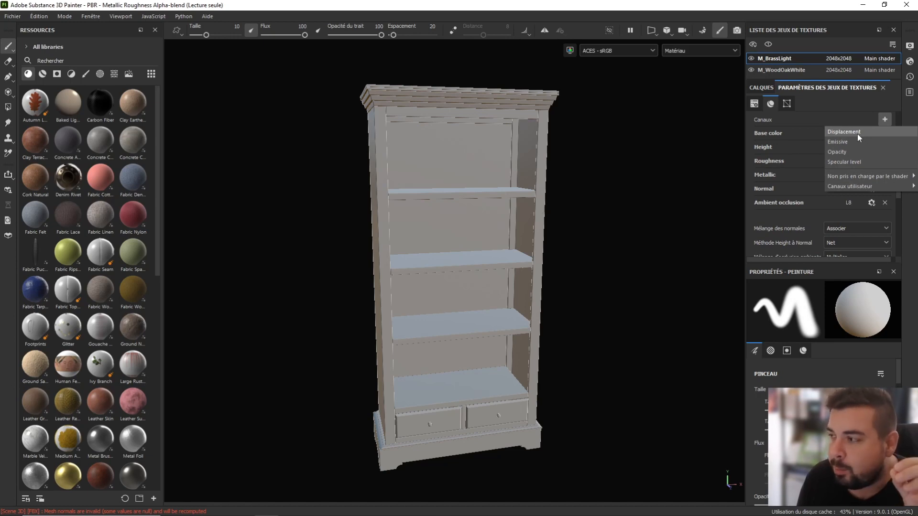
click(856, 162)
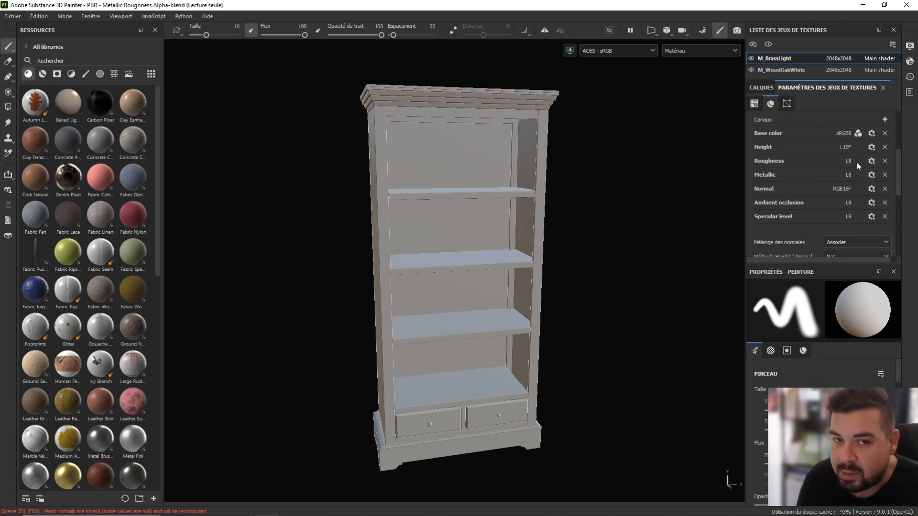
click(885, 120)
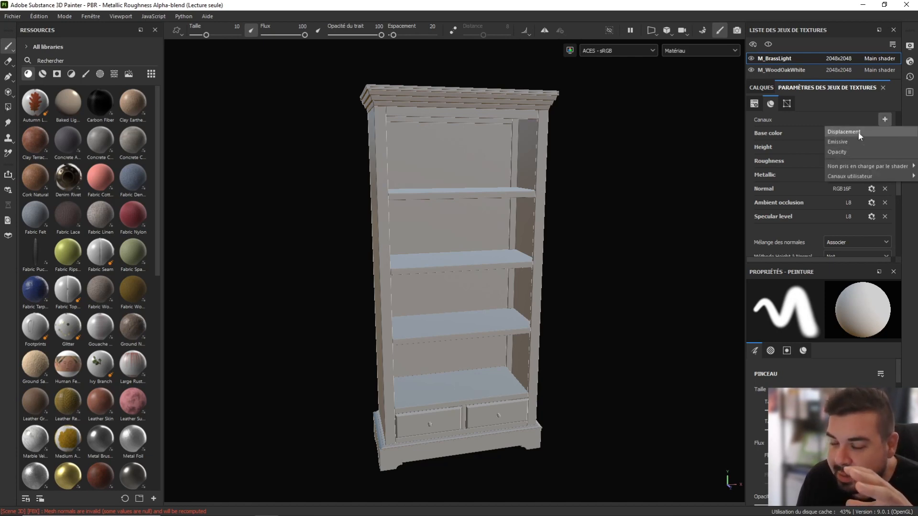
mouse_move(856, 171)
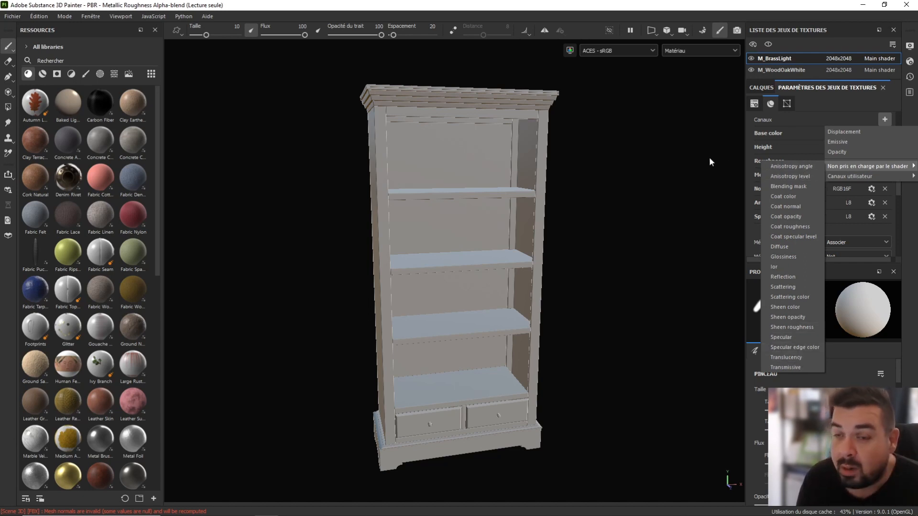
click(696, 144)
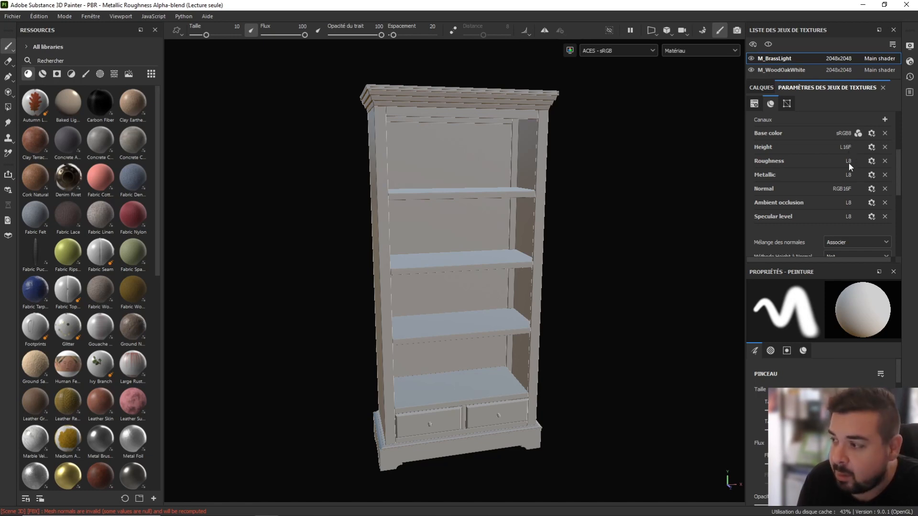
Set the Roughness, Metallic, Ambient occlusion and Specular level channels of M_BrassLight to the L16F format.
click(873, 163)
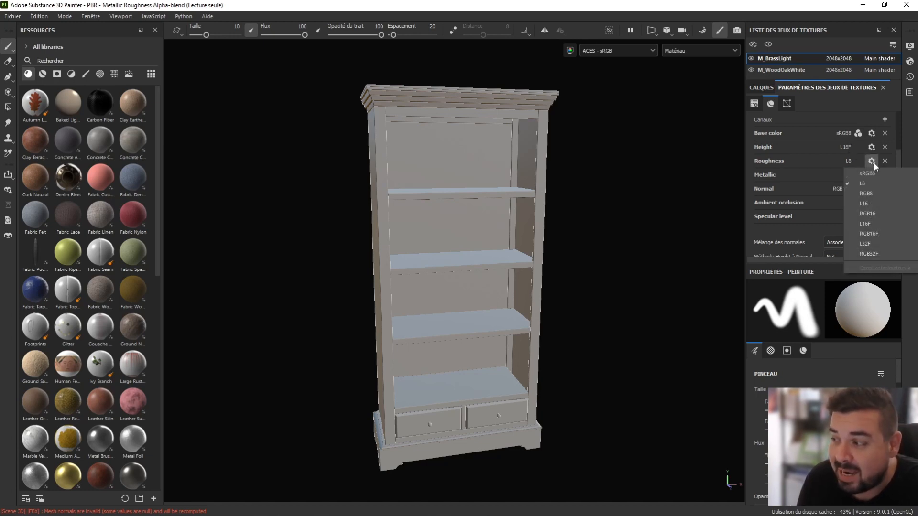
click(869, 223)
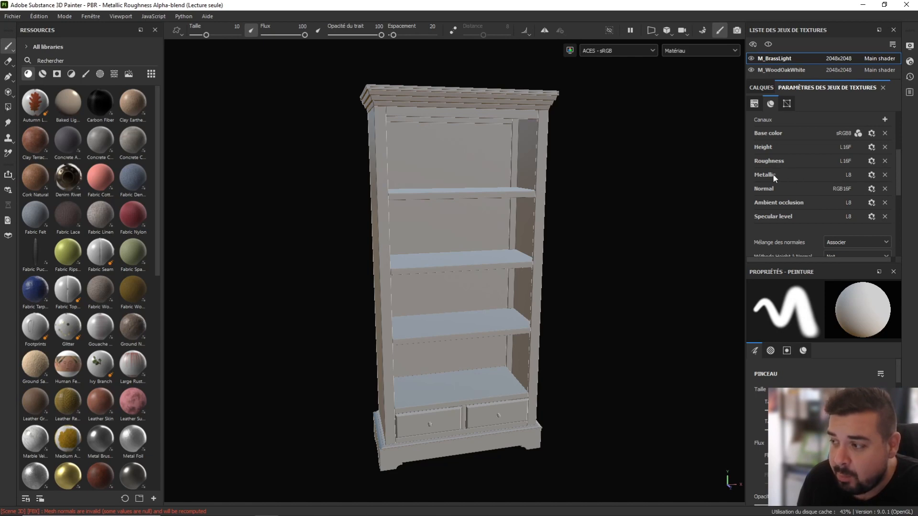
click(870, 176)
click(869, 228)
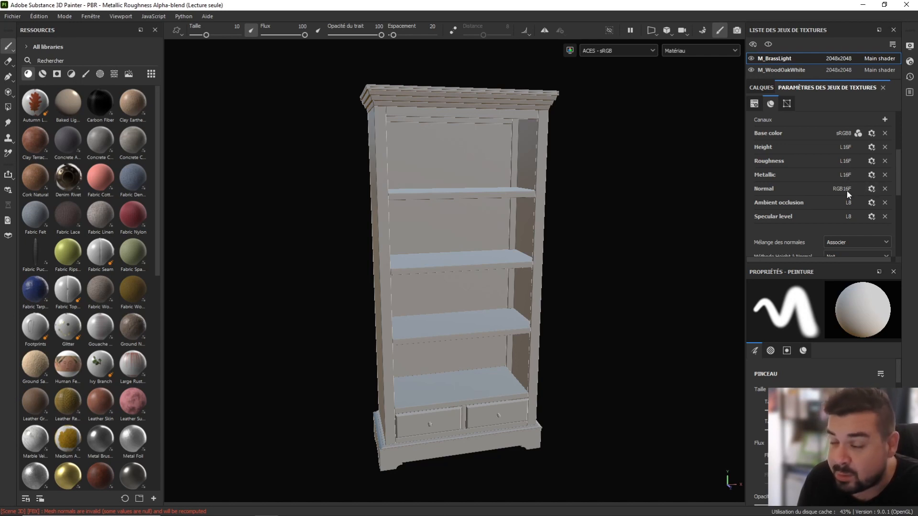
click(871, 203)
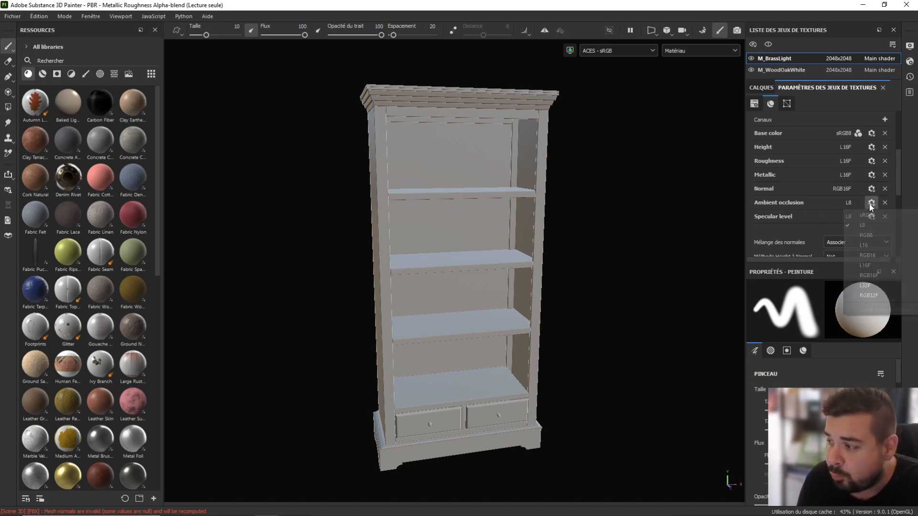
click(866, 265)
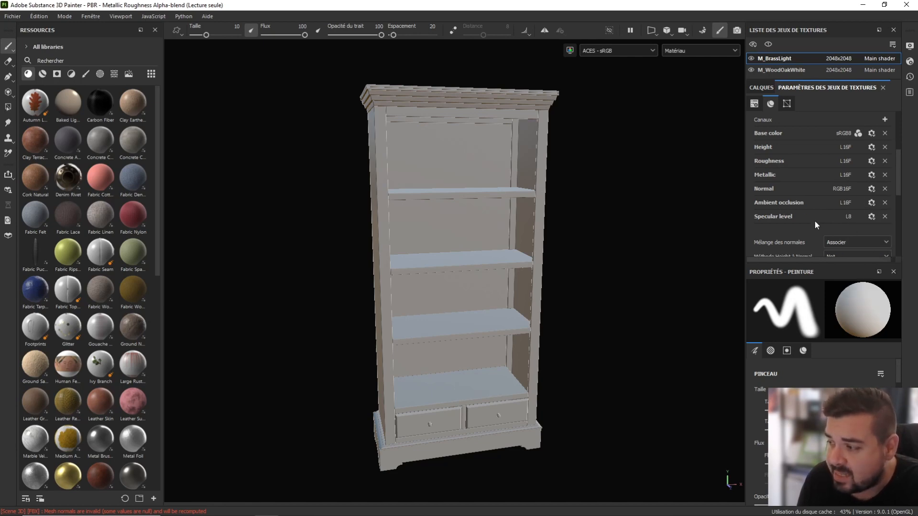
click(869, 218)
click(872, 277)
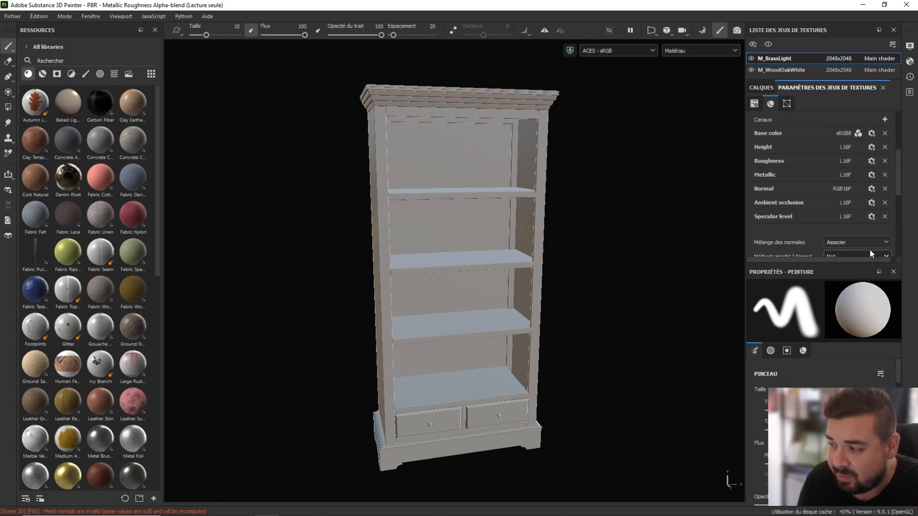
Remove the Emissive and Opacity channels from the M_WoodOakWhite texture set.
click(794, 70)
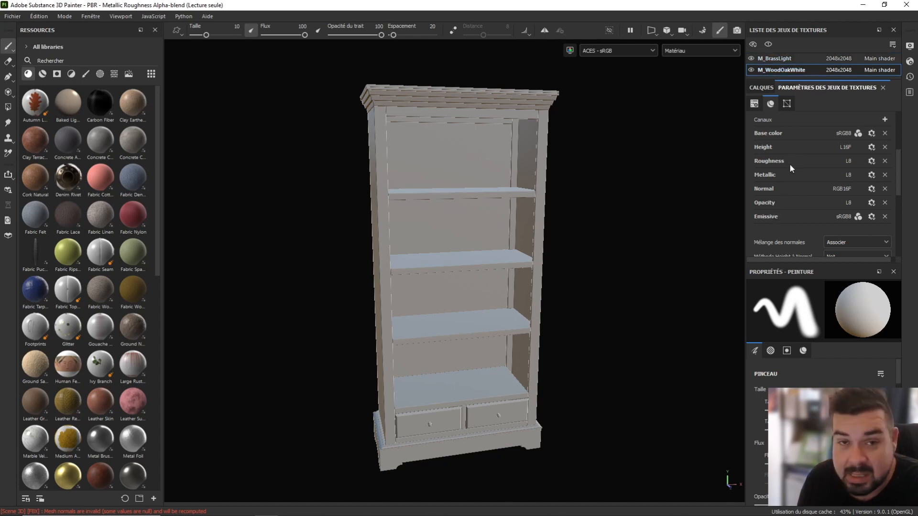
click(885, 217)
click(885, 203)
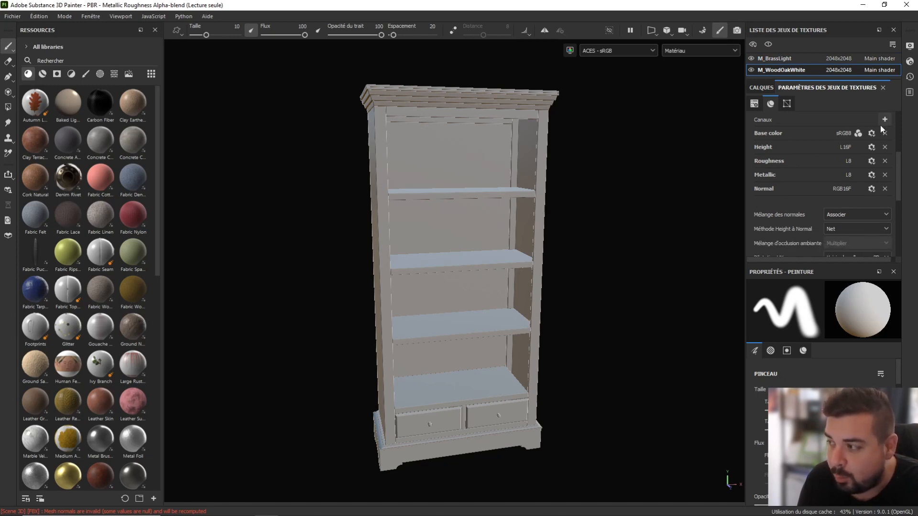
Add Ambient occlusion and Specular level channels to the M_WoodOakWhite texture set.
click(884, 120)
click(870, 131)
click(884, 120)
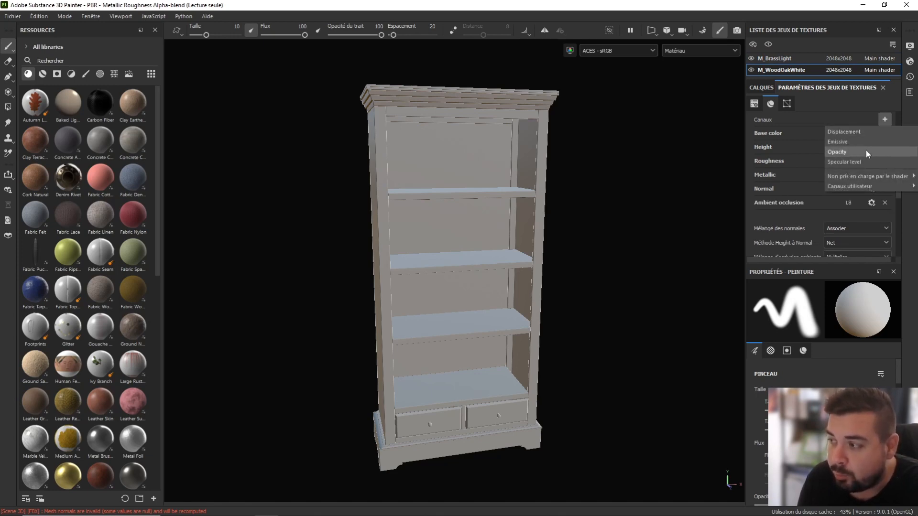
click(859, 163)
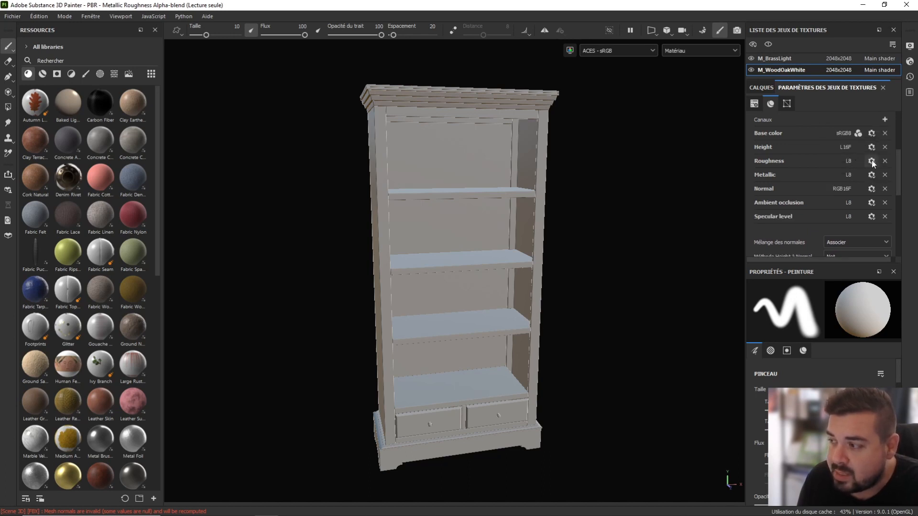
Set the Roughness, Metallic, Ambient occlusion and Specular level channels of M_WoodOakWhite to L16F, and compare its channels with M_BrassLight's.
click(871, 161)
click(867, 224)
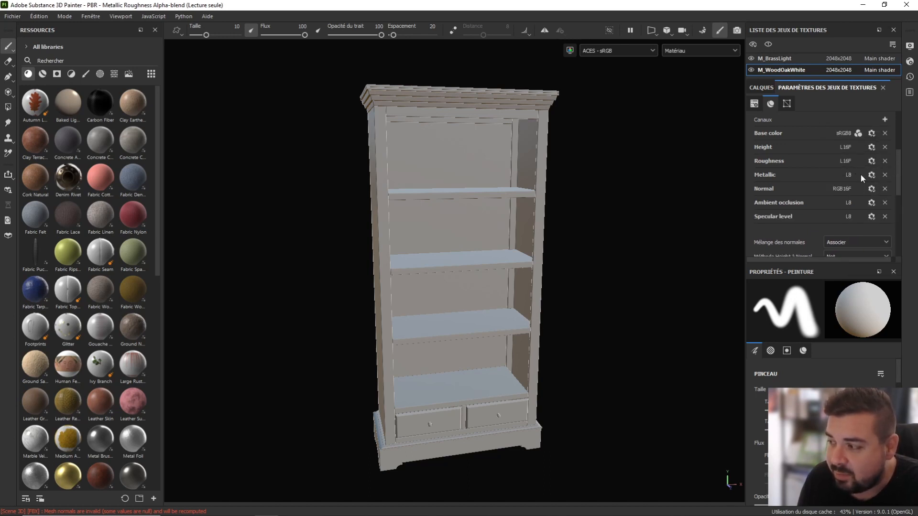
click(871, 175)
click(874, 235)
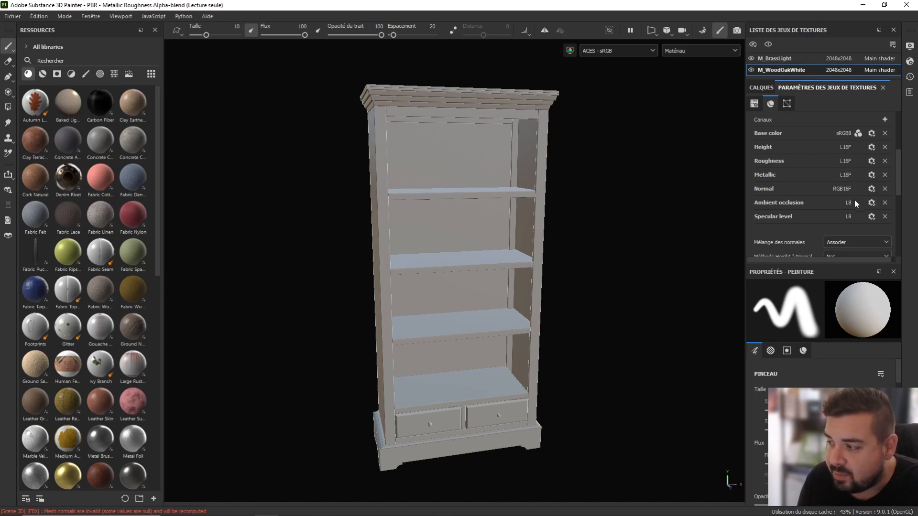
click(872, 203)
click(880, 265)
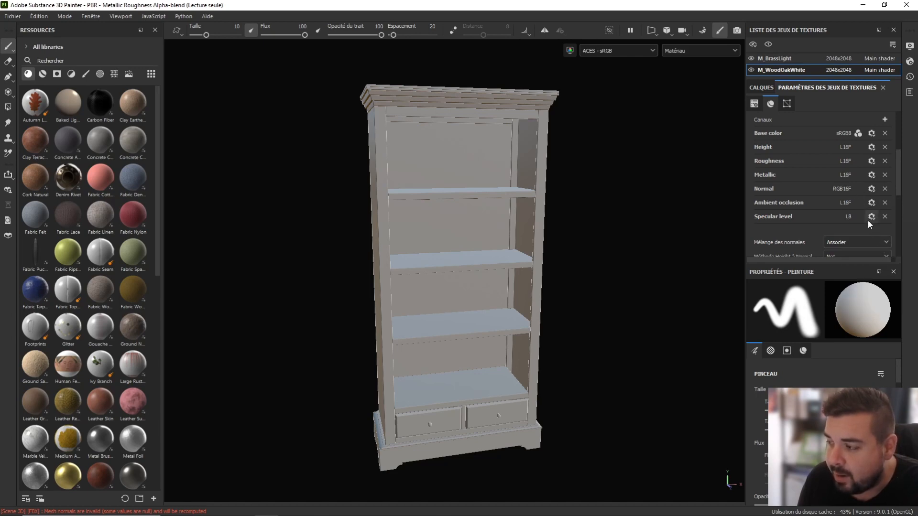
click(872, 217)
click(873, 275)
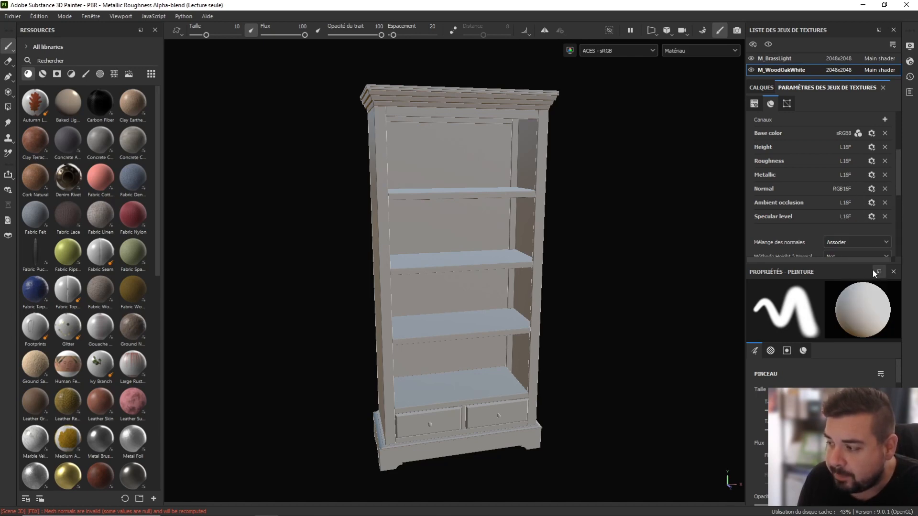
drag(796, 80, 796, 89)
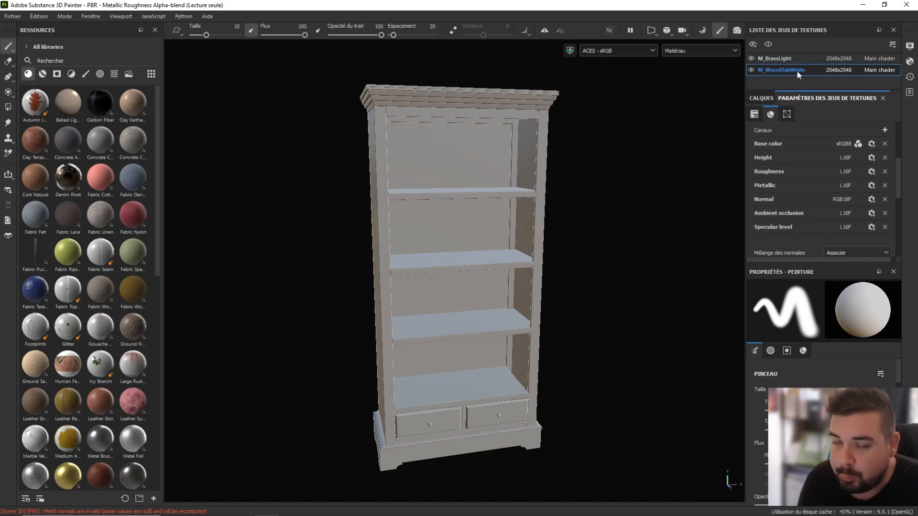
click(780, 60)
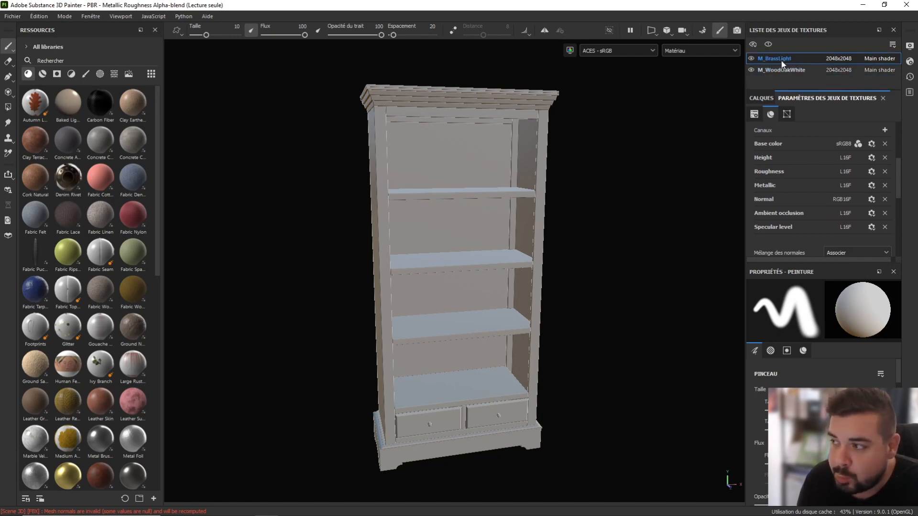
click(794, 73)
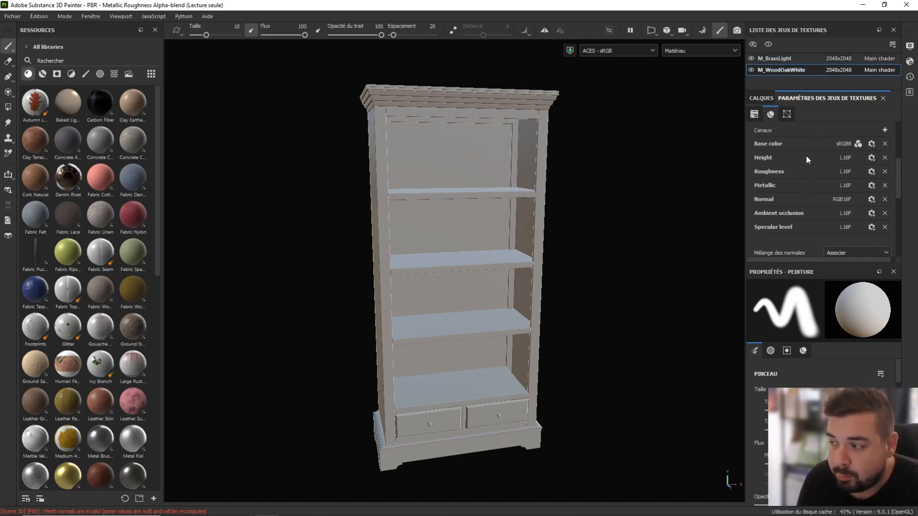
Open mesh map baking for the M_BrassLight texture set and set the output size to 8192.
click(793, 60)
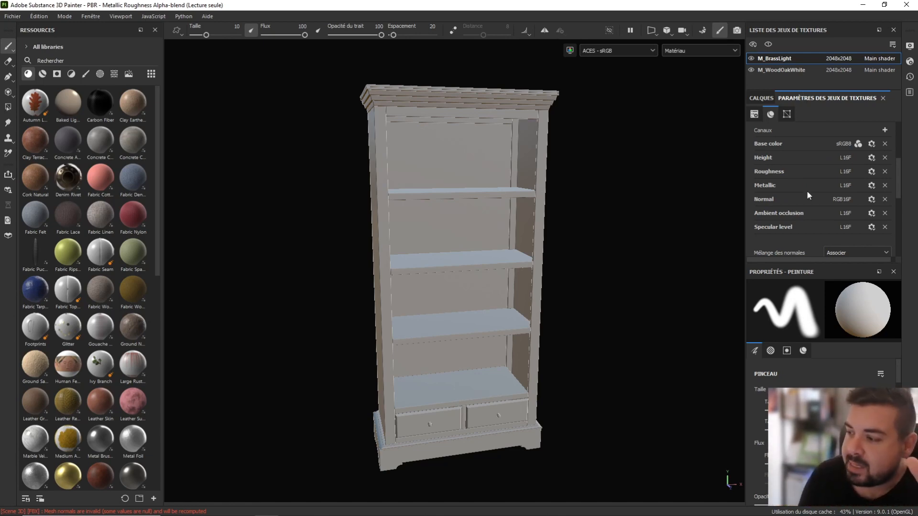
scroll(807, 193, down, 3)
scroll(822, 144, up, 1)
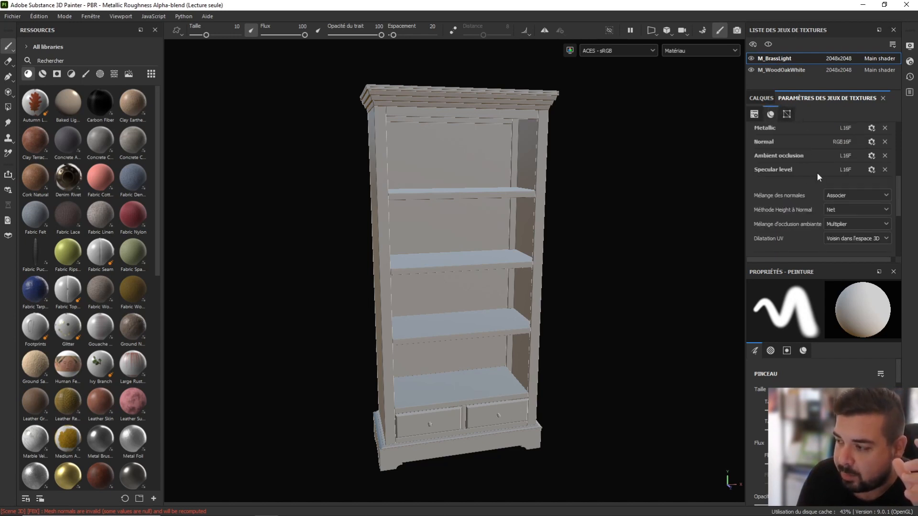
scroll(818, 177, down, 1)
scroll(818, 147, down, 4)
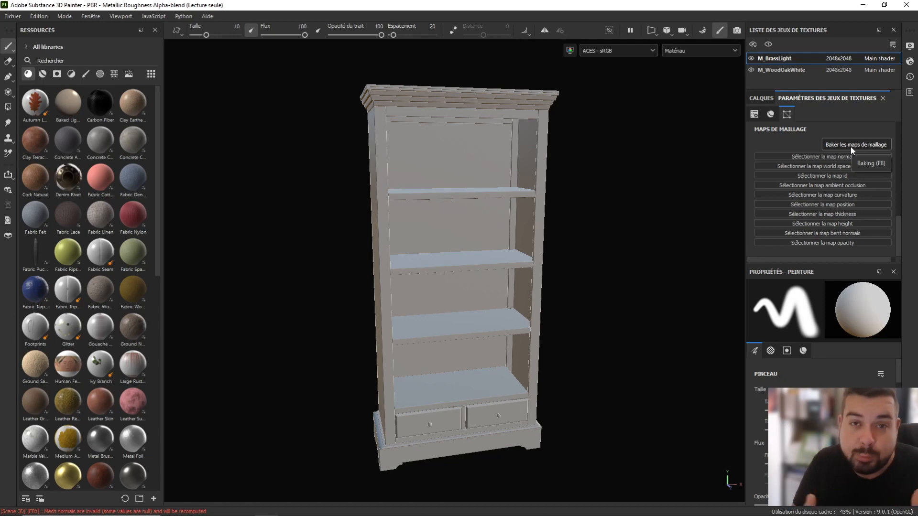
click(851, 146)
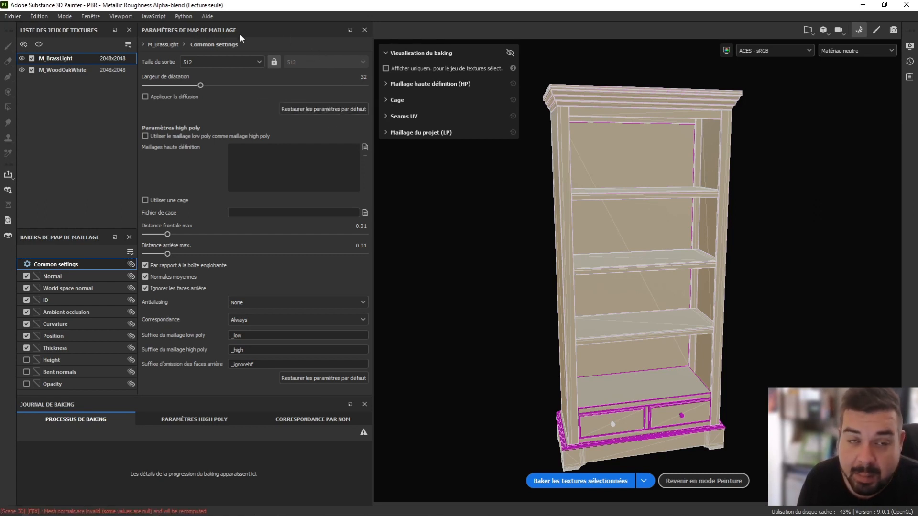
click(244, 64)
click(202, 151)
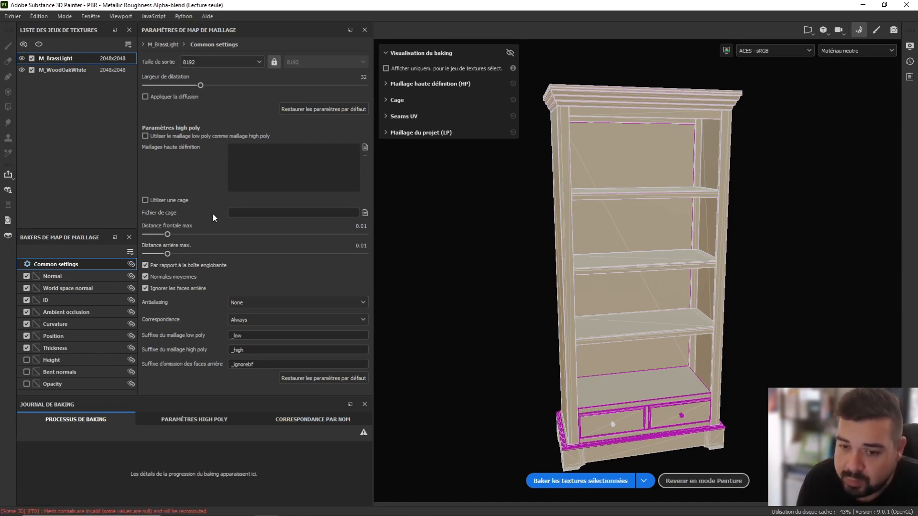
Review the Normal and World space normal bakers of M_BrassLight and exclude the ID map from its bake.
click(67, 278)
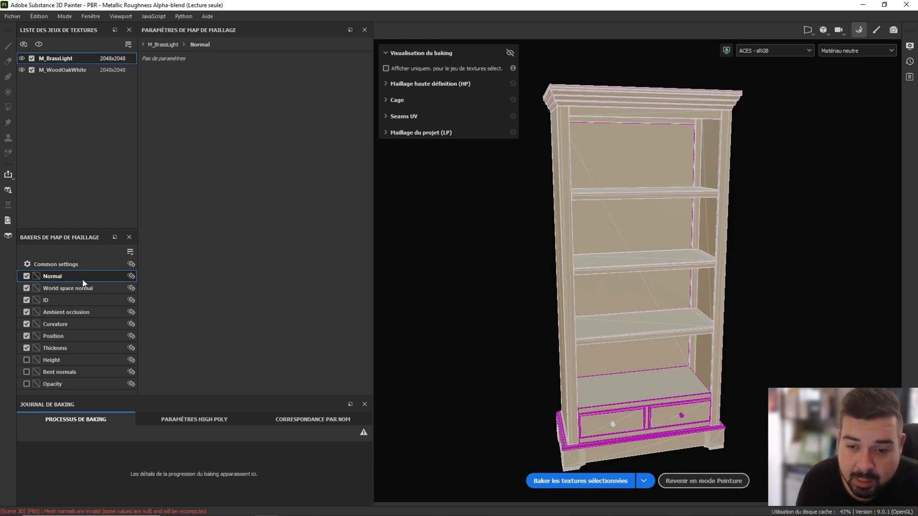
click(79, 287)
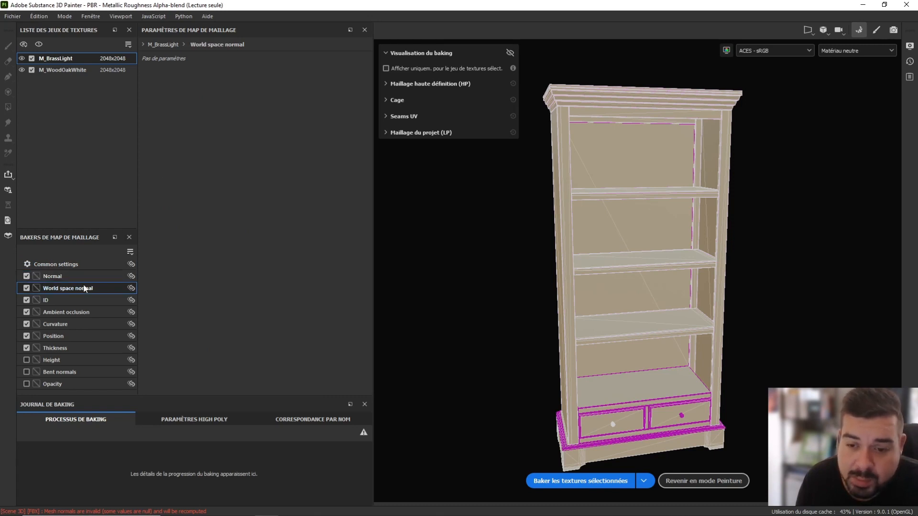
click(60, 298)
click(26, 300)
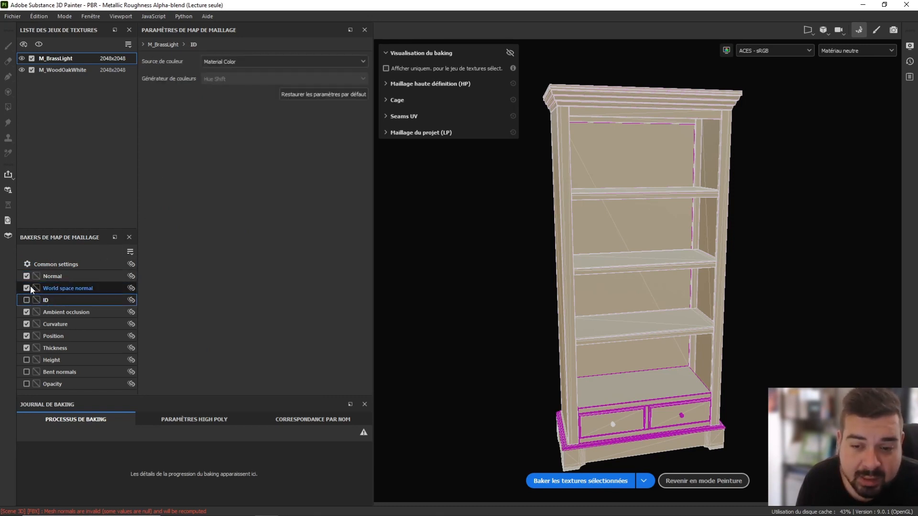
Set the secondary rays of the Ambient occlusion and Curvature bakers to 256.
click(78, 313)
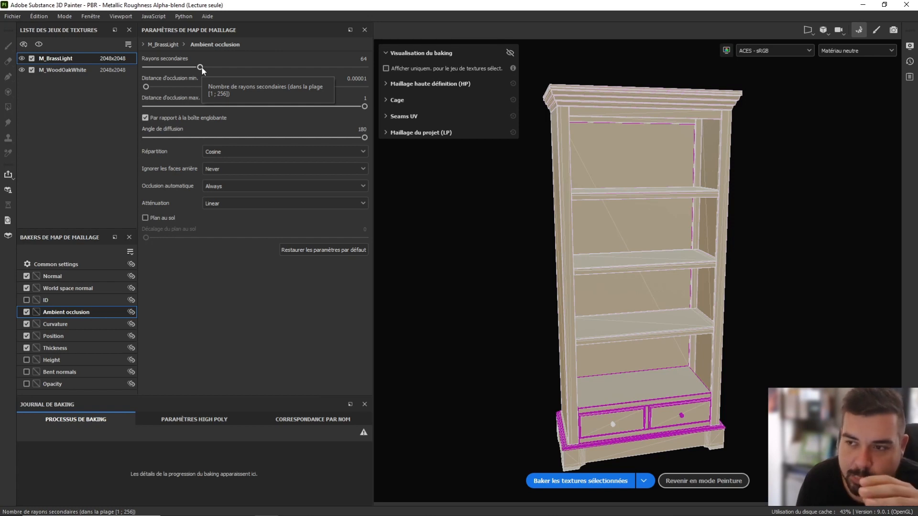
drag(201, 67, 374, 68)
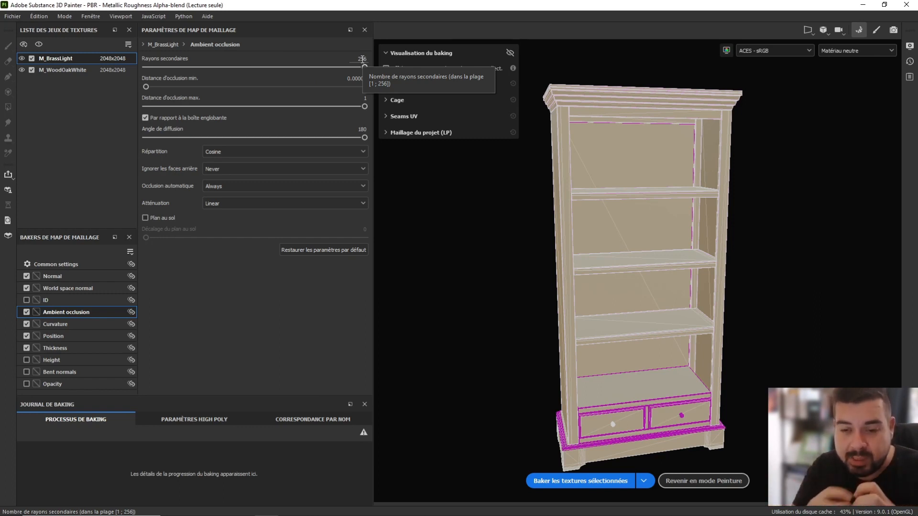
click(73, 324)
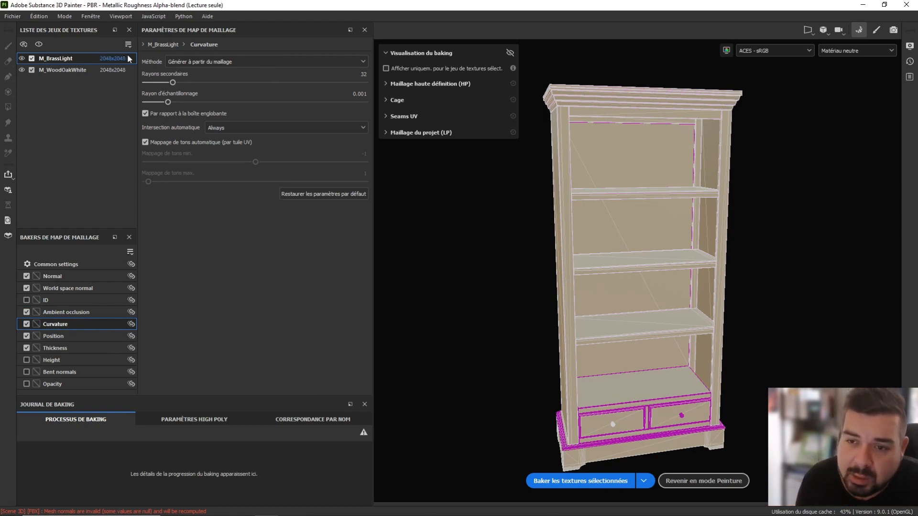
drag(171, 82, 382, 81)
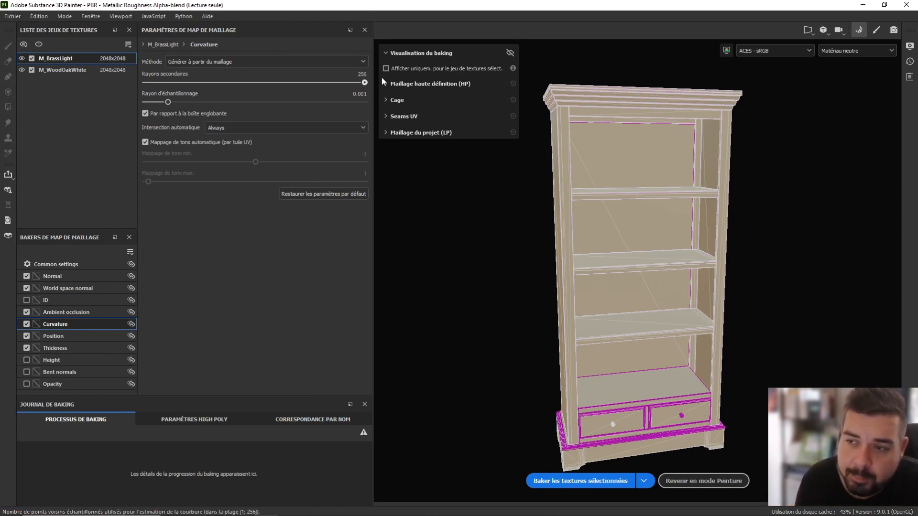
Include Bent normals in the M_BrassLight bake and set the secondary rays to 256 for both Thickness and Bent normals.
click(71, 337)
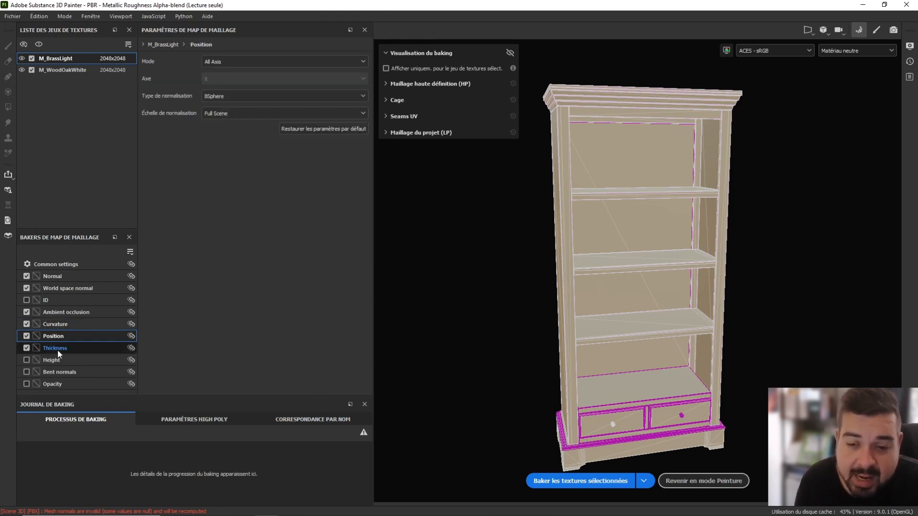
click(58, 352)
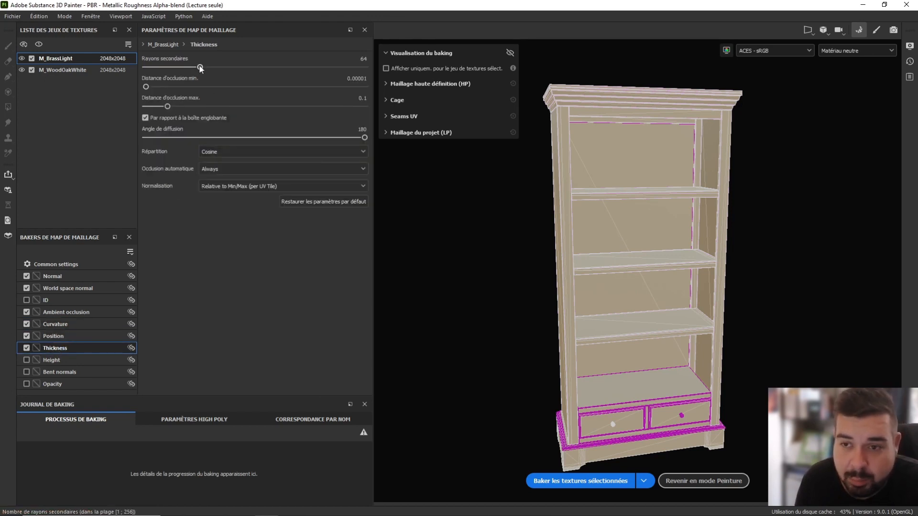
drag(200, 68, 366, 67)
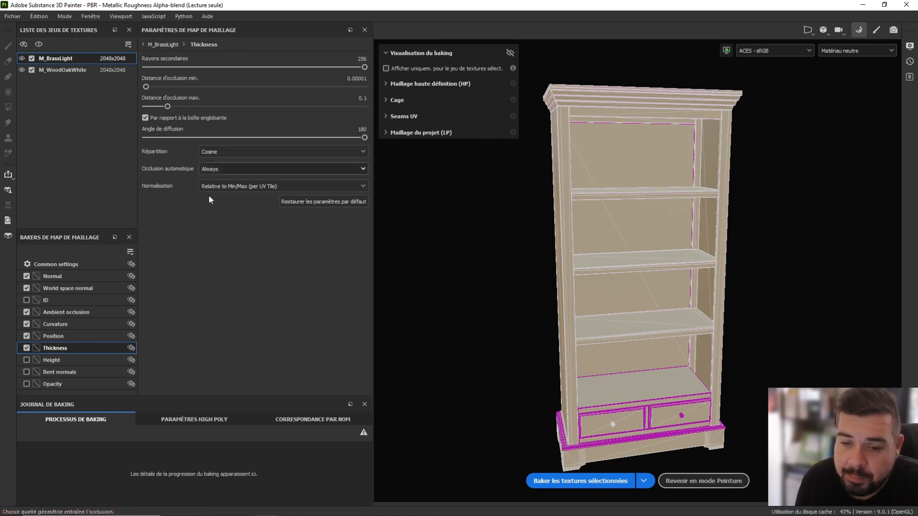
click(69, 372)
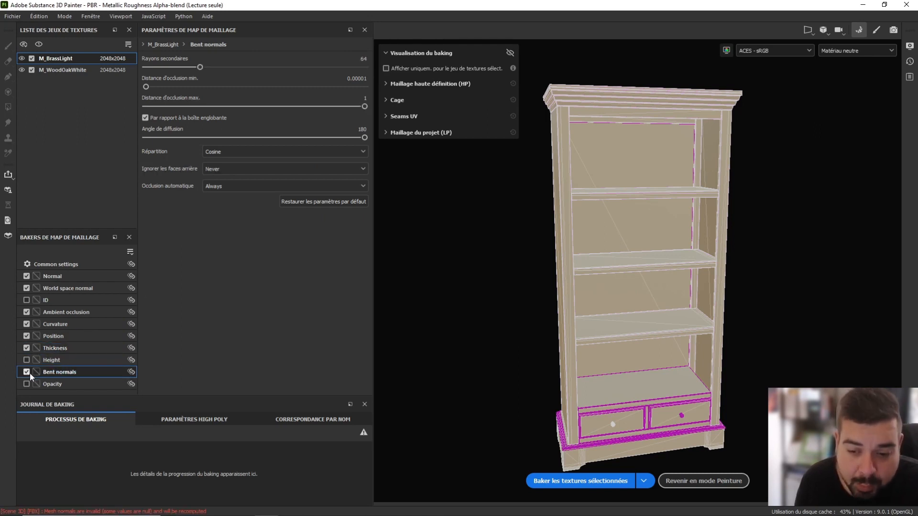
drag(200, 67, 411, 63)
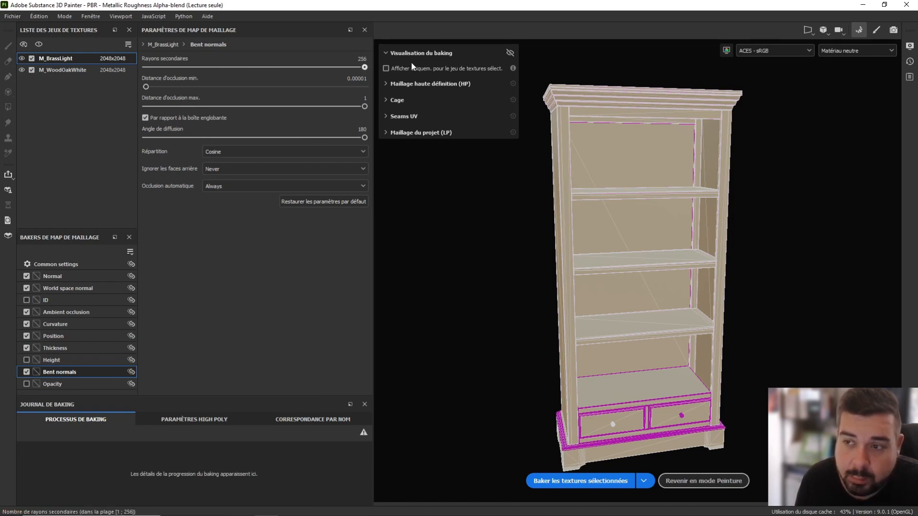
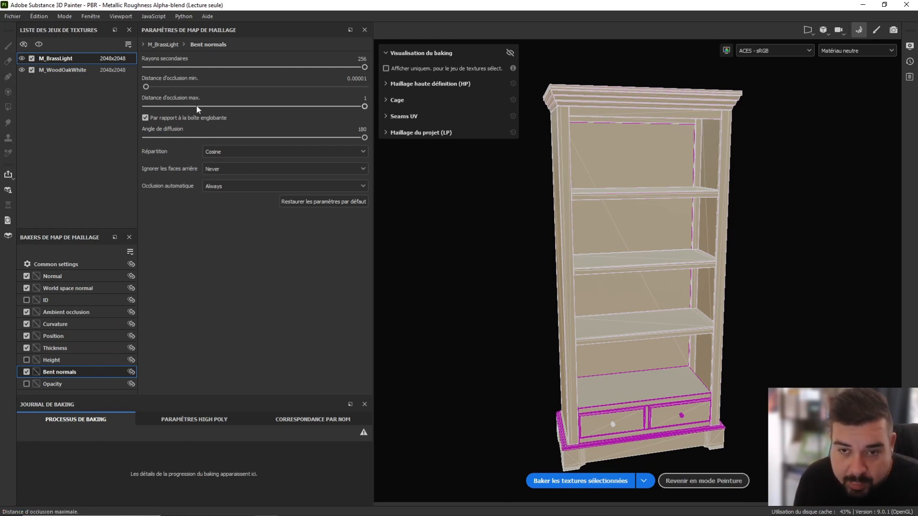
Match the M_WoodOakWhite bakers to M_BrassLight by excluding the ID map and including Bent normals.
click(66, 71)
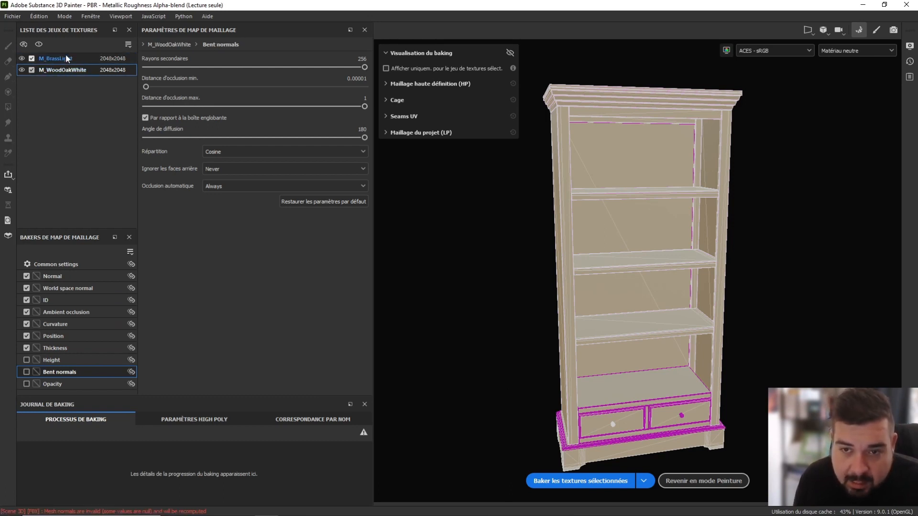
click(65, 57)
click(64, 72)
click(65, 58)
click(65, 68)
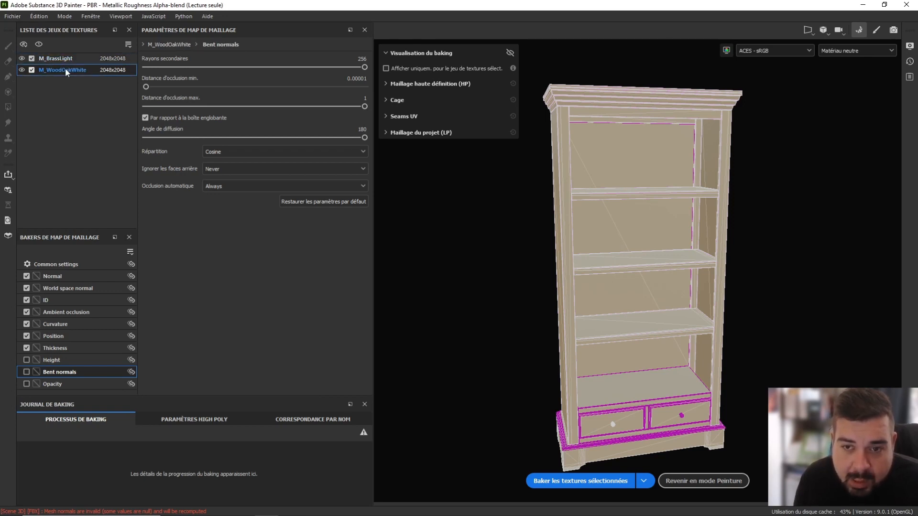
click(26, 300)
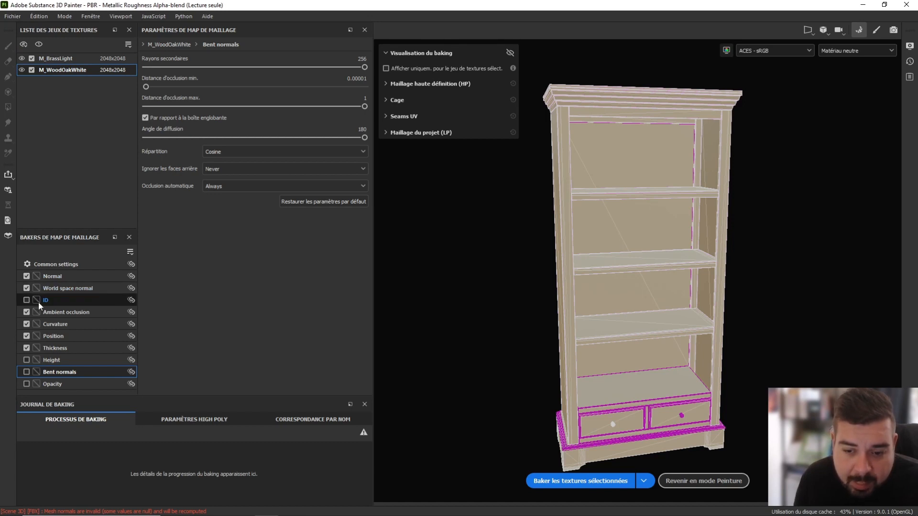
click(27, 372)
click(52, 59)
click(53, 68)
click(57, 61)
click(58, 69)
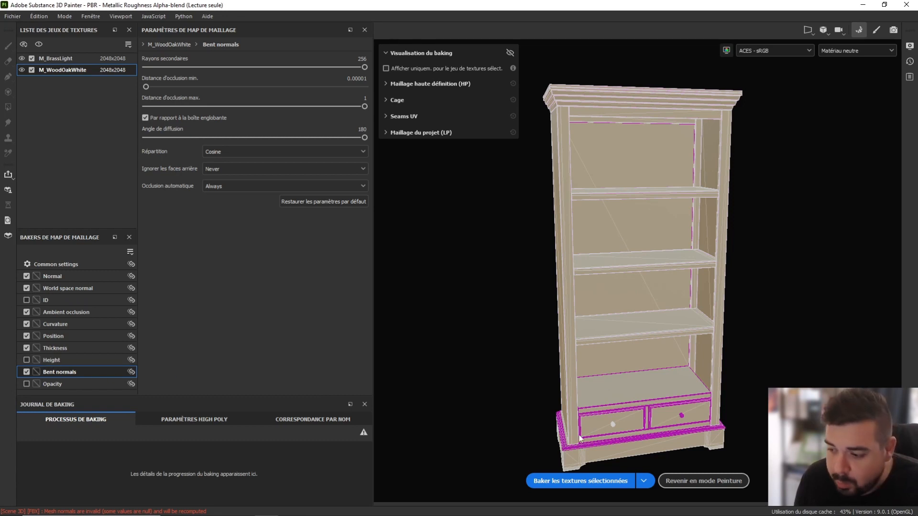
Bake the mesh maps of both texture sets, and return to painting mode to check the baked maps of M_WoodOakWhite.
click(569, 481)
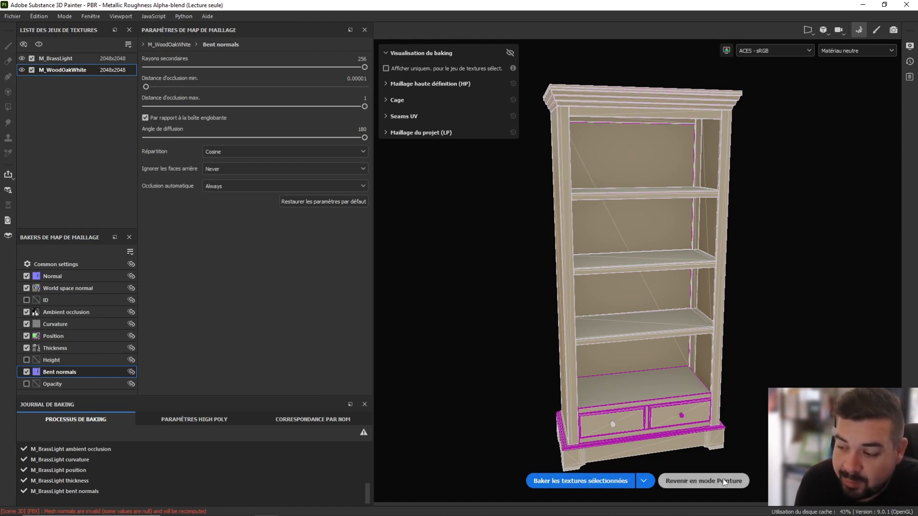
click(704, 481)
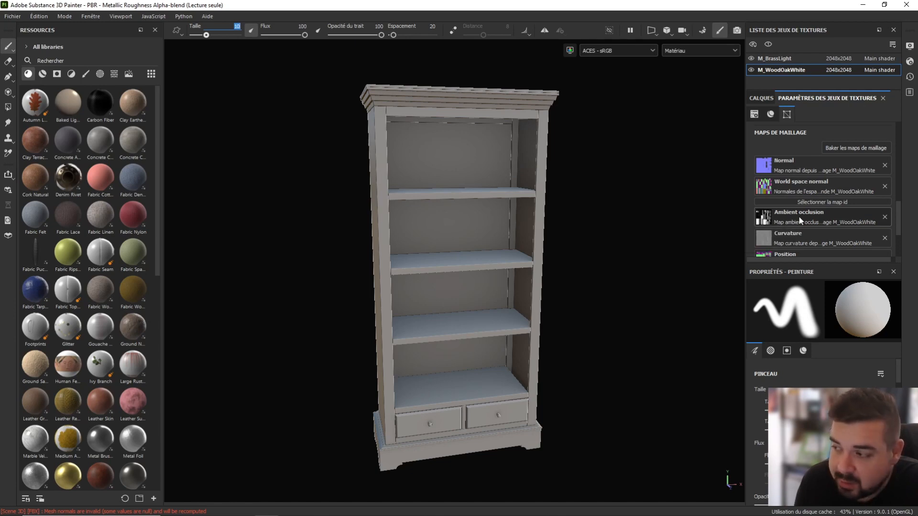
scroll(803, 239, down, 1)
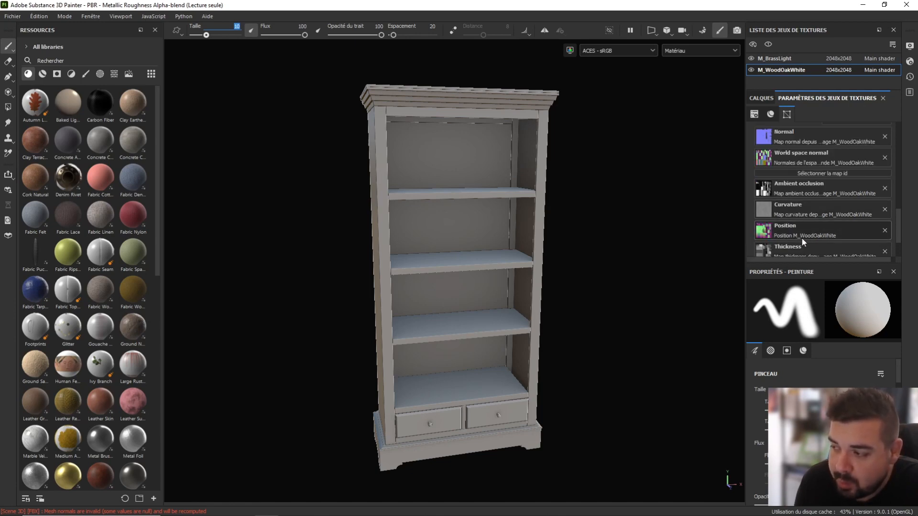
scroll(803, 241, down, 2)
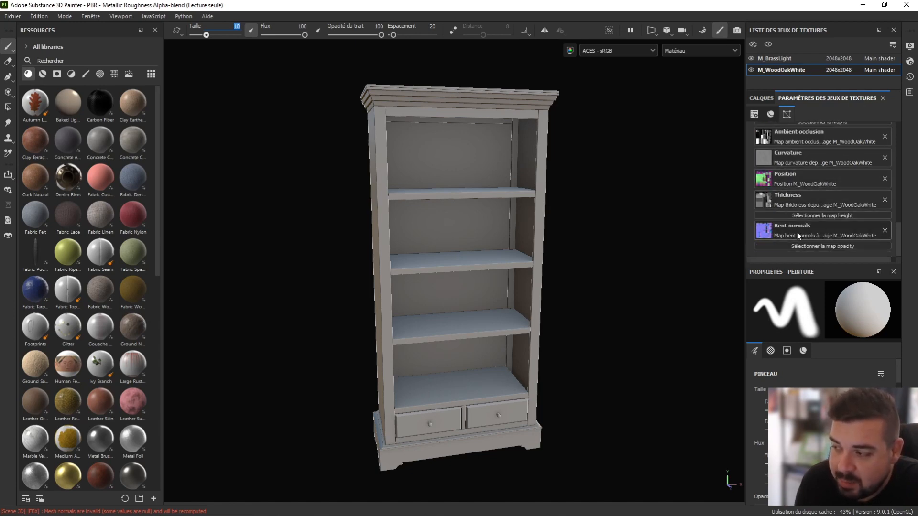
Add a fill layer to M_WoodOakWhite with a black mask, and add a generator to that mask.
scroll(806, 186, up, 2)
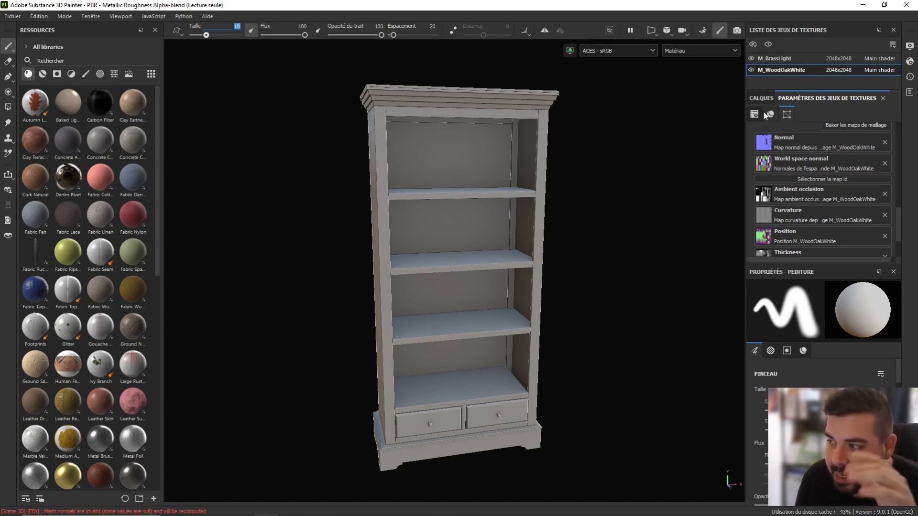
click(795, 72)
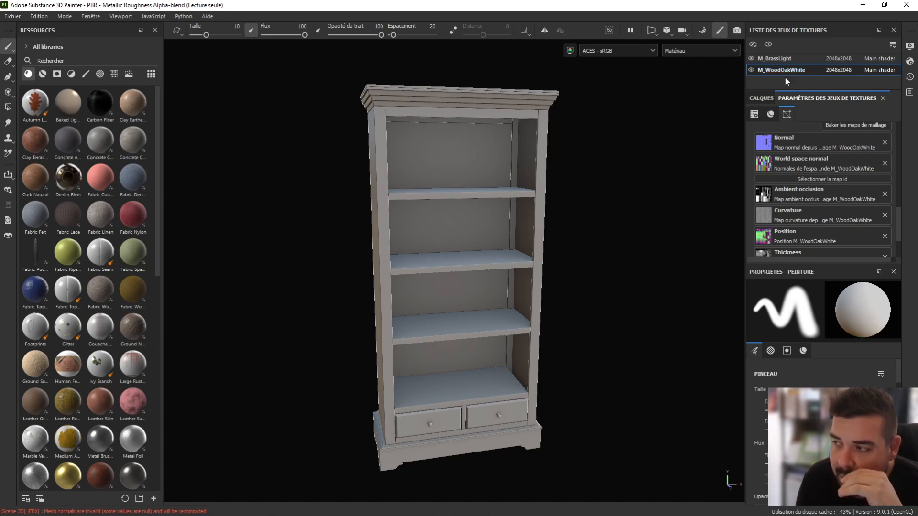
click(760, 98)
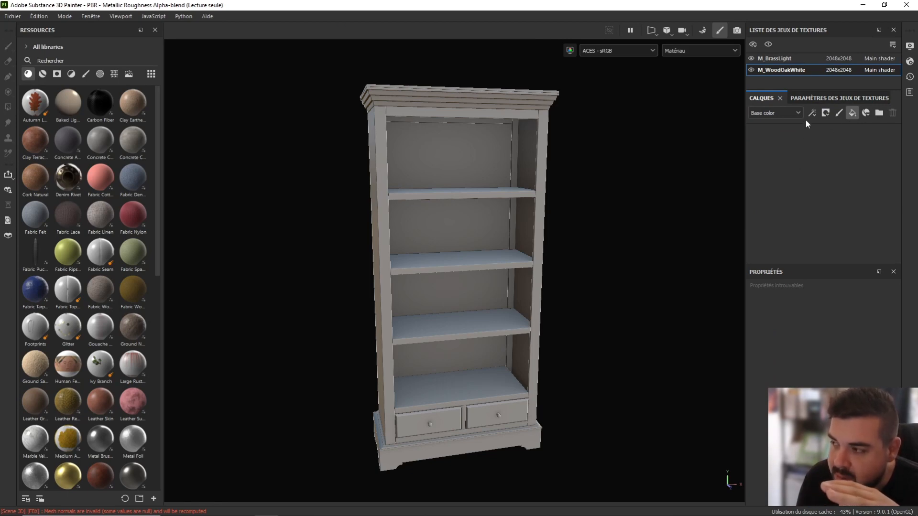
right_click(782, 136)
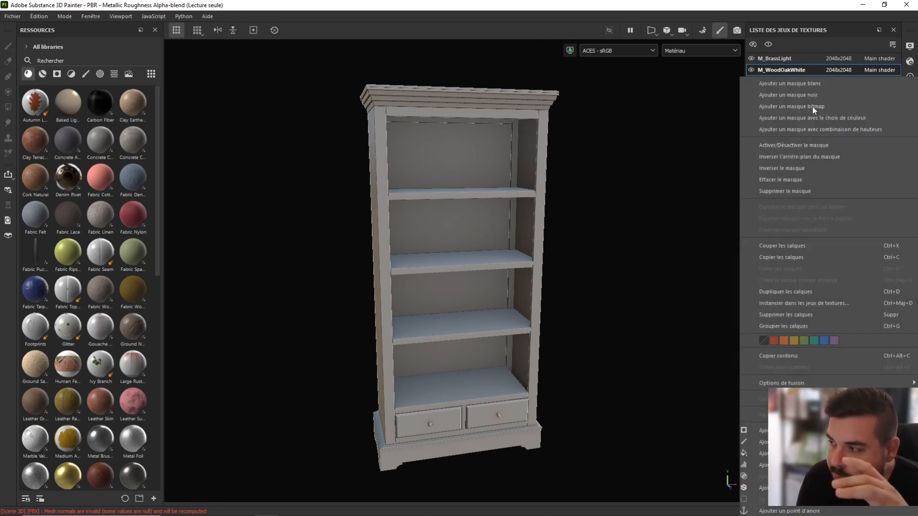
click(807, 97)
right_click(784, 137)
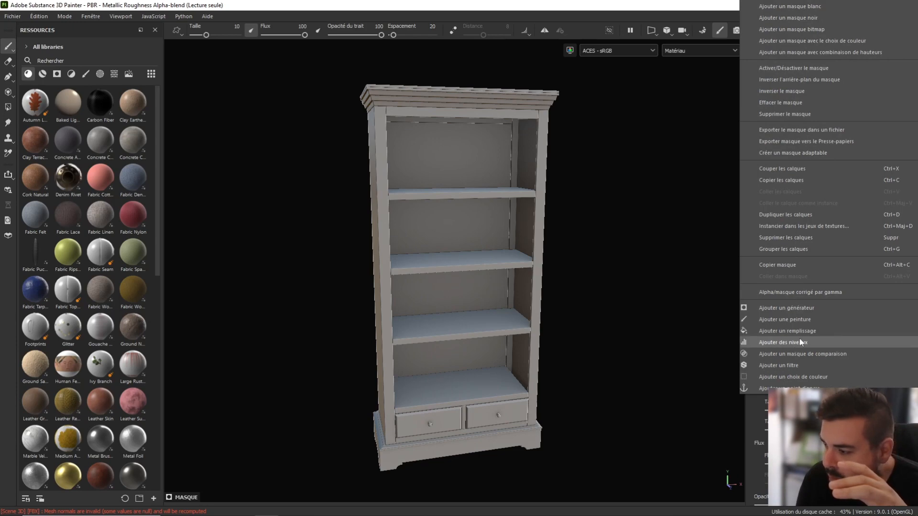
click(806, 307)
Assign the Ambient Occlusion generator to the mask and set its Global Invert to True.
right_click(615, 222)
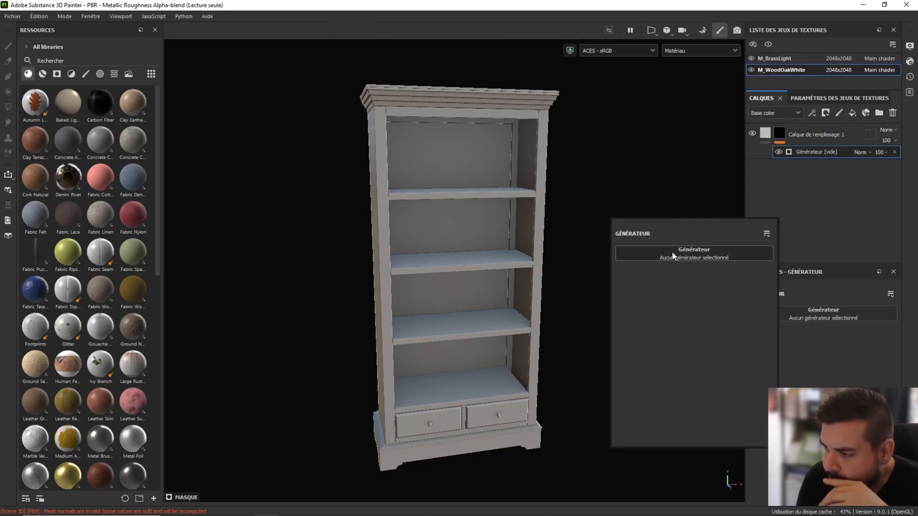
click(694, 250)
click(738, 283)
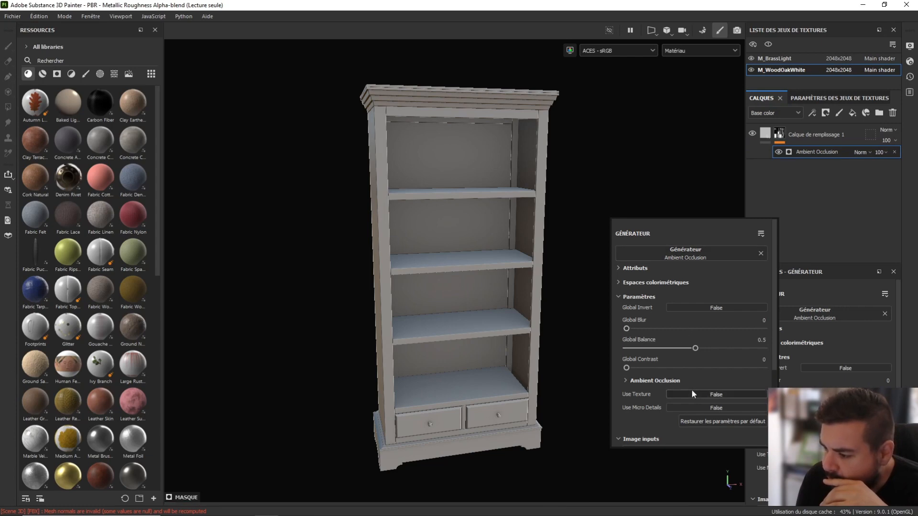
click(708, 307)
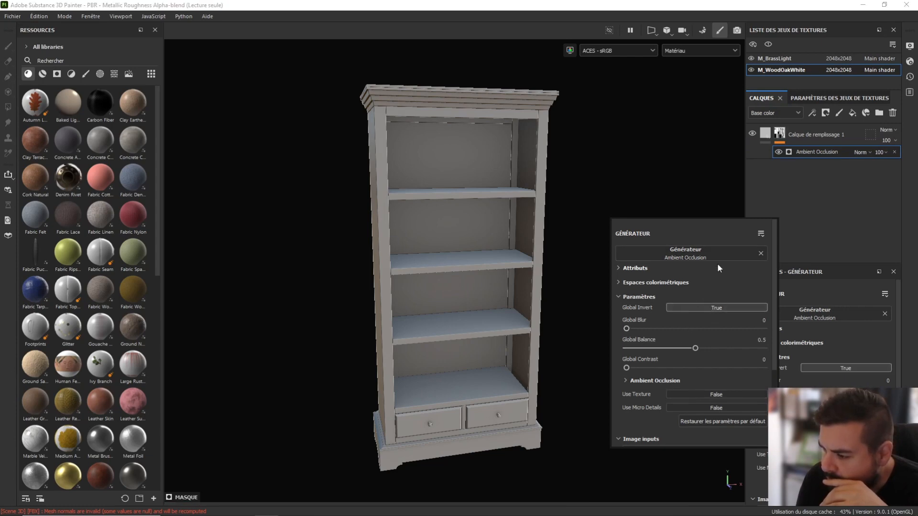
click(684, 202)
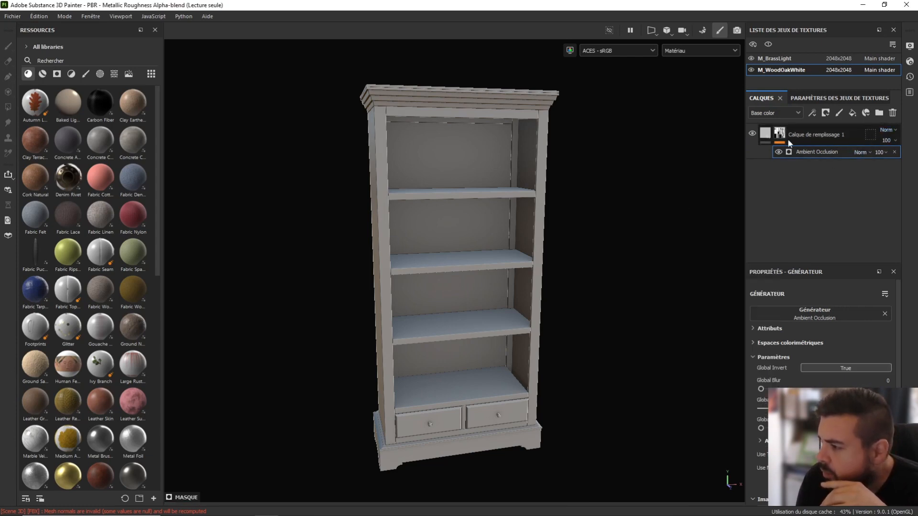
Set the fill layer's blend mode to Multiply, keep only its color channel active, and make its base color black.
click(887, 130)
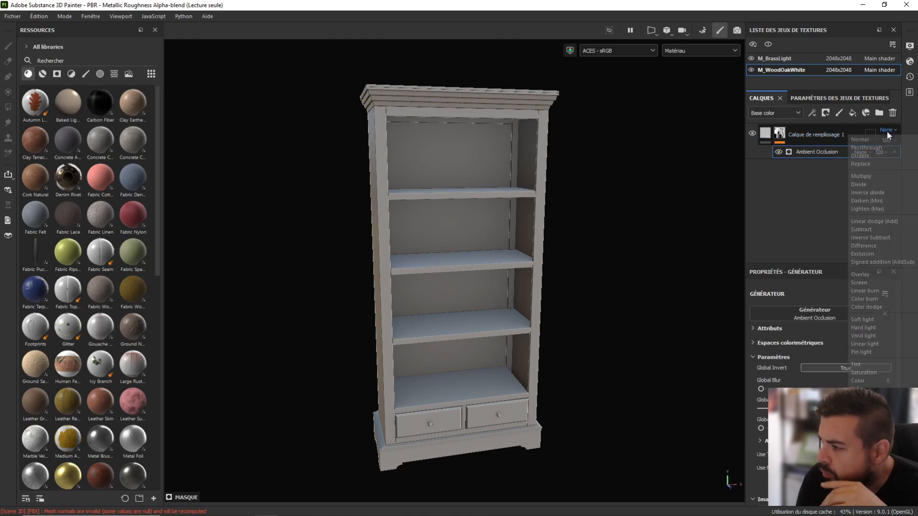
click(871, 173)
click(765, 132)
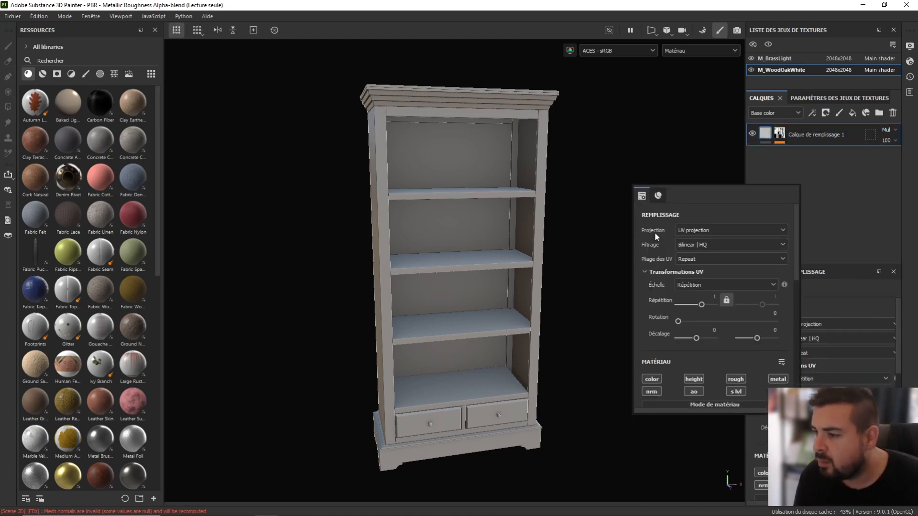
scroll(698, 359, down, 3)
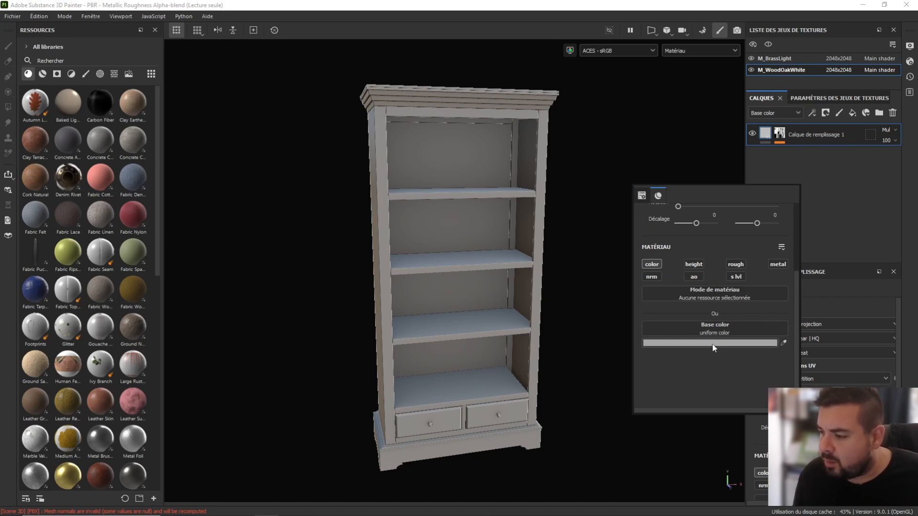
click(713, 343)
drag(755, 354, 711, 451)
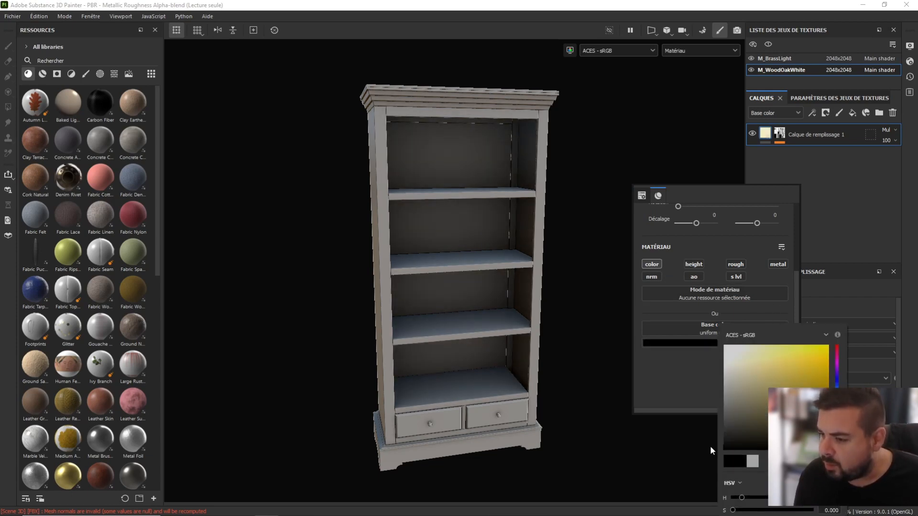
click(584, 198)
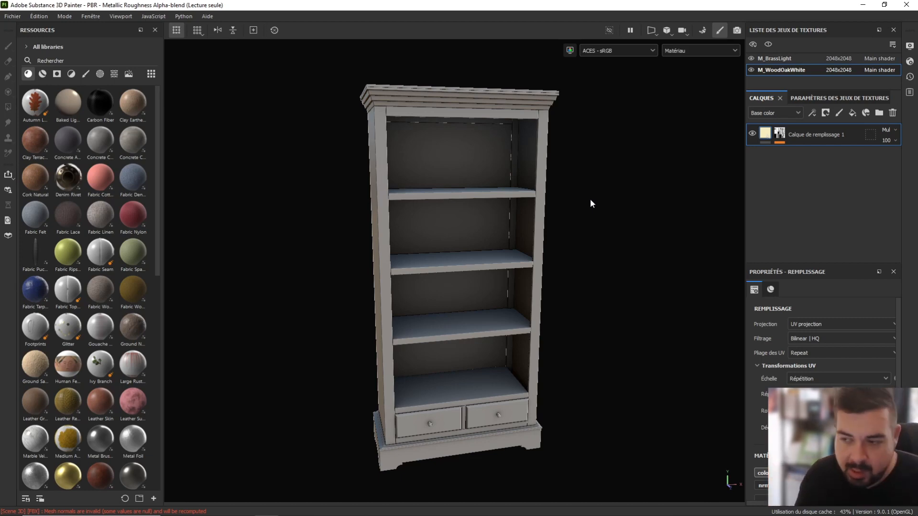
Compare the bookcase with and without the ambient occlusion layer by toggling the layer's visibility.
alt+right_drag(505, 169, 527, 353)
alt+drag(526, 353, 548, 151)
click(752, 133)
click(752, 134)
click(752, 134)
click(752, 134)
click(752, 133)
click(752, 134)
click(753, 133)
click(753, 134)
alt+middle_drag(631, 321, 558, 232)
scroll(438, 330, up, 5)
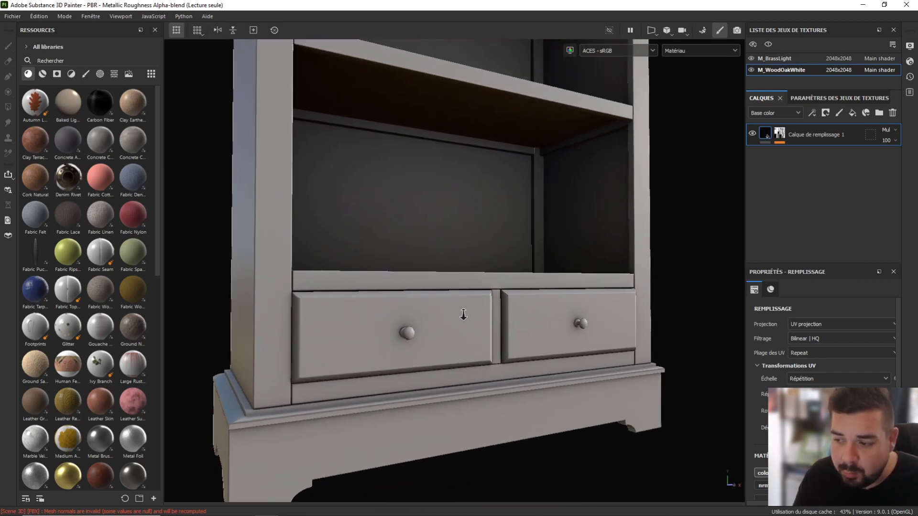
Examine the bookcase's inner corner up close with the fill layer hidden and shown, and return to the drawers and base.
alt+drag(471, 274, 514, 228)
alt+right_drag(515, 228, 527, 357)
alt+drag(527, 357, 689, 326)
alt+drag(440, 327, 553, 275)
alt+drag(442, 297, 517, 269)
alt+right_drag(518, 269, 386, 317)
alt+middle_drag(387, 317, 483, 269)
click(753, 134)
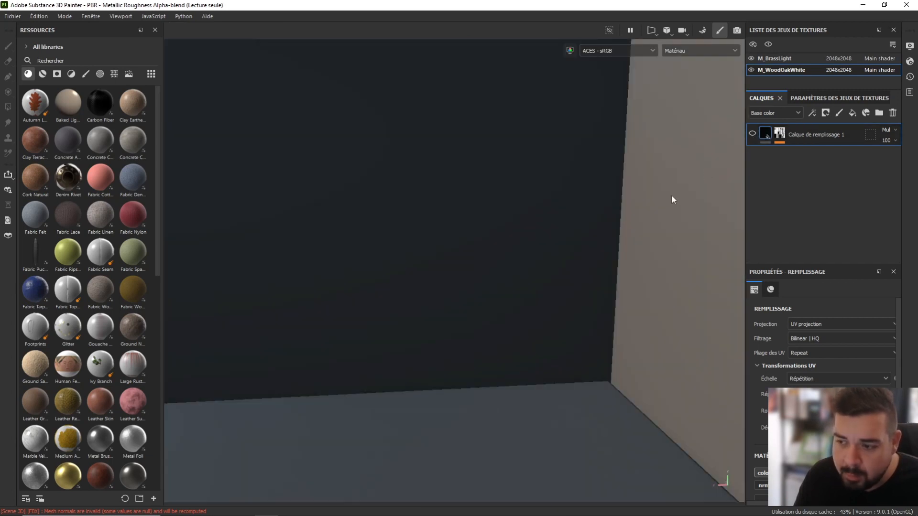
click(753, 134)
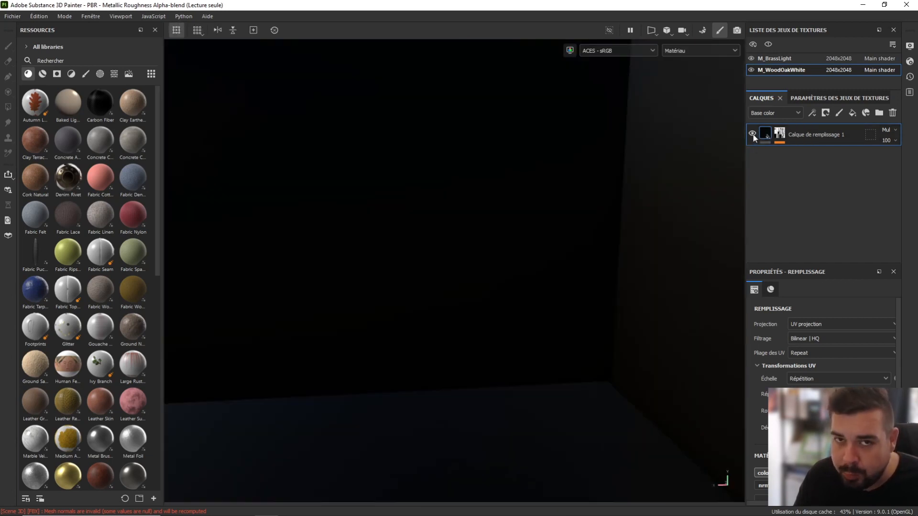
click(753, 134)
click(753, 133)
click(753, 133)
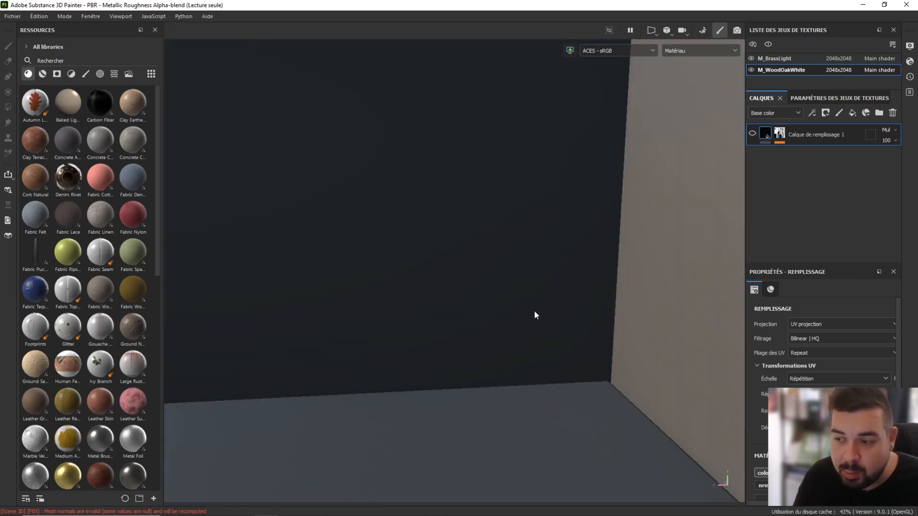
click(753, 134)
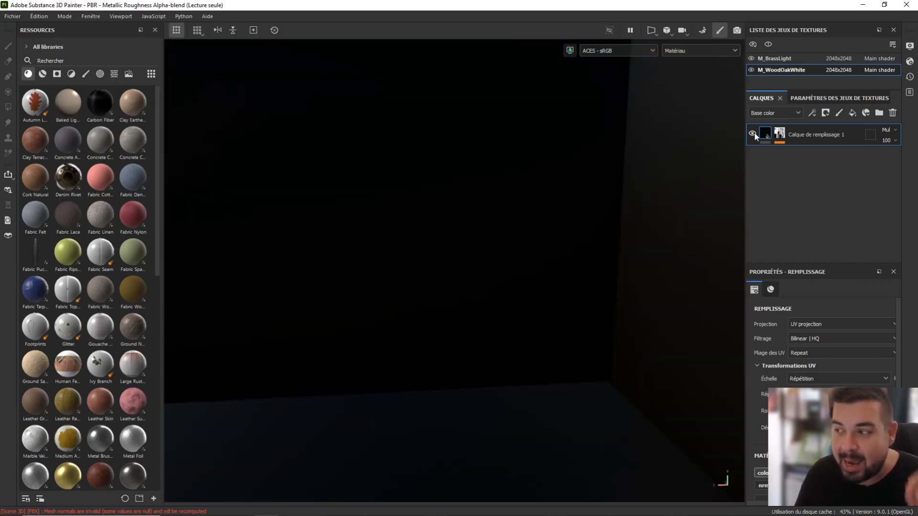
alt+right_drag(467, 263, 393, 276)
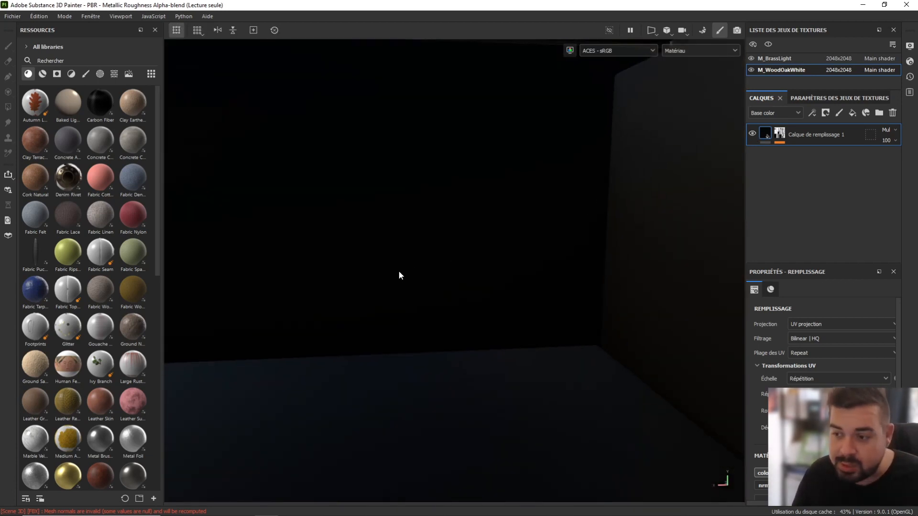
scroll(537, 254, down, 8)
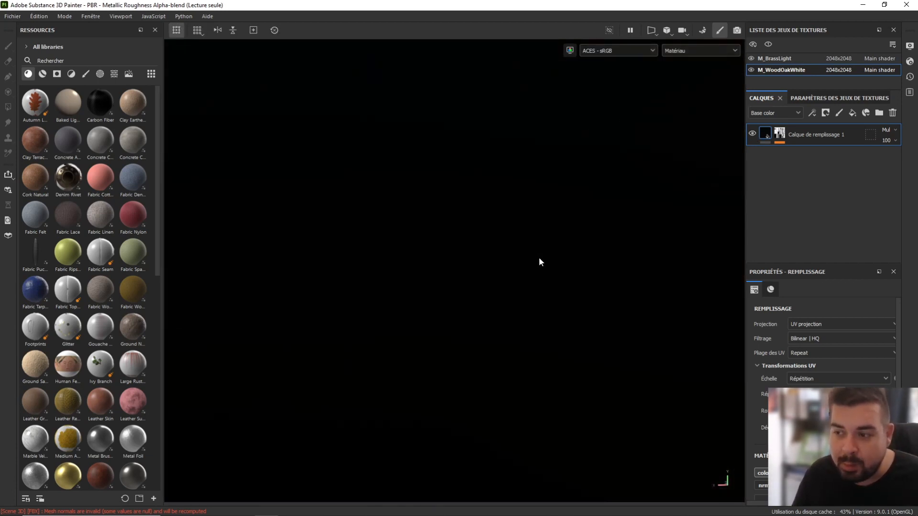
scroll(547, 261, down, 6)
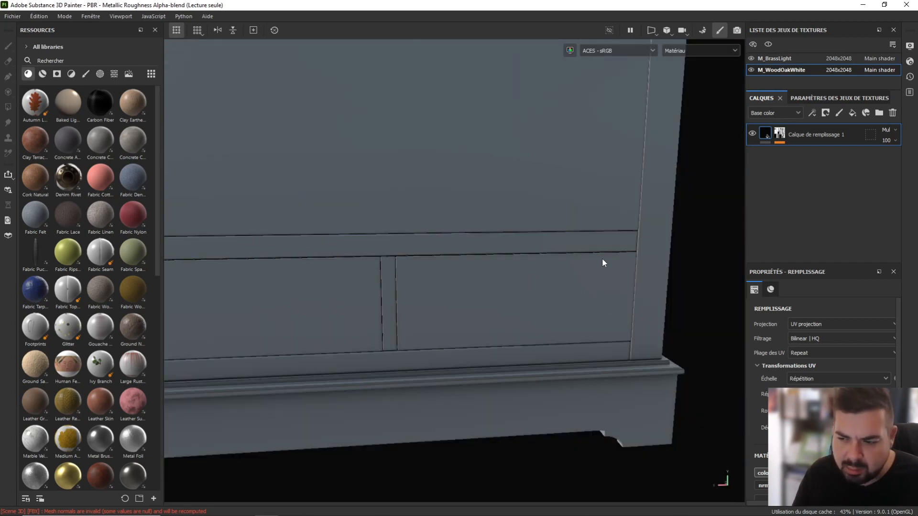
scroll(602, 259, down, 2)
mouse_move(533, 294)
alt+mouse_down()
mouse_move(493, 299)
mouse_move(641, 282)
mouse_move(575, 287)
mouse_move(535, 250)
mouse_move(541, 288)
alt+mouse_up()
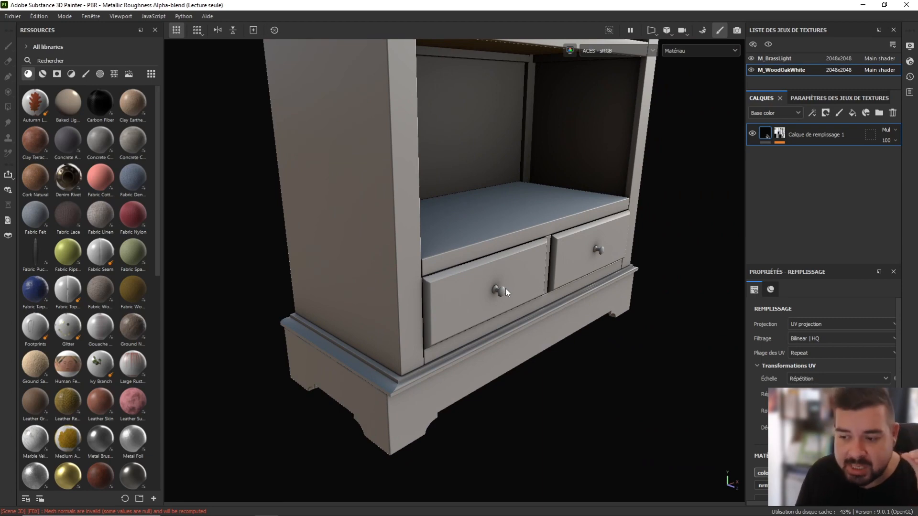
Minimize Substance 3D Painter and launch Blender 3.6.
mouse_move(253, 512)
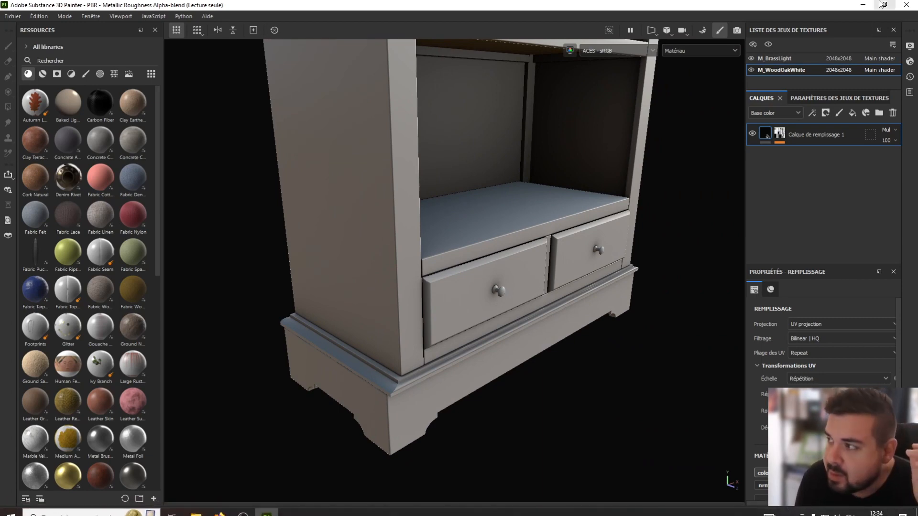
click(863, 6)
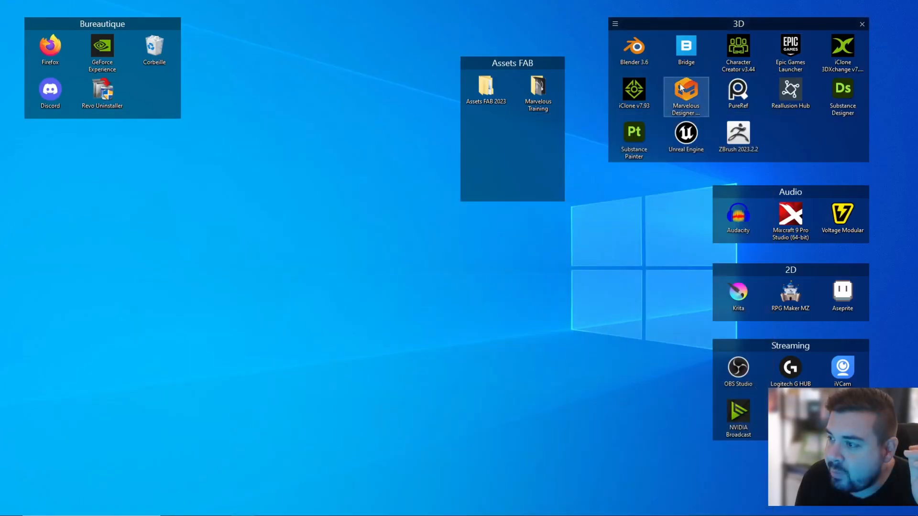
double_click(633, 53)
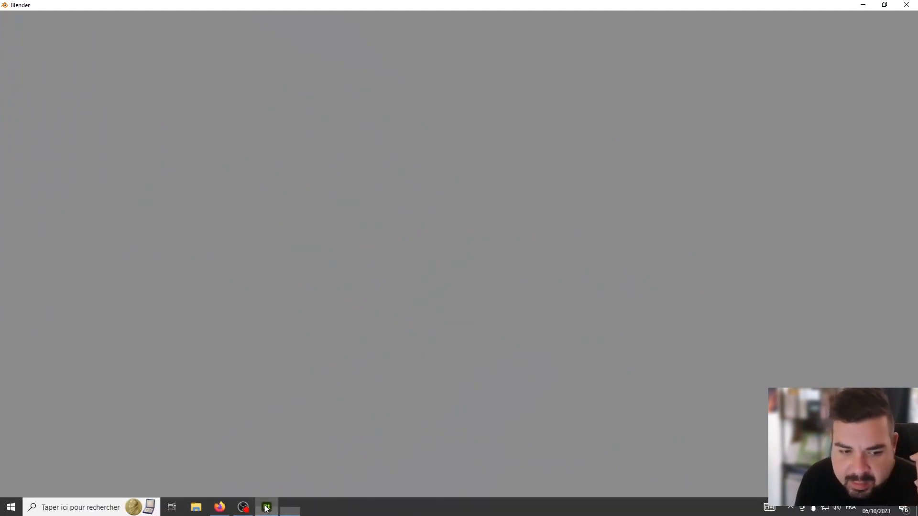
Return to Substance 3D Painter and review the M_WoodOakWhite texture set settings, including its size and channels.
click(266, 507)
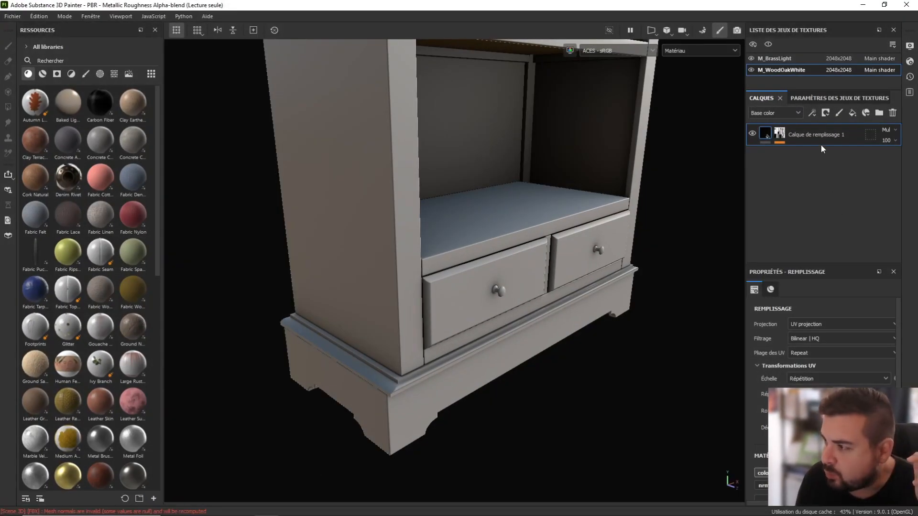
click(856, 98)
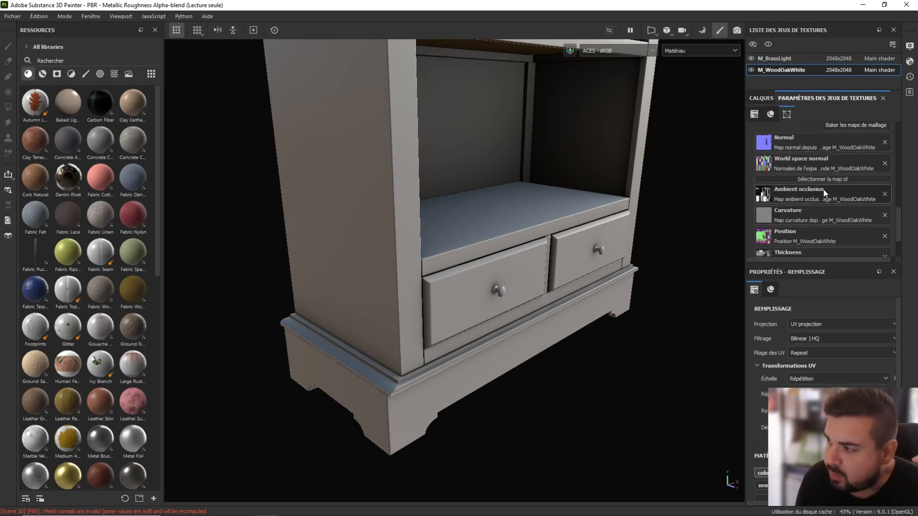
scroll(823, 196, up, 10)
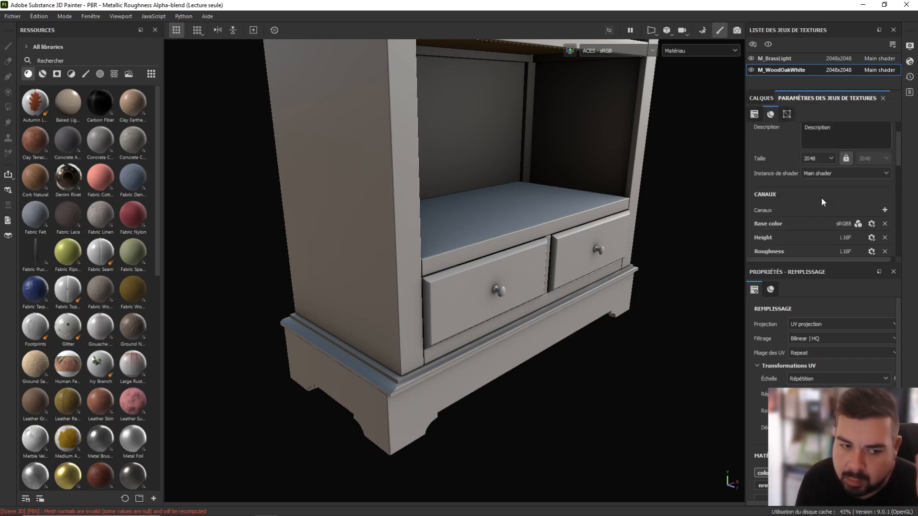
scroll(821, 198, up, 2)
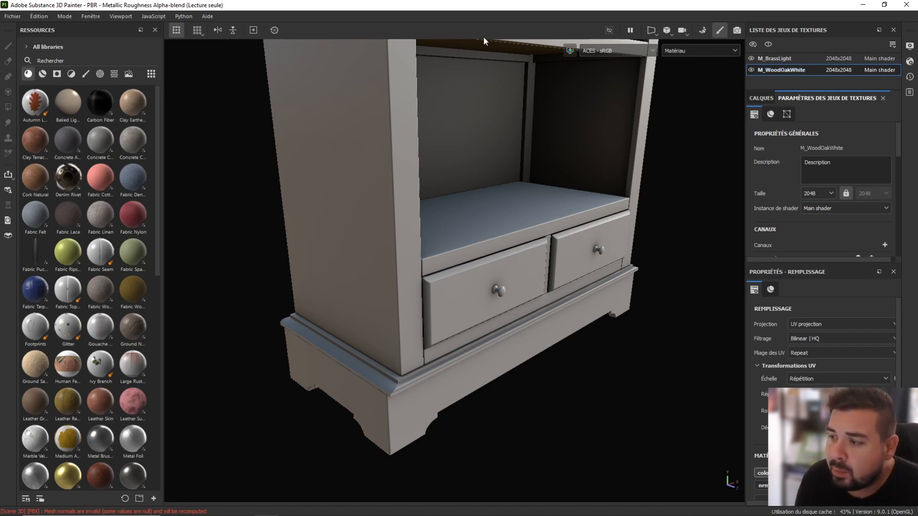
Switch to Blender and open the Bibliotheque.blend file.
click(862, 4)
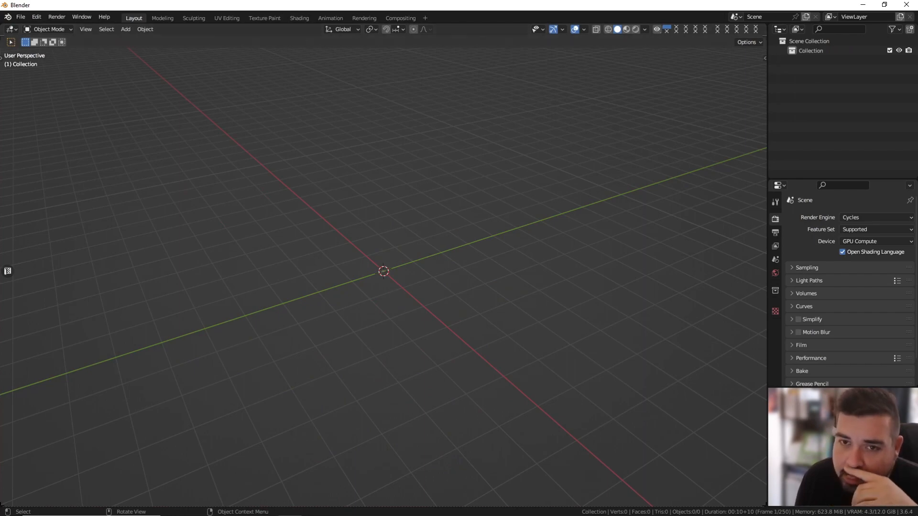
click(23, 17)
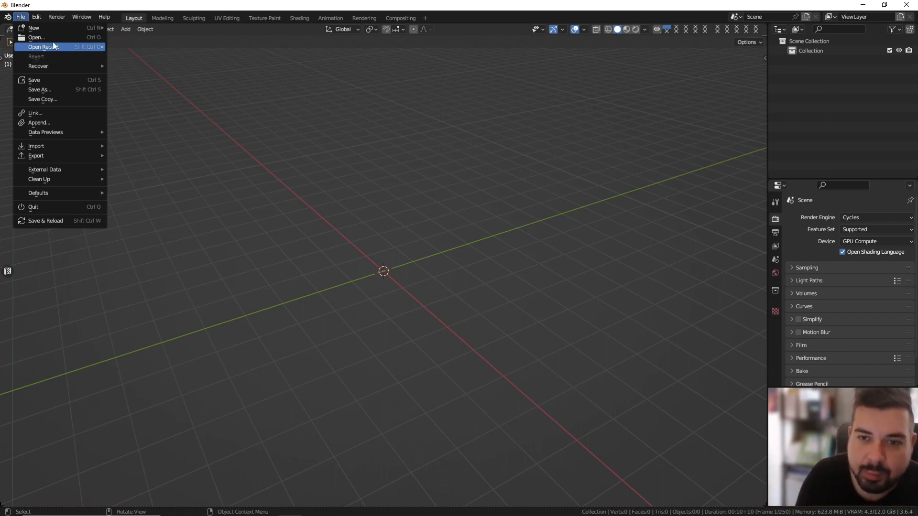
click(75, 40)
double_click(375, 163)
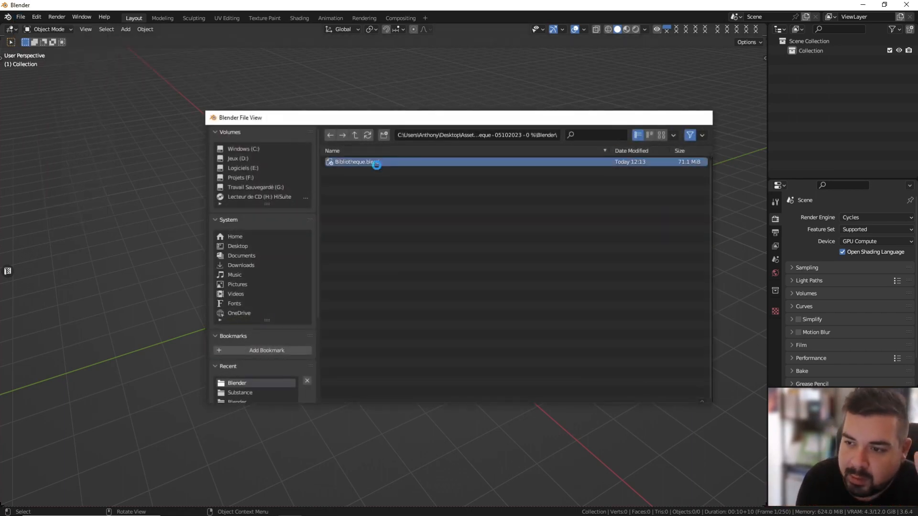
Select the left drawer's brass handle in the bookcase model.
middle_drag(467, 227, 415, 277)
scroll(399, 259, up, 5)
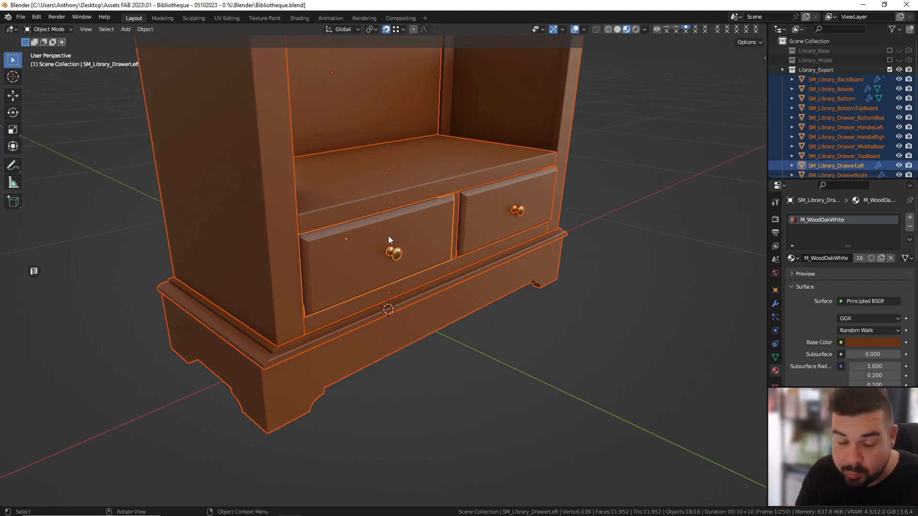
click(392, 254)
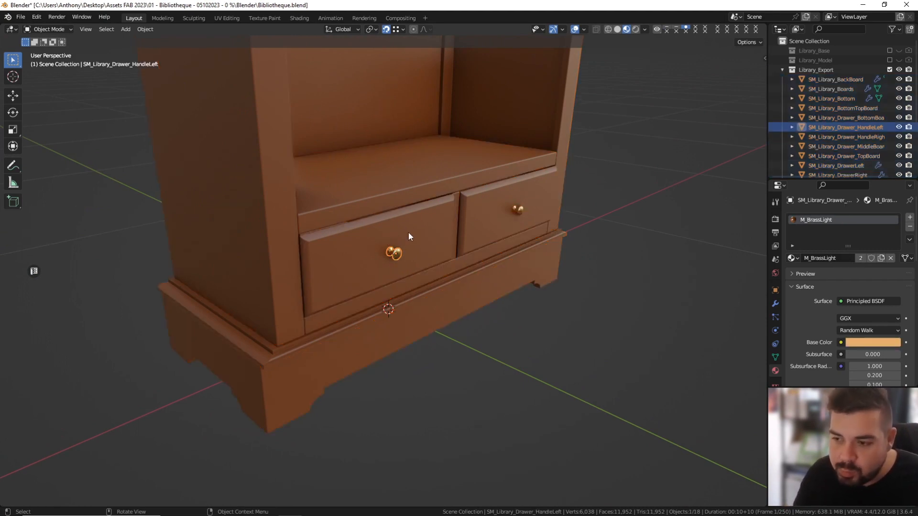
Add both drawers and the right drawer's handle to the current selection.
shift+click(408, 232)
shift+click(517, 210)
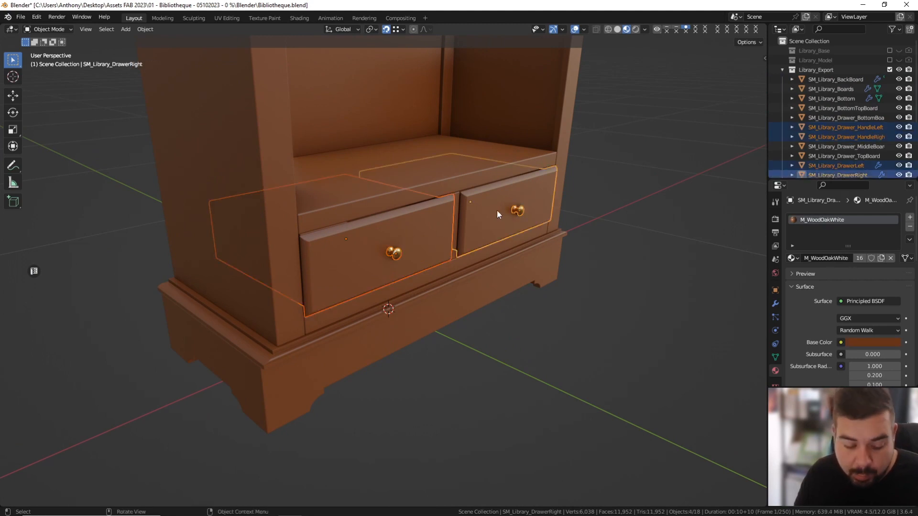
Try sliding the selected drawers and handles outward about 0.24 m along the Y axis, and undo the move.
key(g)
key(y)
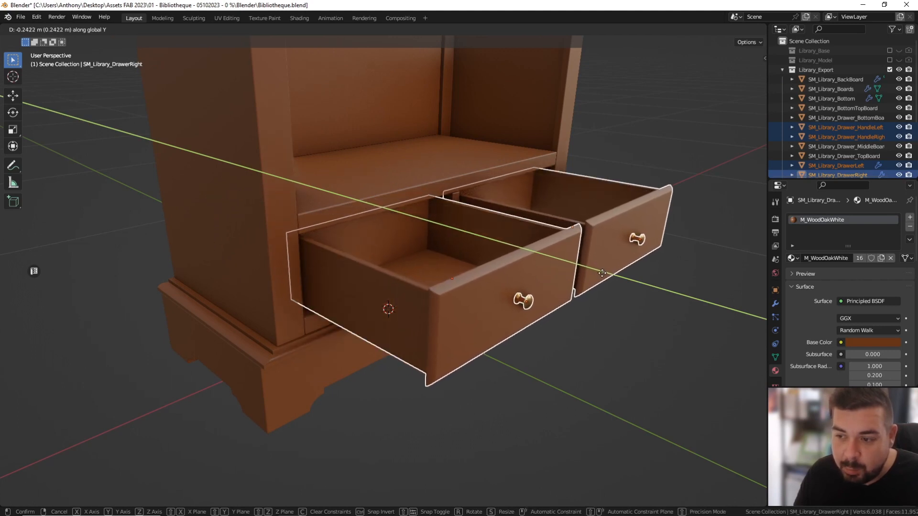
click(602, 273)
middle_drag(560, 257, 532, 248)
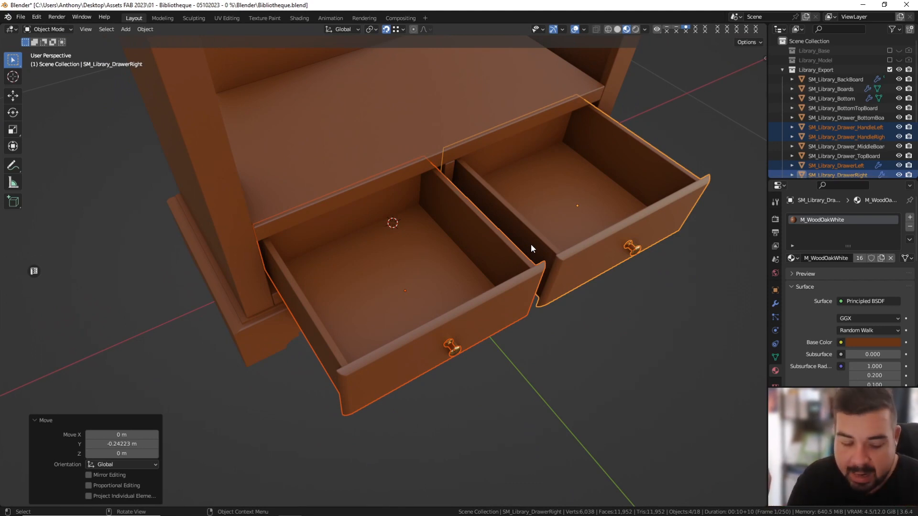
key(g)
key(y)
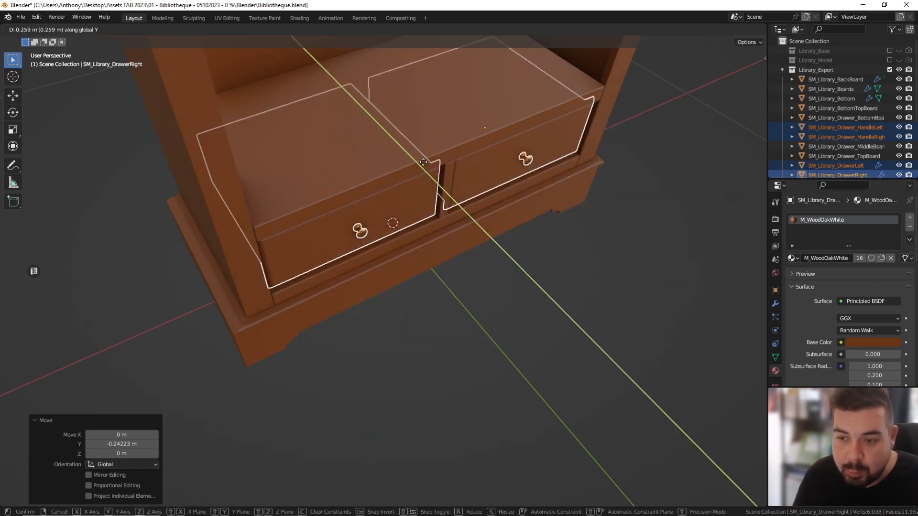
key(Escape)
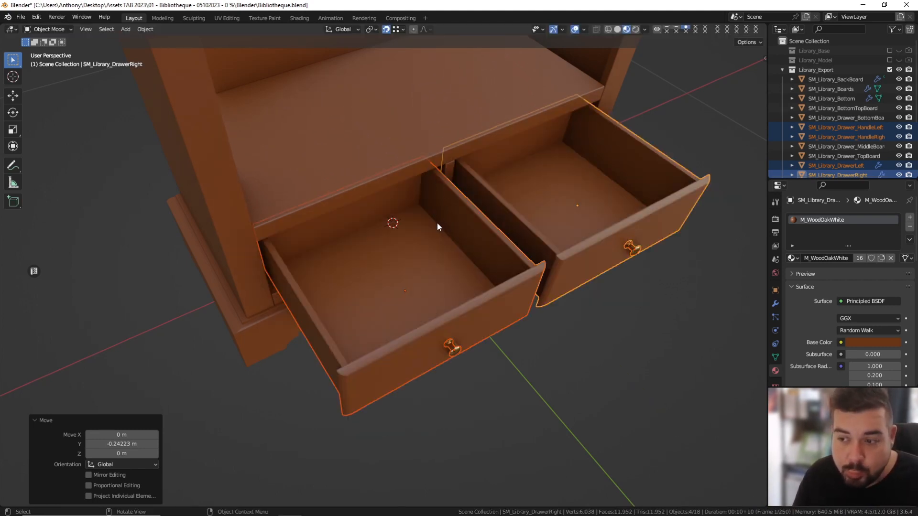
key(ctrl+z)
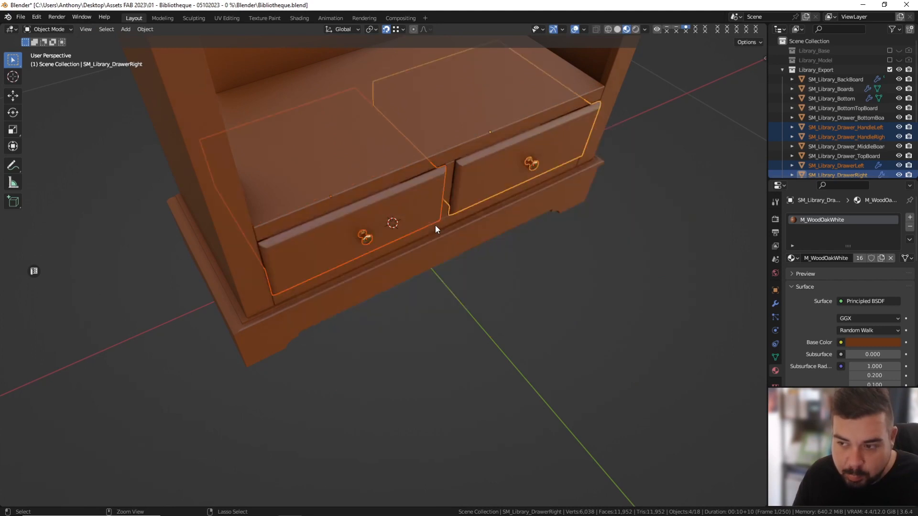
Move the selected drawers and handles exactly -0.25 m along the global Y axis to open them.
key(g)
key(y)
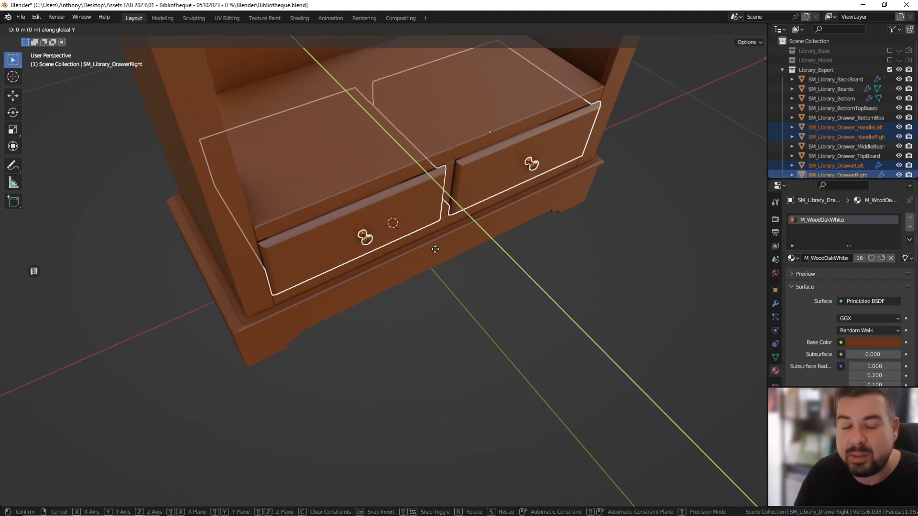
key(equal)
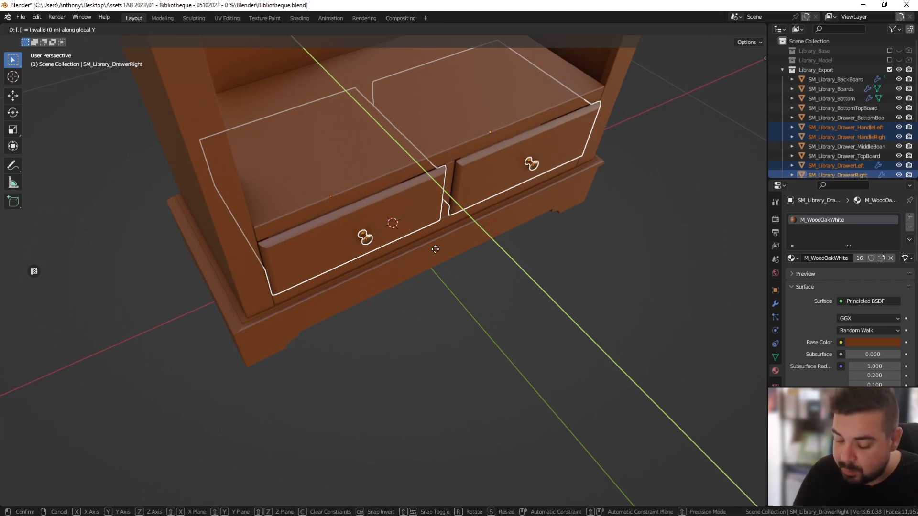
text(-(.27)
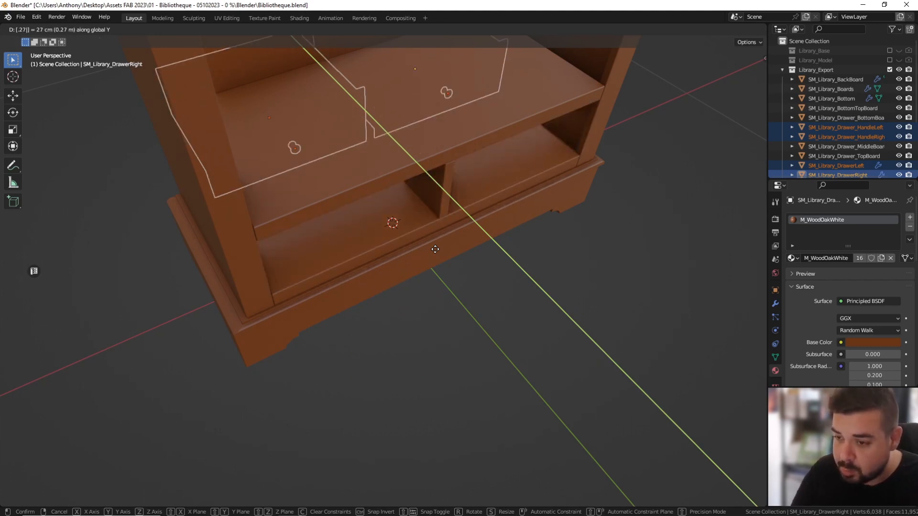
key(BackSpace)
key(BackSpace)
key(BackSpace)
text(.25)
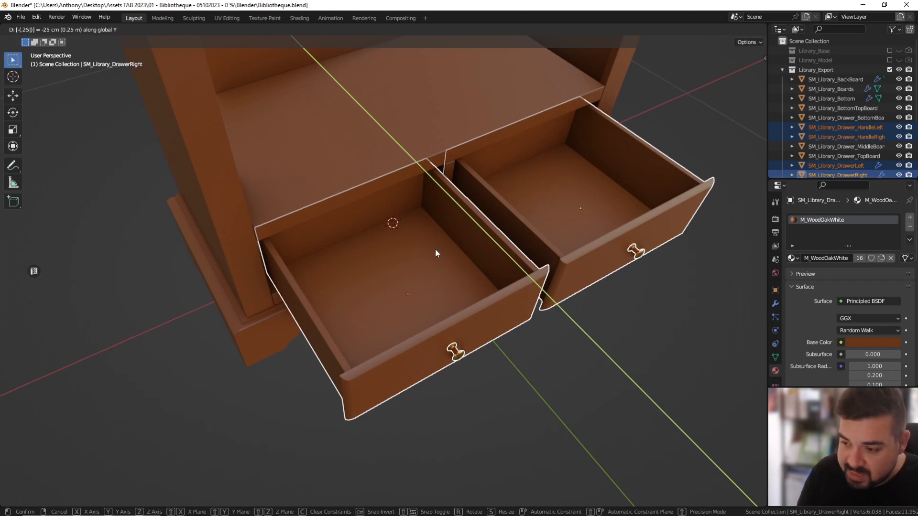
key(Return)
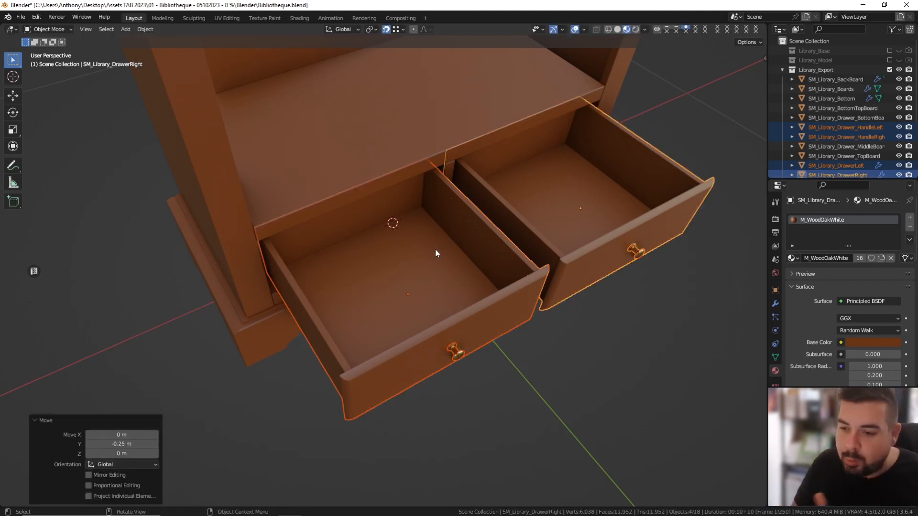
Replace the drawer selection with all the bookcase objects.
scroll(423, 217, down, 3)
middle_drag(431, 236, 446, 230)
key(a)
click(454, 165)
key(a)
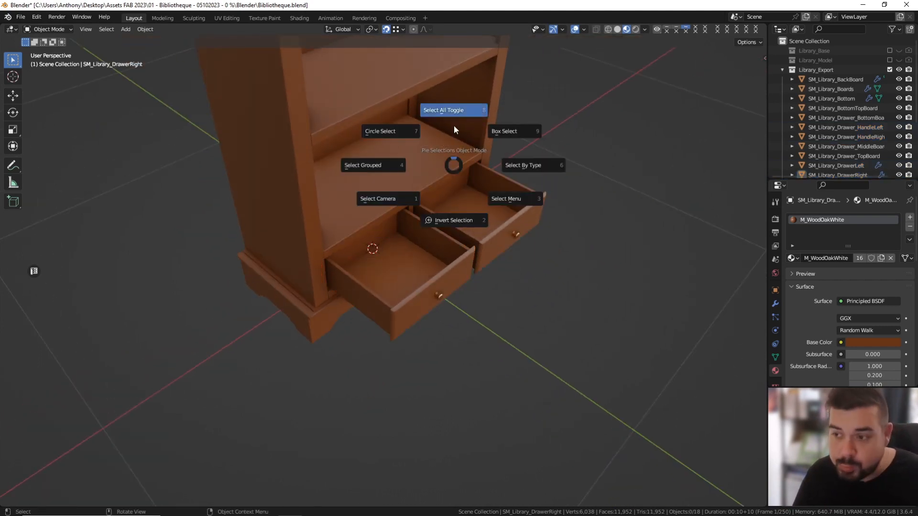
click(454, 126)
Start an FBX export and target the existing SM_Library_01.fbx in the Substance folder.
click(21, 17)
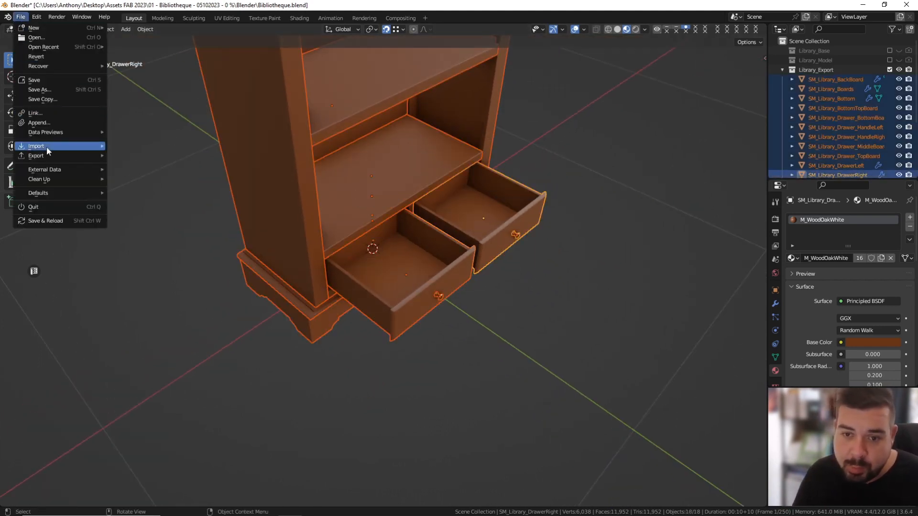
mouse_move(48, 155)
click(153, 222)
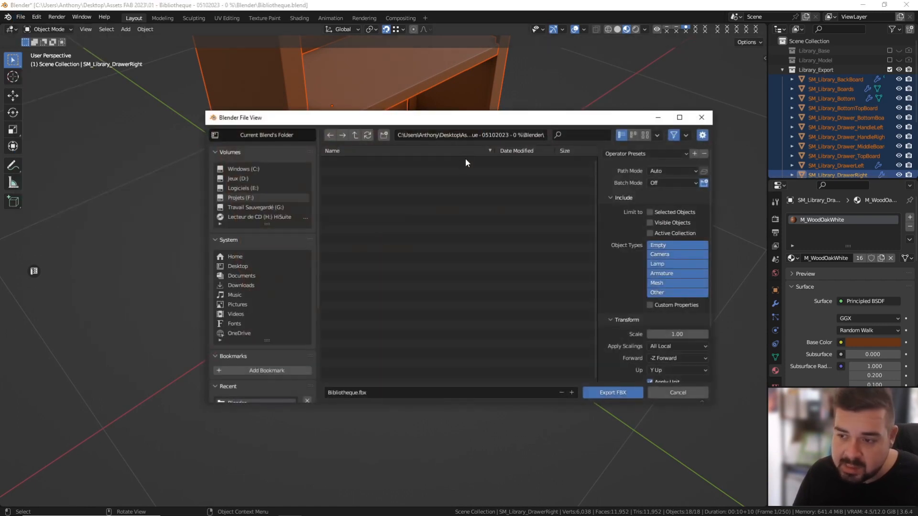
scroll(249, 375, down, 2)
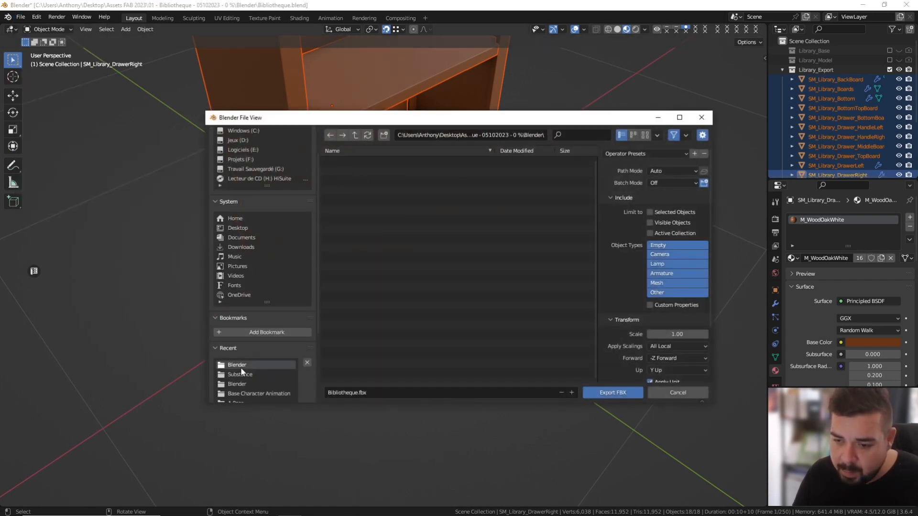
click(249, 373)
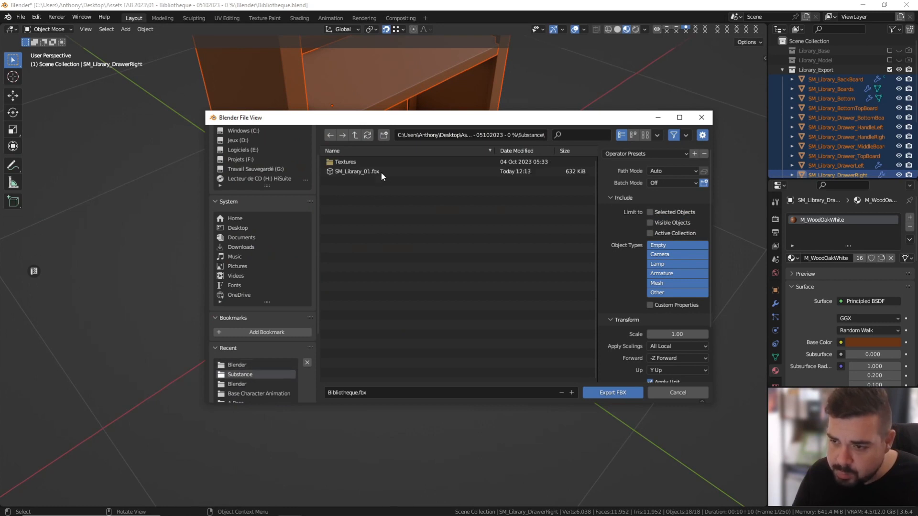
click(357, 171)
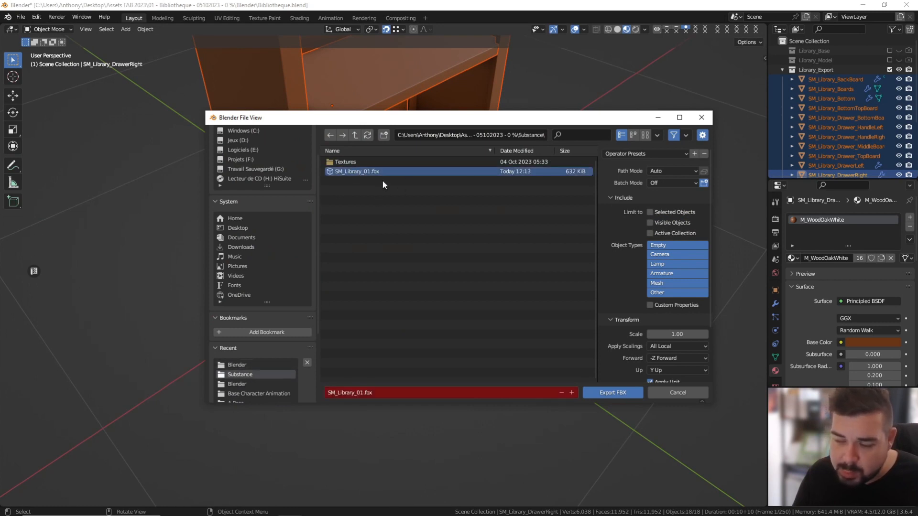
Limit the FBX export to selected objects of type Mesh, set smoothing to Face, and export over the existing file.
click(651, 212)
click(661, 283)
scroll(672, 258, down, 3)
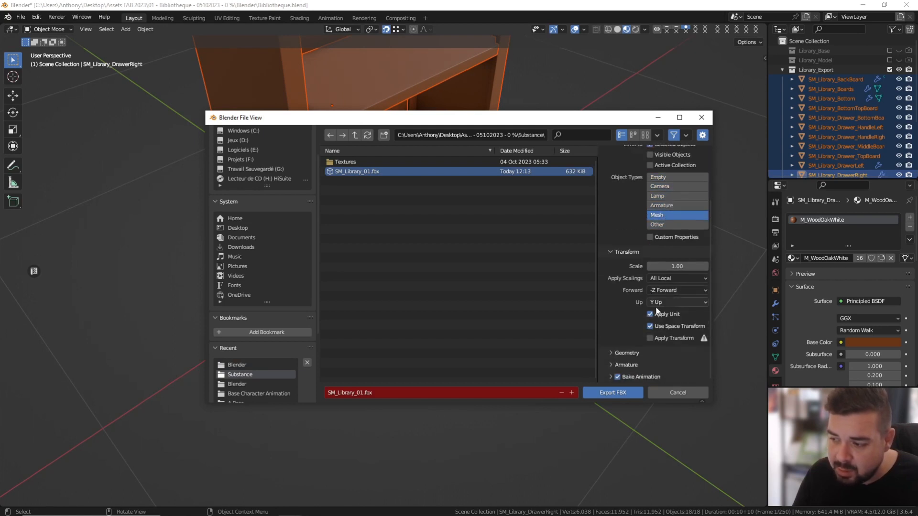
scroll(647, 349, down, 2)
click(670, 329)
click(670, 346)
scroll(667, 350, down, 6)
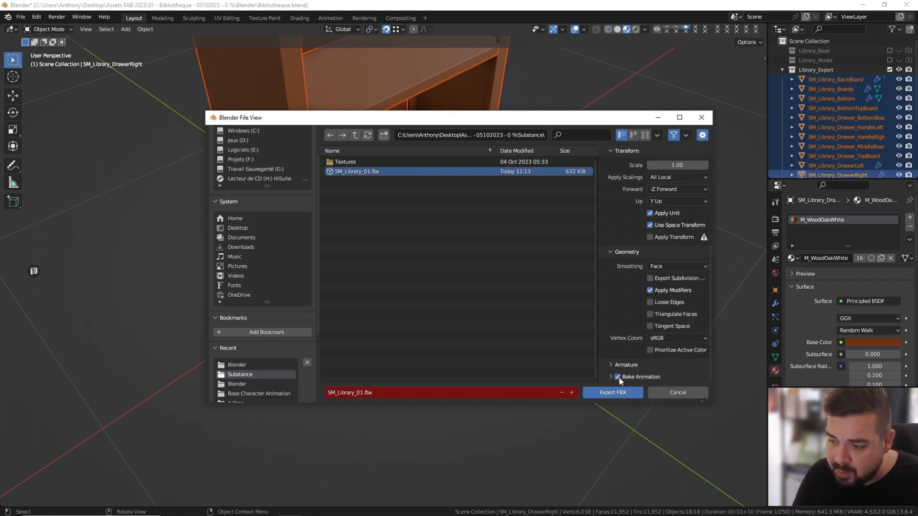
click(650, 362)
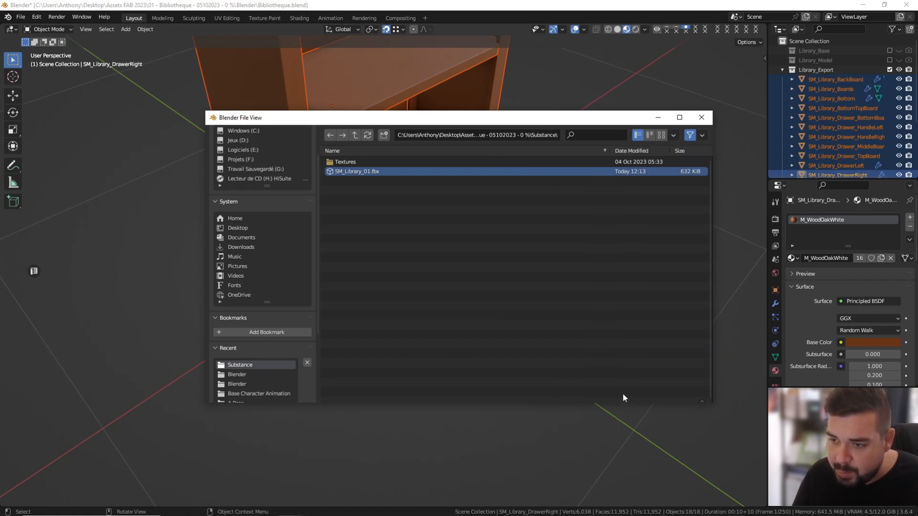
click(622, 394)
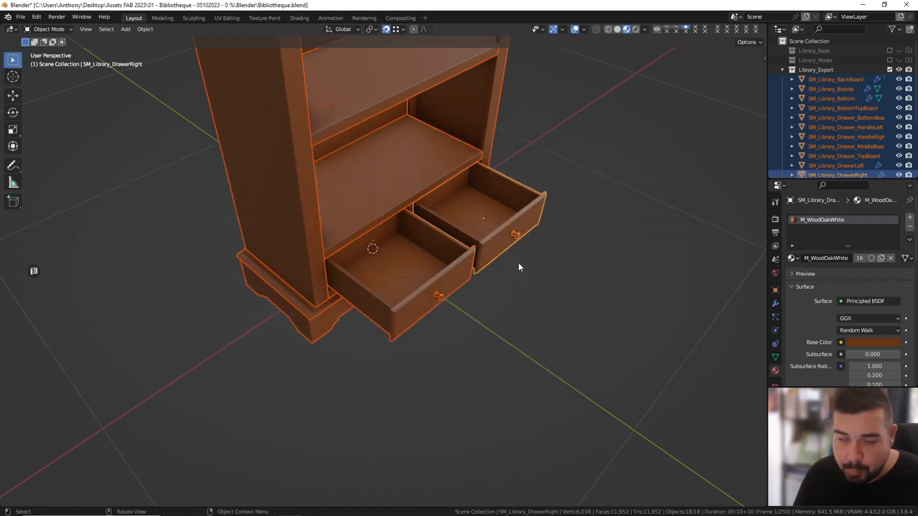
Switch to Substance 3D Painter and reload the re-exported SM_Library_01.fbx as the project mesh through the project configuration.
click(863, 5)
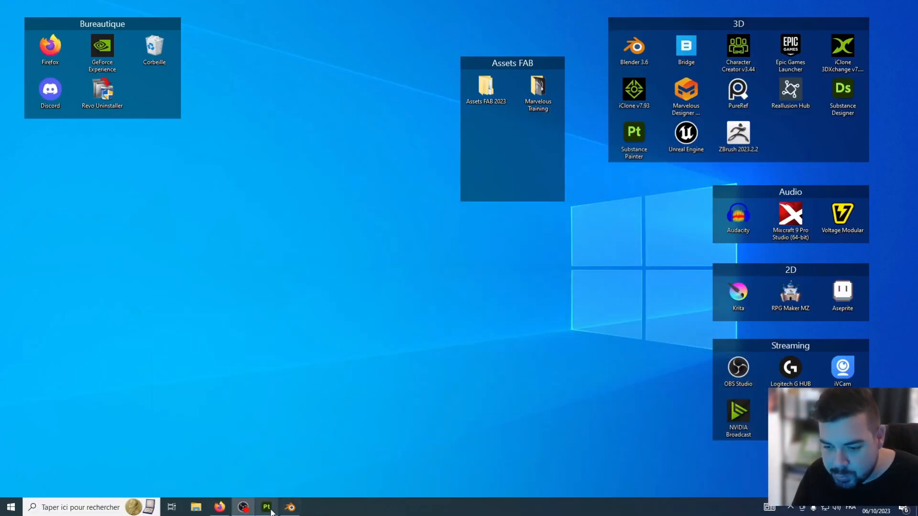
click(267, 514)
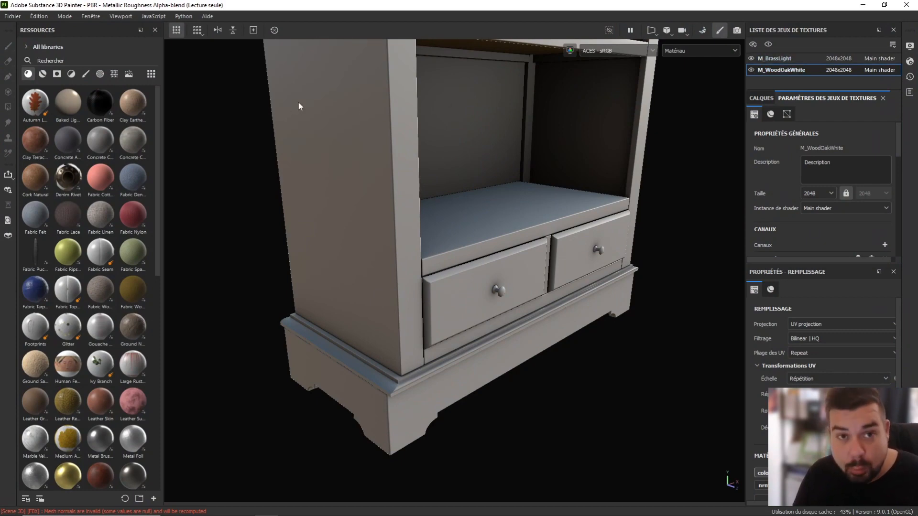
click(70, 16)
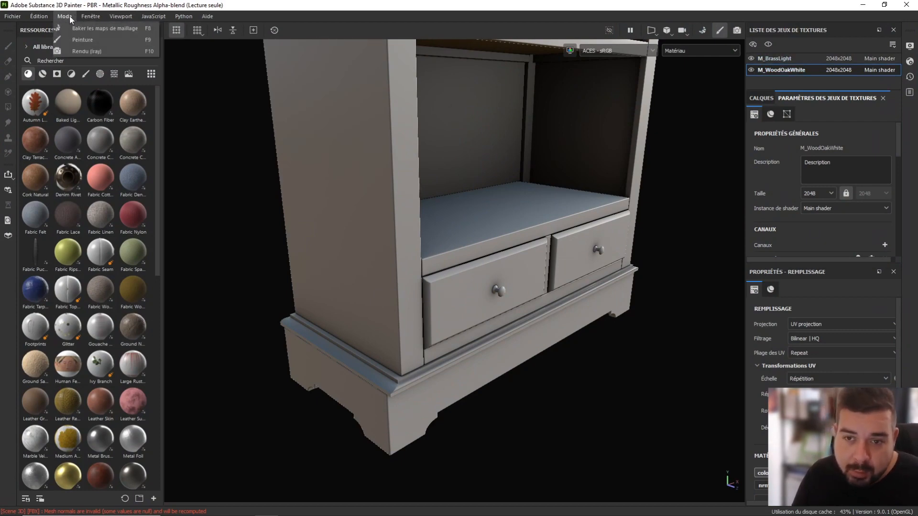
mouse_move(41, 18)
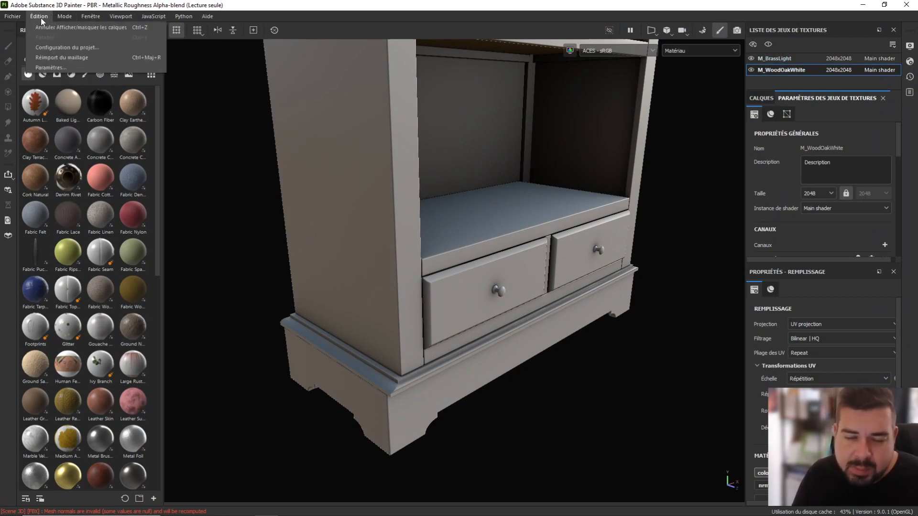
click(67, 47)
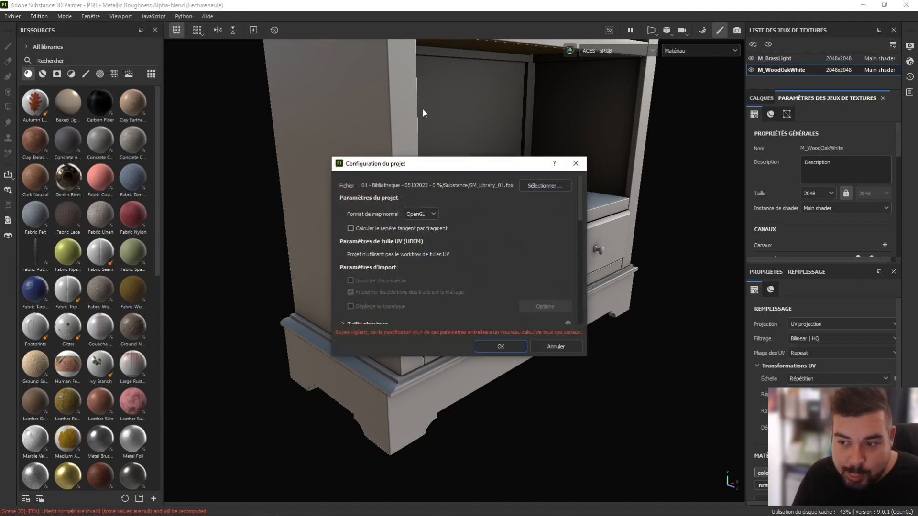
click(551, 185)
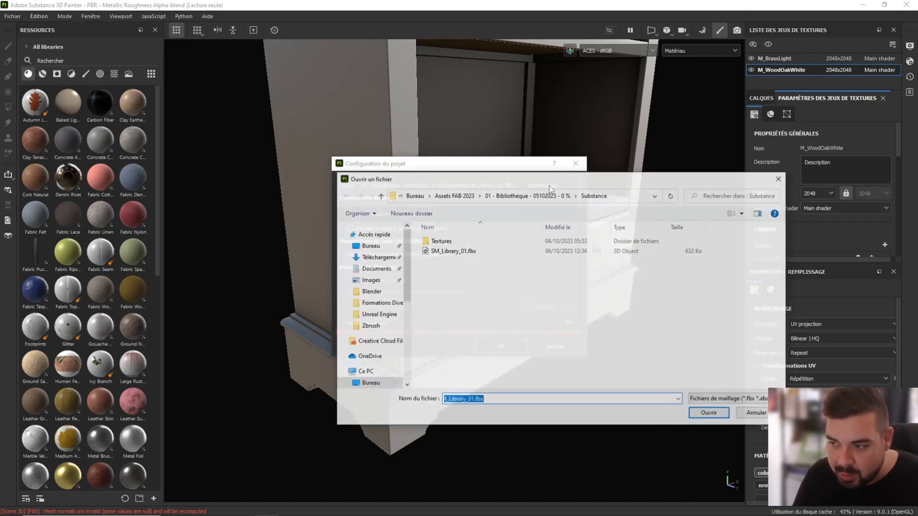
double_click(468, 250)
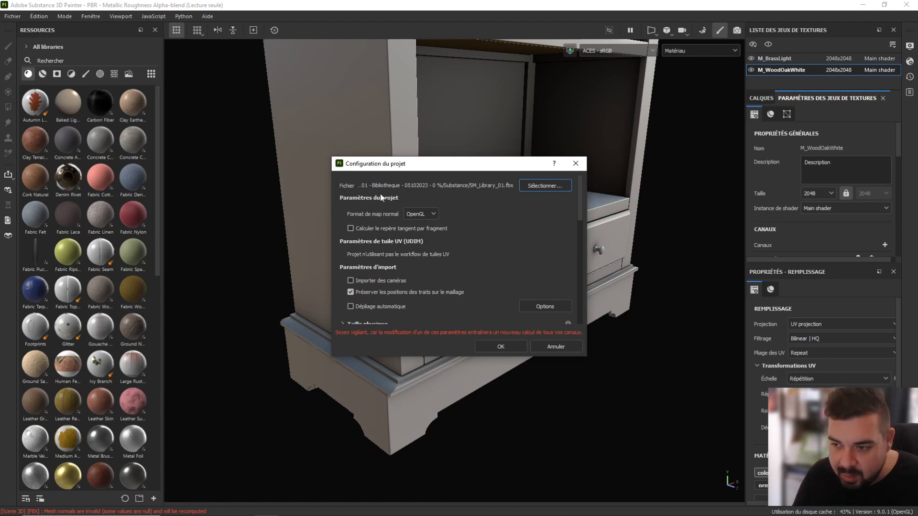
scroll(385, 275, down, 1)
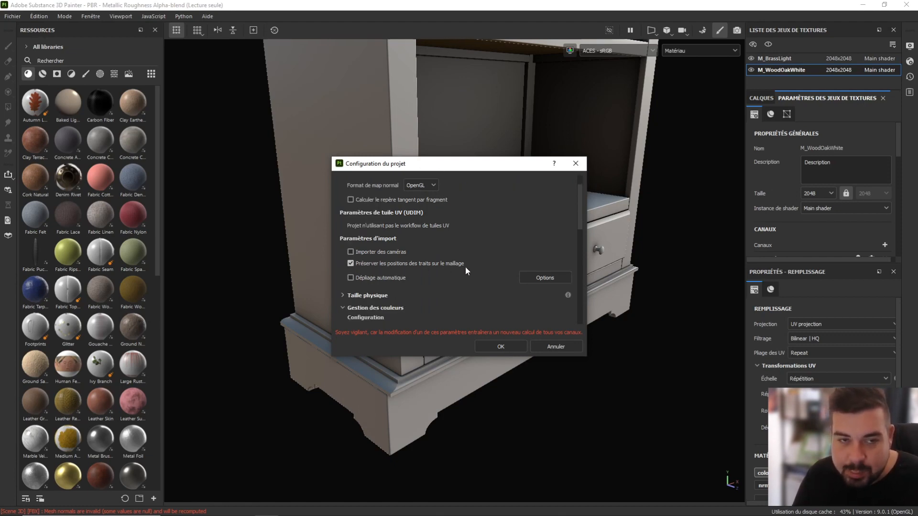
click(516, 348)
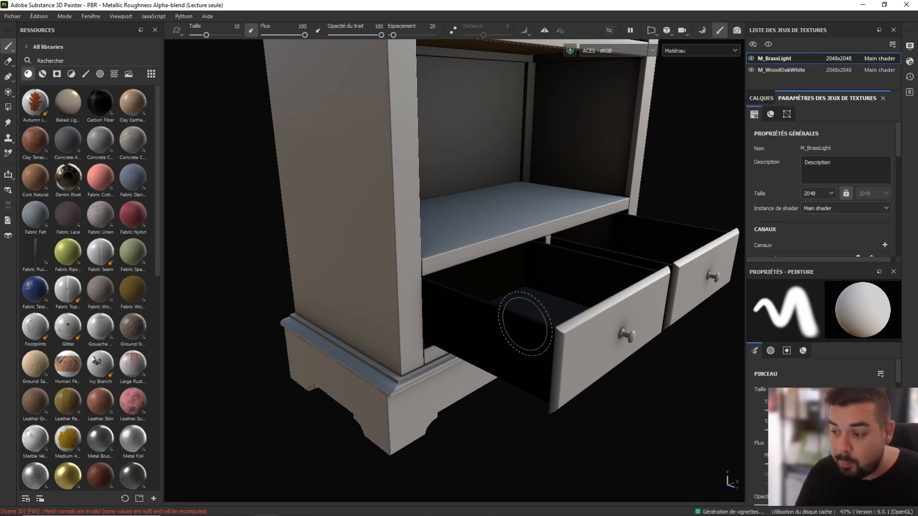
View the opened drawers from above and open mesh map baking for the M_BrassLight texture set.
key(alt)
mouse_move(521, 306)
alt+mouse_down()
mouse_move(498, 324)
mouse_move(513, 282)
mouse_move(498, 242)
mouse_move(483, 272)
mouse_move(498, 266)
alt+mouse_up()
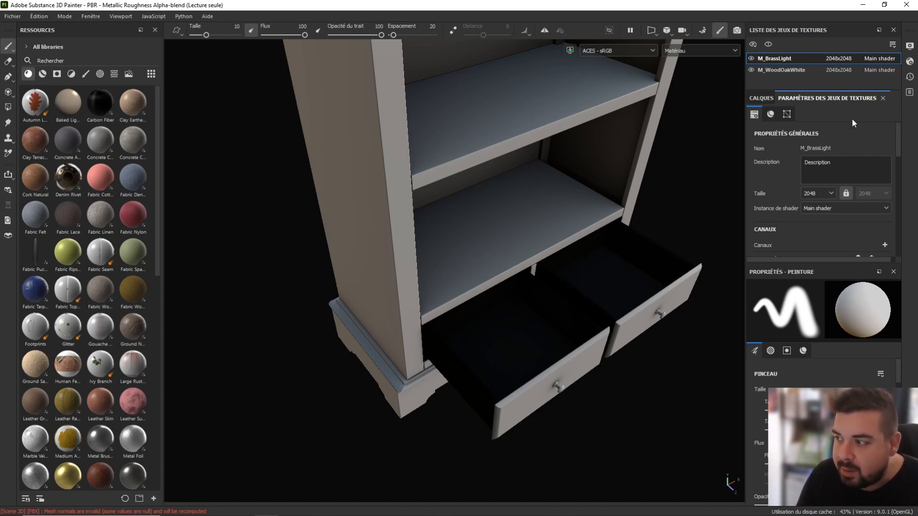
scroll(827, 163, down, 6)
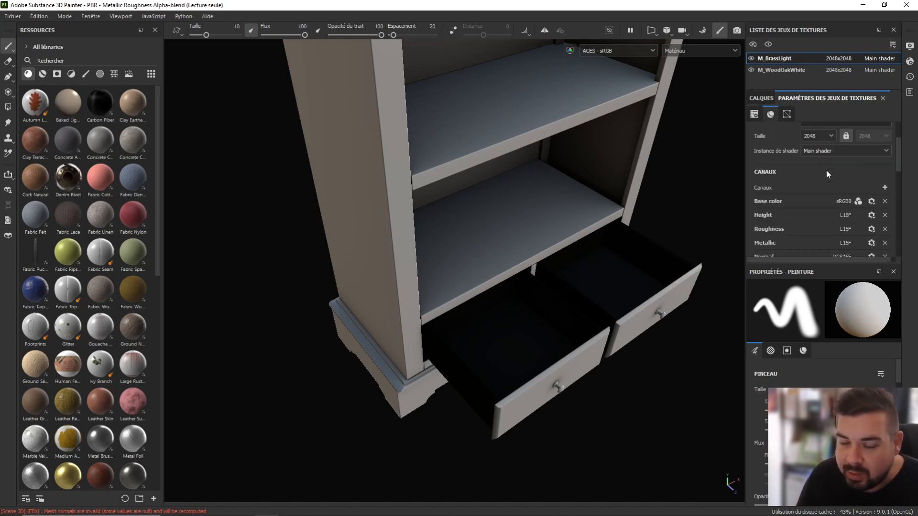
click(854, 216)
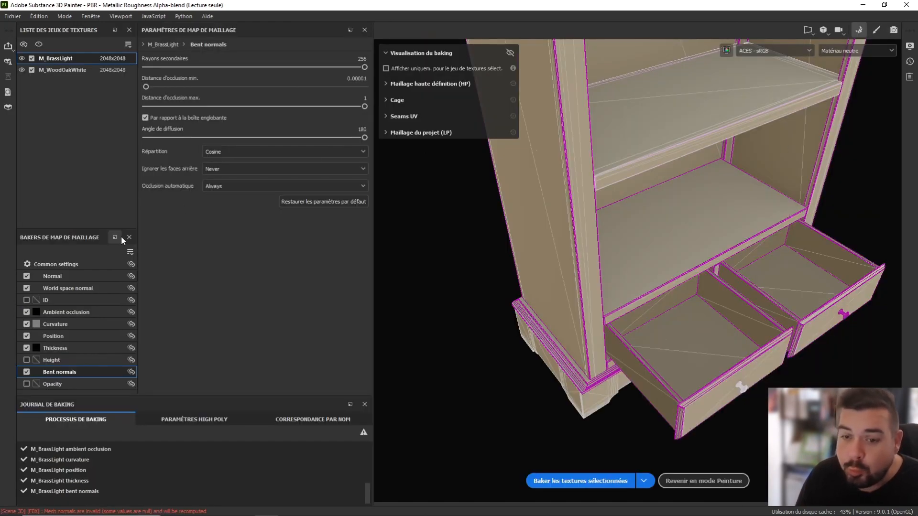
Disable the Normal, World space normal, Curvature, Position, Thickness and Bent normals bakers for M_BrassLight, keeping only Ambient occlusion.
click(27, 276)
click(26, 288)
click(26, 324)
click(26, 336)
click(26, 348)
click(26, 372)
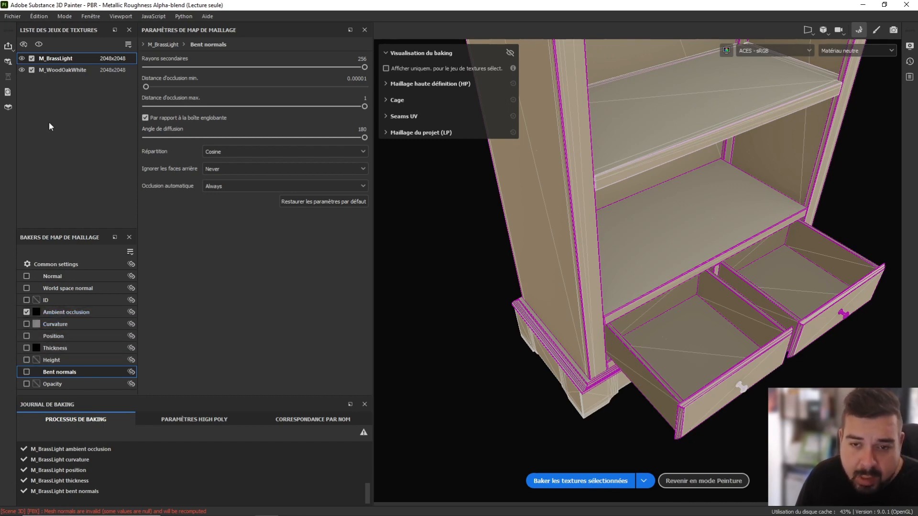
Disable the same six bakers for the M_WoodOakWhite texture set, keeping only Ambient occlusion enabled.
click(62, 69)
click(26, 277)
click(27, 288)
click(26, 324)
click(26, 336)
click(26, 348)
click(27, 372)
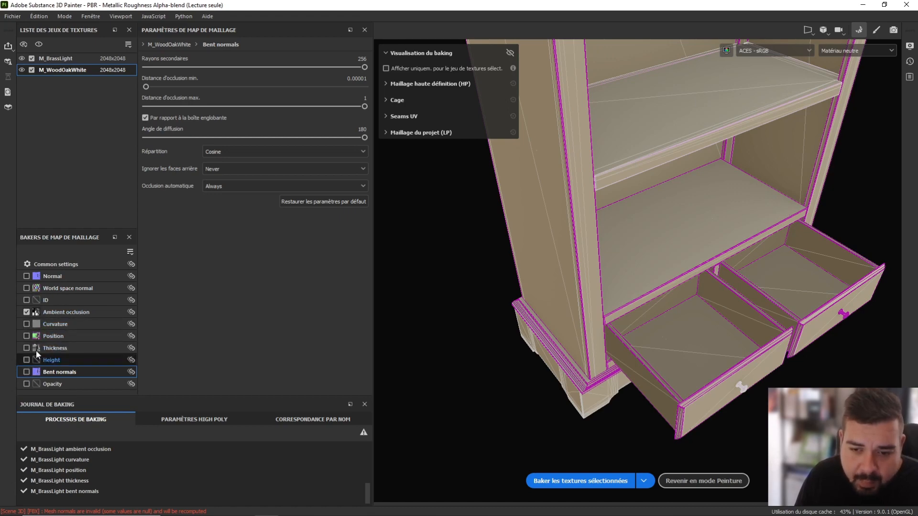
Bake the ambient occlusion maps for both texture sets and return to painting mode to check the opened drawers.
click(579, 483)
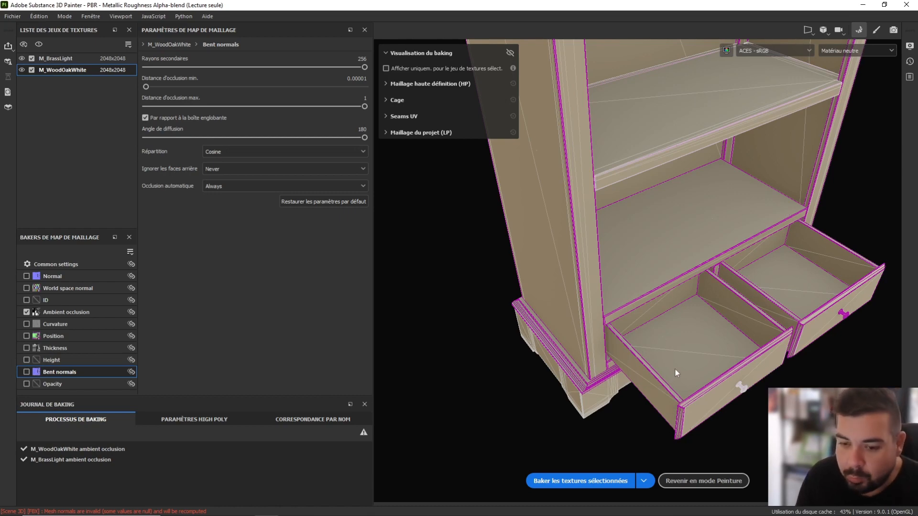
click(703, 480)
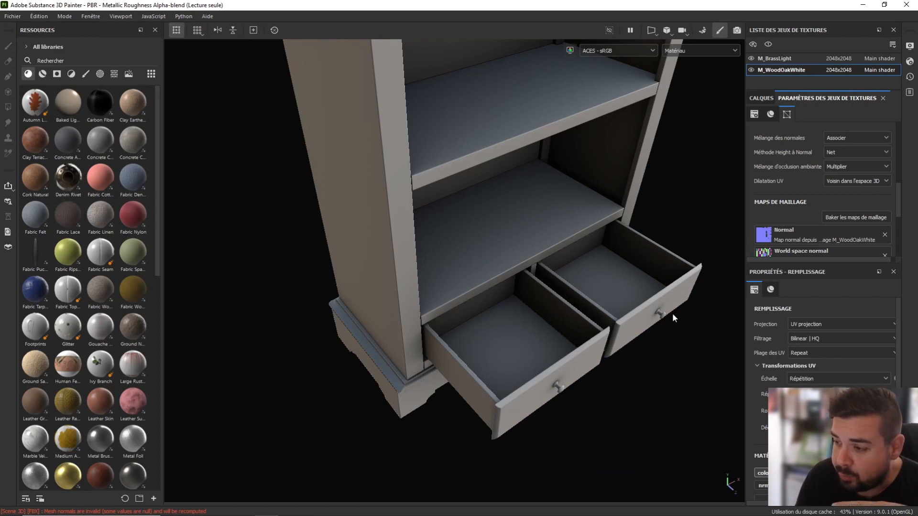
alt+drag(598, 302, 480, 285)
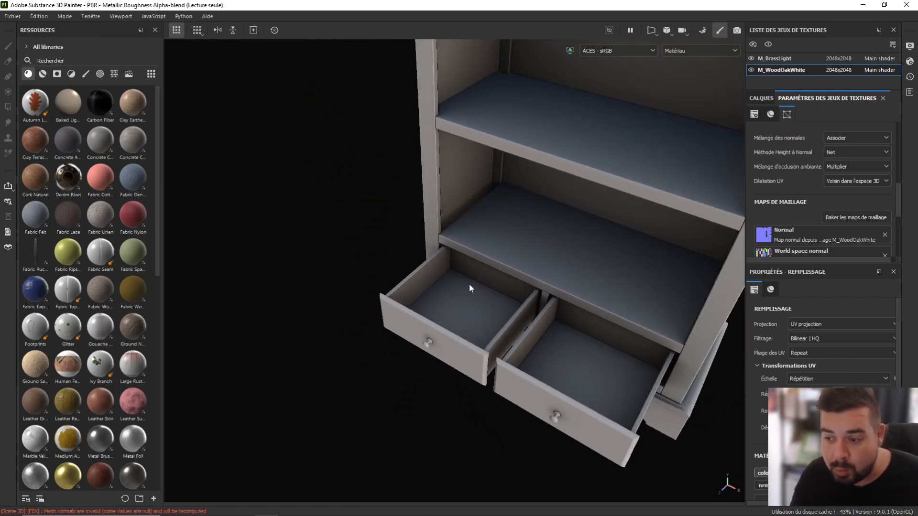
Turn off the viewport's ACES - sRGB colour profile and check the shading of the whole bookcase.
click(622, 50)
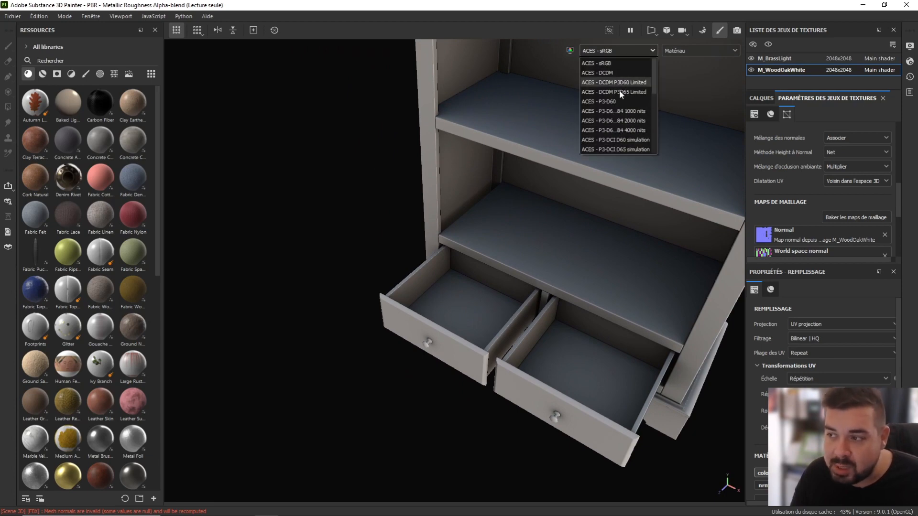
scroll(628, 113, down, 3)
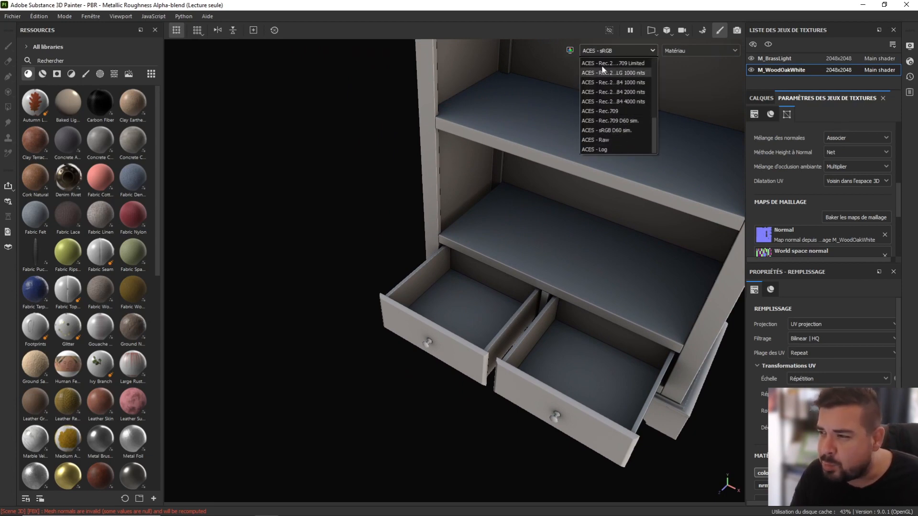
click(568, 51)
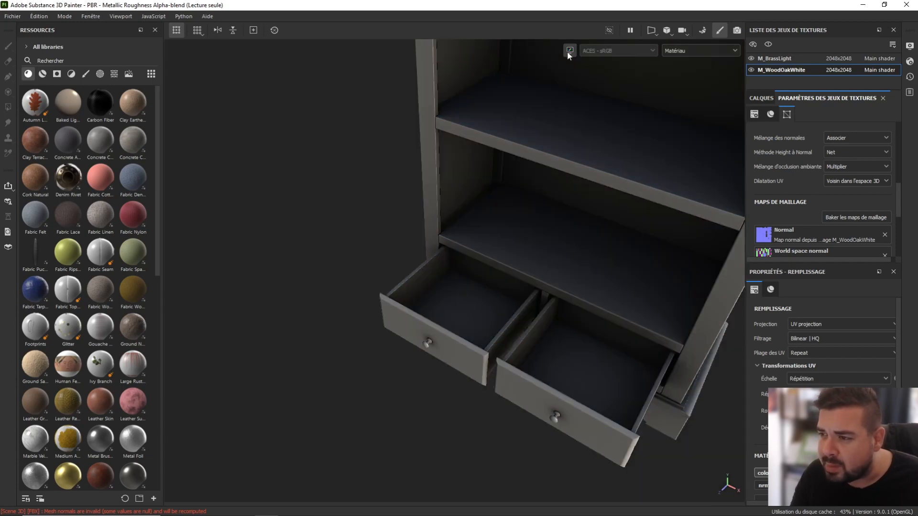
scroll(452, 243, up, 3)
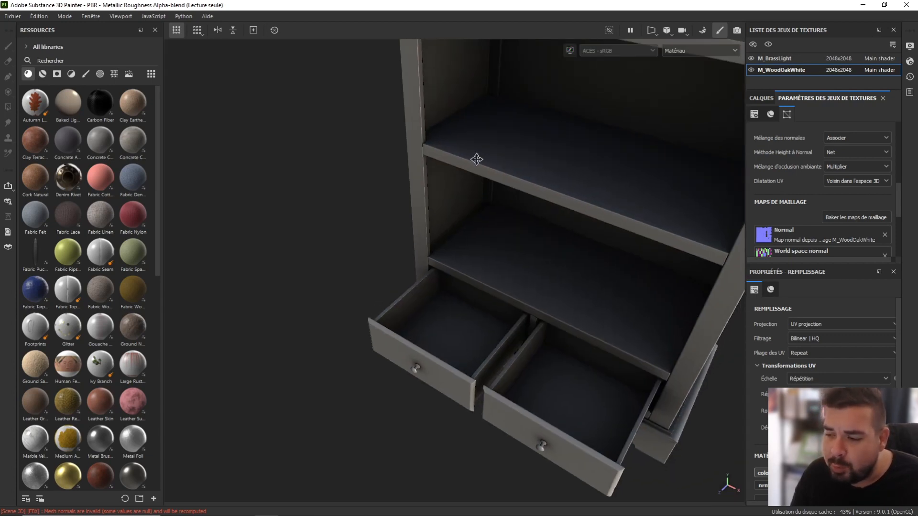
alt+drag(452, 243, 563, 161)
alt+middle_drag(564, 161, 513, 330)
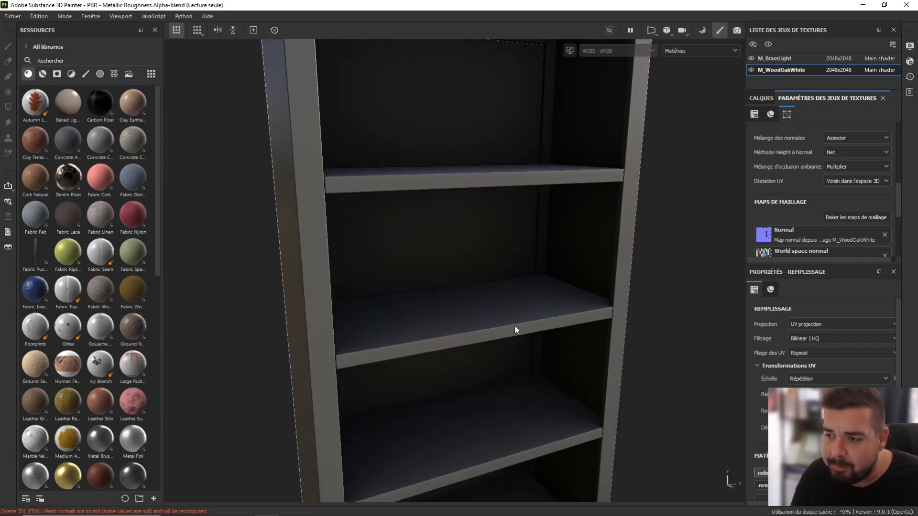
alt+right_drag(514, 330, 528, 121)
alt+drag(528, 123, 474, 157)
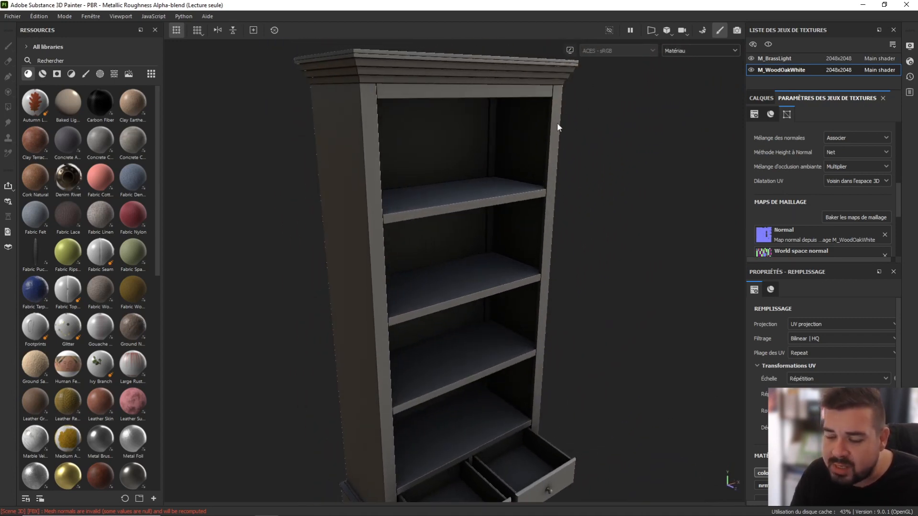
Set the base color of the M_WoodOakWhite fill layer to the neutral grey 969696.
click(759, 98)
click(764, 135)
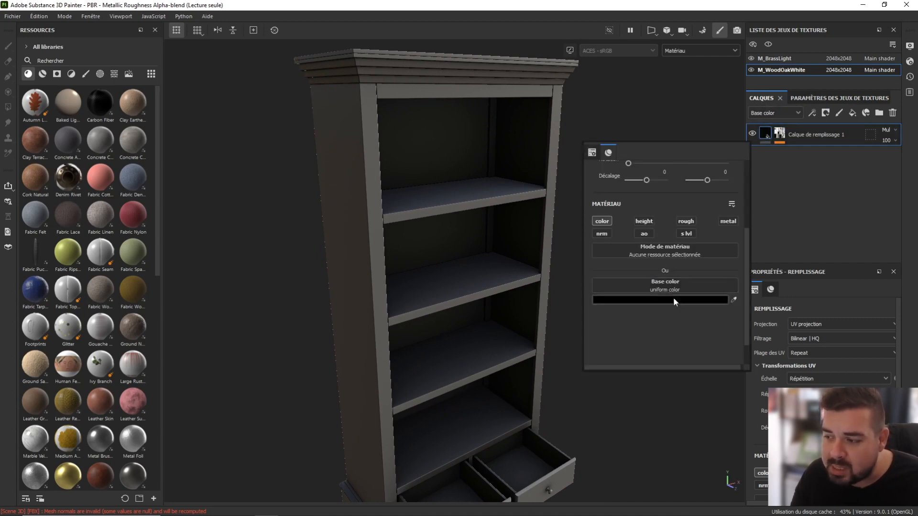
click(673, 300)
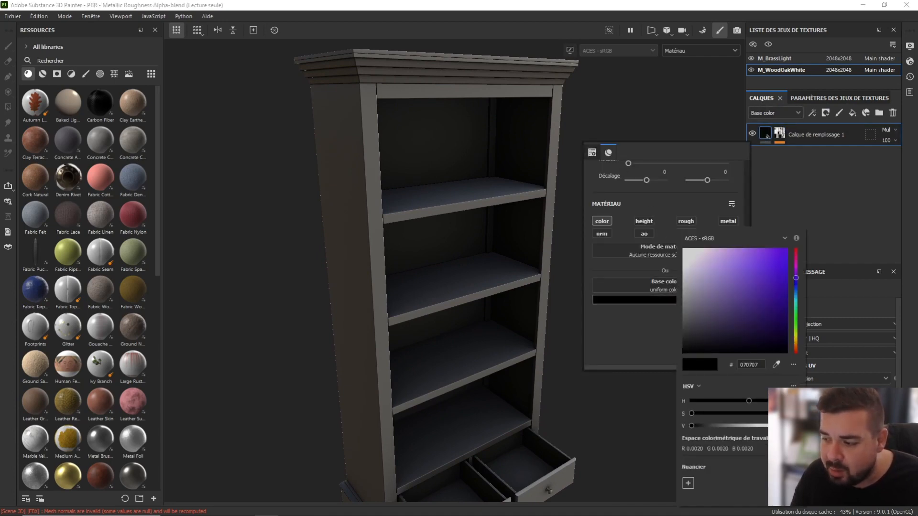
drag(749, 401, 813, 402)
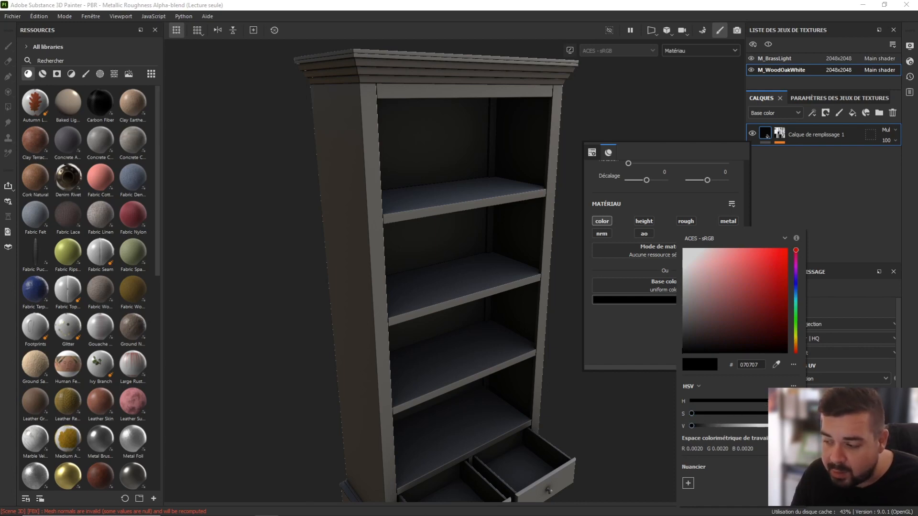
click(684, 301)
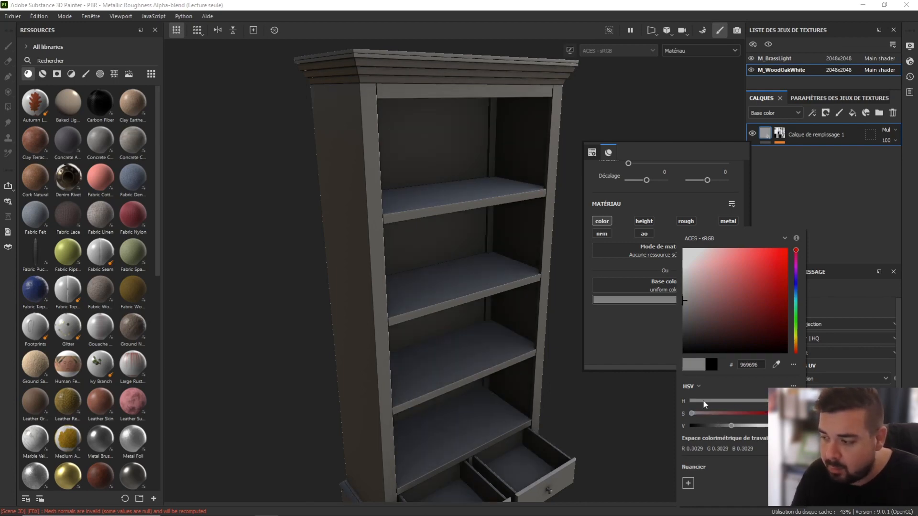
click(648, 400)
Rotate the environment lighting so it illuminates the bookcase's side and shelves, inspecting the model from several angles.
alt+drag(623, 315, 551, 227)
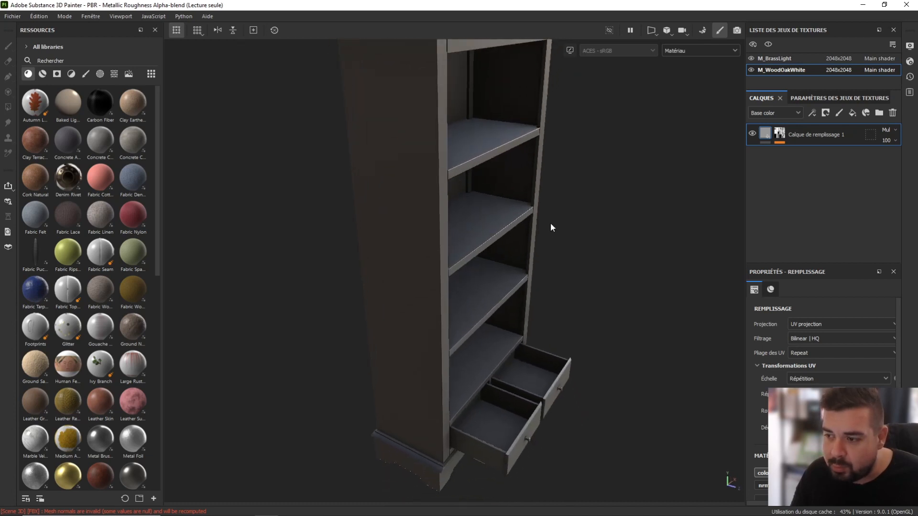
alt+right_drag(549, 227, 504, 201)
alt+drag(544, 208, 529, 206)
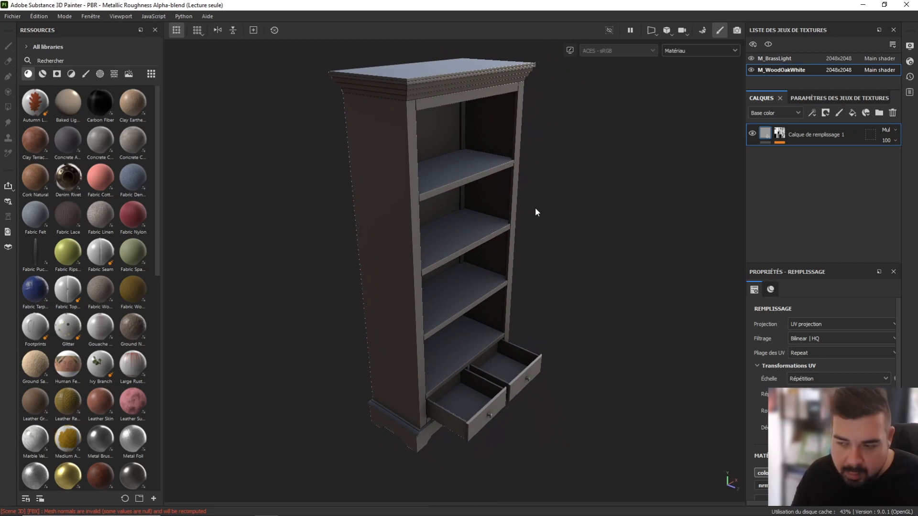
key(ctrl+alt)
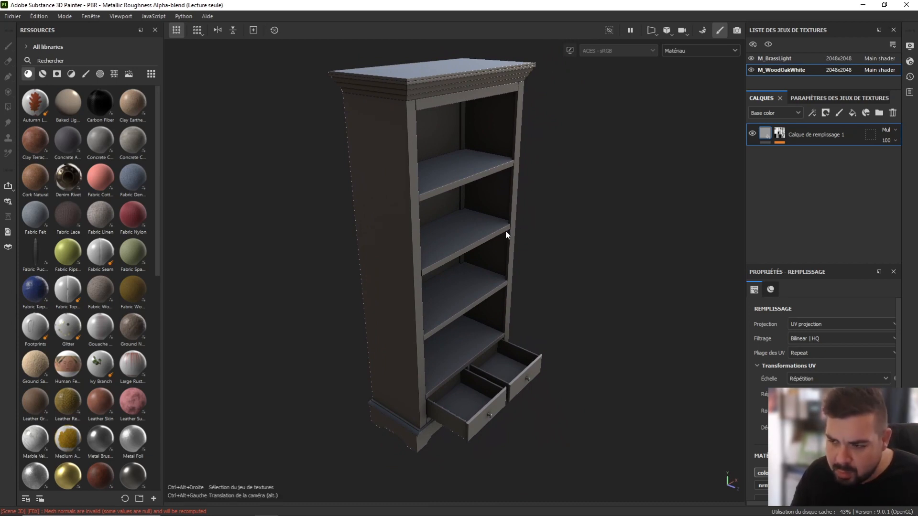
shift+right_drag(567, 224, 532, 264)
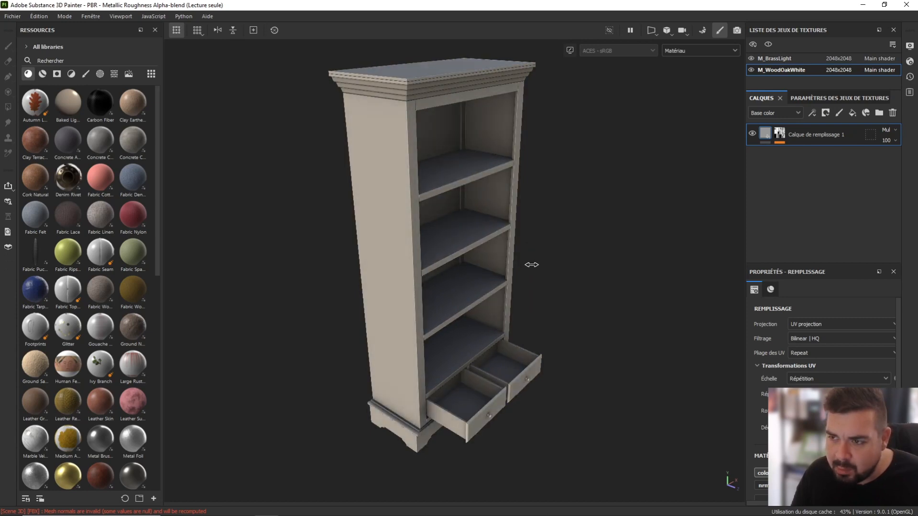
alt+drag(627, 236, 575, 230)
shift+right_drag(576, 230, 584, 279)
alt+drag(582, 266, 626, 249)
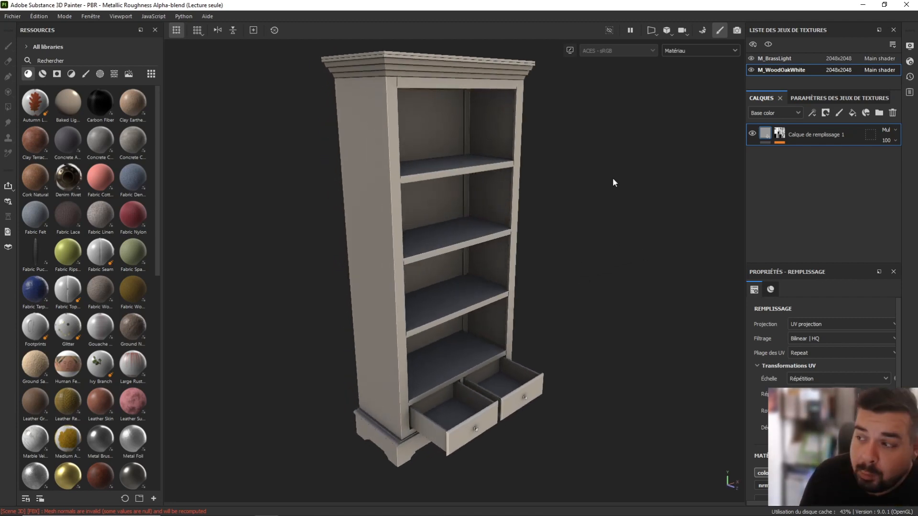
Delete the fill layer from M_WoodOakWhite and open the file selection for importing resources.
click(891, 115)
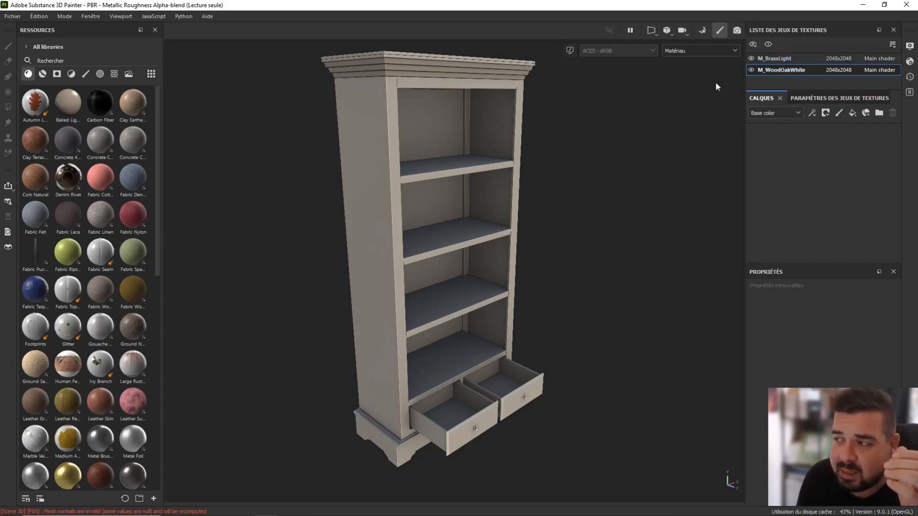
click(12, 16)
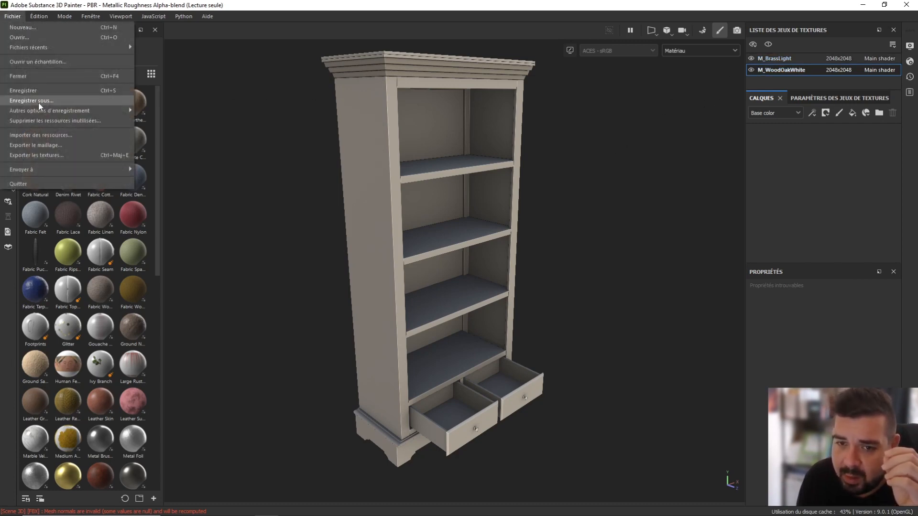
click(42, 134)
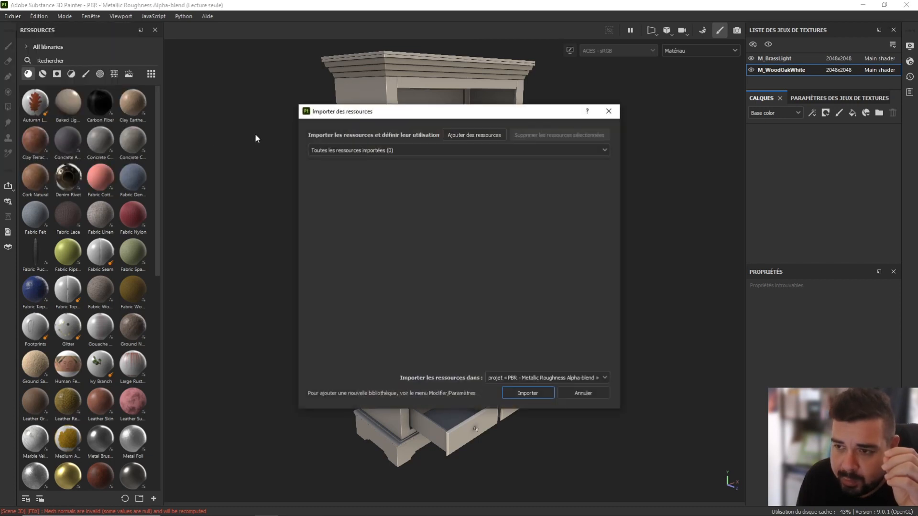
click(480, 135)
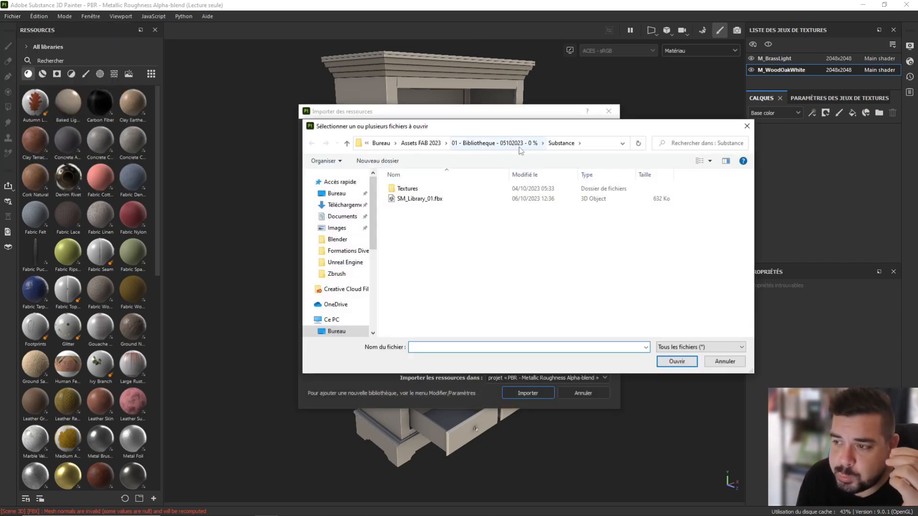
Look through the bookcase project's Substance Textures, Blender, Marketing and FAB Textures folders for texture files to import.
double_click(420, 189)
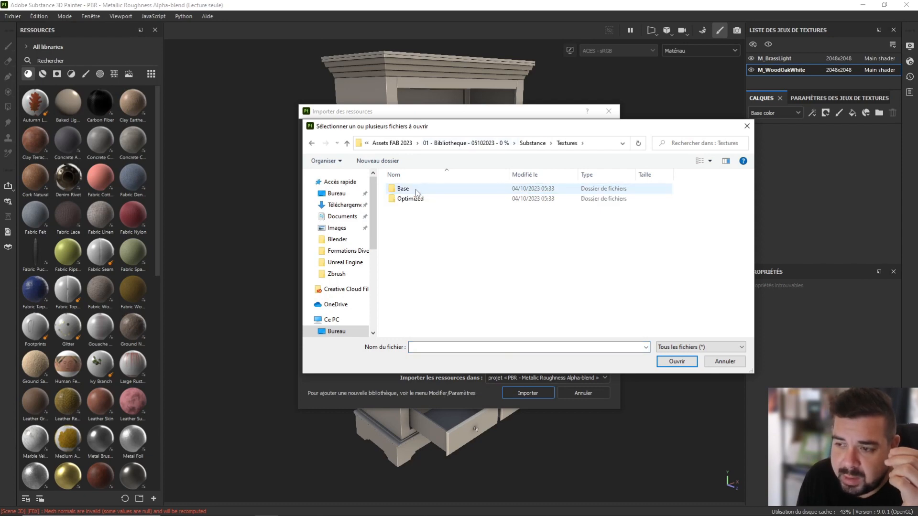
click(493, 143)
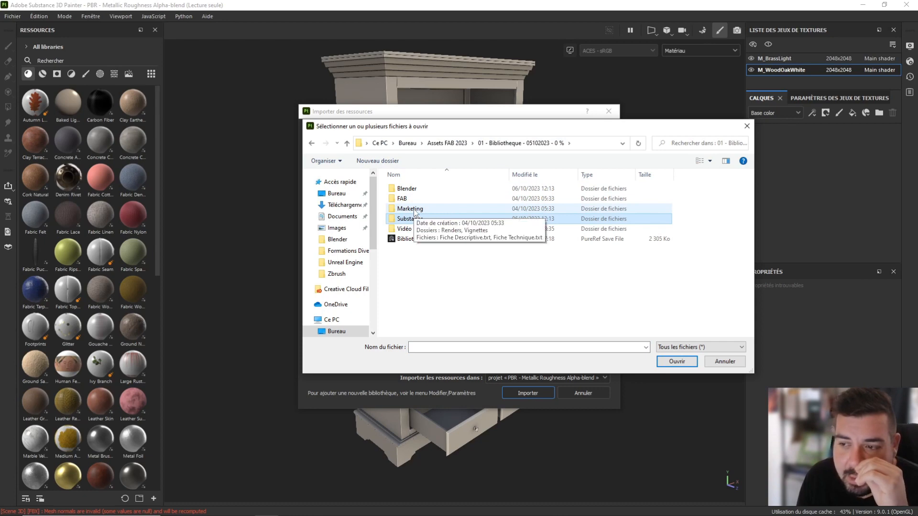
click(414, 189)
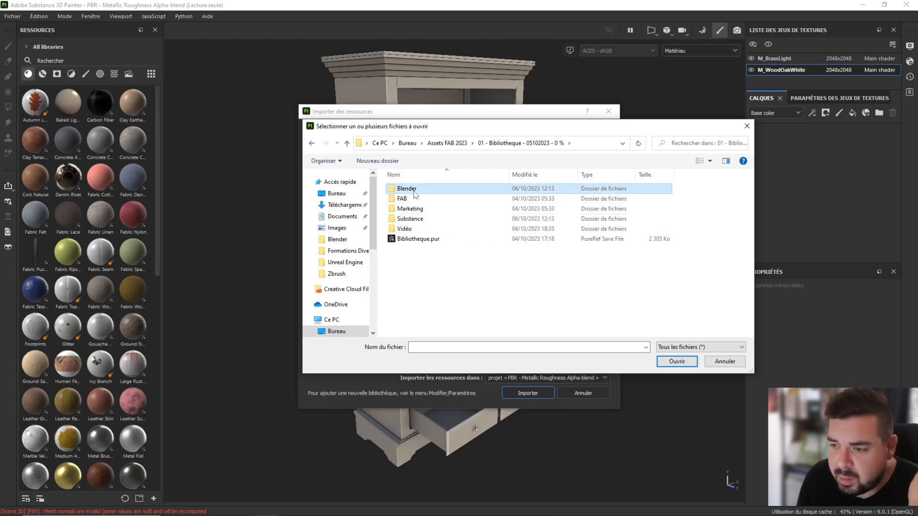
double_click(415, 192)
click(528, 143)
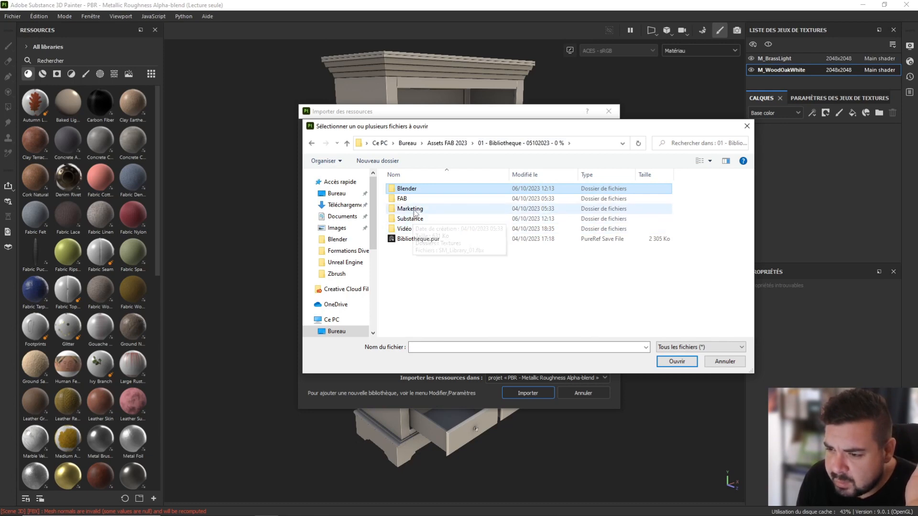
double_click(417, 210)
click(498, 143)
click(414, 199)
double_click(414, 198)
double_click(418, 198)
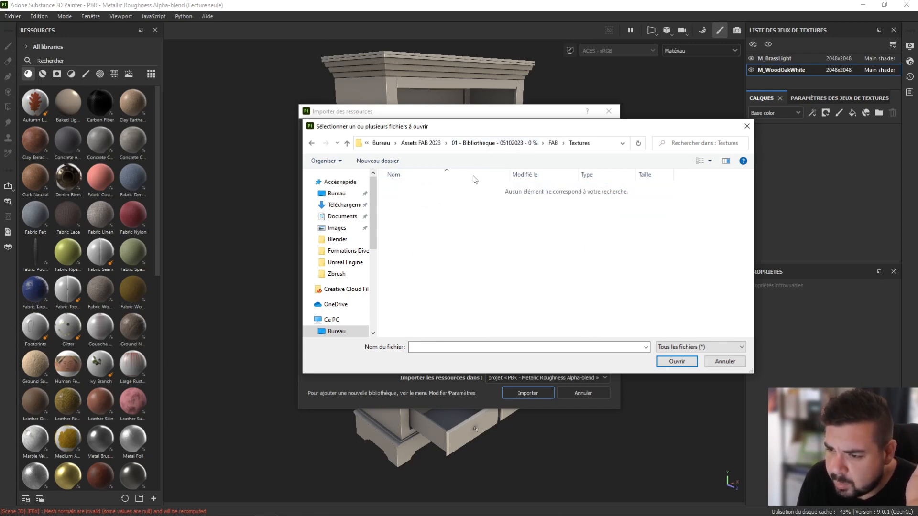
click(498, 143)
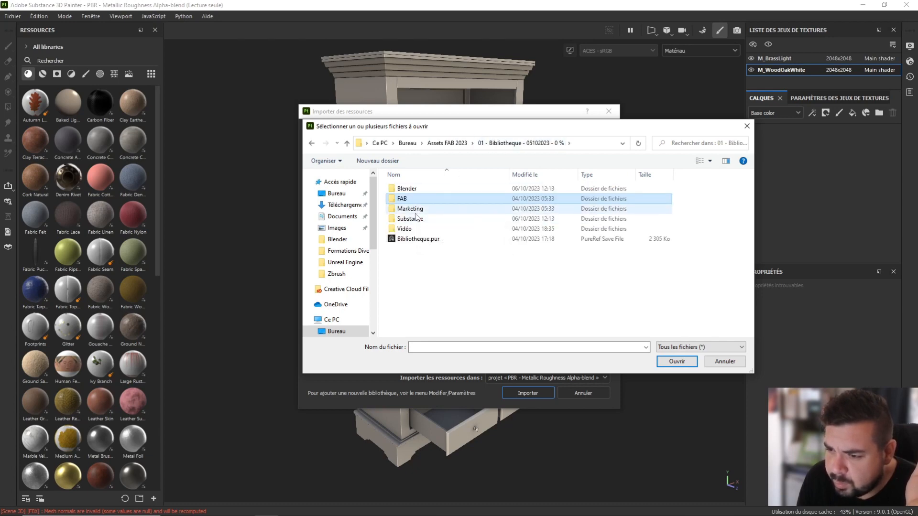
Check the project's Substance base 1K, Vidéo, Blender and FAB folders for usable texture files.
double_click(417, 217)
double_click(415, 189)
double_click(415, 189)
double_click(415, 189)
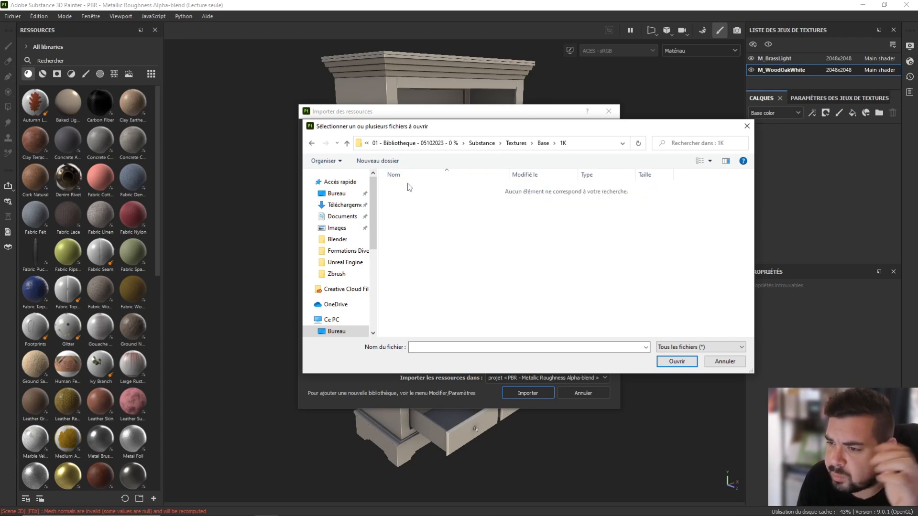
click(473, 146)
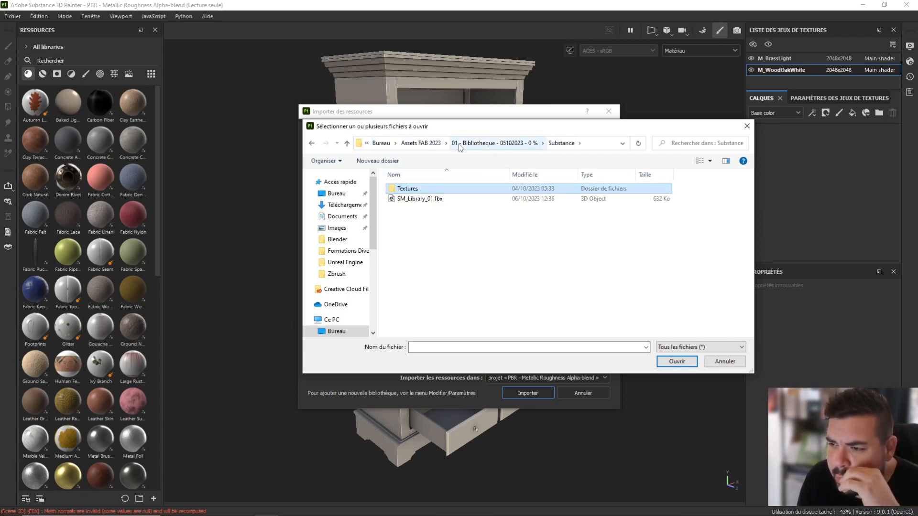
click(477, 143)
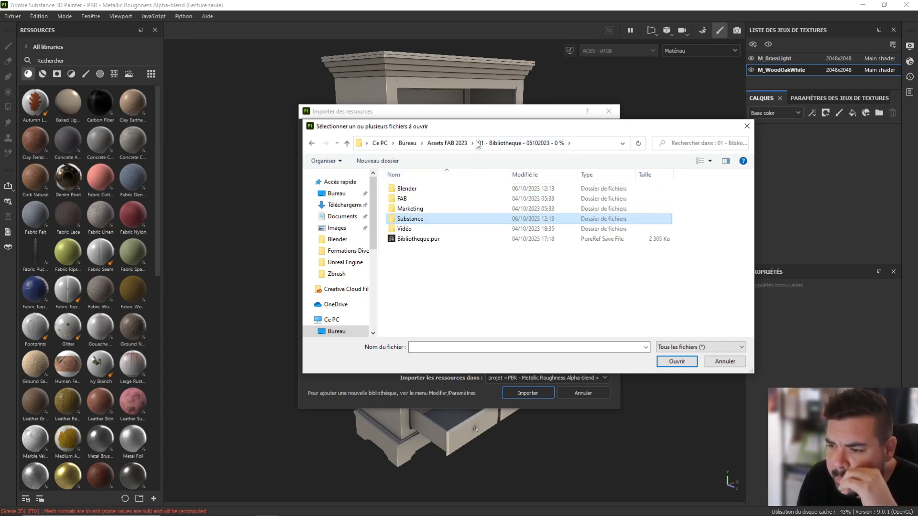
double_click(405, 231)
click(519, 143)
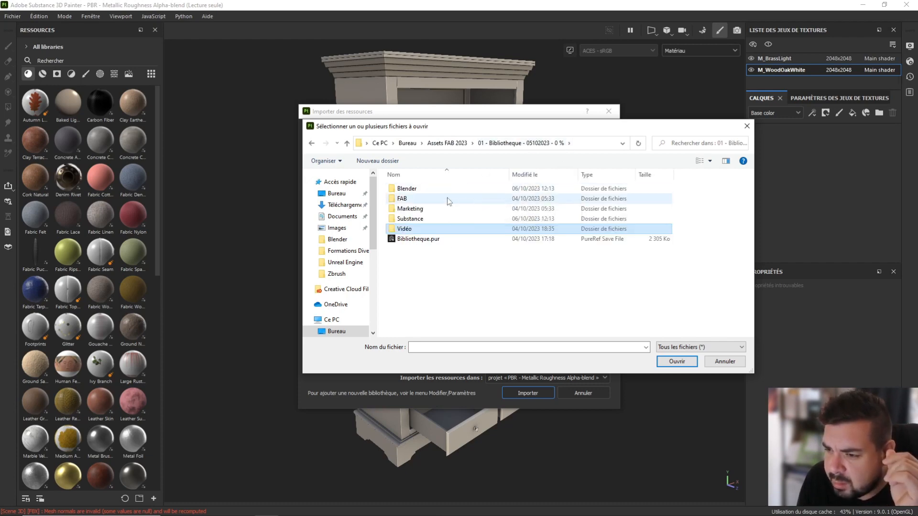
double_click(413, 190)
click(519, 144)
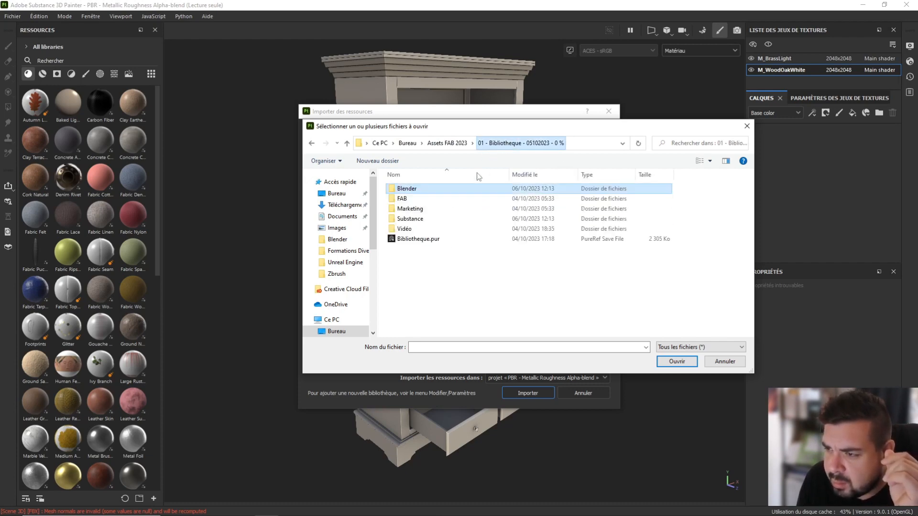
double_click(410, 199)
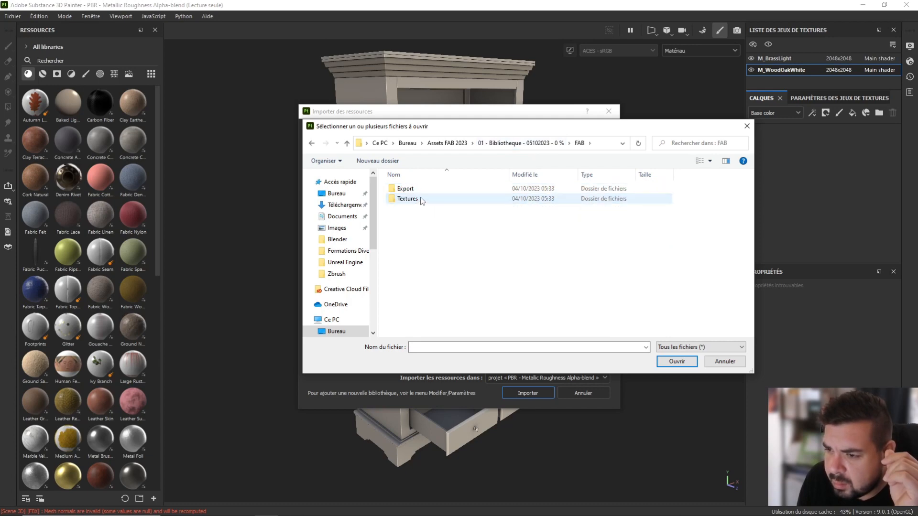
Browse to the Wood Oak White folder inside Stock Global > Quixel Export on the Travail Sauvegardé (G:) drive.
scroll(340, 268, down, 5)
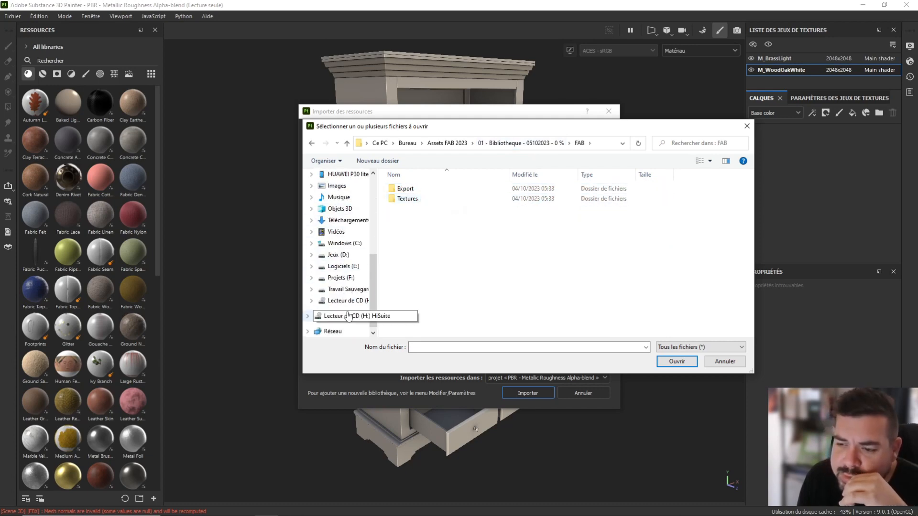
click(348, 289)
double_click(416, 229)
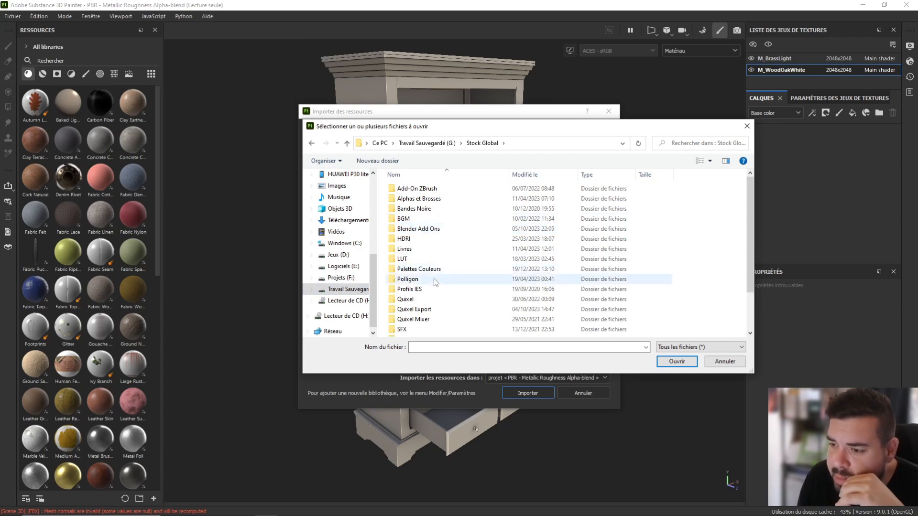
scroll(421, 249, down, 2)
double_click(423, 260)
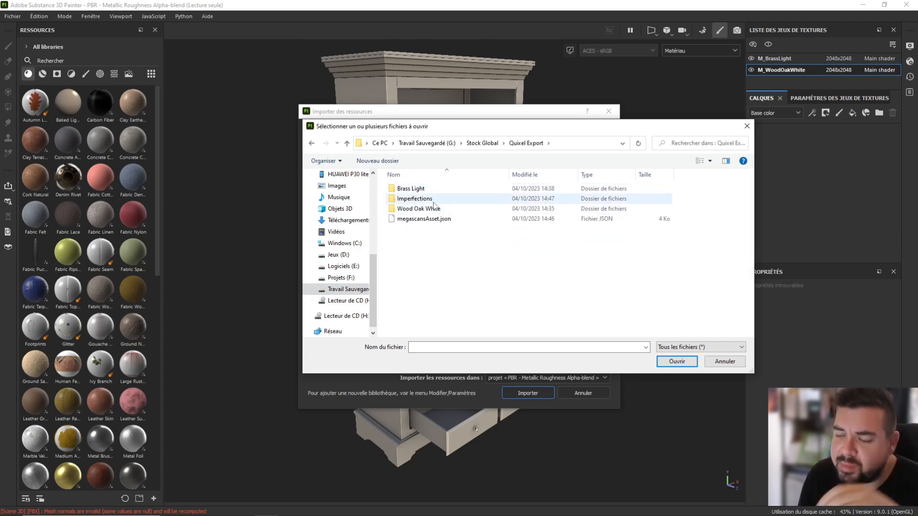
click(414, 211)
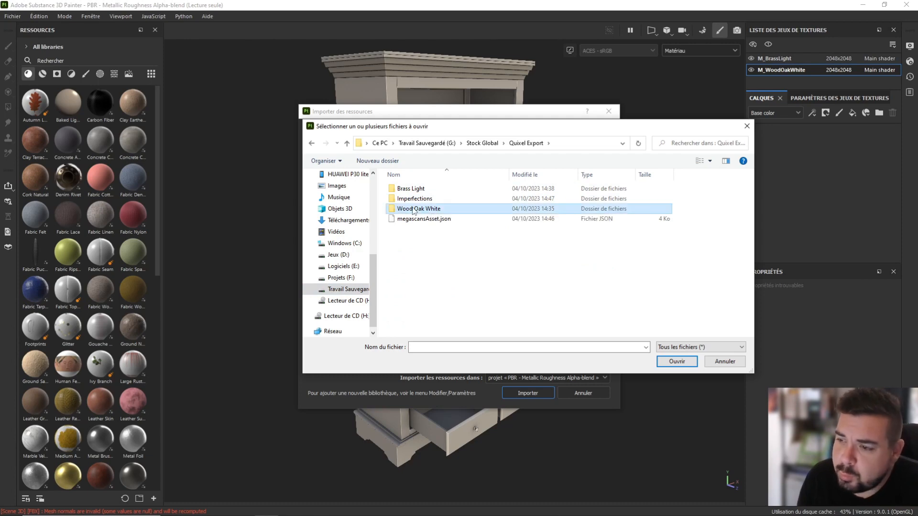
double_click(452, 210)
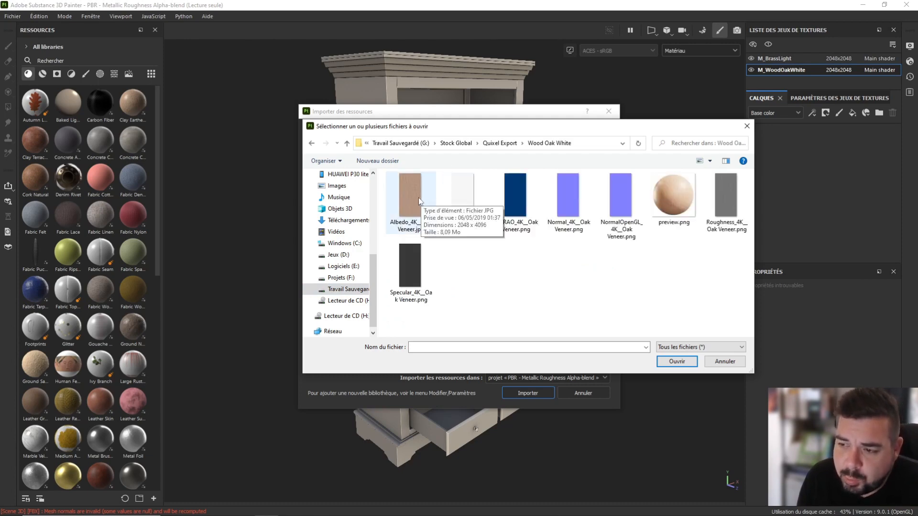
Add the Albedo, Cavity, NormalOpenGL, Roughness and Specular 4K Oak Veneer maps to the import list.
click(423, 206)
ctrl+click(463, 205)
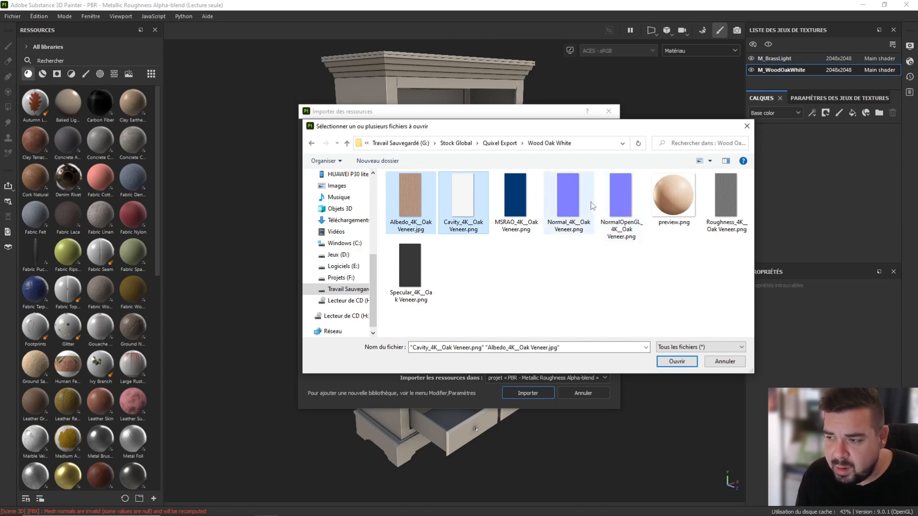
ctrl+click(628, 201)
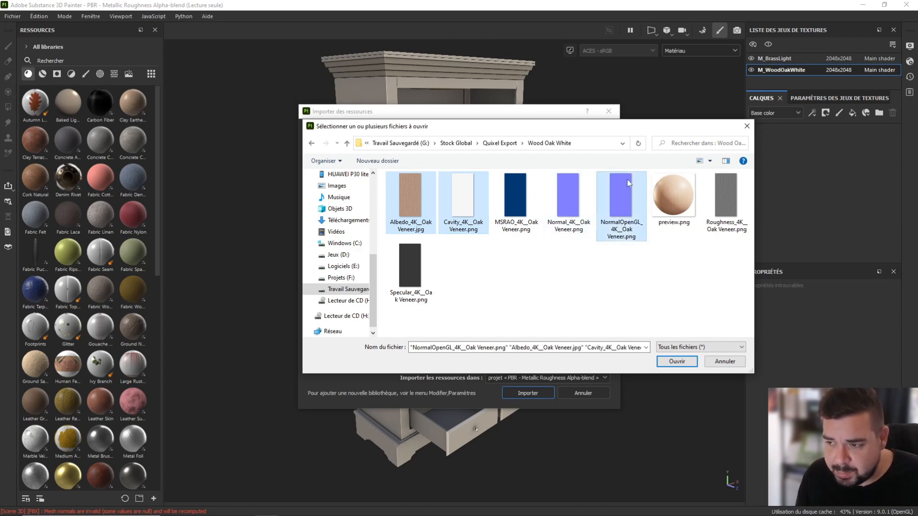
ctrl+click(732, 201)
ctrl+click(425, 281)
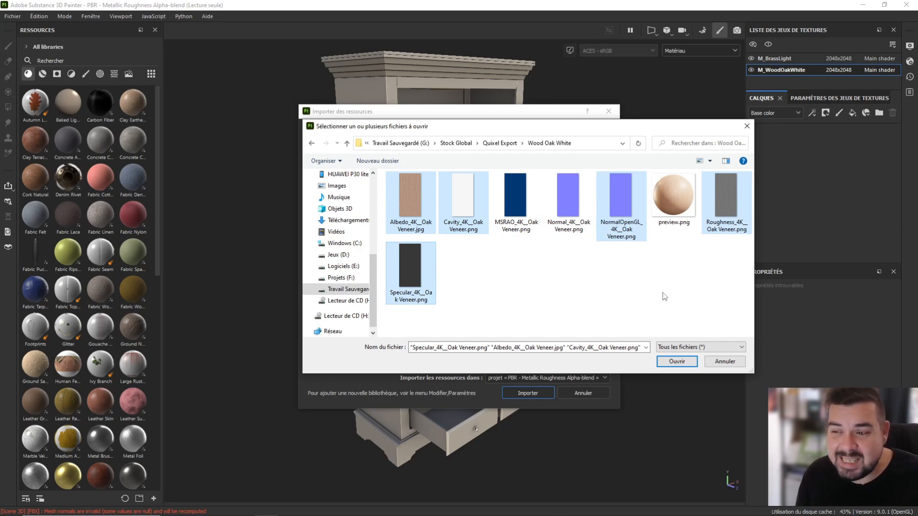
click(684, 362)
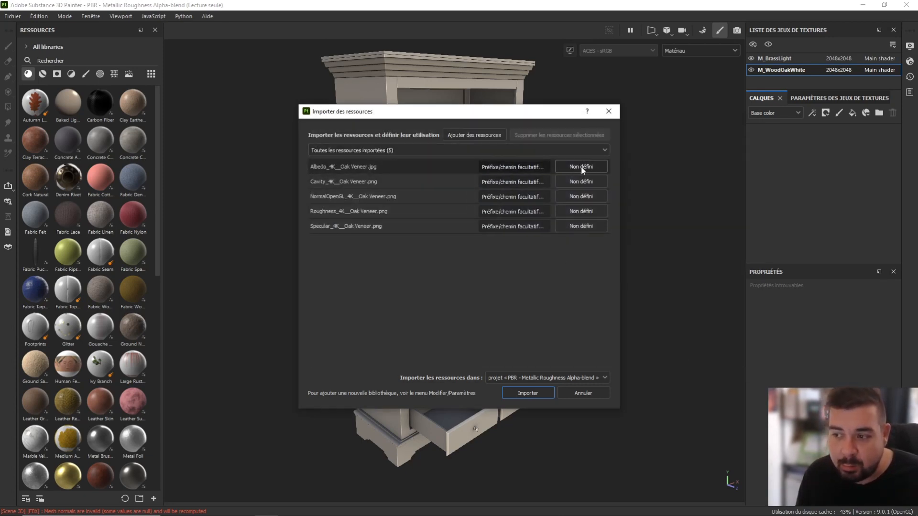
Define all five Oak Veneer maps as texture and import them into the current project.
click(394, 171)
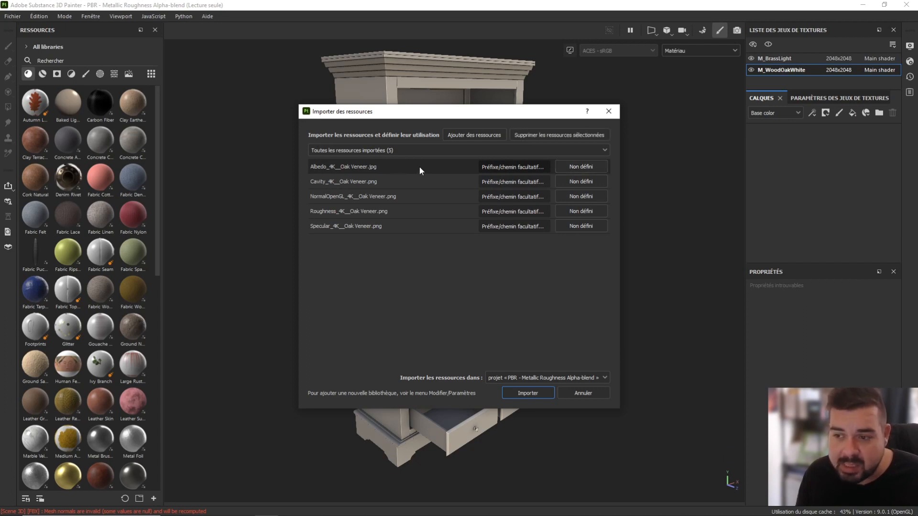
click(588, 167)
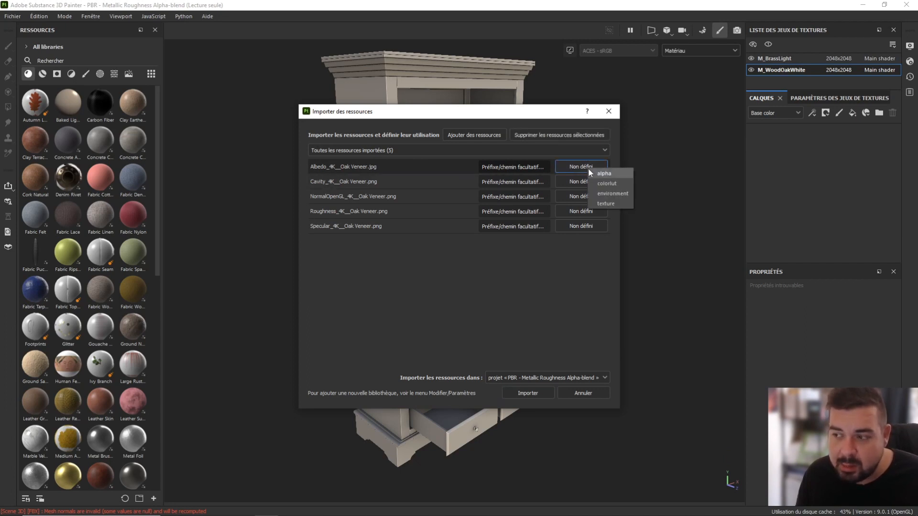
click(606, 204)
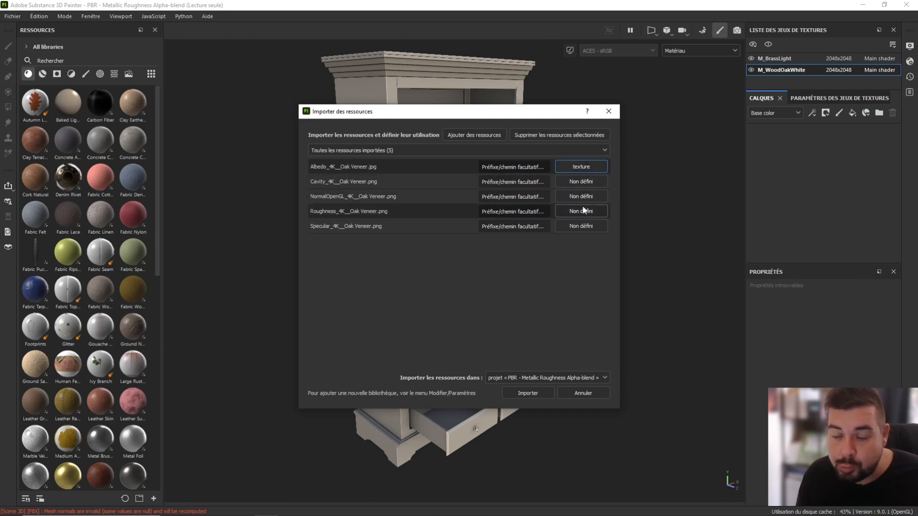
click(385, 168)
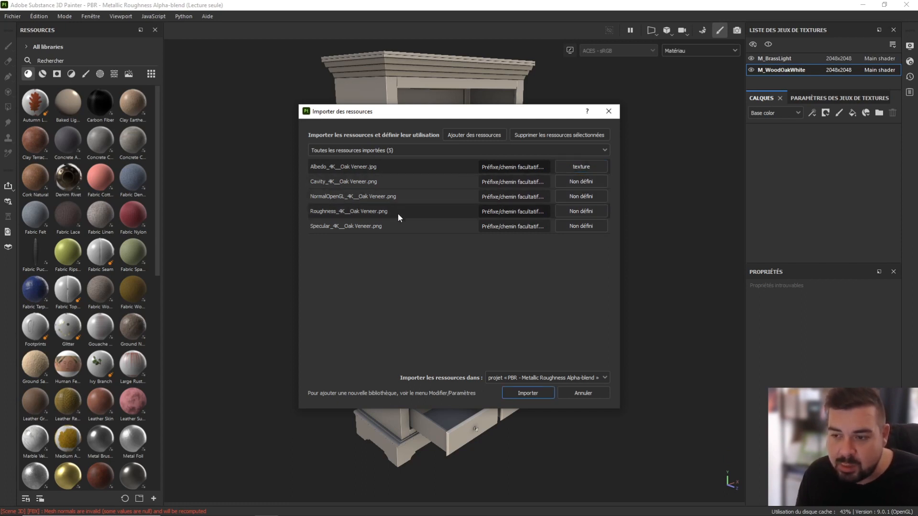
click(582, 180)
click(601, 218)
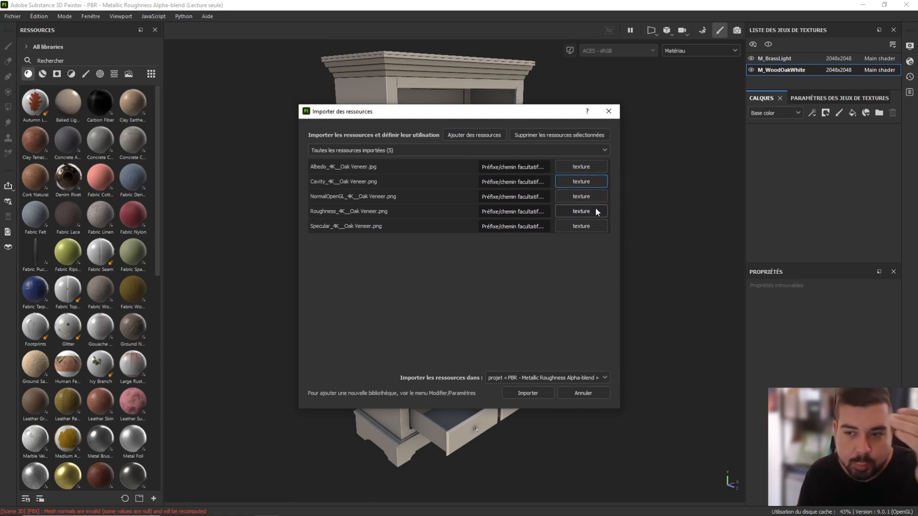
click(402, 171)
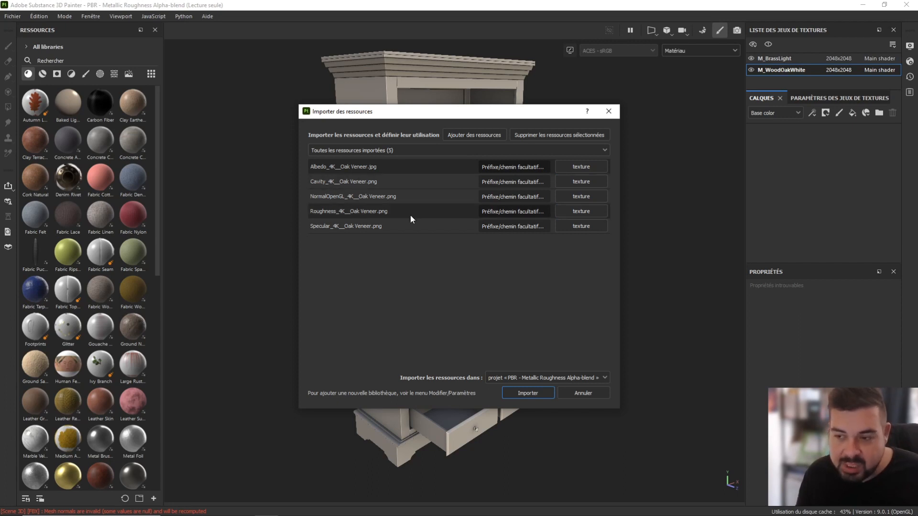
click(588, 168)
click(602, 202)
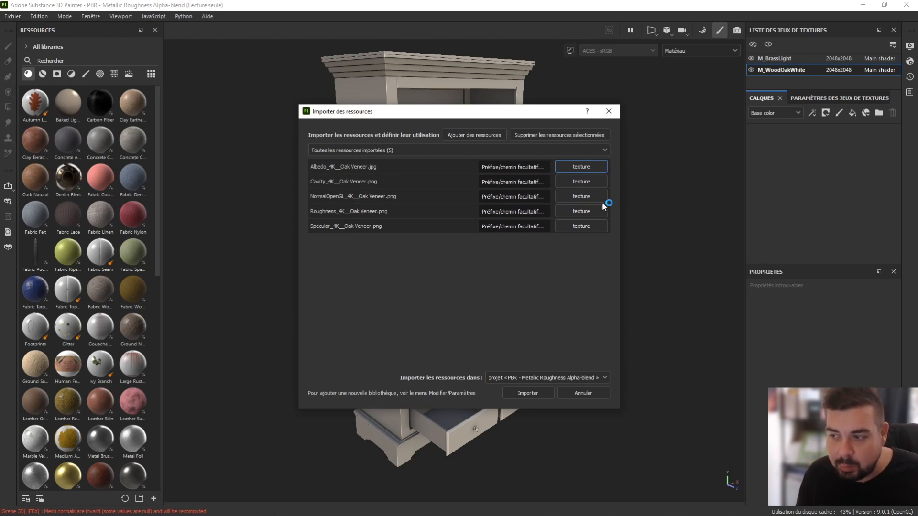
click(539, 395)
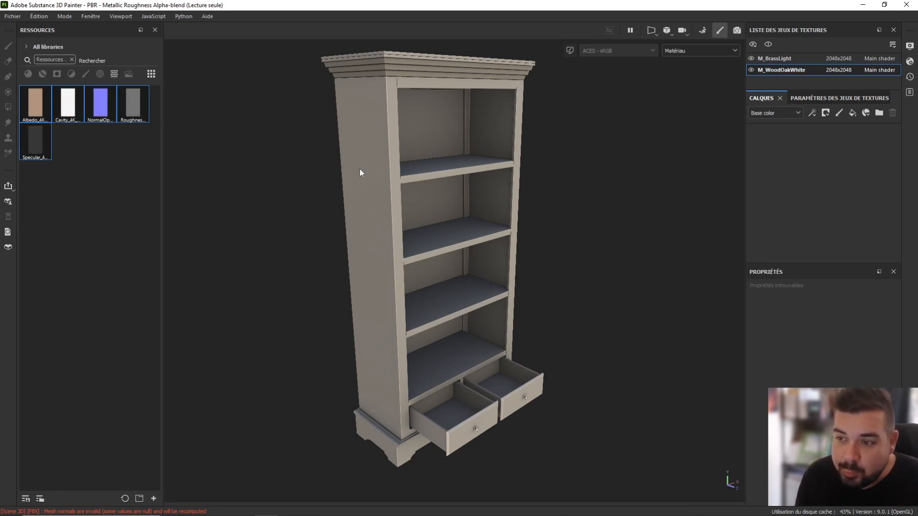
Add a fill layer to M_WoodOakWhite and name it WoodOakBase.
click(852, 114)
double_click(793, 133)
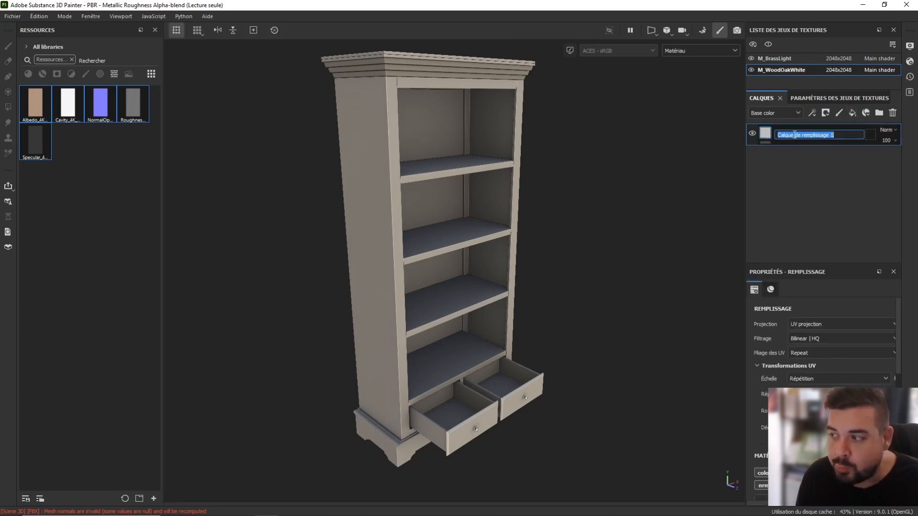
text(Wood)
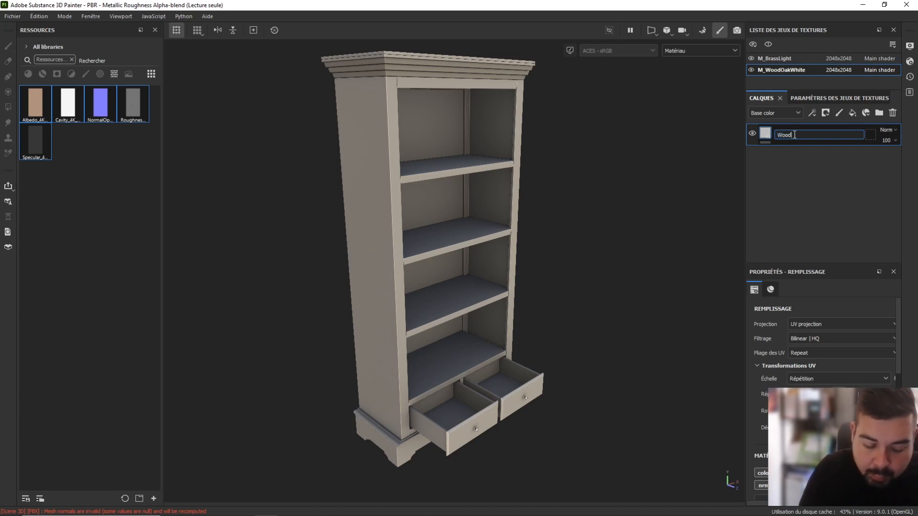
text(Oka)
key(BackSpace)
key(BackSpace)
text(a)
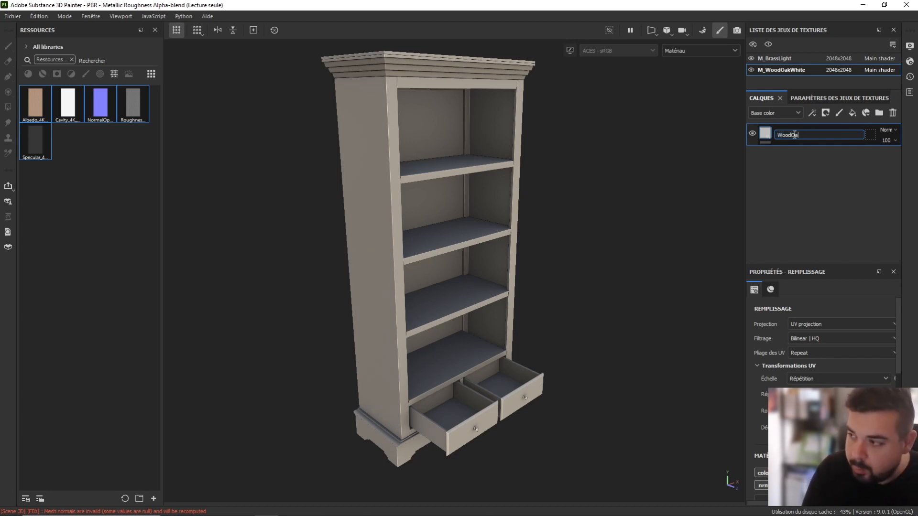
text(kBase)
key(Return)
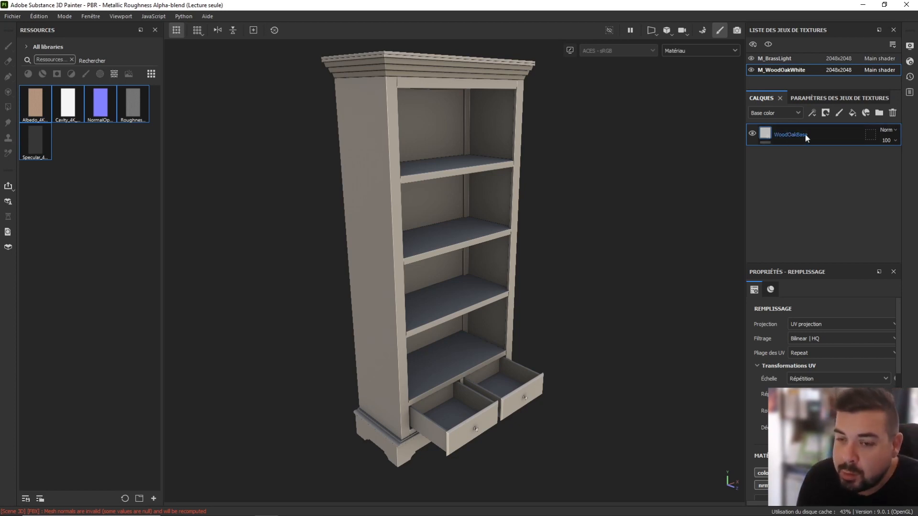
Turn off the WoodOakBase layer's metal channel and assign the Albedo_4K__Oak Veneer map to its base color.
right_click(578, 145)
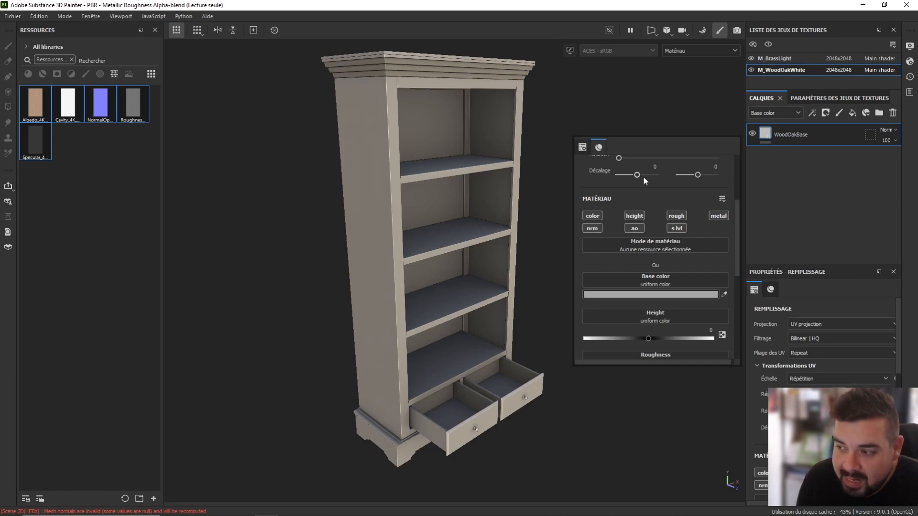
scroll(670, 201, up, 1)
scroll(671, 202, up, 3)
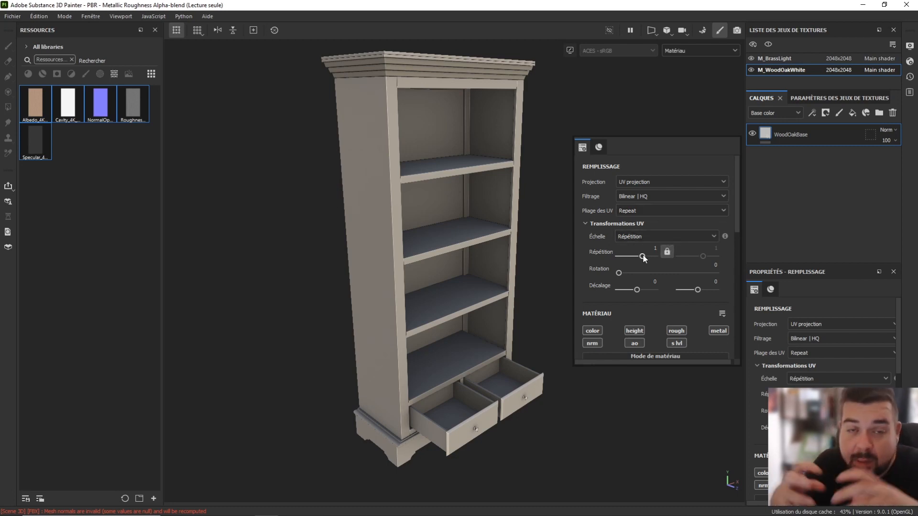
scroll(640, 249, down, 4)
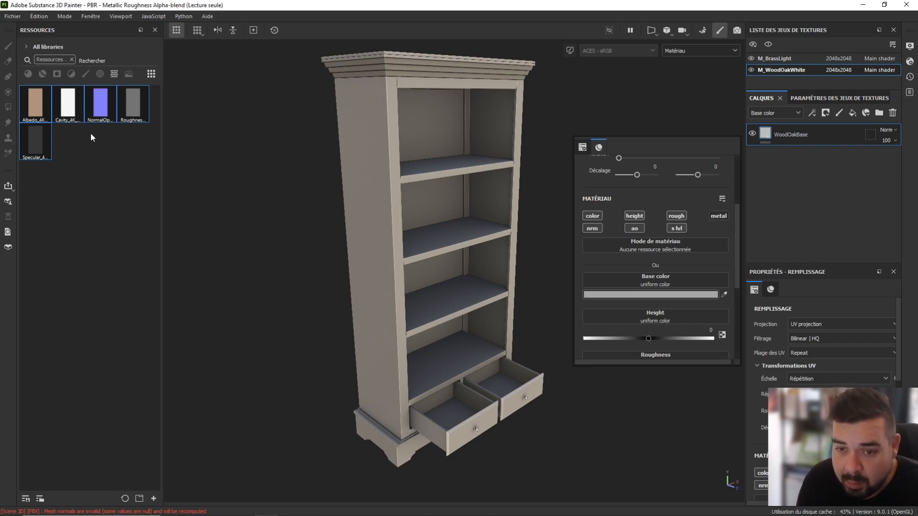
drag(40, 135, 357, 218)
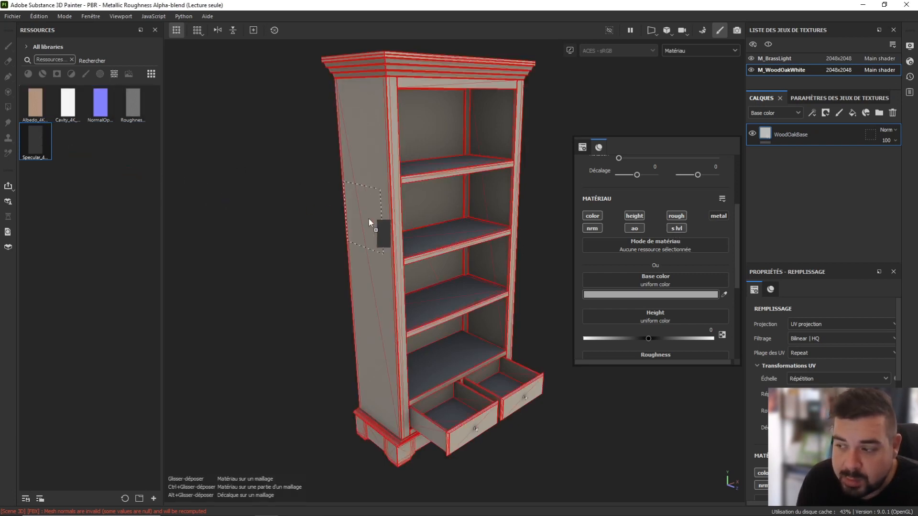
drag(491, 237, 656, 294)
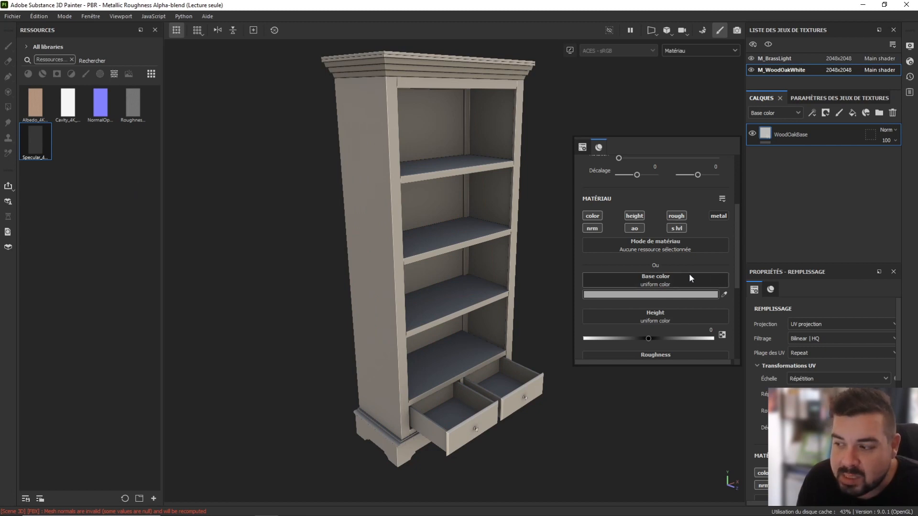
drag(36, 103, 650, 280)
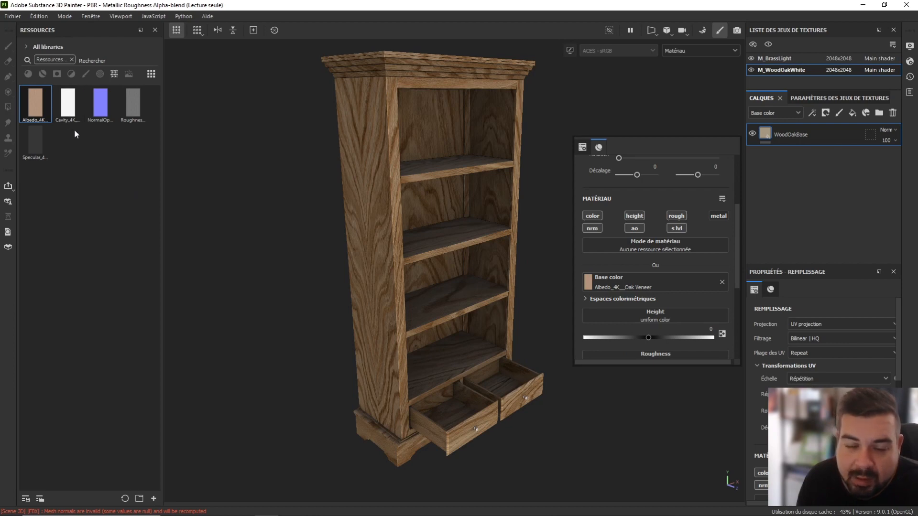
Turn off the WoodOakBase layer's height channel and assign the Roughness_4K__Oak Veneer map to its roughness.
click(638, 219)
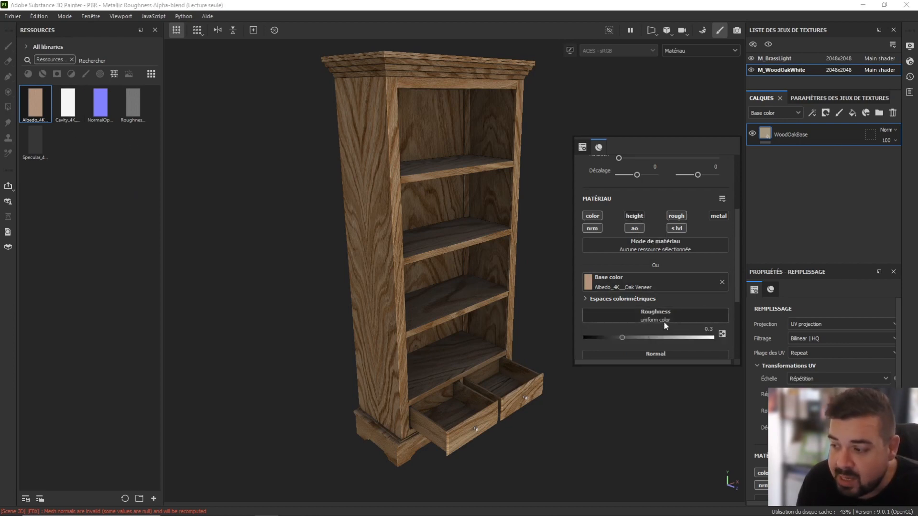
drag(133, 108, 664, 316)
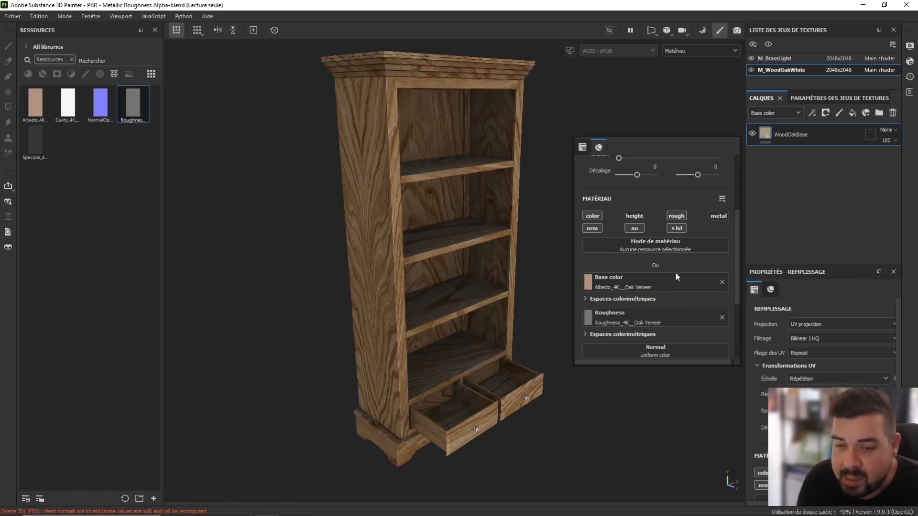
Assign the Oak Veneer NormalOpenGL, Cavity and Specular maps to WoodOakBase's normal, ambient occlusion and specular level channels.
scroll(675, 271, down, 1)
drag(101, 105, 652, 316)
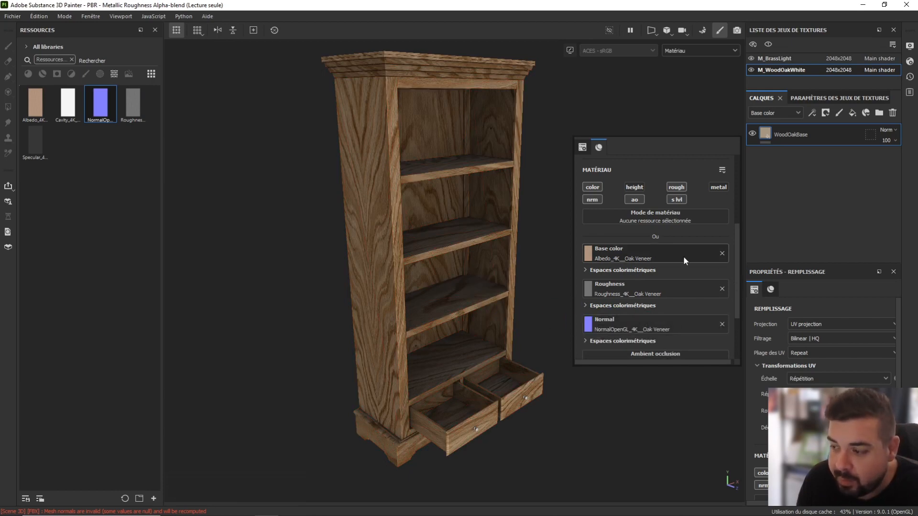
scroll(671, 296, down, 2)
drag(75, 101, 638, 300)
scroll(671, 274, down, 1)
drag(36, 142, 669, 318)
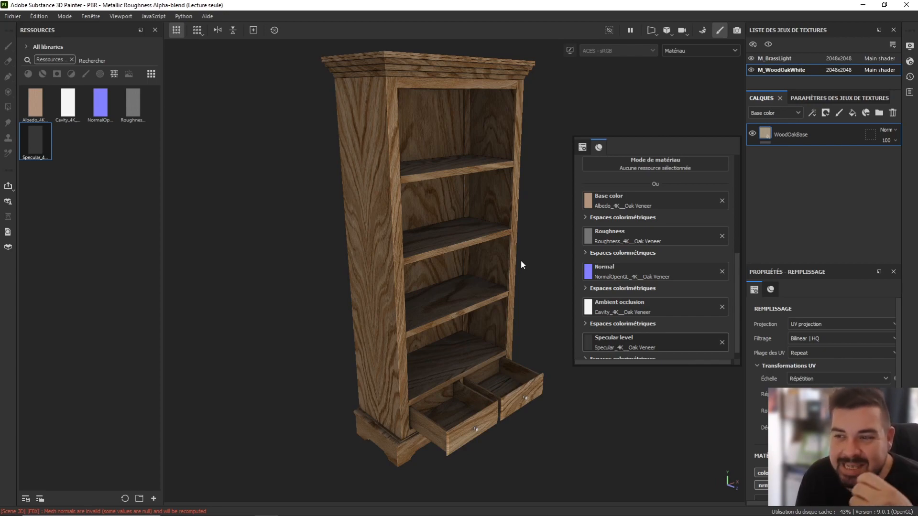
Open the PureRef reference board Bibliotheque.pur from the 01 - Bibliotheque folder in Assets FAB 2023 on the desktop.
mouse_move(253, 507)
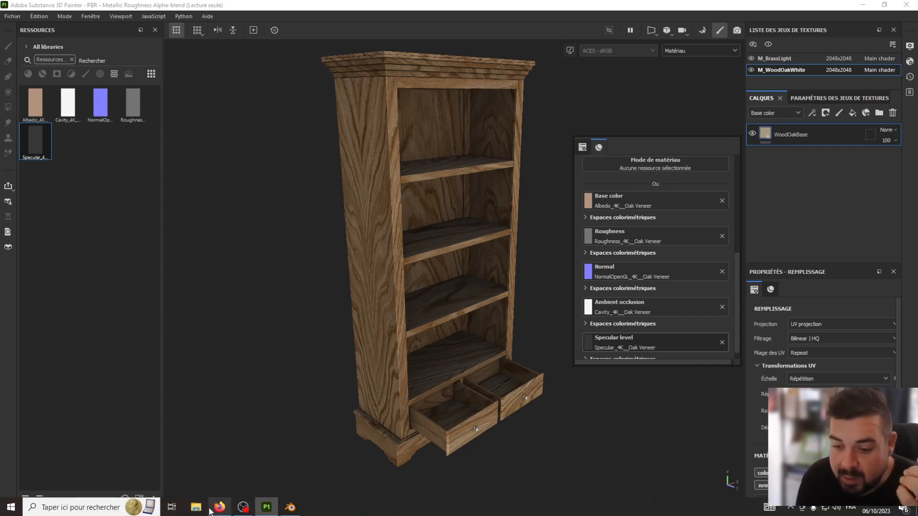
click(210, 508)
click(217, 507)
click(196, 508)
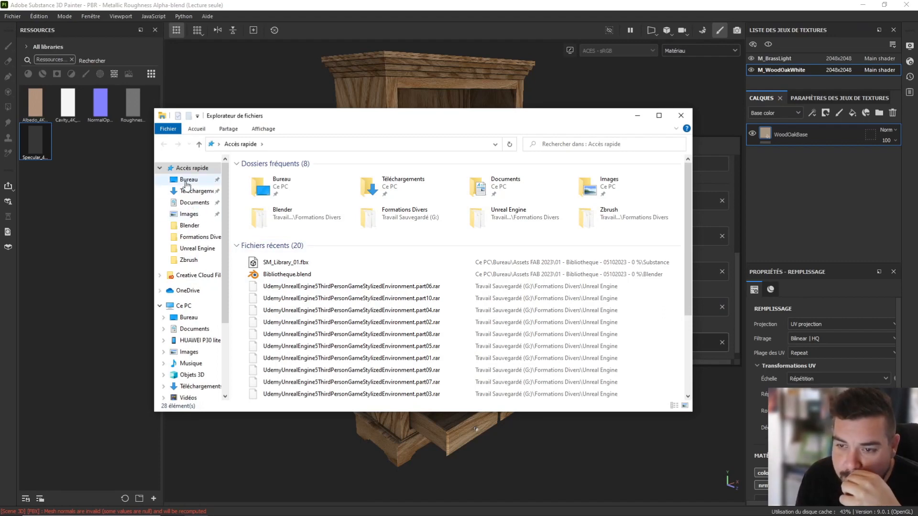
click(178, 179)
double_click(282, 174)
double_click(287, 175)
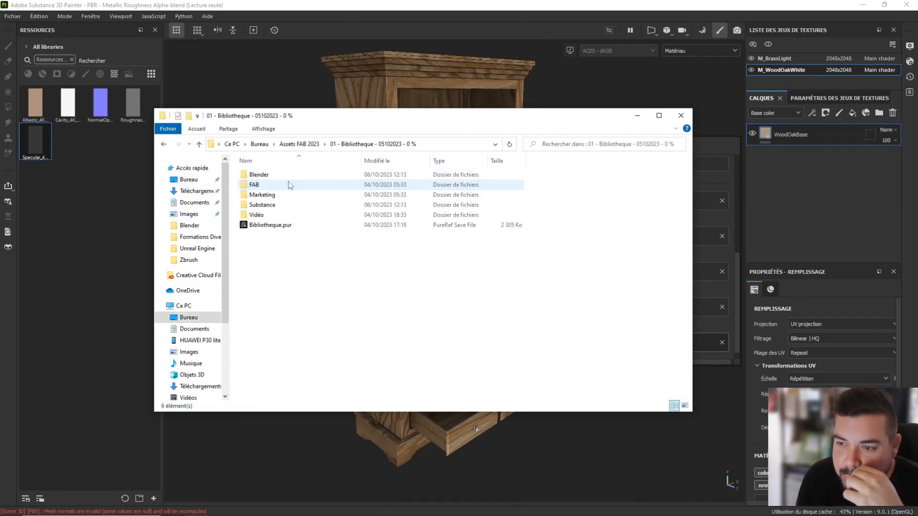
click(273, 225)
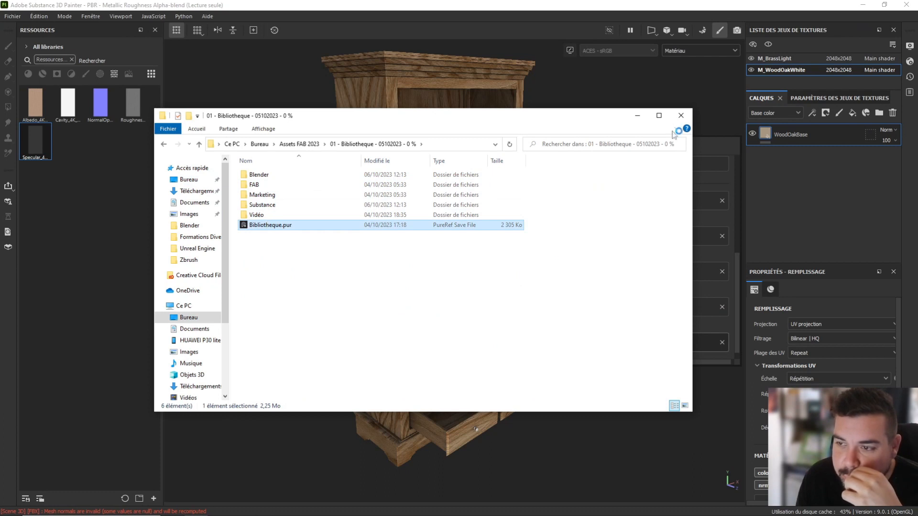
click(637, 115)
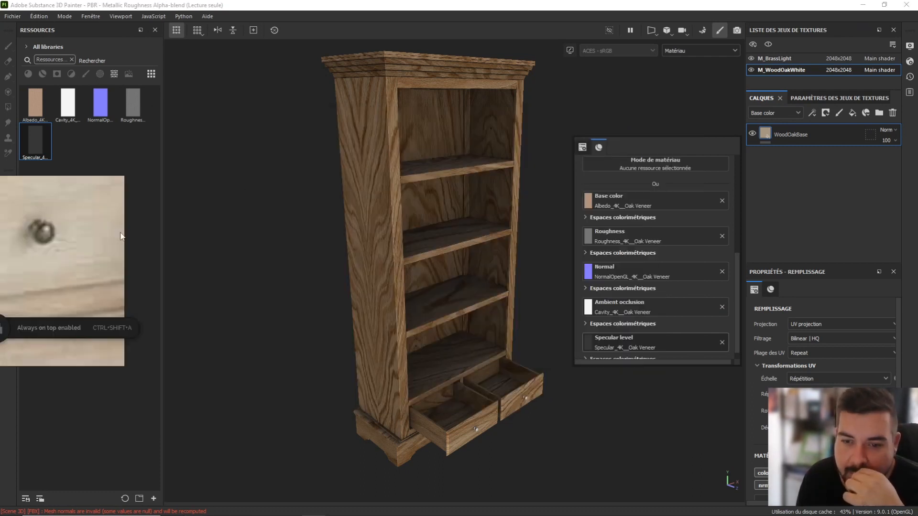
Frame the pale bookcase photo in the PureRef window, examine its wood grain, and place the window clear of the model.
right_drag(120, 232, 349, 214)
scroll(306, 232, down, 5)
middle_drag(301, 210, 272, 289)
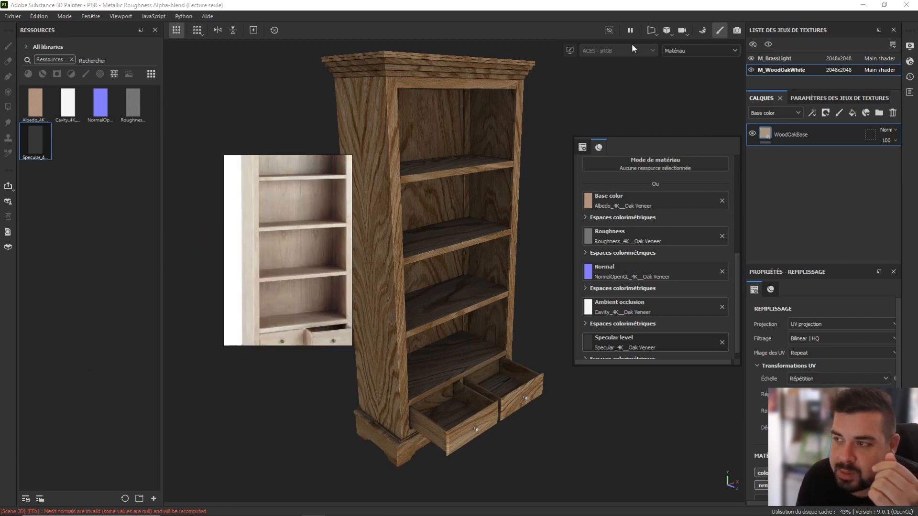
scroll(300, 211, up, 5)
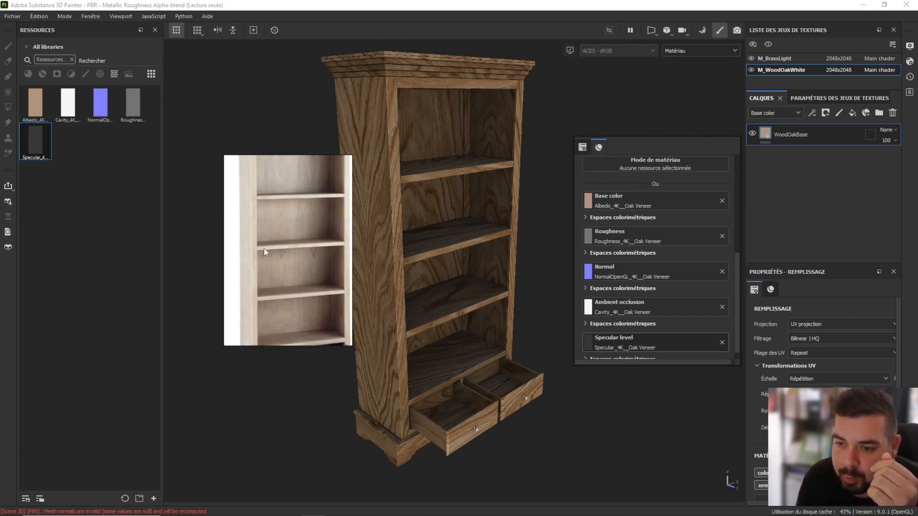
middle_drag(311, 251, 314, 262)
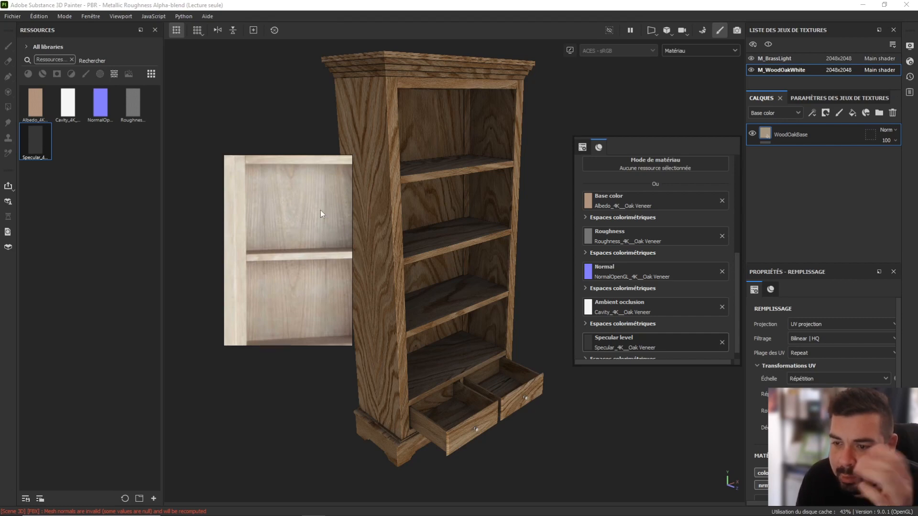
scroll(271, 214, down, 1)
scroll(277, 211, down, 1)
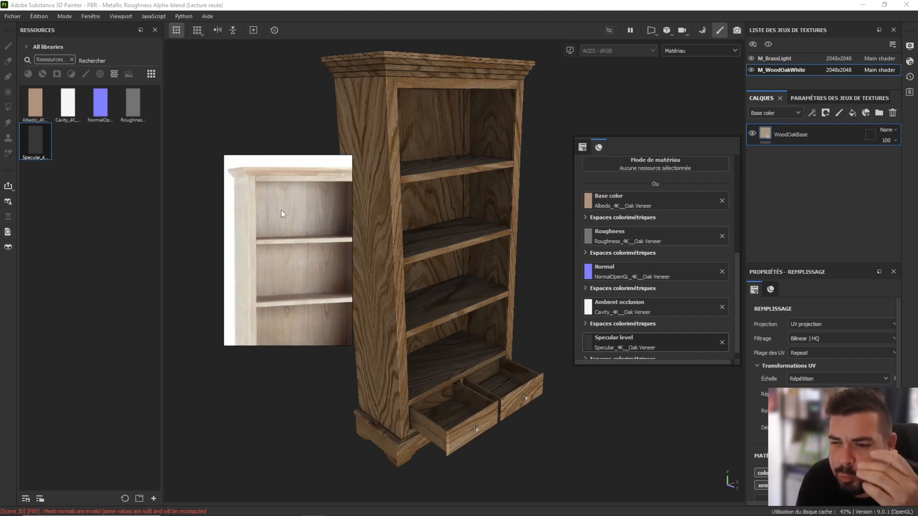
drag(277, 210, 63, 149)
Set the WoodOakBase fill's UV repetition to 2.5 after trying 2.
scroll(621, 227, up, 6)
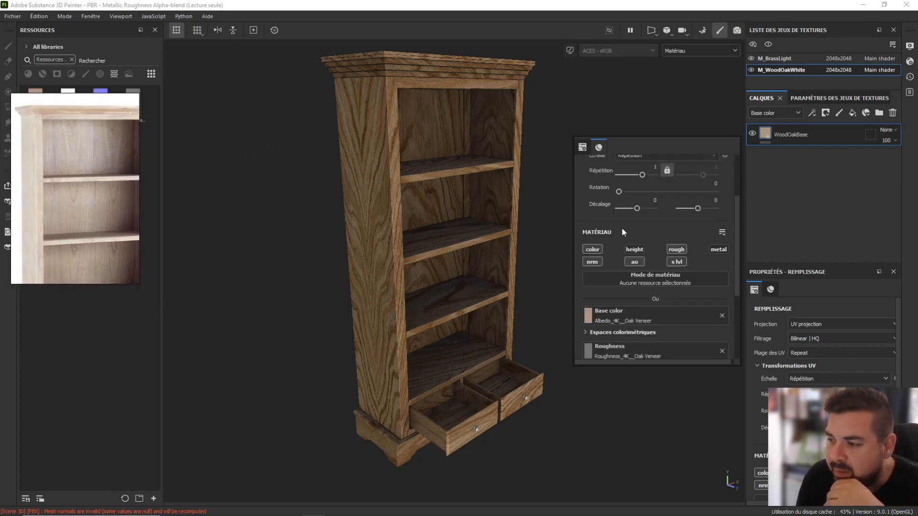
drag(651, 249, 690, 248)
text(2)
key(Return)
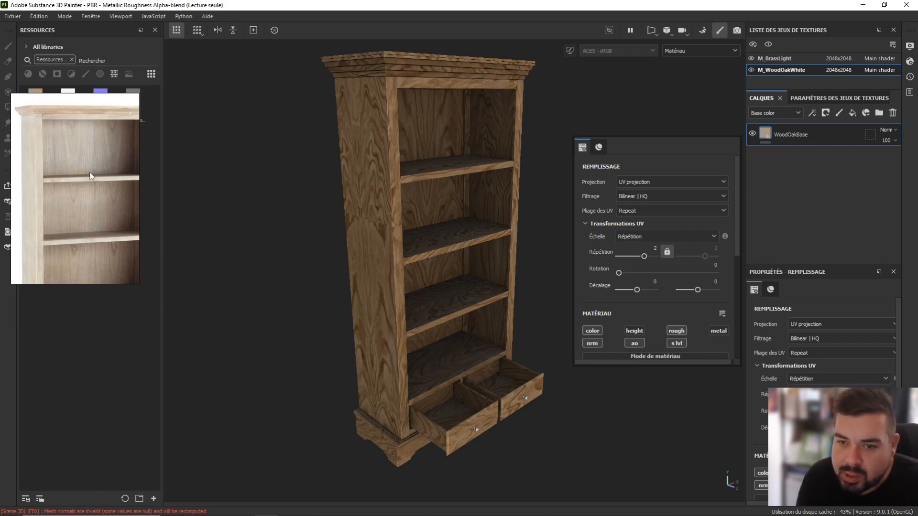
click(655, 248)
text(2.5)
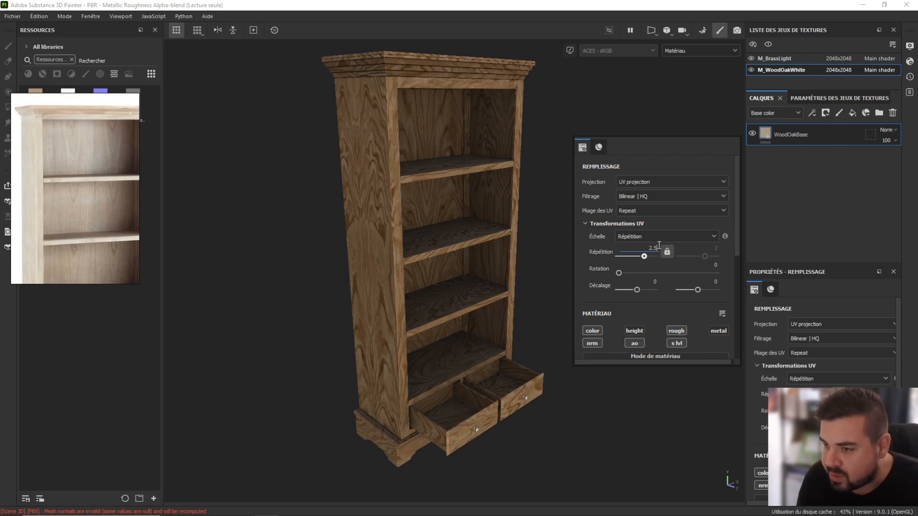
key(Return)
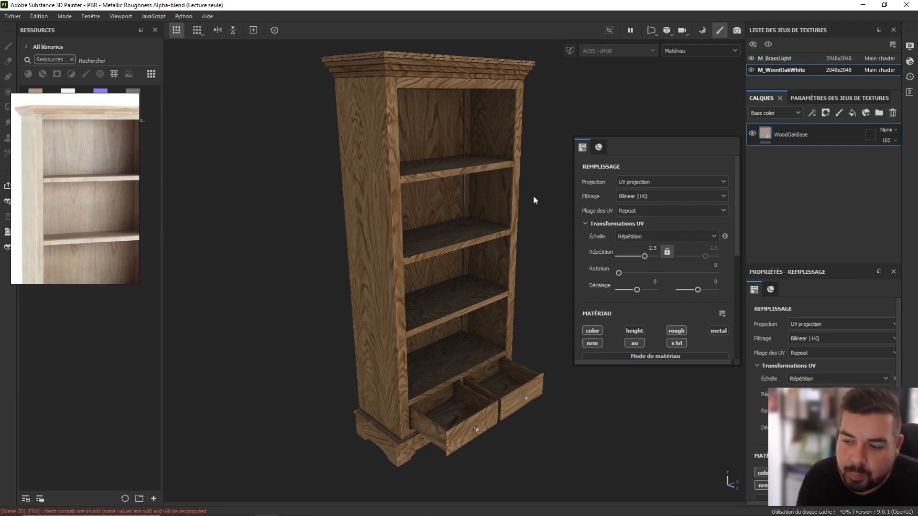
Examine the oak grain on the bookcase's shelves, drawers, sides and base, comparing it with the drawers in the reference photo.
scroll(501, 343, up, 5)
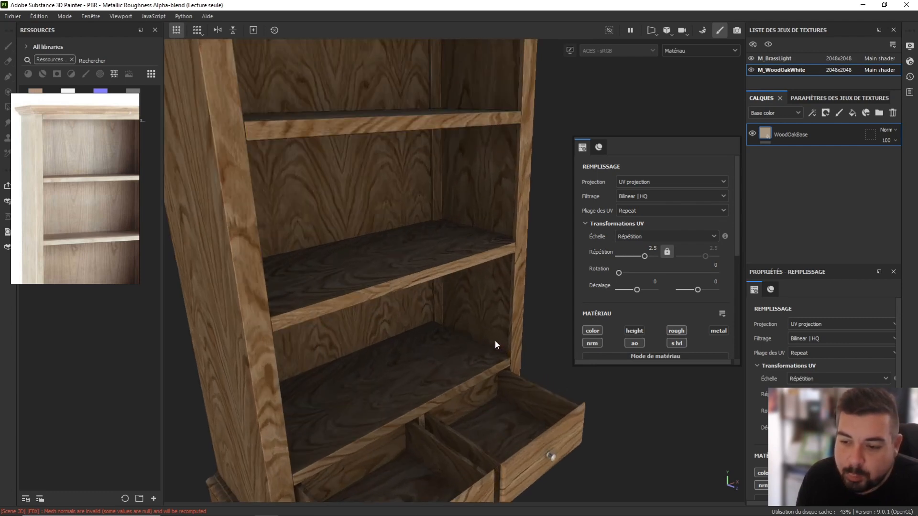
click(381, 321)
alt+drag(241, 282, 301, 196)
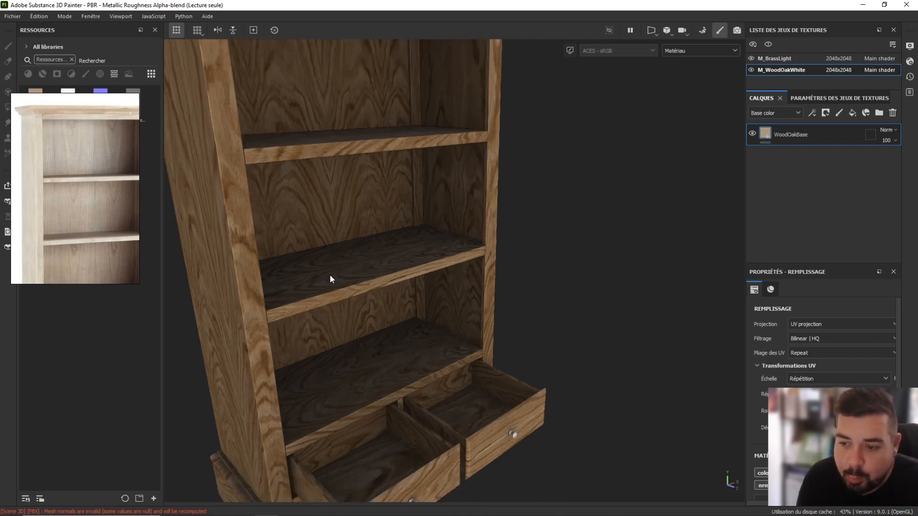
middle_drag(96, 238, 120, 158)
middle_drag(97, 215, 76, 153)
scroll(96, 210, up, 3)
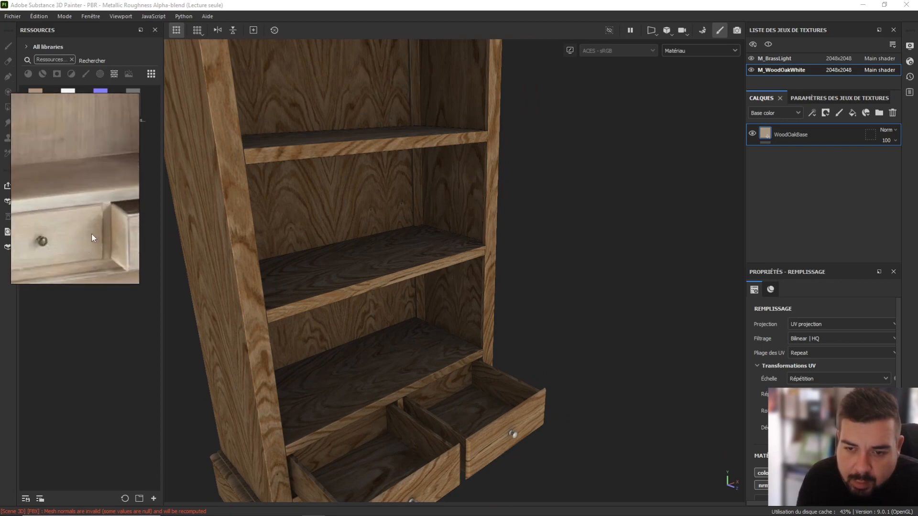
right_click(373, 318)
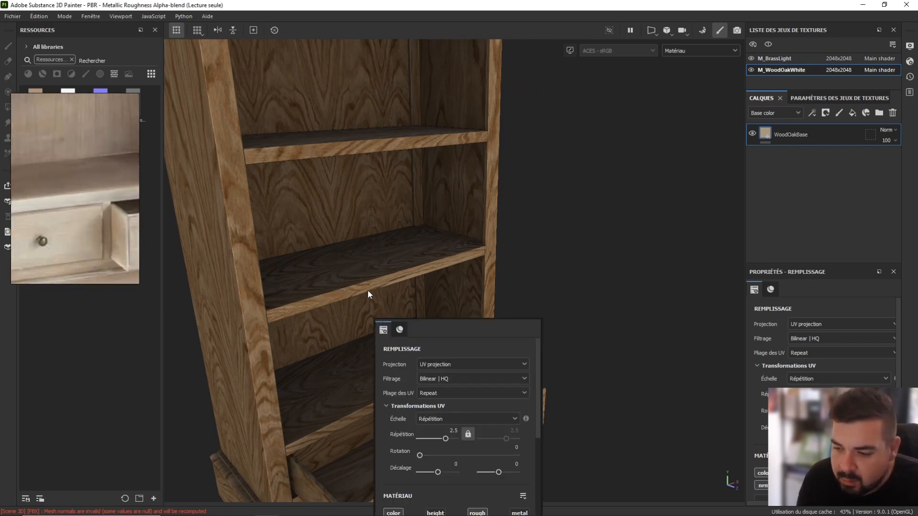
alt+drag(523, 307, 487, 118)
alt+drag(488, 118, 580, 192)
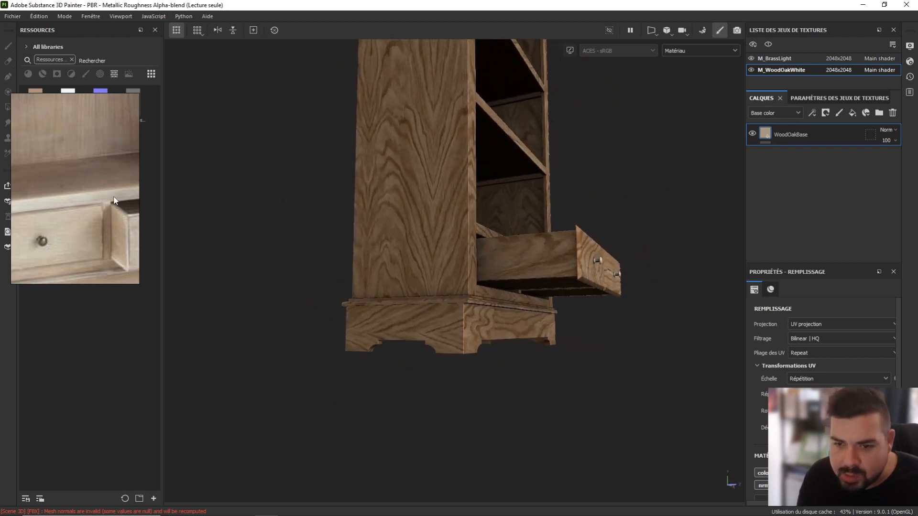
alt+drag(305, 250, 547, 240)
alt+middle_drag(547, 239, 500, 342)
alt+drag(540, 299, 334, 284)
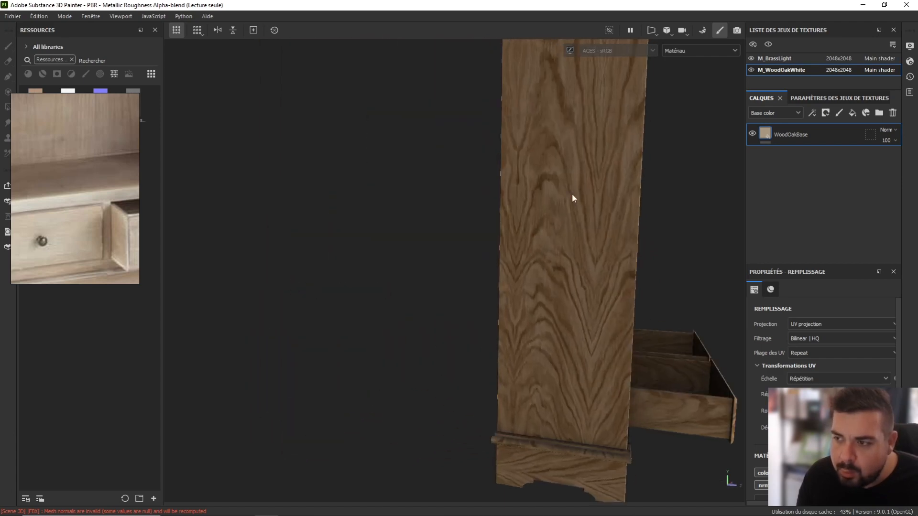
alt+middle_drag(572, 197, 514, 311)
alt+drag(514, 311, 445, 309)
alt+middle_drag(644, 191, 492, 264)
alt+right_drag(492, 264, 486, 156)
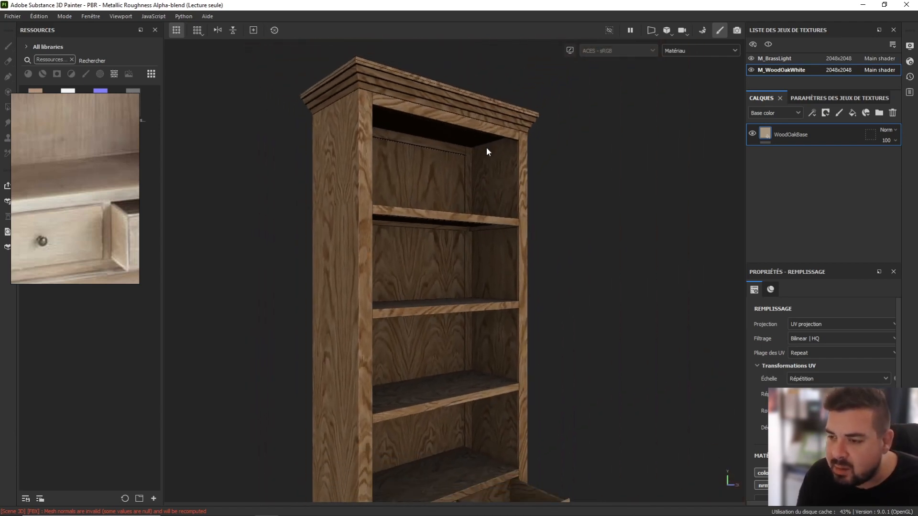
Enable the viewport's ACES - sRGB color profile and reframe the reference photo to show the whole bookcase.
click(571, 50)
alt+drag(572, 84, 523, 212)
alt+drag(524, 169, 526, 178)
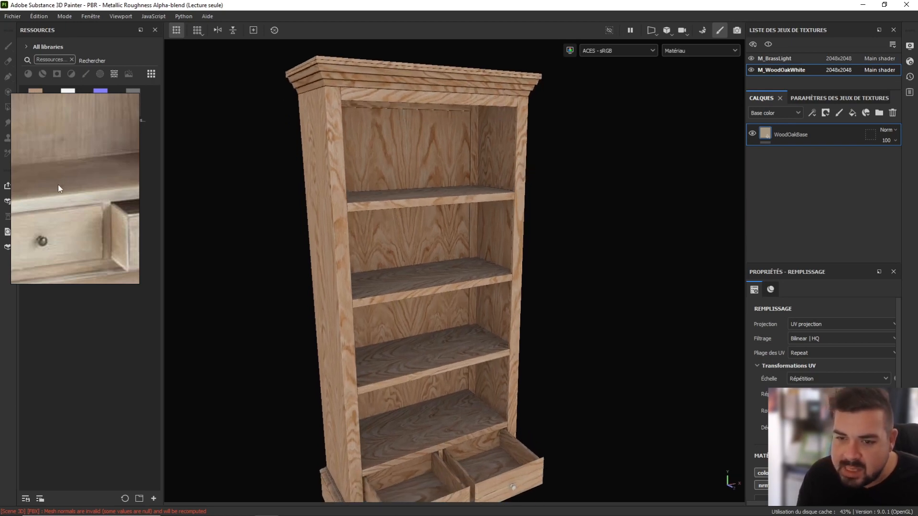
scroll(58, 185, down, 3)
scroll(59, 185, down, 3)
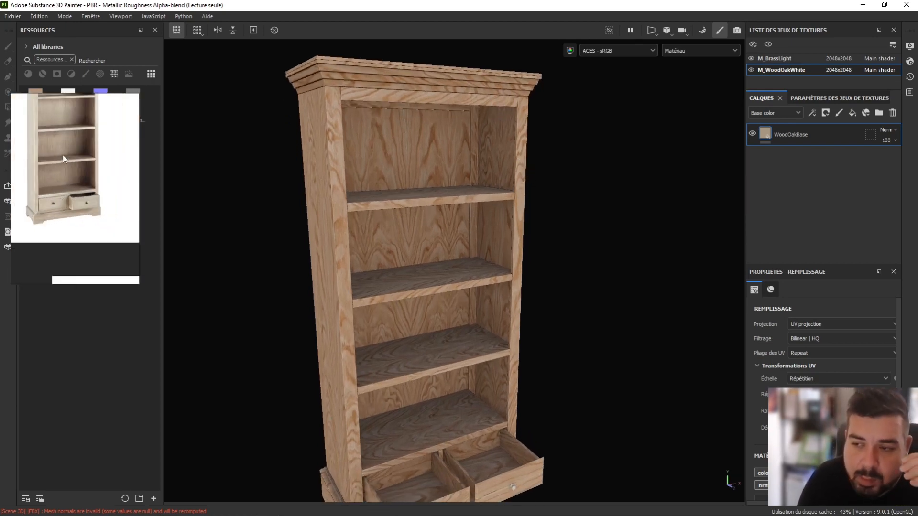
middle_drag(62, 151, 62, 206)
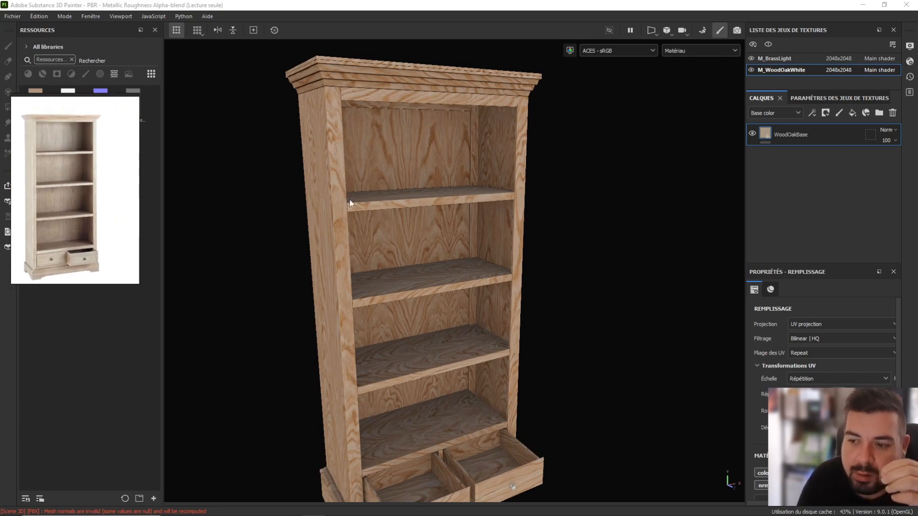
Add a Levels effect to the WoodOakBase layer, affecting its base color.
scroll(333, 236, up, 1)
scroll(333, 236, up, 2)
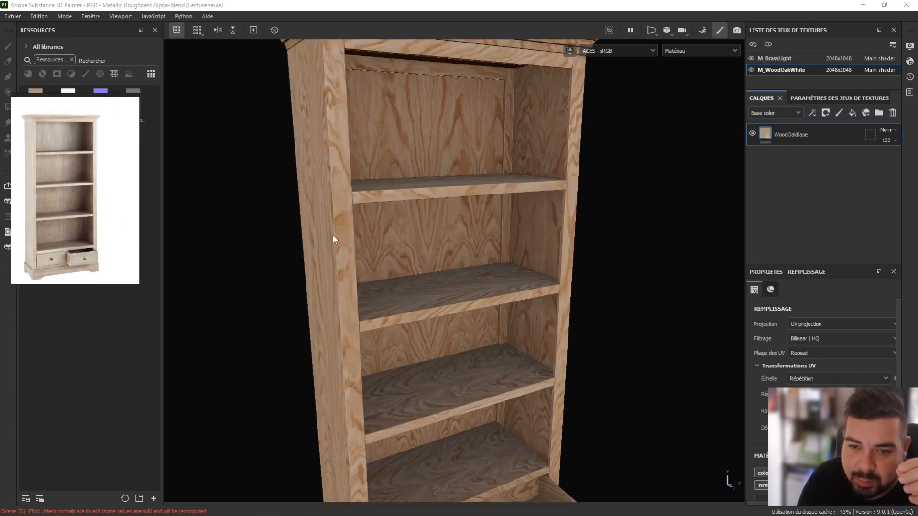
right_click(765, 138)
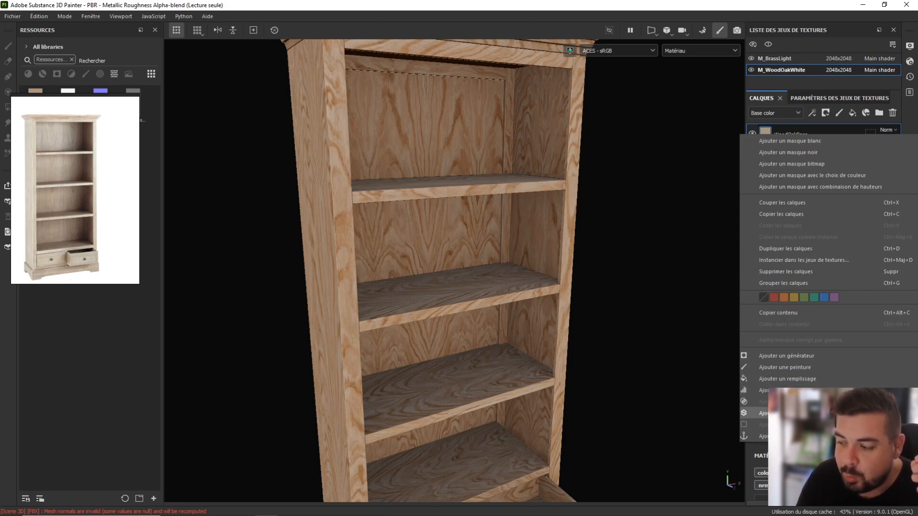
click(789, 390)
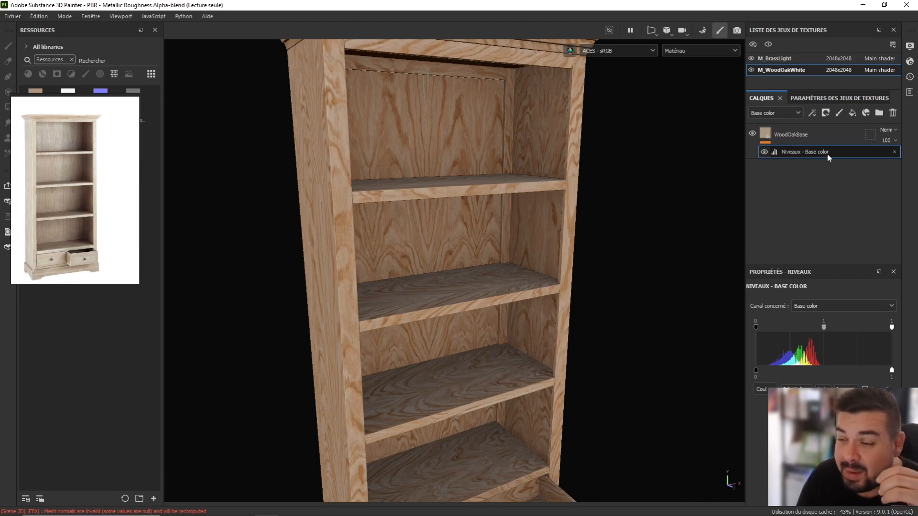
Try shifting the input and output black and white points of the base color Levels.
mouse_move(892, 328)
mouse_down()
mouse_move(816, 334)
mouse_move(903, 335)
mouse_up()
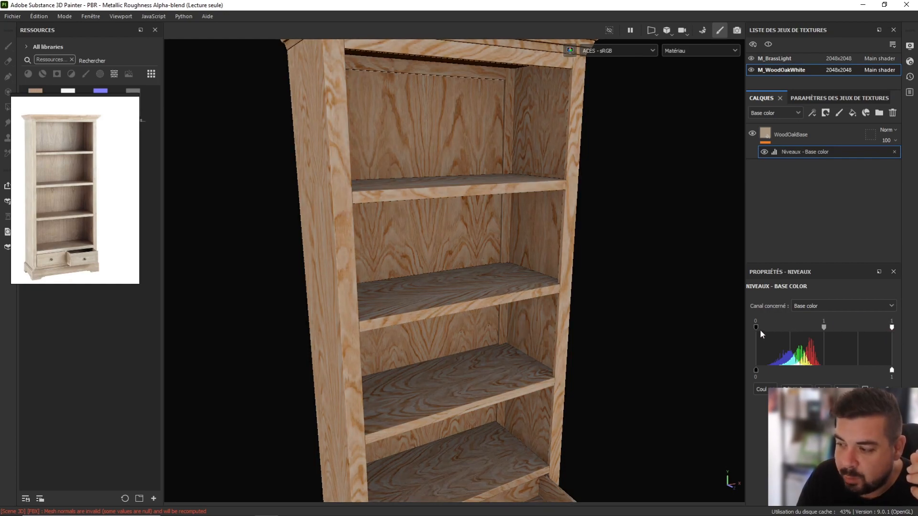
drag(757, 328, 724, 330)
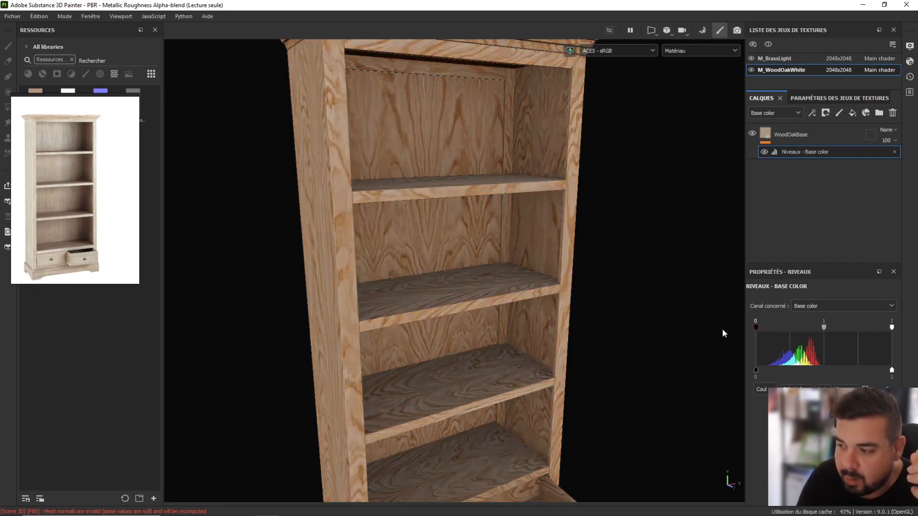
mouse_move(892, 371)
mouse_down()
mouse_move(793, 372)
mouse_move(893, 372)
mouse_up()
mouse_move(758, 370)
mouse_down()
mouse_move(792, 371)
mouse_move(748, 370)
mouse_up()
Set the Levels output black point to 0.1 after trying 0.025, and check the lightened wood on the whole bookcase.
double_click(760, 375)
text(0)
text(,025)
key(Return)
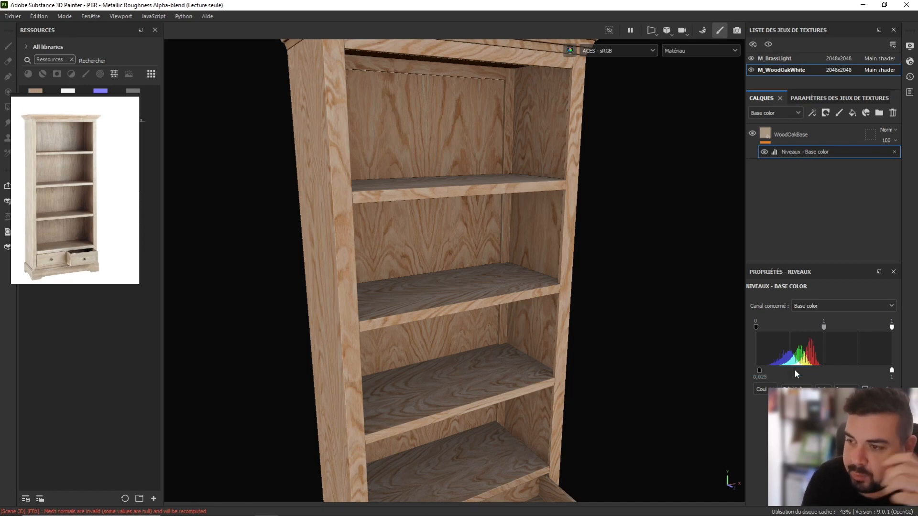
double_click(763, 377)
text(0,1)
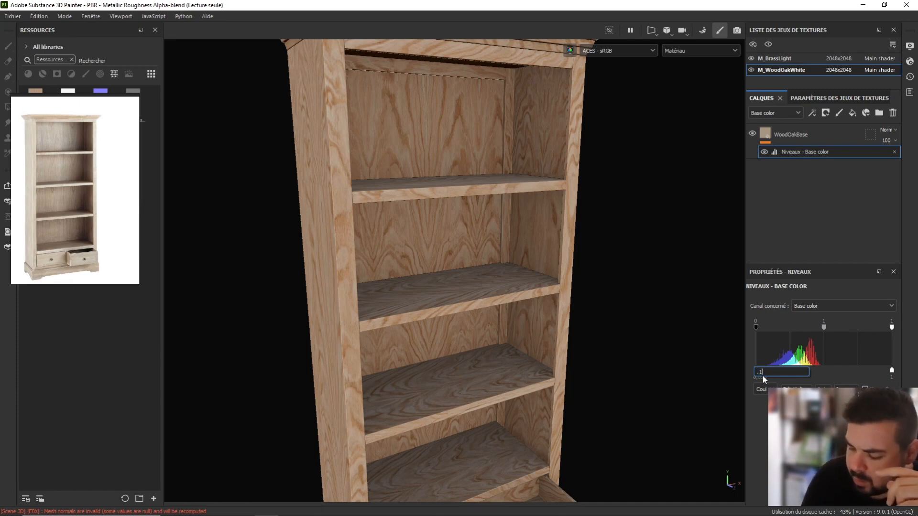
key(Return)
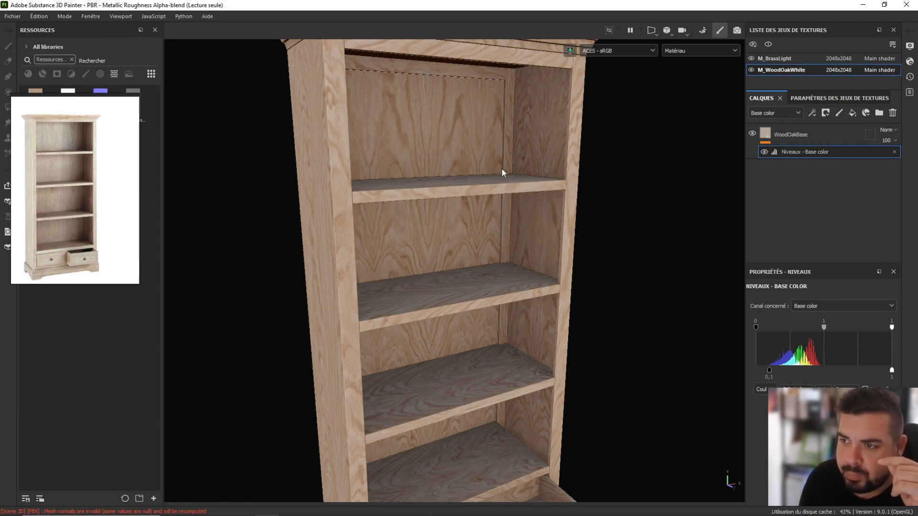
scroll(467, 218, down, 3)
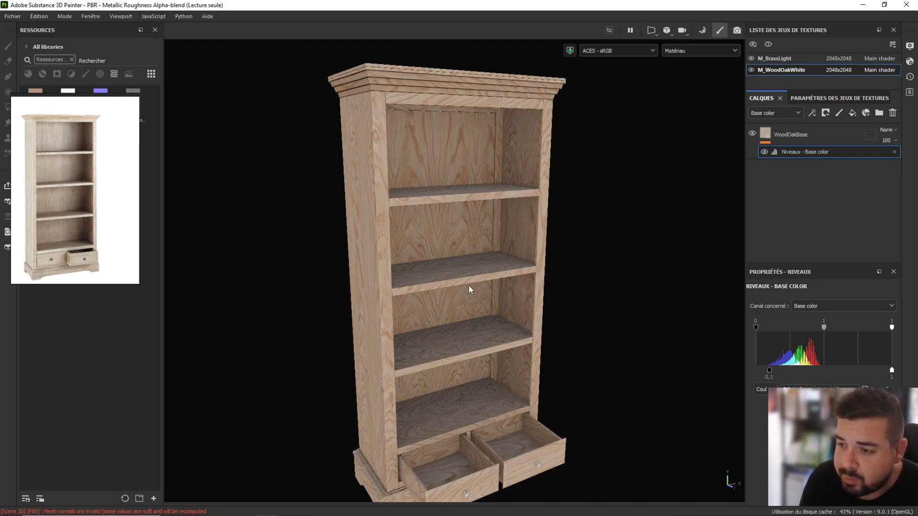
scroll(469, 286, up, 2)
scroll(468, 285, down, 3)
scroll(469, 285, down, 2)
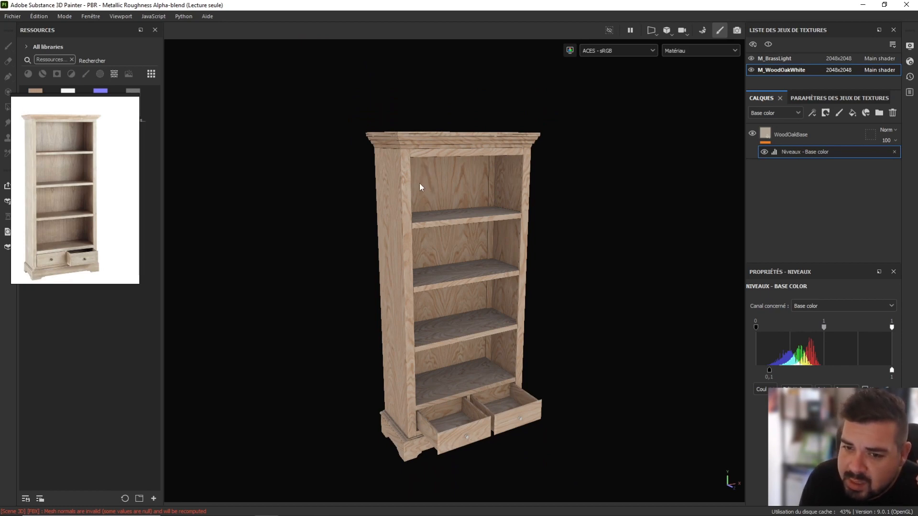
Open Albedo_4K__Oak Veneer.jpg from the Stock Global > Quixel Export > Wood Oak White folder to compare it with the reference wood.
scroll(47, 185, up, 3)
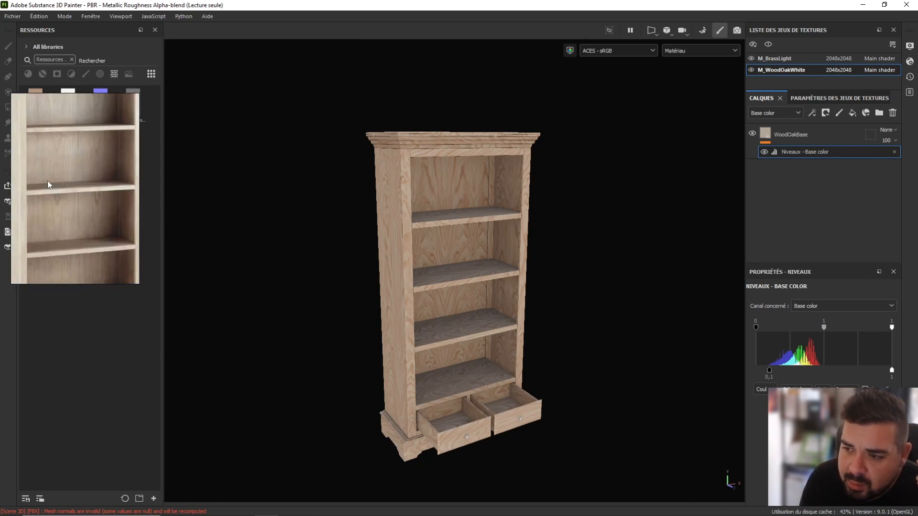
scroll(47, 182, up, 2)
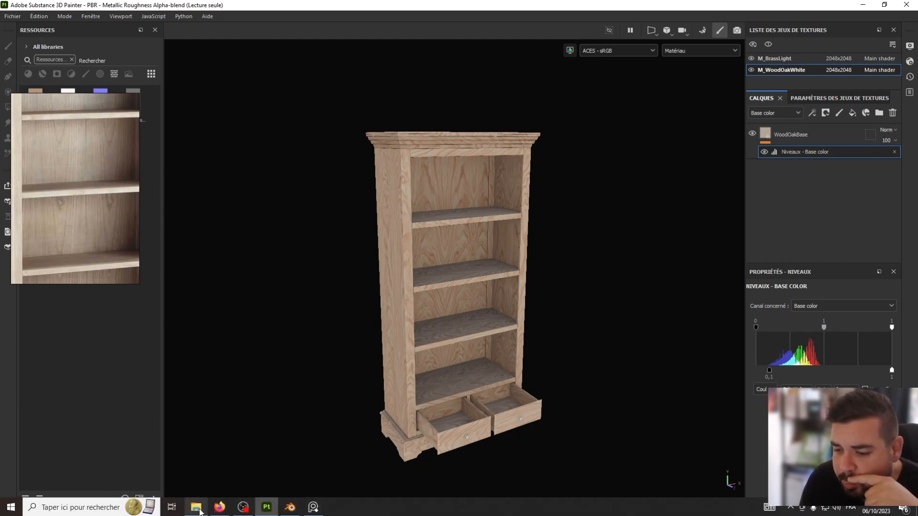
click(197, 507)
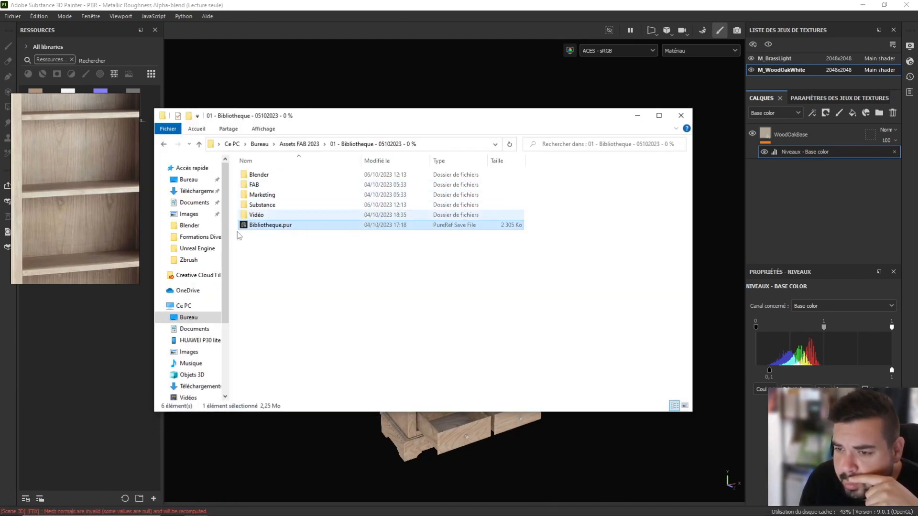
scroll(195, 376, down, 3)
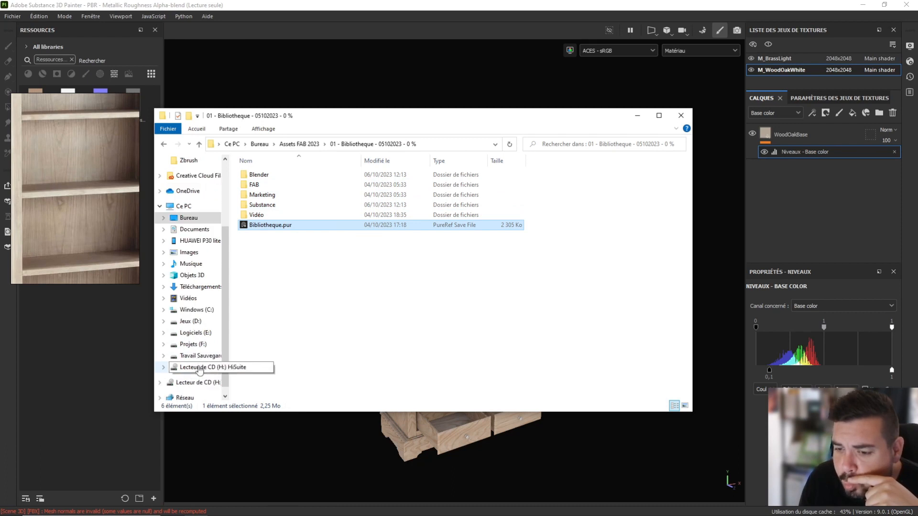
click(198, 356)
double_click(272, 215)
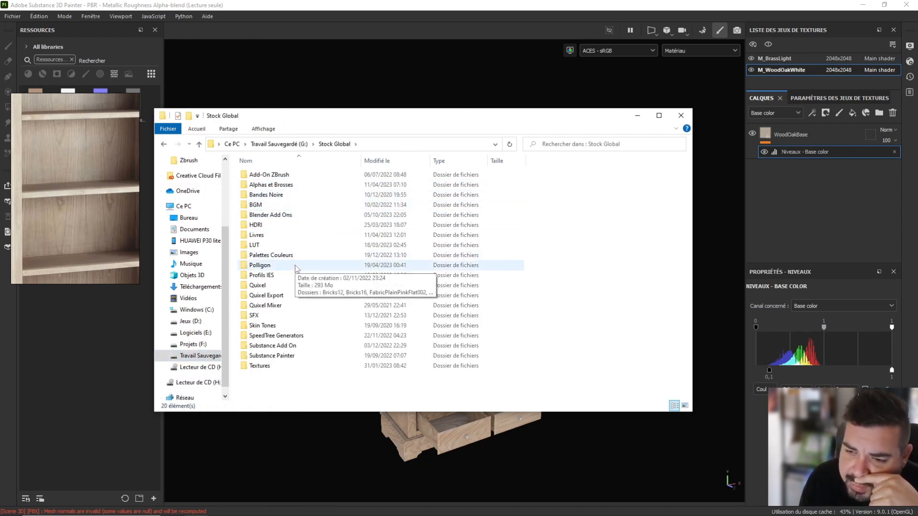
double_click(266, 295)
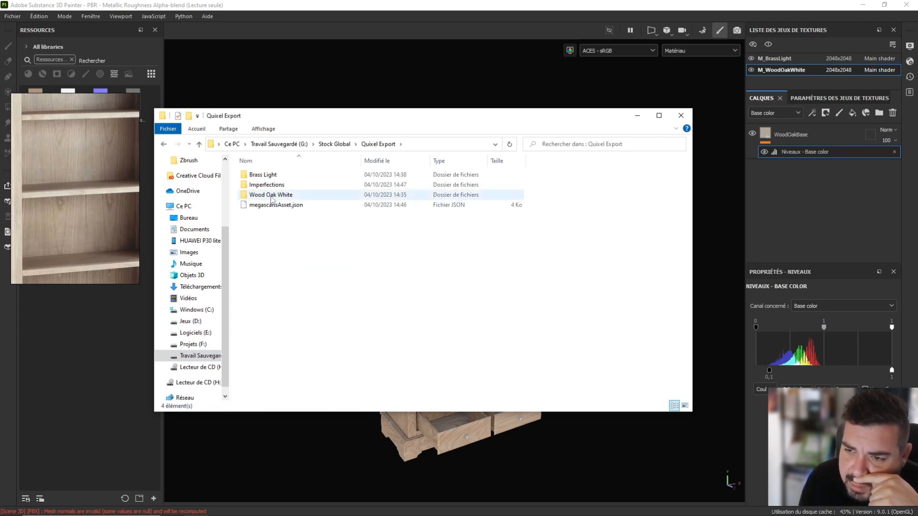
double_click(267, 194)
double_click(277, 189)
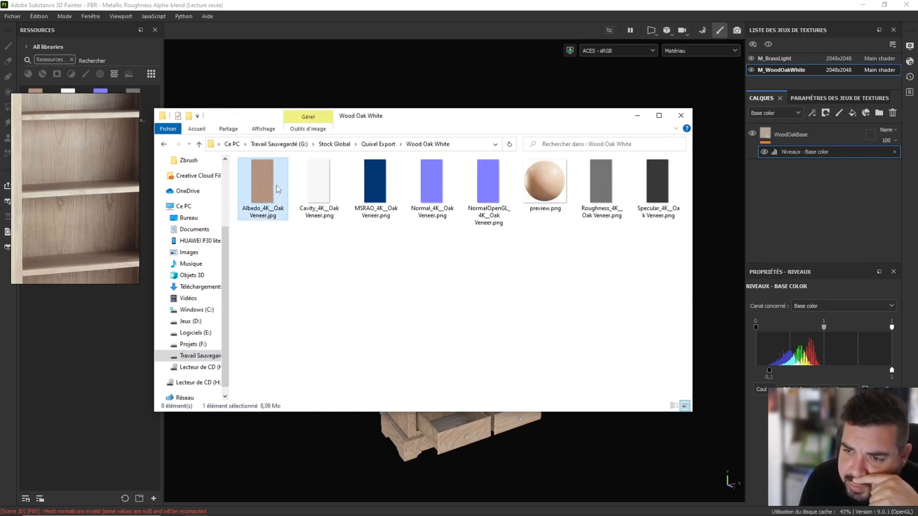
Examine the oak albedo's color and grain up close, and close the image and its folder window.
click(490, 358)
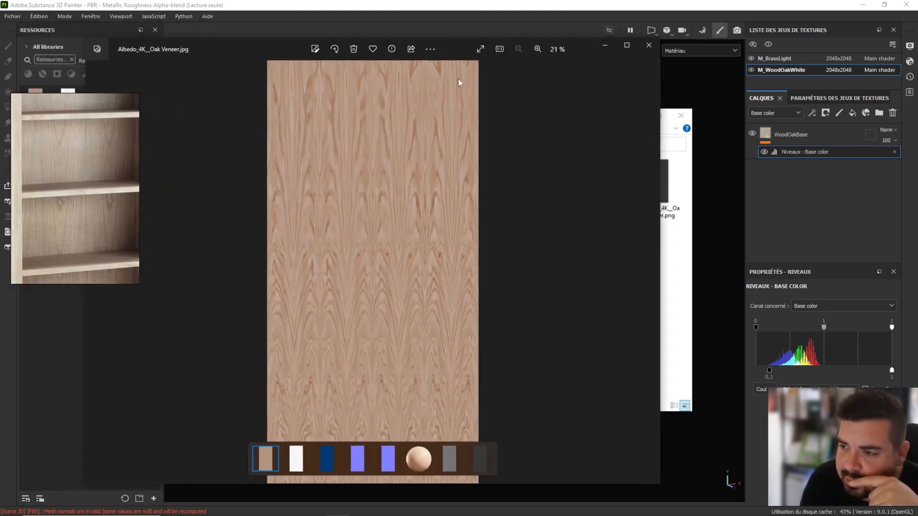
scroll(408, 175, up, 3)
scroll(408, 180, up, 4)
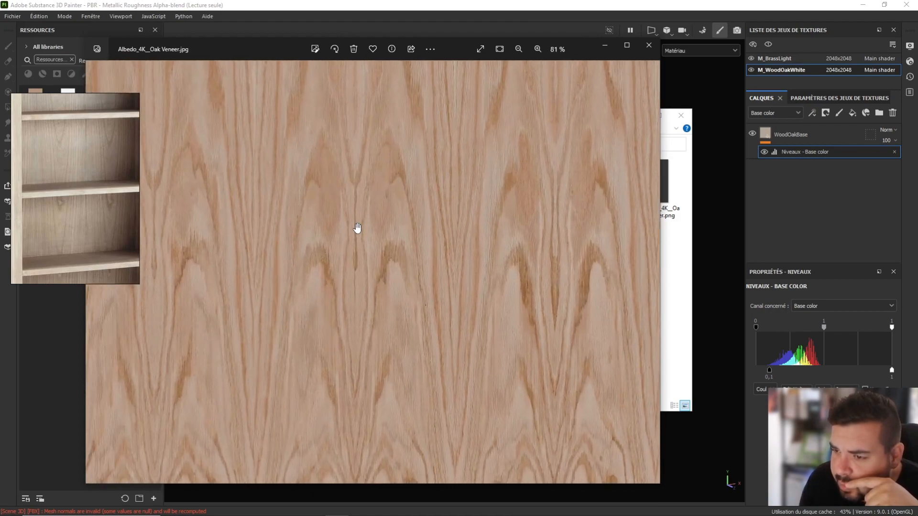
click(649, 47)
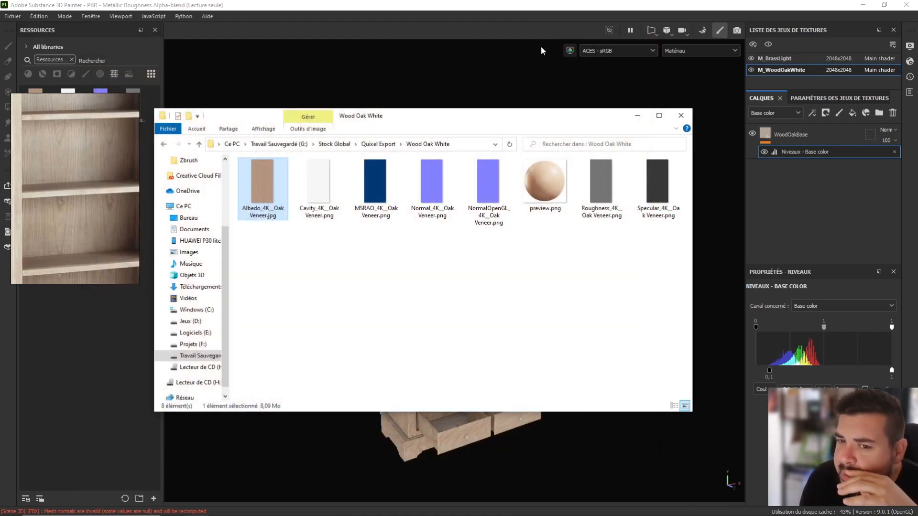
click(674, 119)
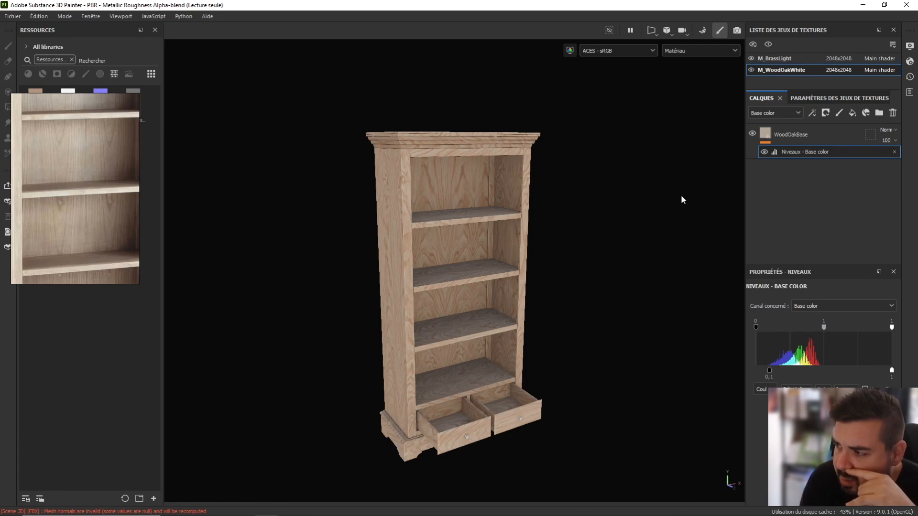
Try base color Levels midtones of 0.465 and 0.69 on the WoodOakBase layer, and reset the Levels.
drag(824, 328, 747, 372)
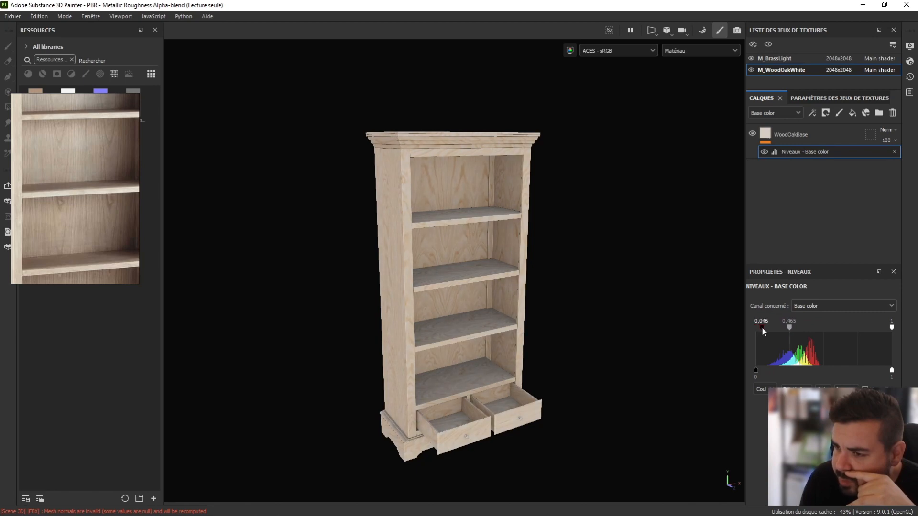
drag(768, 328, 751, 331)
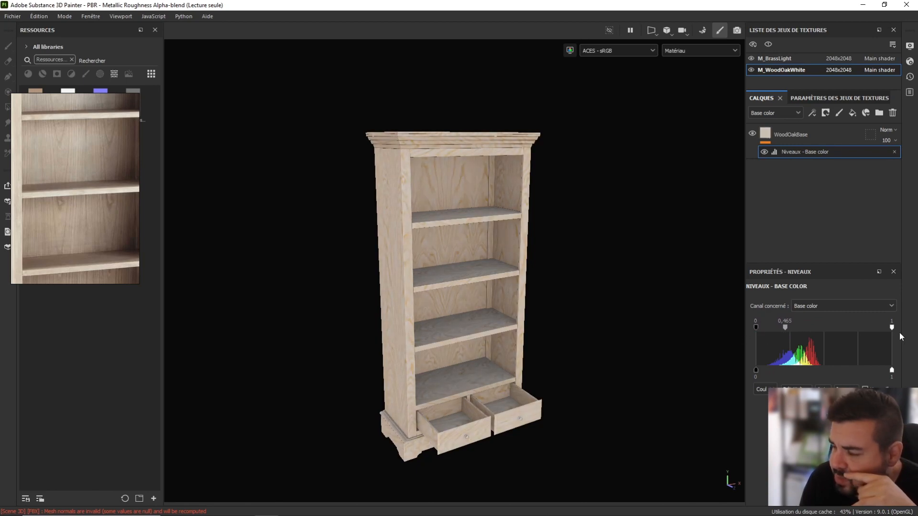
mouse_move(892, 328)
mouse_down()
mouse_move(865, 330)
mouse_move(892, 328)
mouse_up()
mouse_move(786, 329)
mouse_down()
mouse_move(834, 329)
mouse_move(783, 330)
mouse_move(802, 331)
mouse_up()
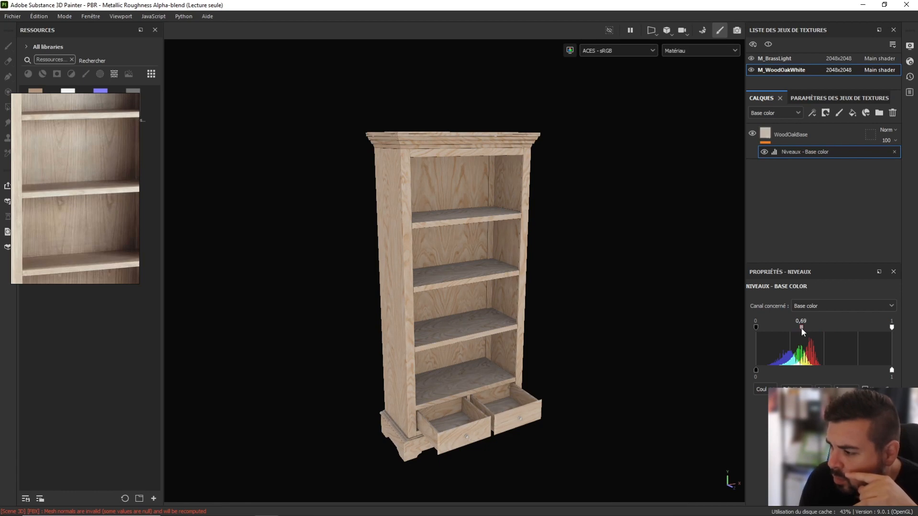
click(796, 388)
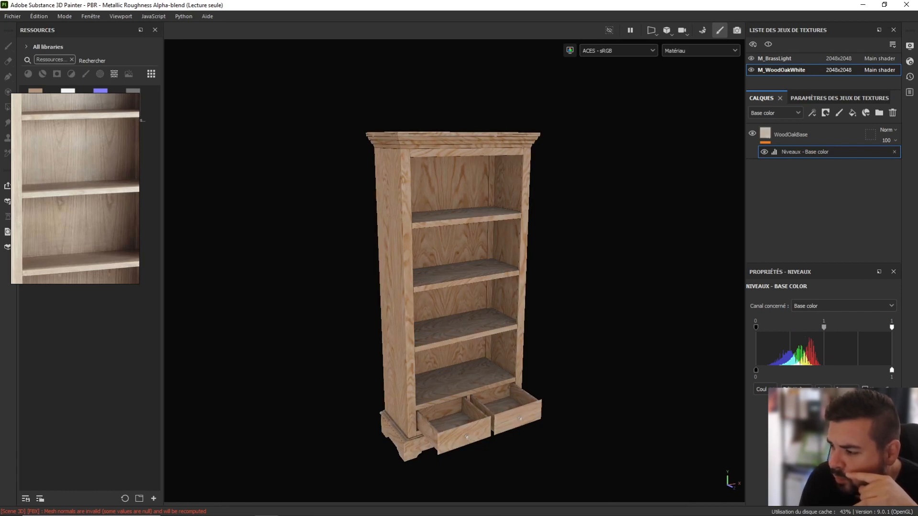
Set the base color Levels output black point to 0.106 after trying 0.335, and check the wood from another angle.
drag(756, 372, 801, 371)
mouse_move(756, 328)
mouse_down()
mouse_move(792, 331)
mouse_move(756, 328)
mouse_up()
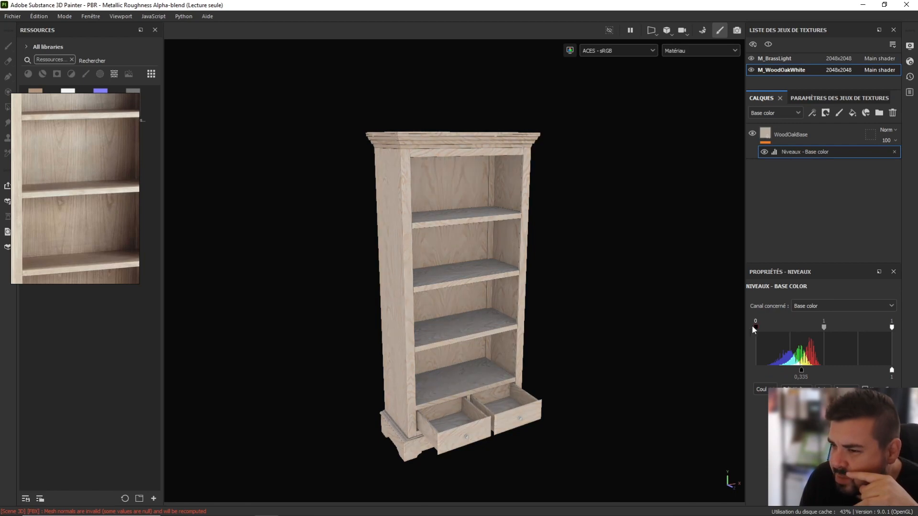
drag(802, 370, 771, 370)
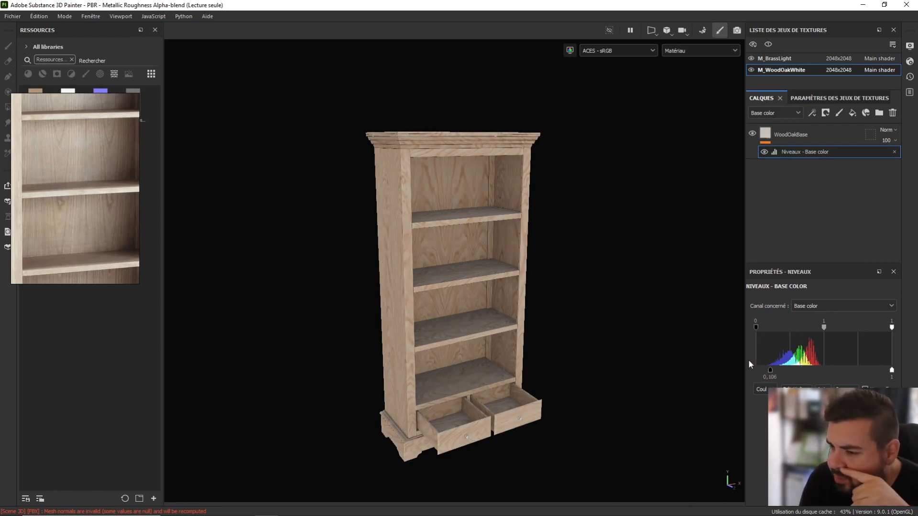
alt+drag(533, 260, 568, 199)
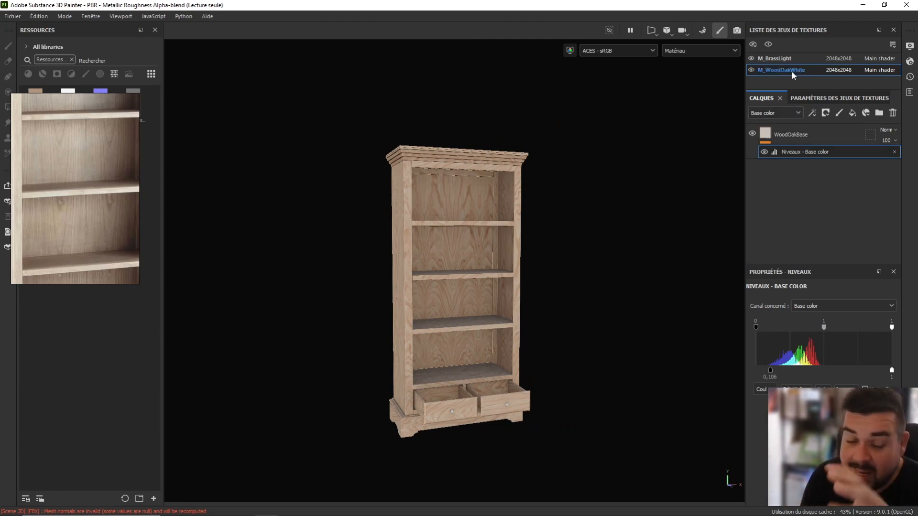
Replace the default layer of the M_BrassLight texture set with a fill layer named Brass Light Base.
click(794, 58)
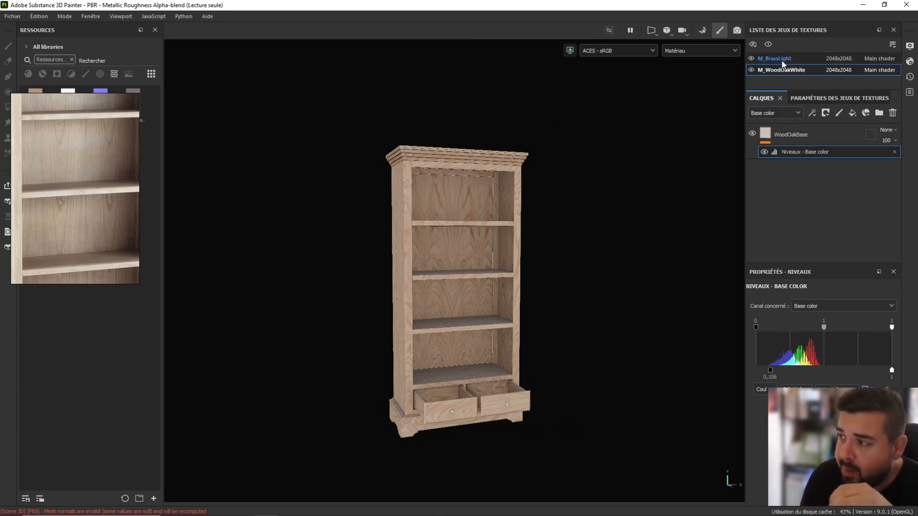
click(892, 113)
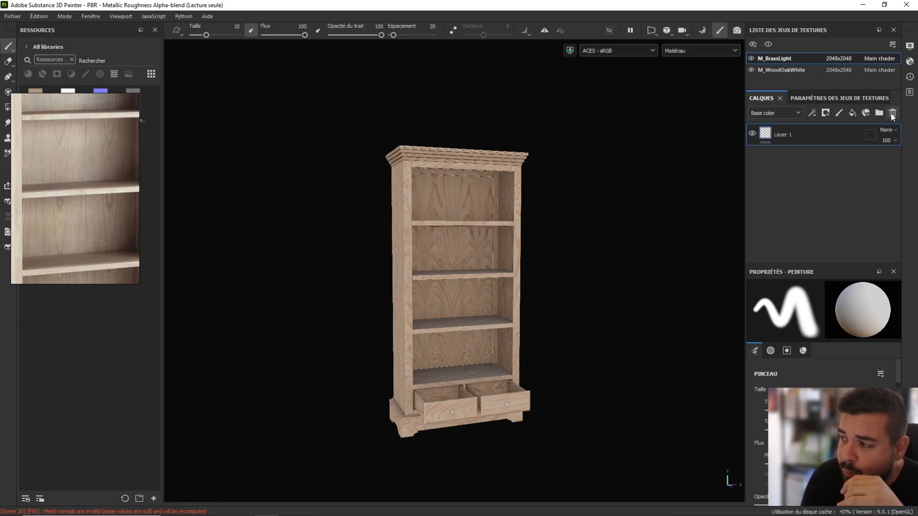
click(851, 116)
double_click(814, 134)
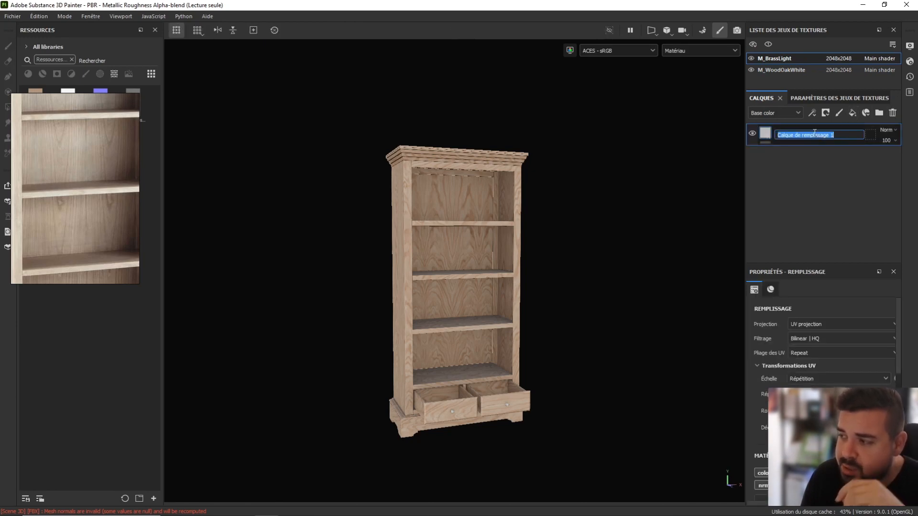
text(Brass Lig)
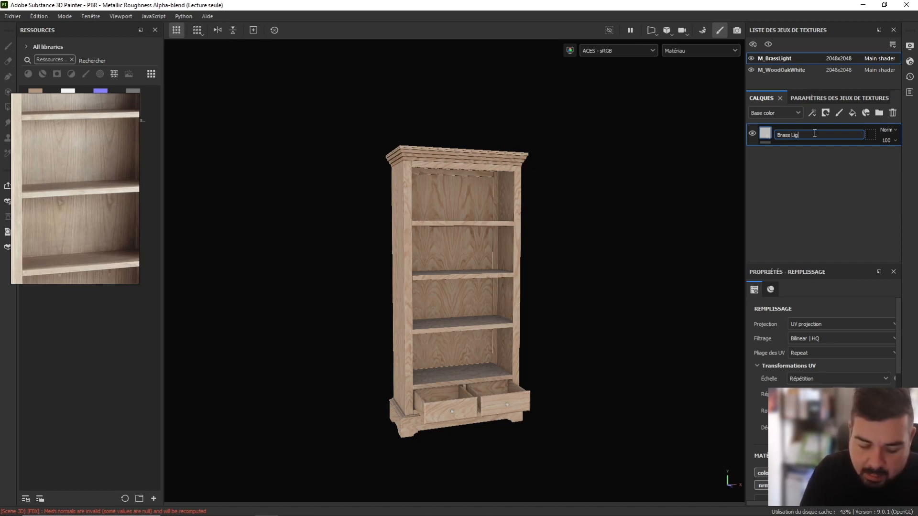
text(ht Bas)
key(Return)
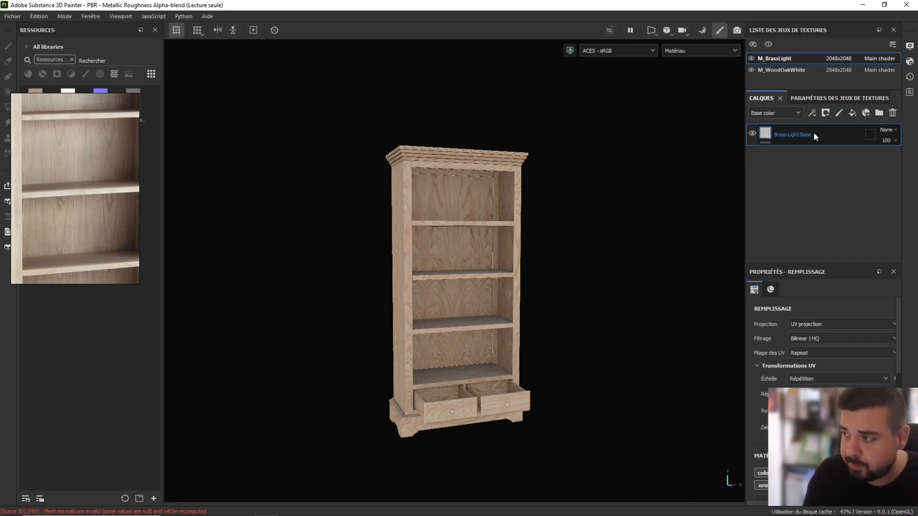
click(813, 71)
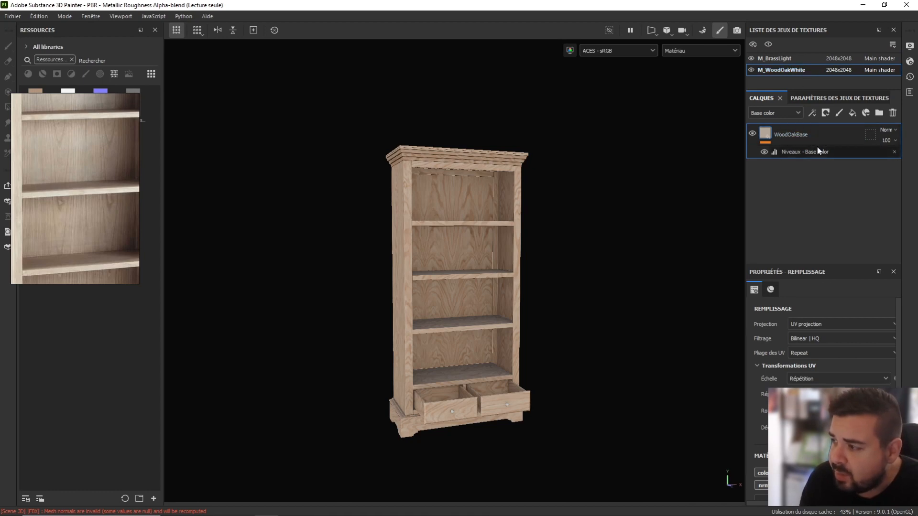
click(784, 59)
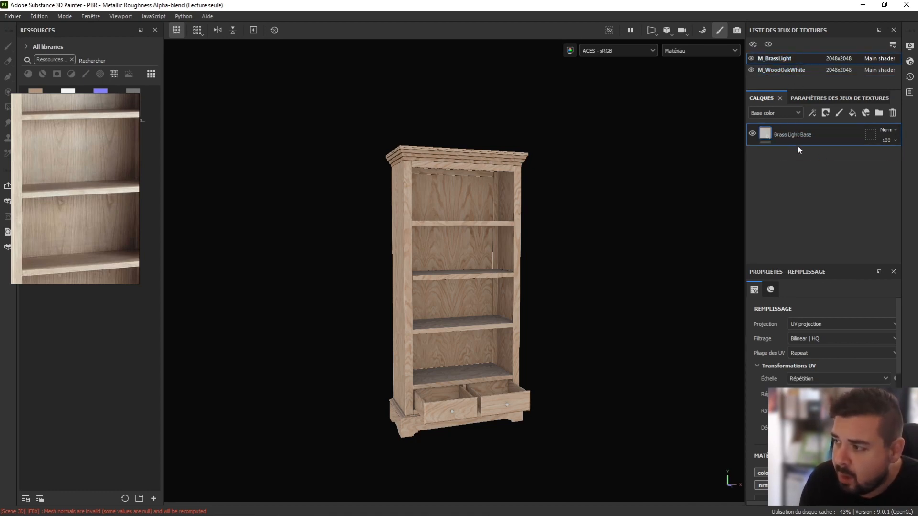
Add the Albedo, Cavity, Metalness, NormalOpenGL, Roughness and Specular Brass maps from the Brass Light folder to a resource import.
right_drag(66, 137, 0, 138)
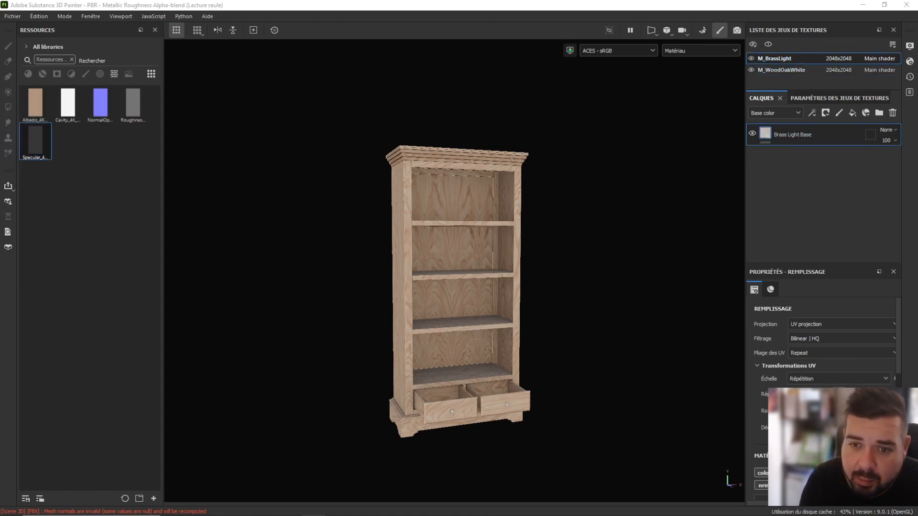
click(13, 16)
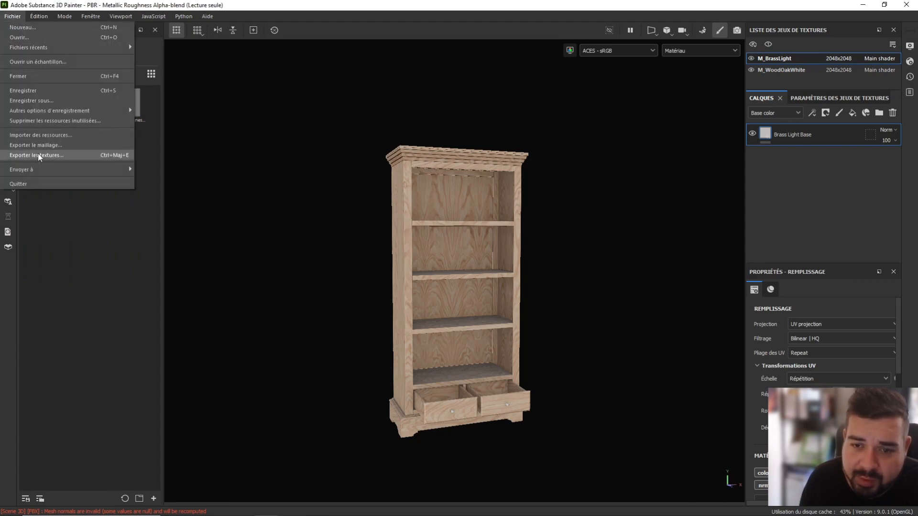
click(41, 136)
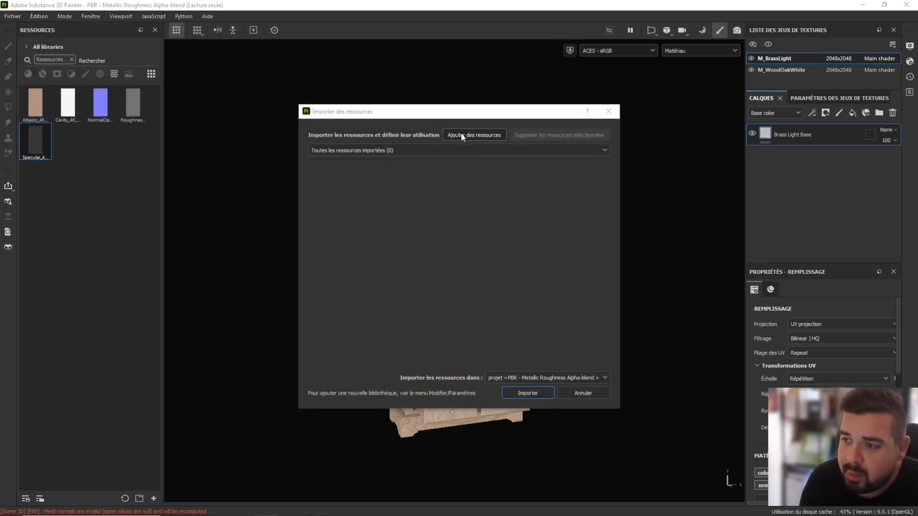
click(462, 136)
click(525, 143)
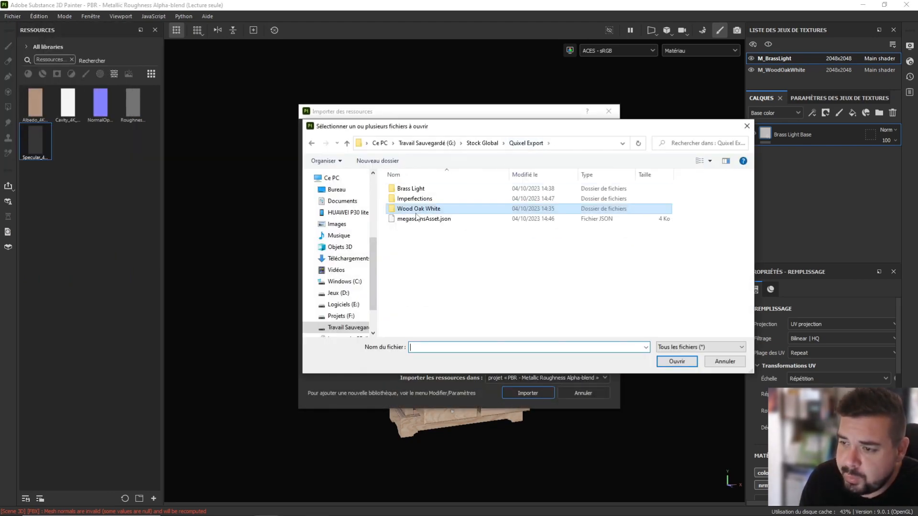
double_click(412, 189)
click(417, 187)
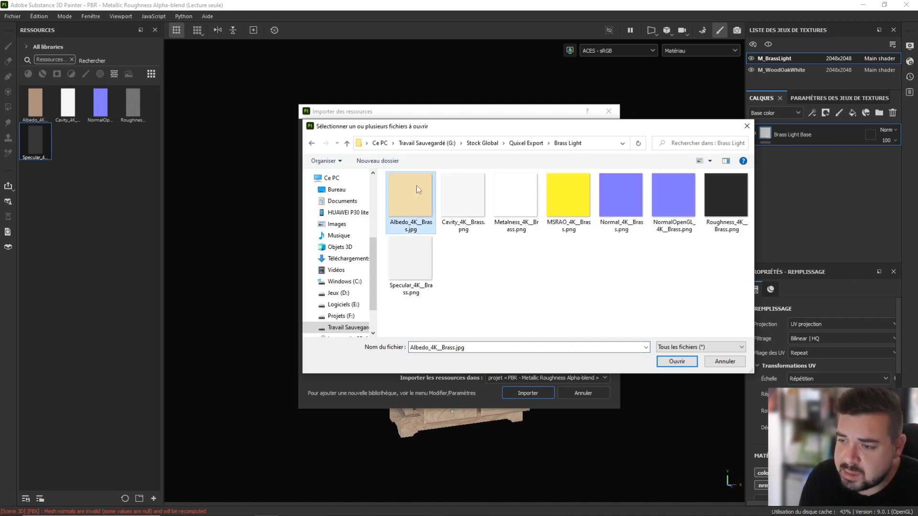
ctrl+click(458, 200)
ctrl+click(509, 209)
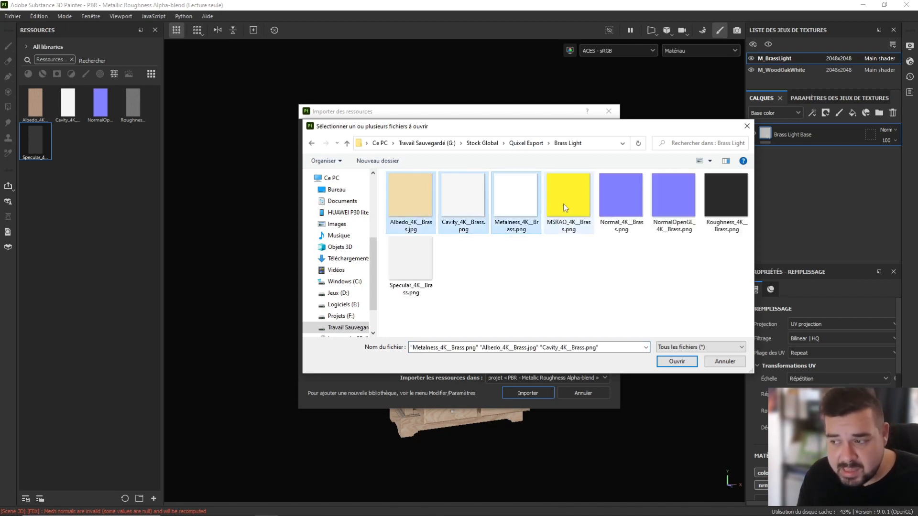
ctrl+click(677, 197)
ctrl+click(726, 196)
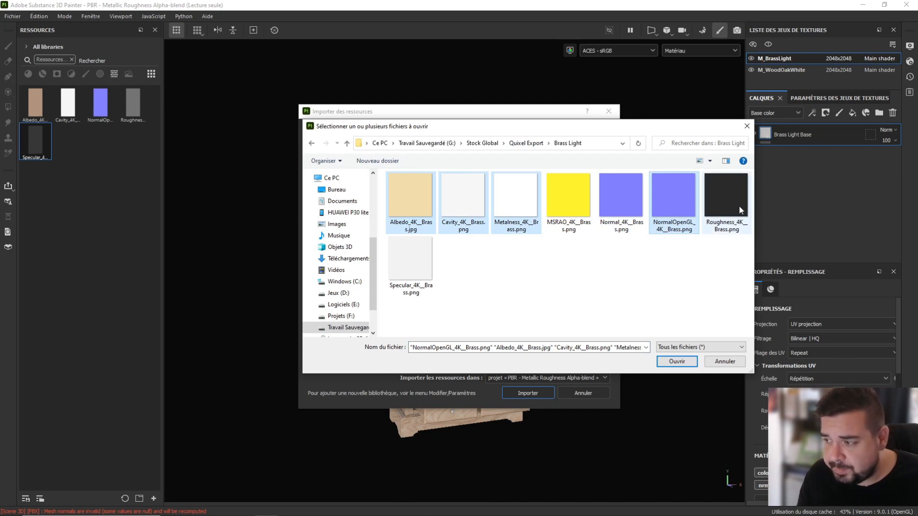
ctrl+click(407, 260)
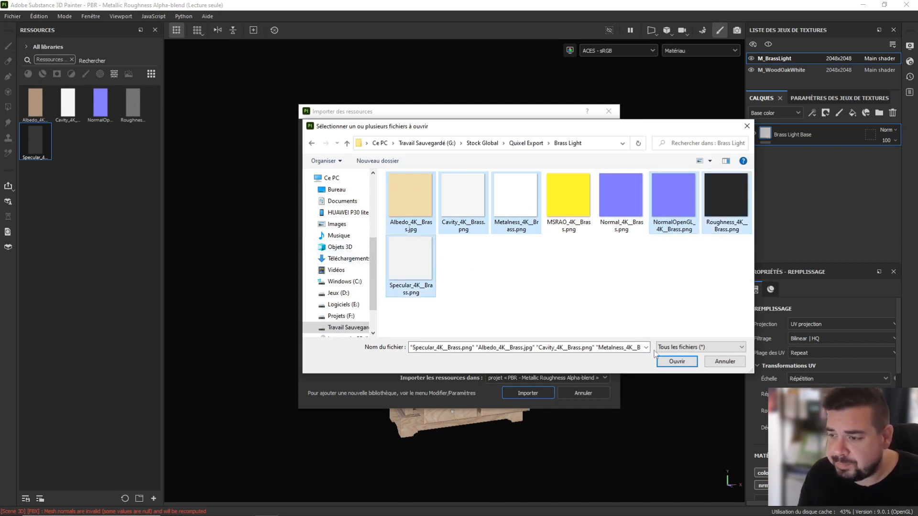
click(676, 362)
Define all six Brass maps as texture resources and import them into the project.
click(382, 167)
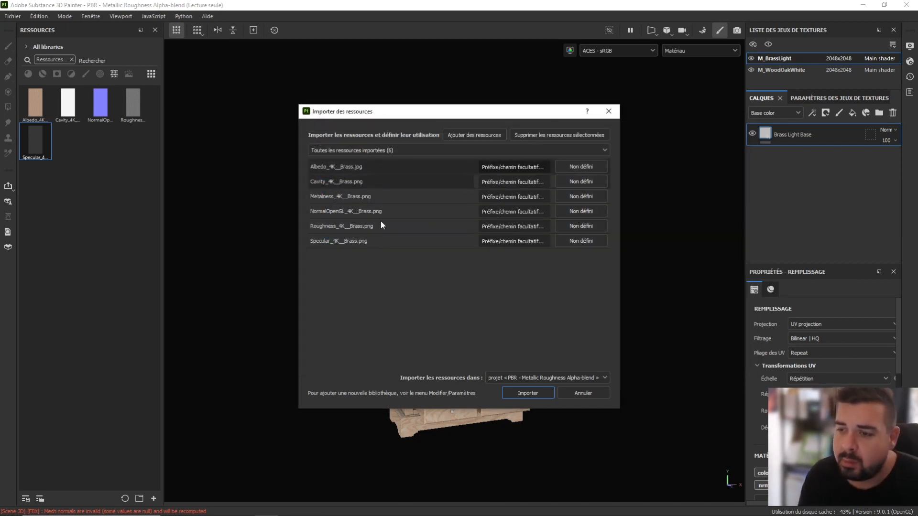
shift+click(378, 242)
click(590, 168)
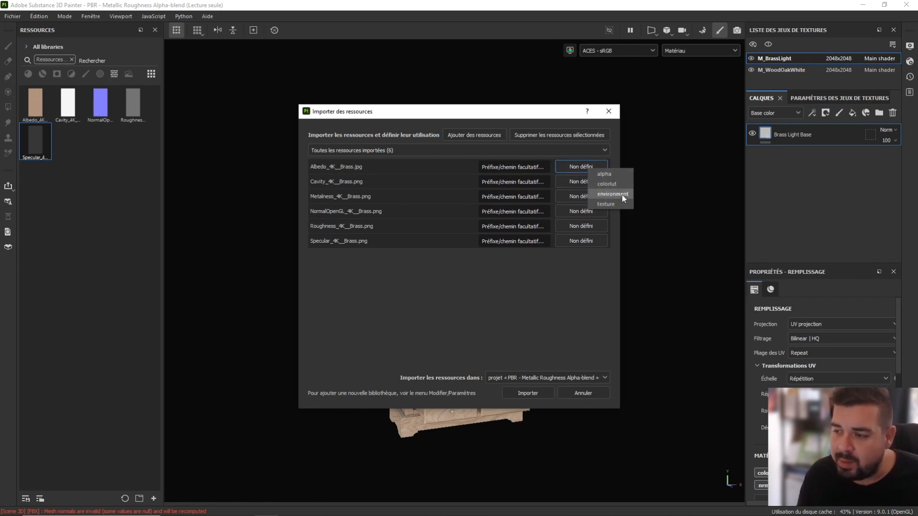
click(619, 201)
click(567, 377)
click(555, 376)
click(528, 392)
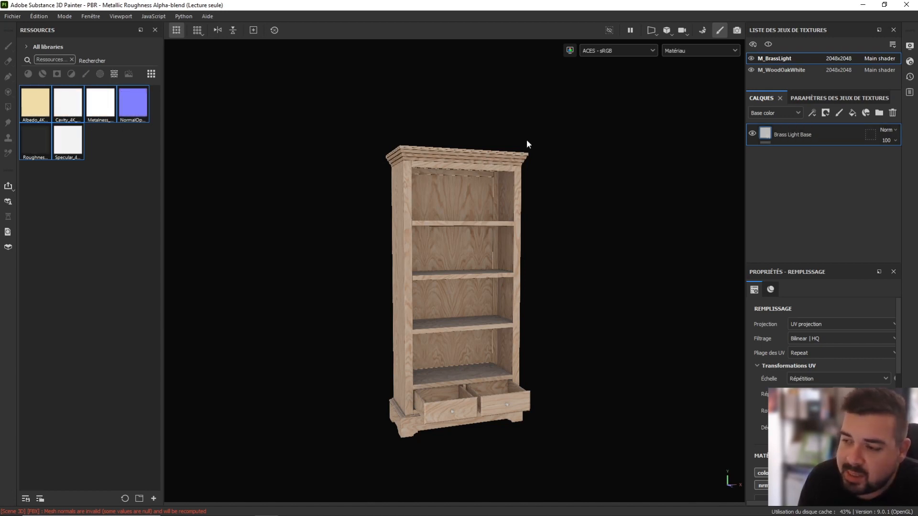
Assign the Brass Albedo map to the Brass Light Base layer's base color and disable its height channel.
right_click(513, 131)
scroll(608, 255, down, 5)
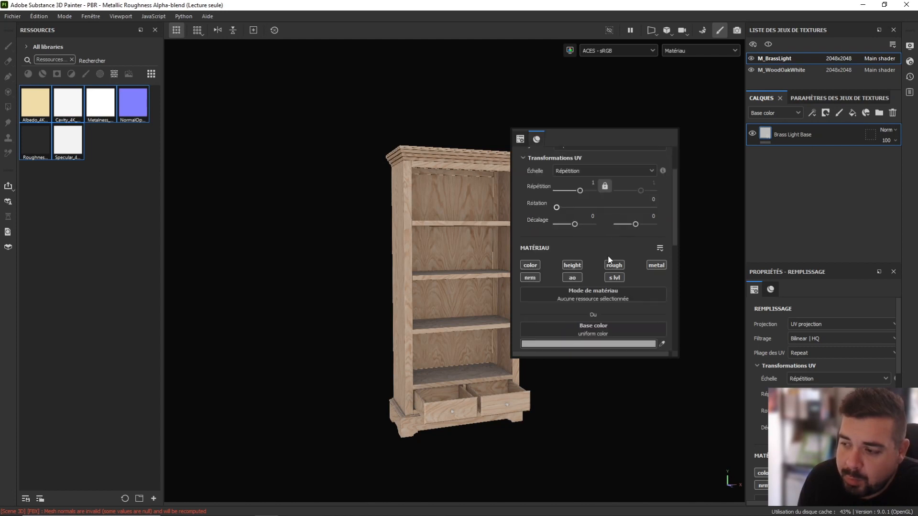
drag(36, 103, 578, 239)
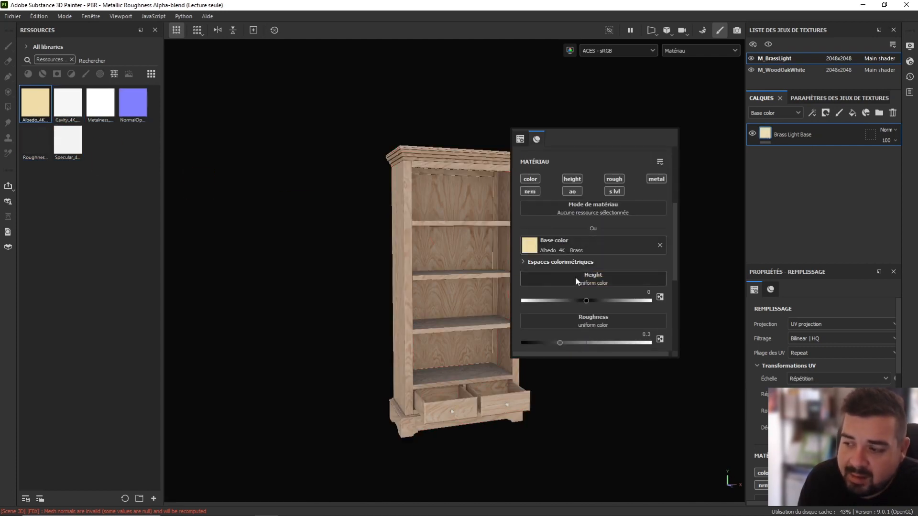
click(572, 179)
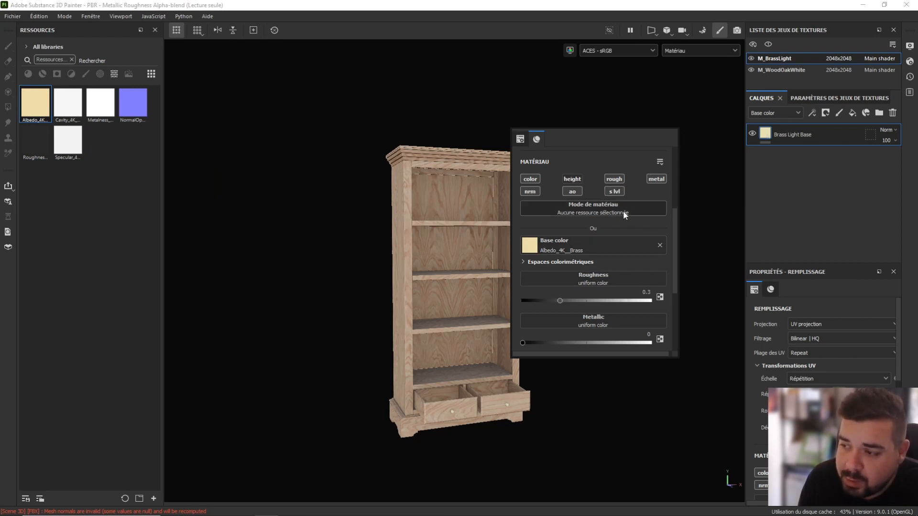
Assign the Brass Roughness, Metalness, NormalOpenGL, Cavity and Specular maps to the layer's roughness, metallic, normal, ambient occlusion and specular level channels.
drag(35, 141, 599, 281)
drag(100, 103, 598, 311)
scroll(626, 298, down, 1)
drag(133, 103, 615, 304)
scroll(616, 304, down, 1)
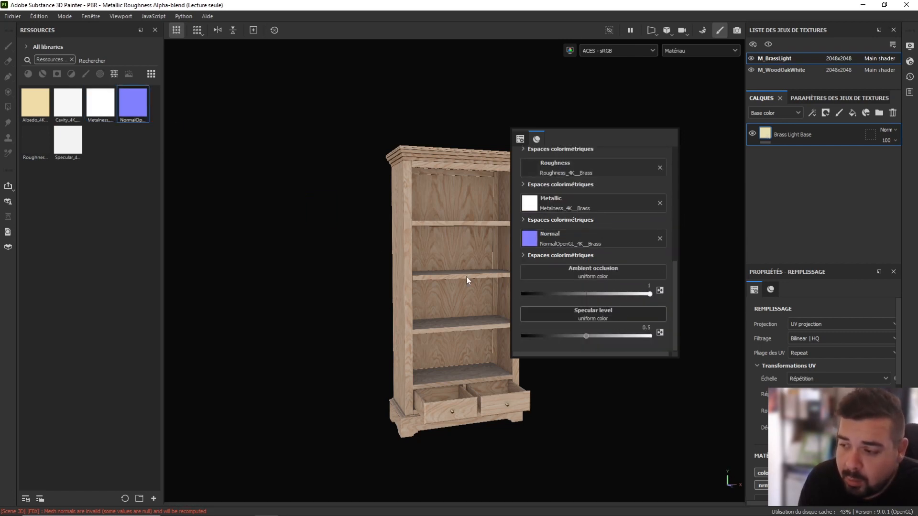
drag(68, 103, 604, 274)
drag(68, 140, 598, 319)
click(558, 118)
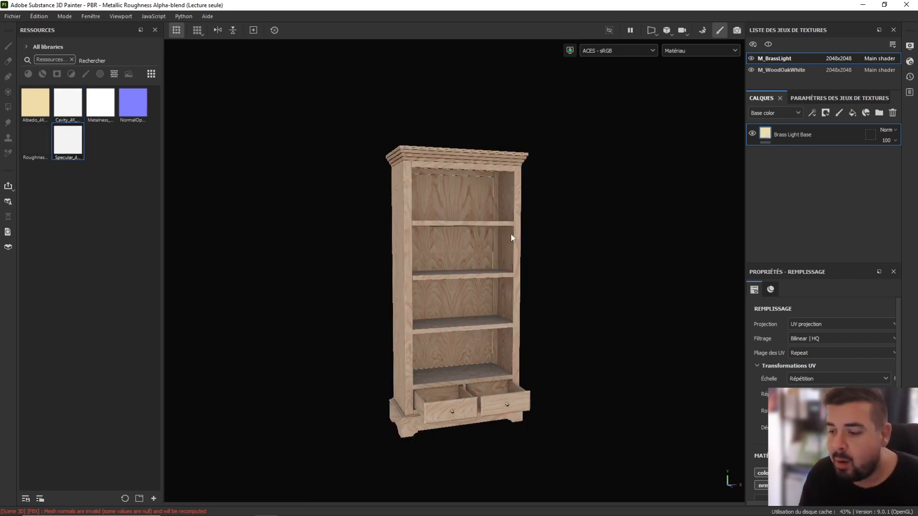
Examine the brass drawer knobs up close and compare their color with the knob in the reference photo.
scroll(485, 275, up, 3)
alt+middle_drag(523, 483, 527, 245)
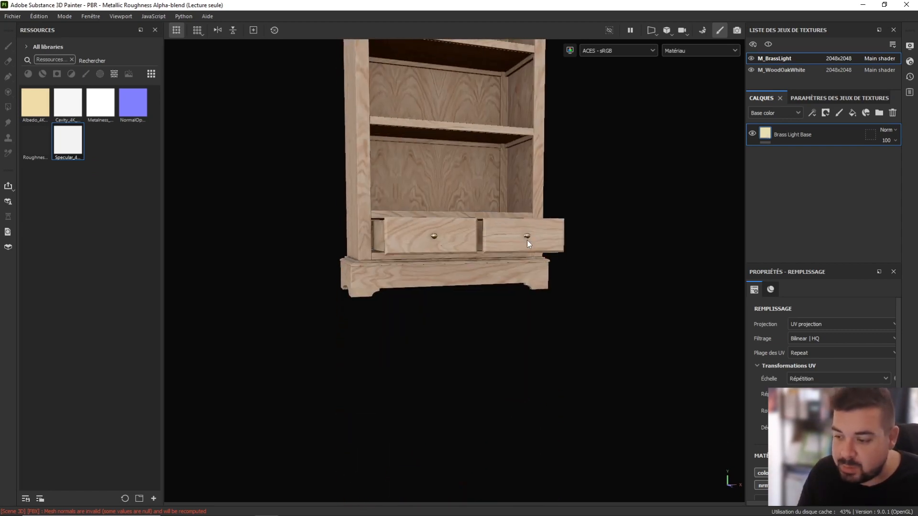
scroll(528, 245, up, 3)
scroll(348, 276, up, 4)
alt+drag(374, 326, 378, 277)
scroll(378, 275, up, 2)
right_drag(0, 216, 301, 207)
scroll(302, 210, down, 3)
scroll(322, 239, up, 6)
middle_drag(288, 214, 317, 220)
scroll(300, 222, up, 2)
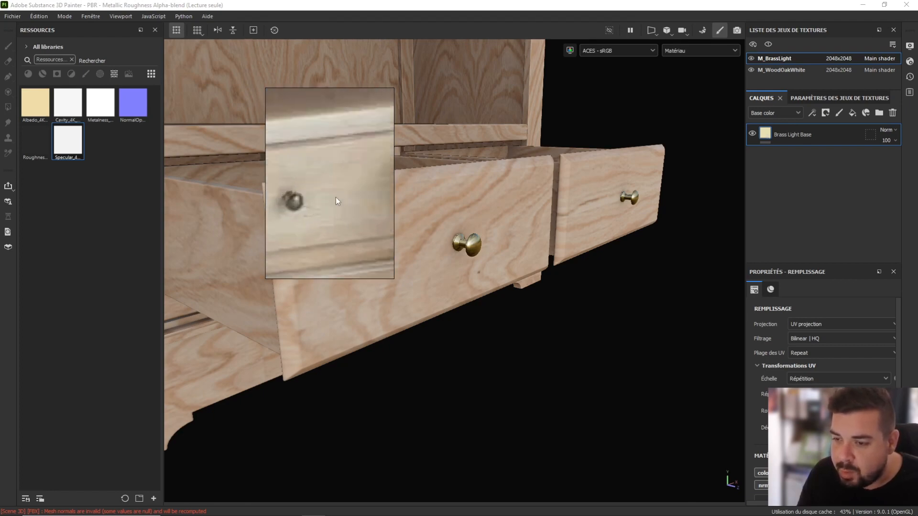
right_drag(341, 198, 0, 199)
Add a base color Levels effect to the Brass Light Base layer and set its output white point to 0.6.
right_click(779, 133)
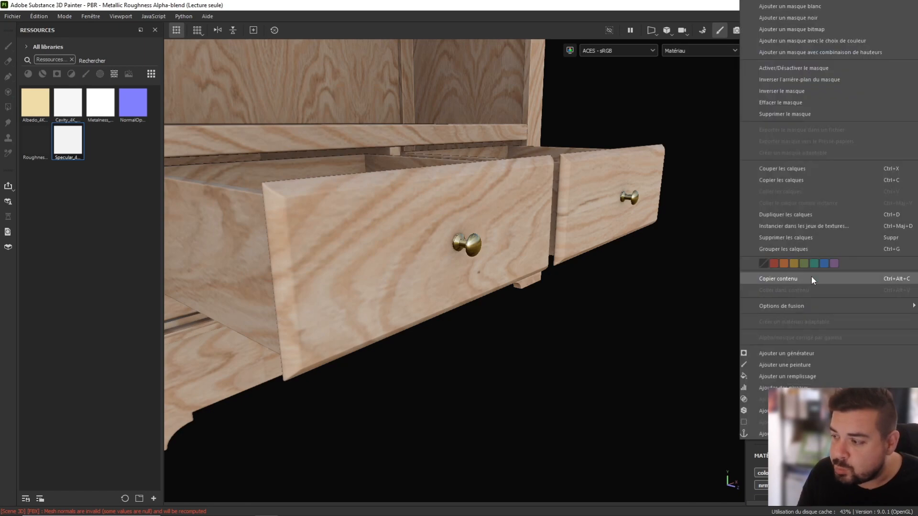
click(784, 388)
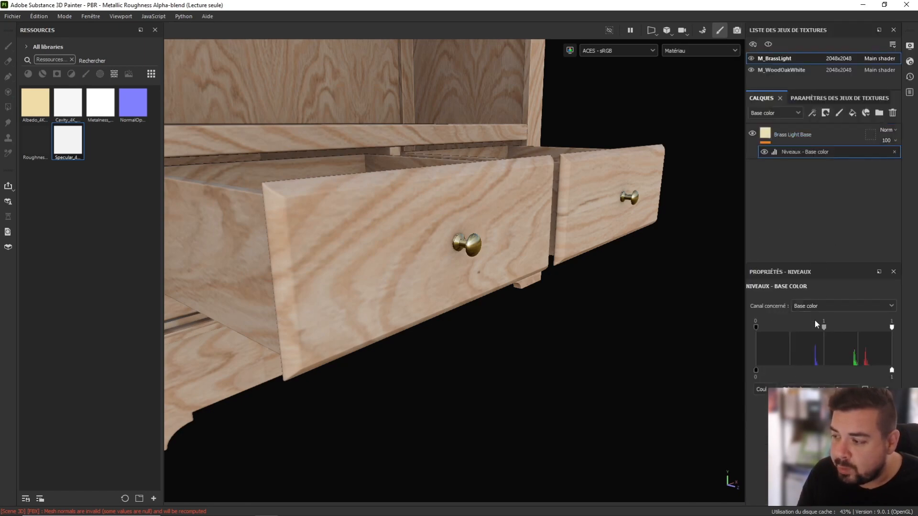
drag(756, 327, 707, 332)
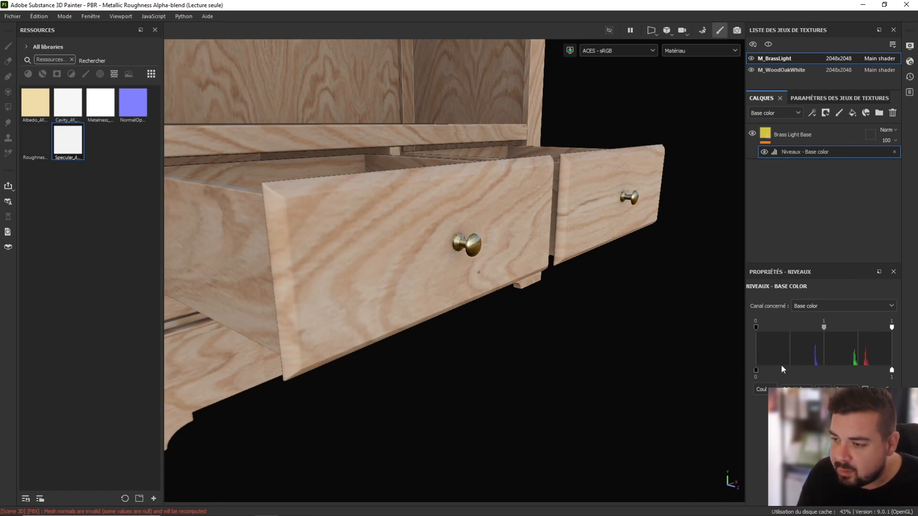
drag(891, 370, 845, 372)
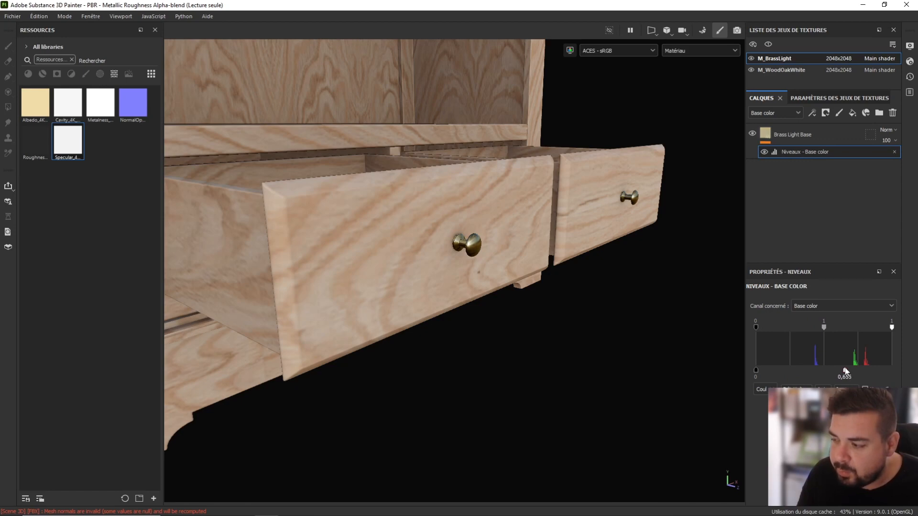
double_click(847, 376)
text(.6)
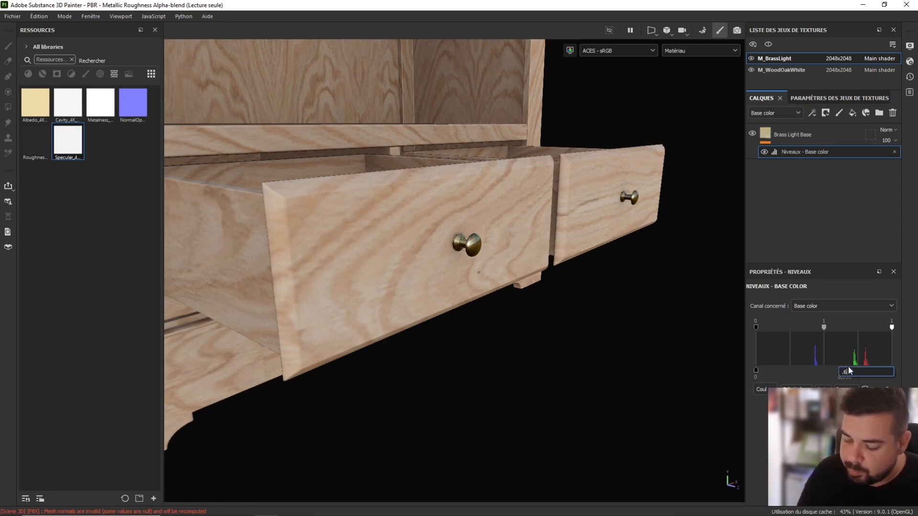
key(Return)
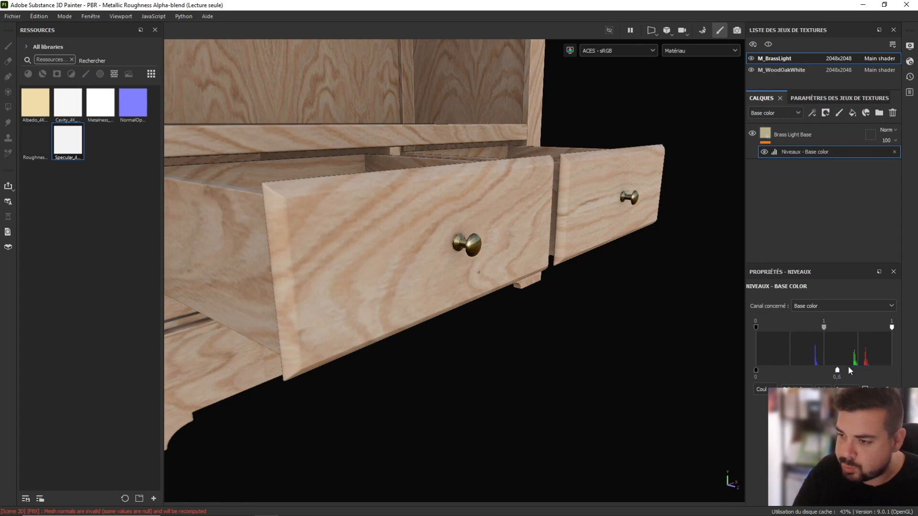
alt+drag(530, 285, 450, 285)
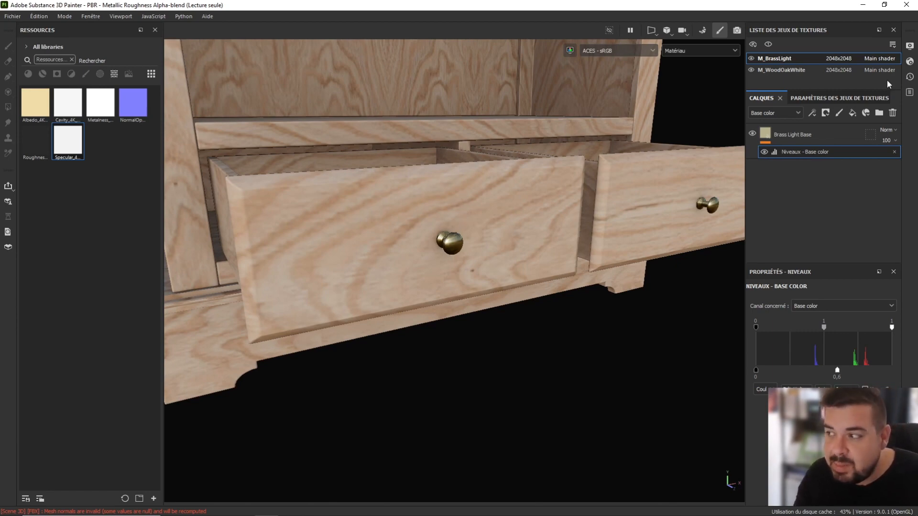
Try a texture size of 4096 on the M_WoodOakWhite texture set, save the project, and return the size to 2048.
click(798, 70)
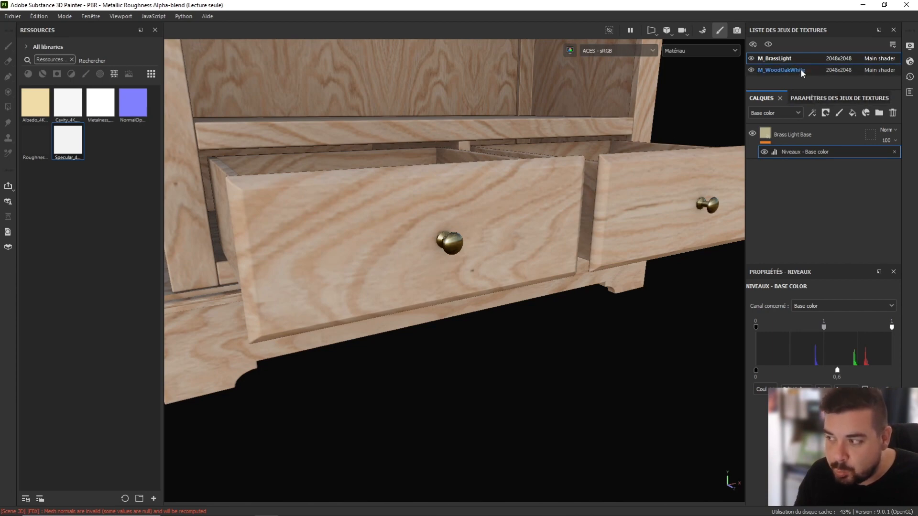
click(837, 98)
scroll(841, 180, up, 5)
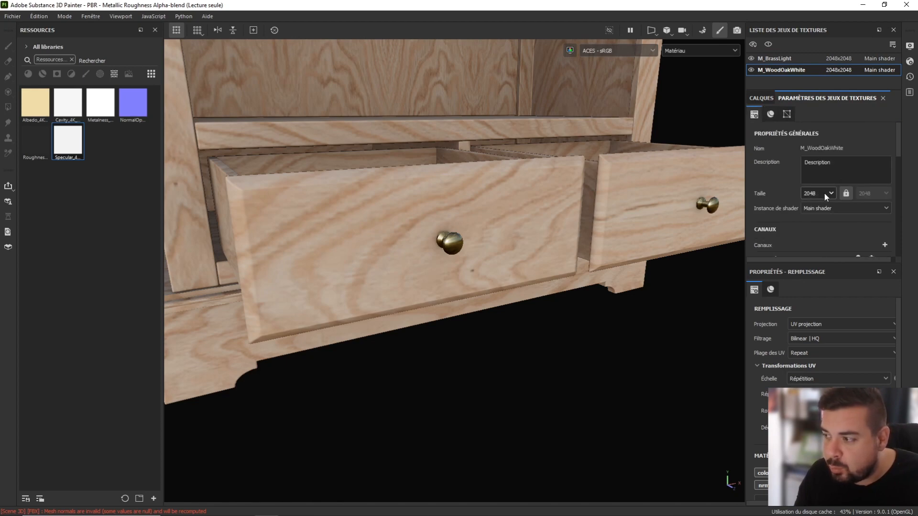
click(823, 194)
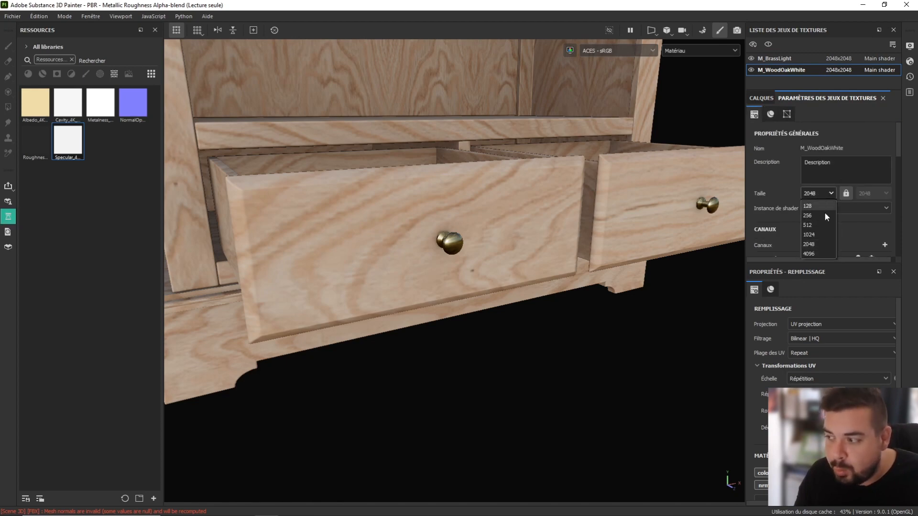
click(815, 254)
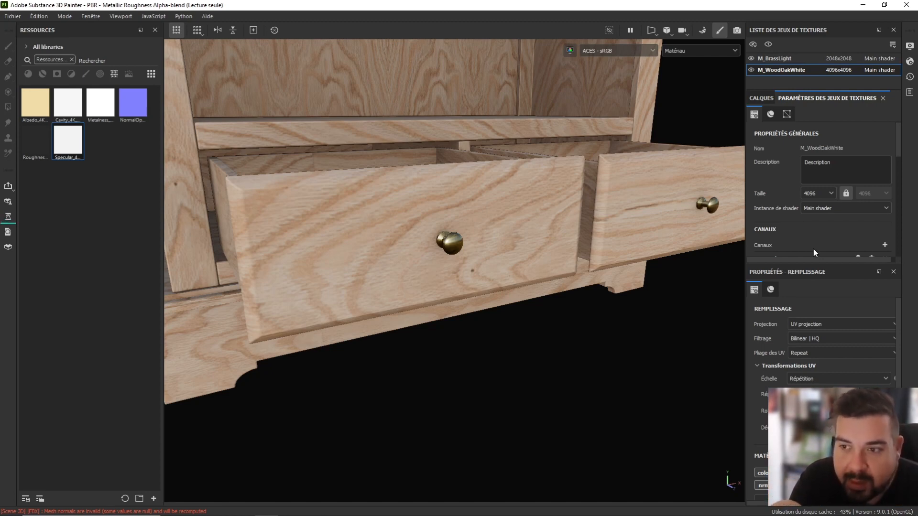
key(ctrl+s)
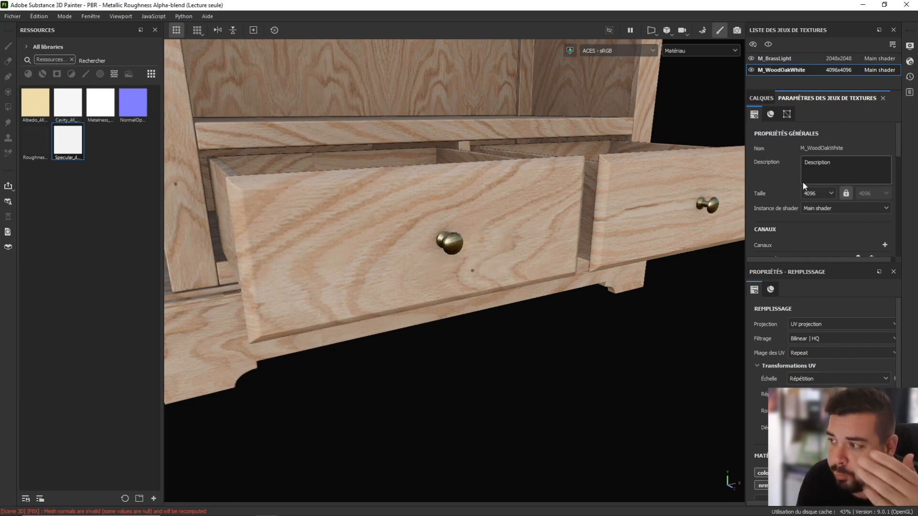
click(830, 196)
click(811, 245)
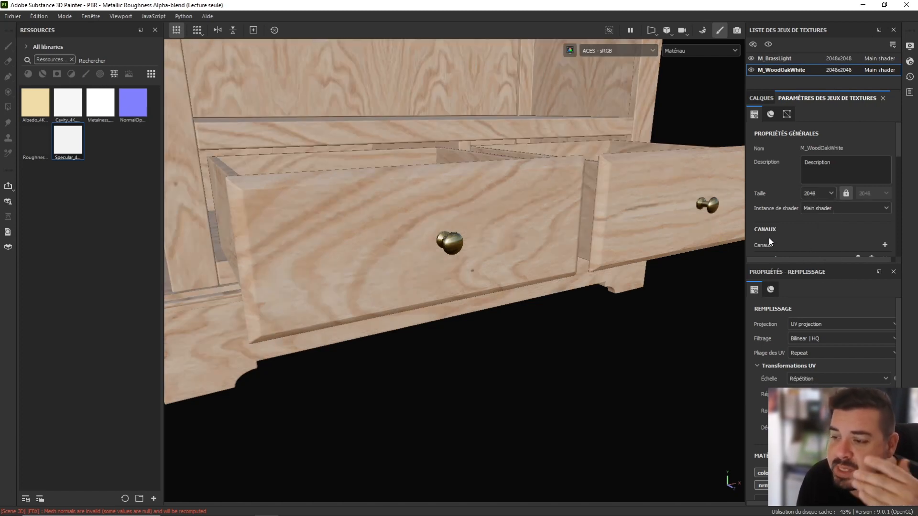
Set the UV repetition of the M_BrassLight set's Brass Light Base fill layer to 10.
scroll(421, 216, down, 10)
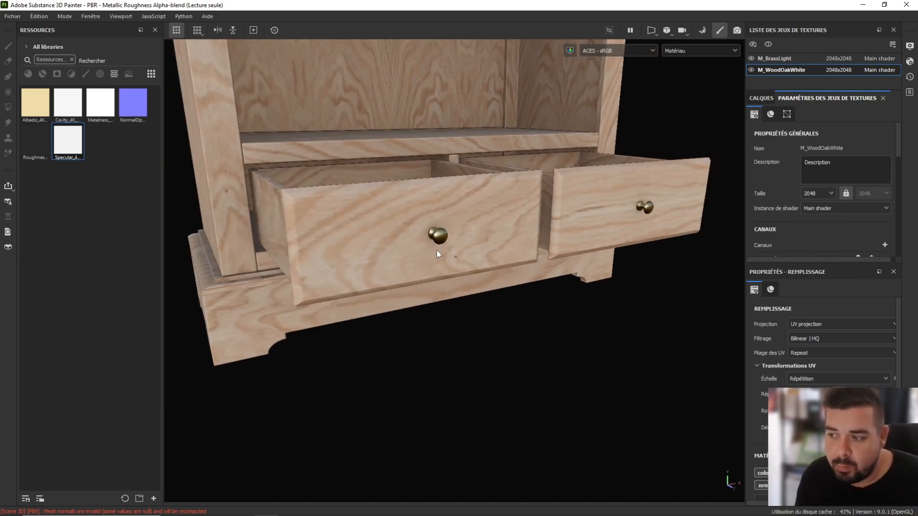
scroll(436, 230, up, 10)
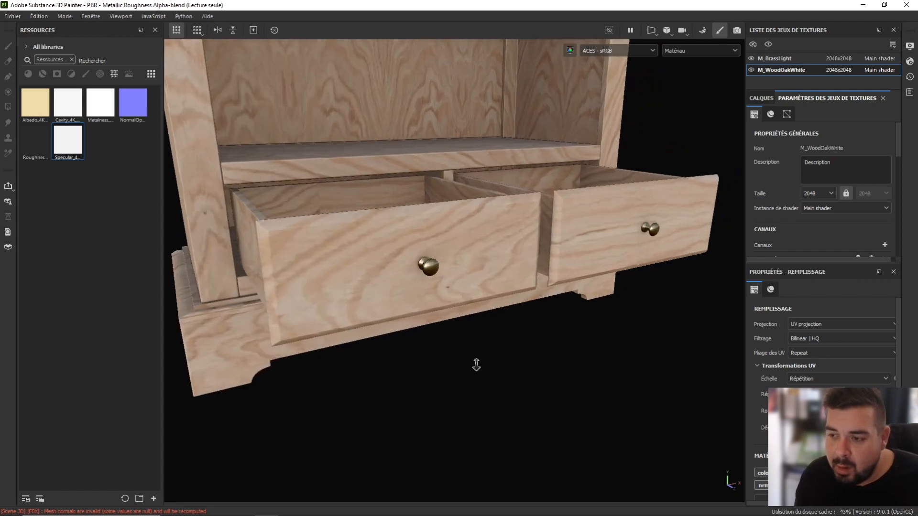
scroll(421, 430, up, 3)
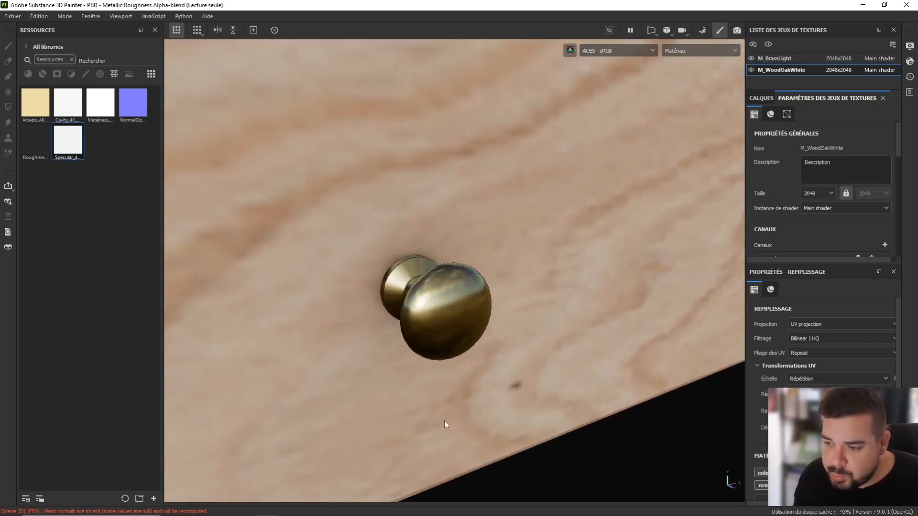
click(784, 59)
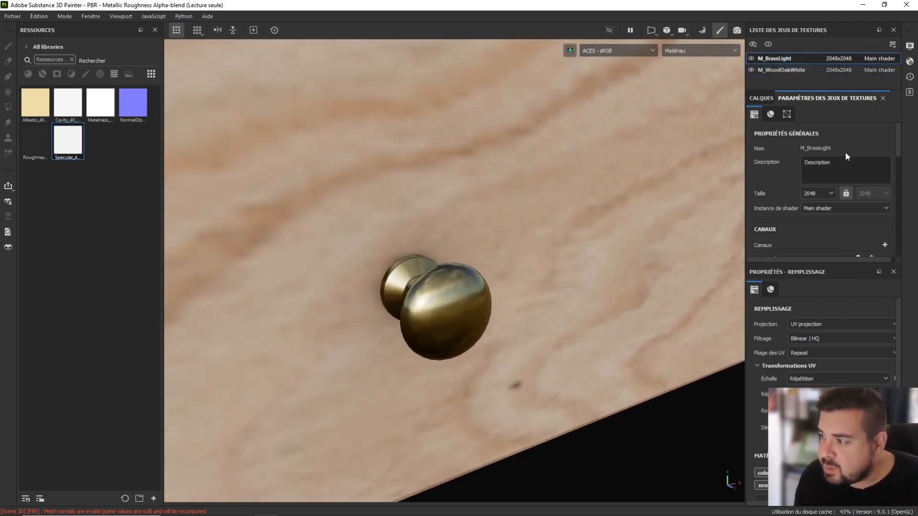
click(763, 98)
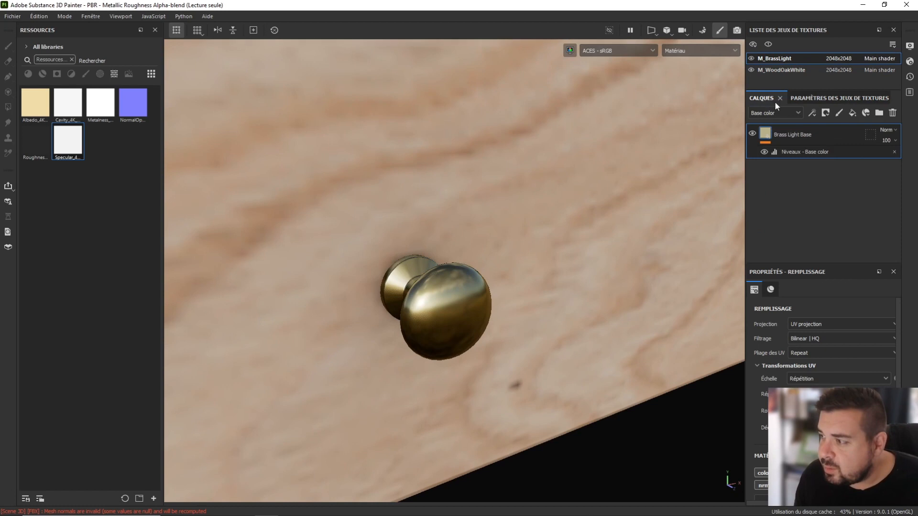
click(766, 134)
scroll(667, 226, up, 3)
scroll(668, 239, up, 3)
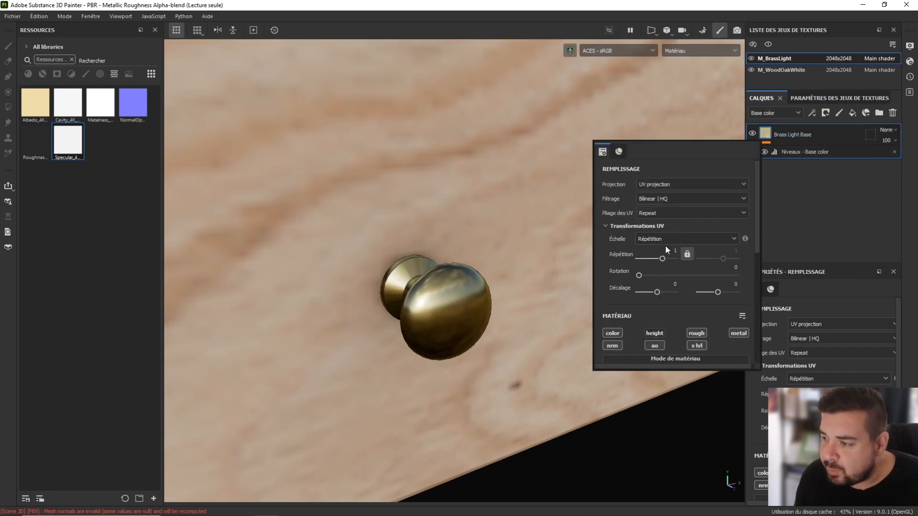
text(0)
key(Return)
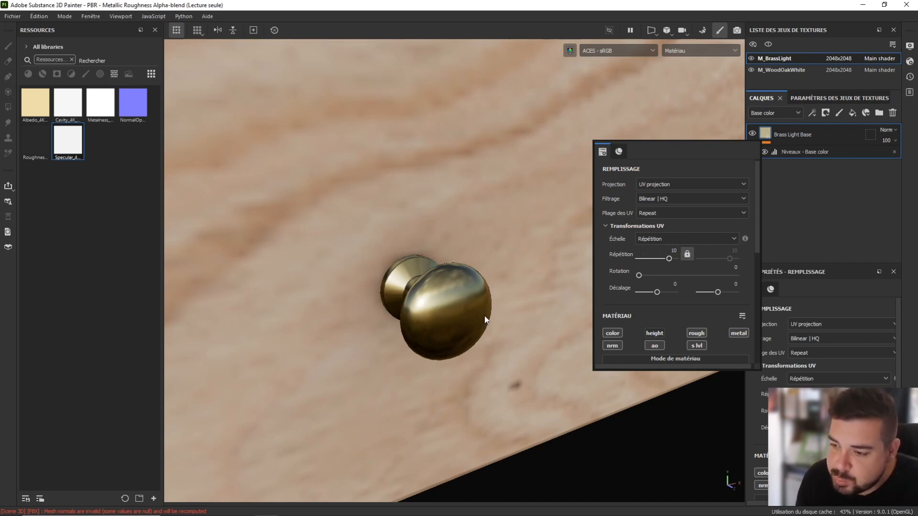
Inspect the retiled brass on the drawer knob up close, and check the whole bookcase.
scroll(449, 323, up, 5)
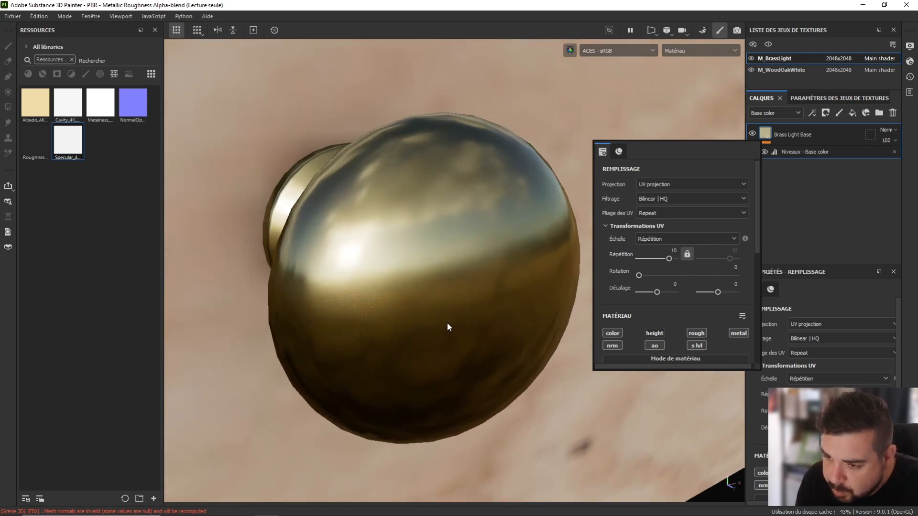
scroll(417, 276, down, 6)
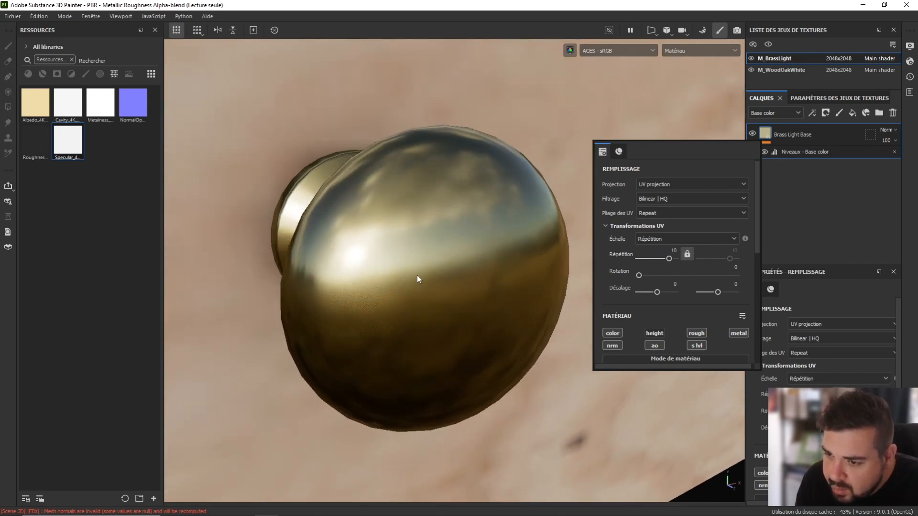
scroll(526, 188, down, 10)
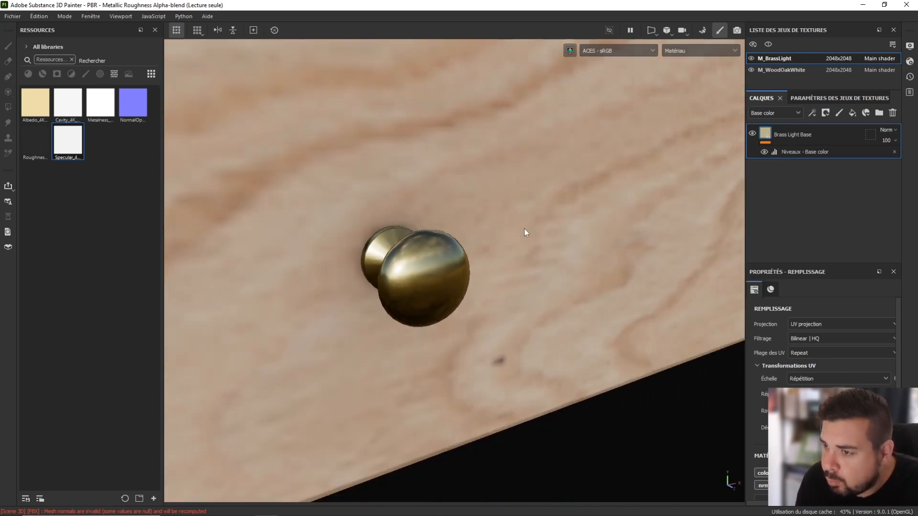
scroll(524, 266, down, 3)
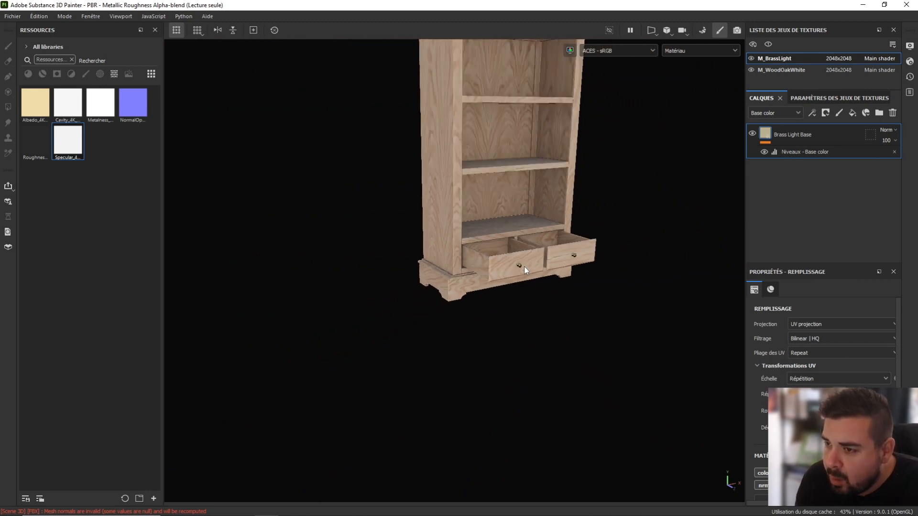
alt+middle_drag(513, 238, 498, 382)
alt+drag(499, 351, 491, 332)
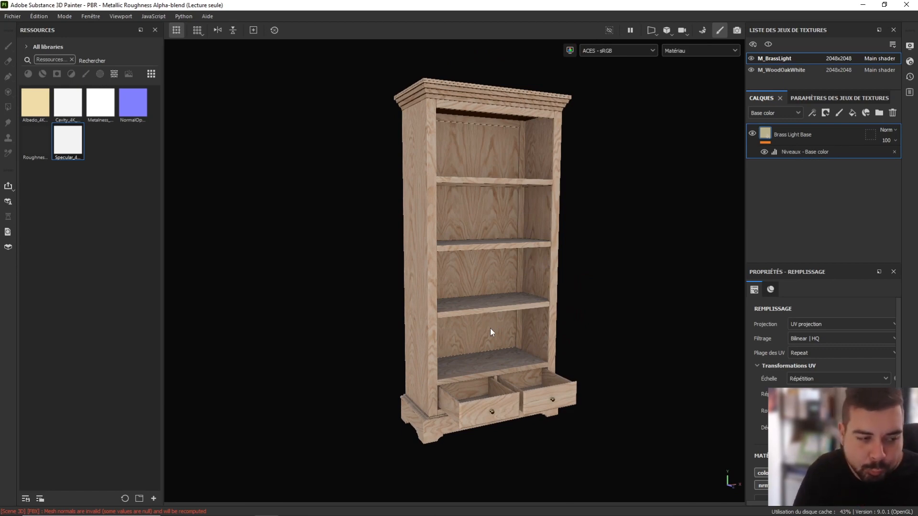